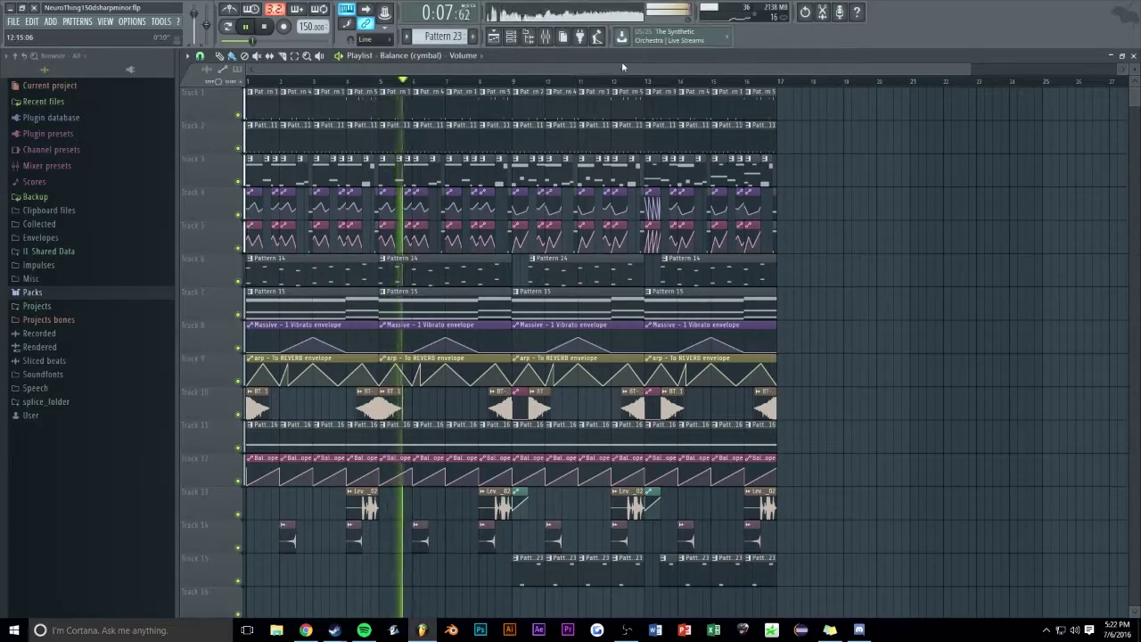
Review the arrangement during playback and move the playback position to bar 13
left_click_drag(969, 69, 912, 68)
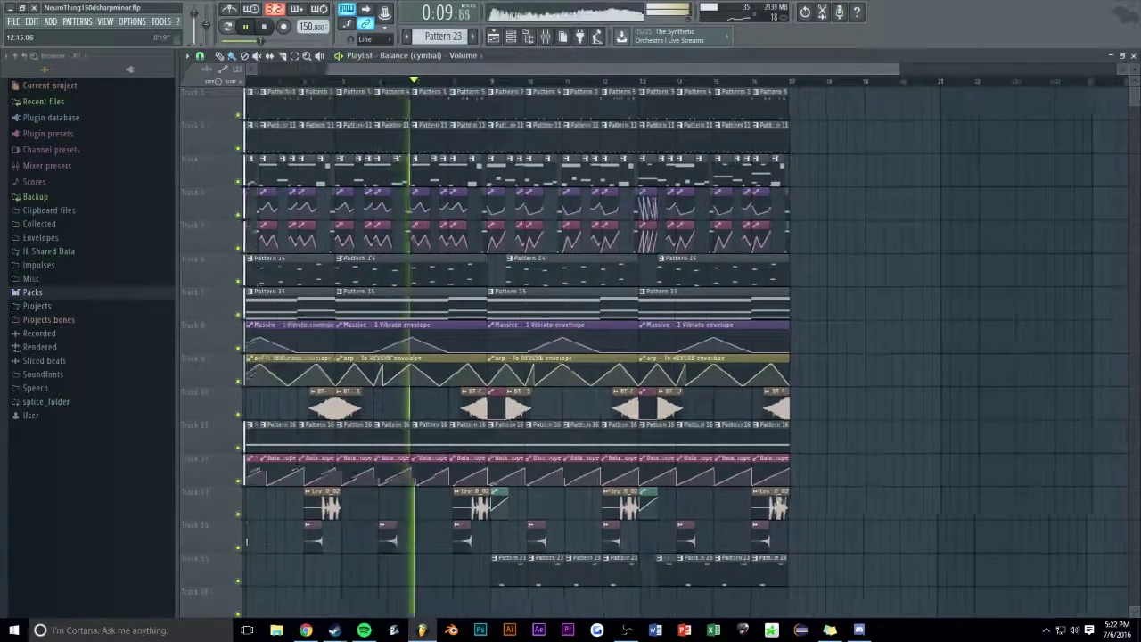
scroll(562, 339, "up", 5)
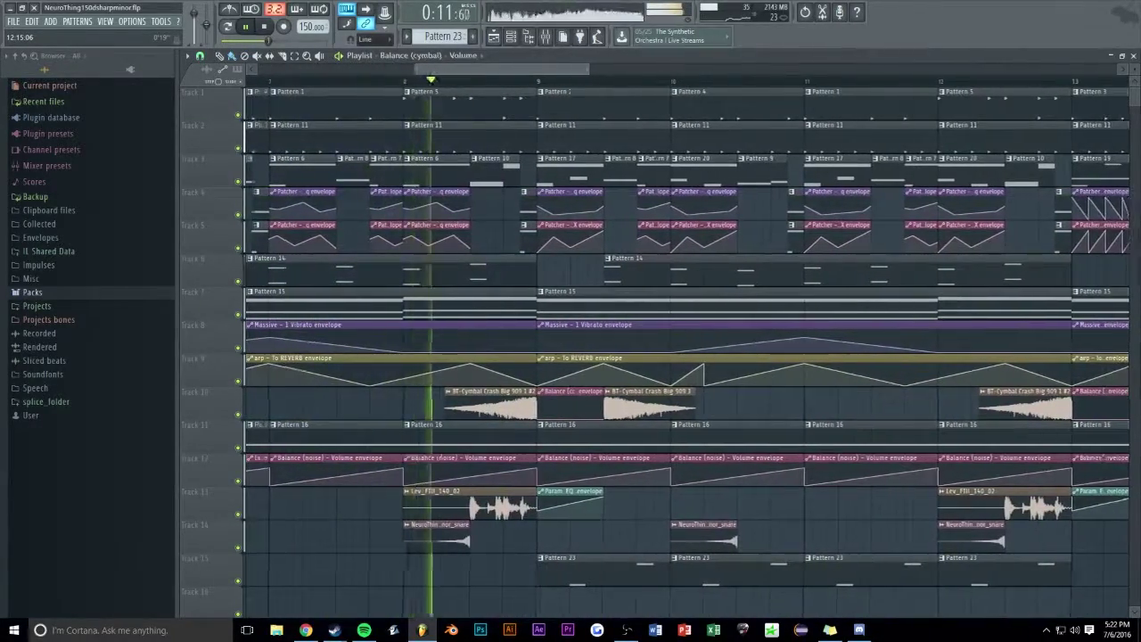
scroll(926, 339, "down", 3)
left_click_drag(473, 69, 519, 69)
left_click(510, 36)
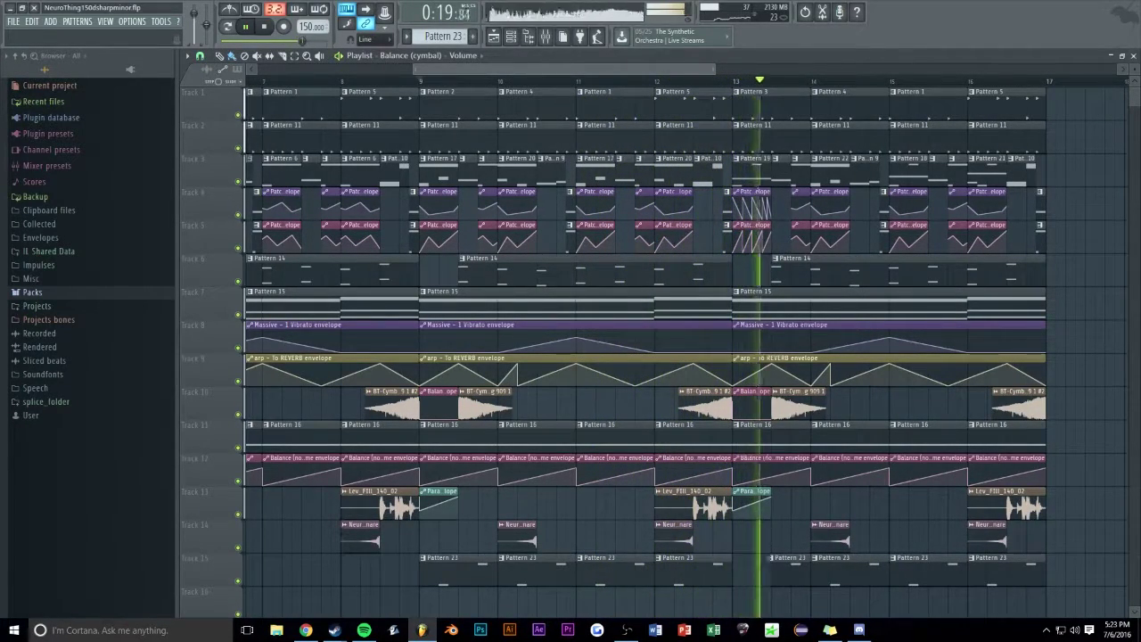
left_click_drag(519, 70, 590, 72)
left_click(585, 82)
Open the Patcher channel's map in an enlarged window and spread out its effect modules to make room between them
left_click(510, 37)
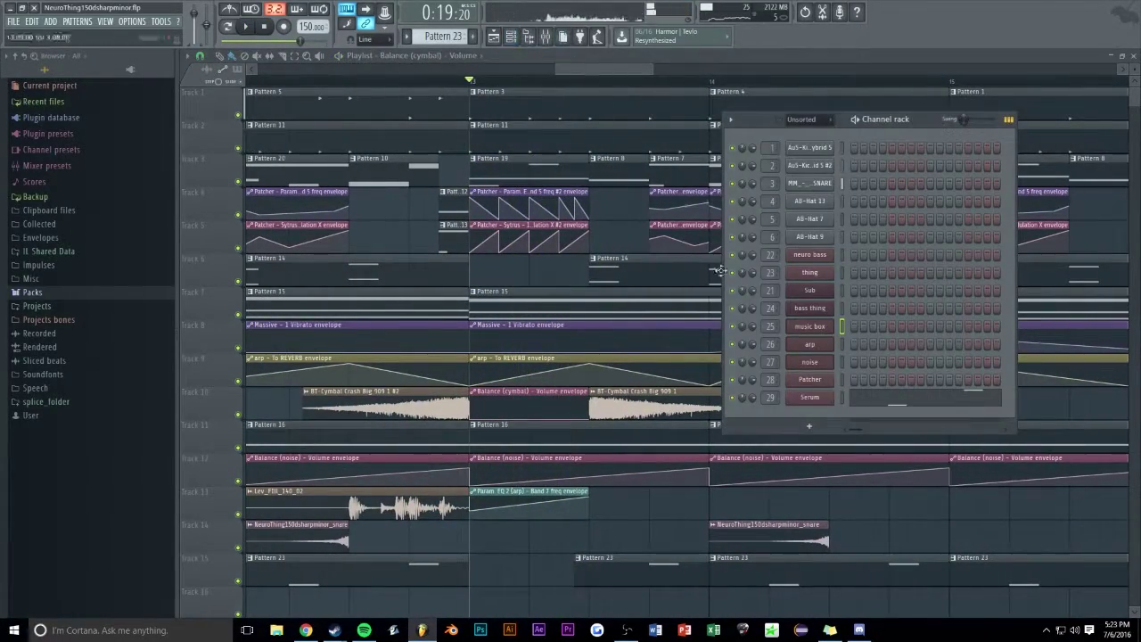
left_click(809, 379)
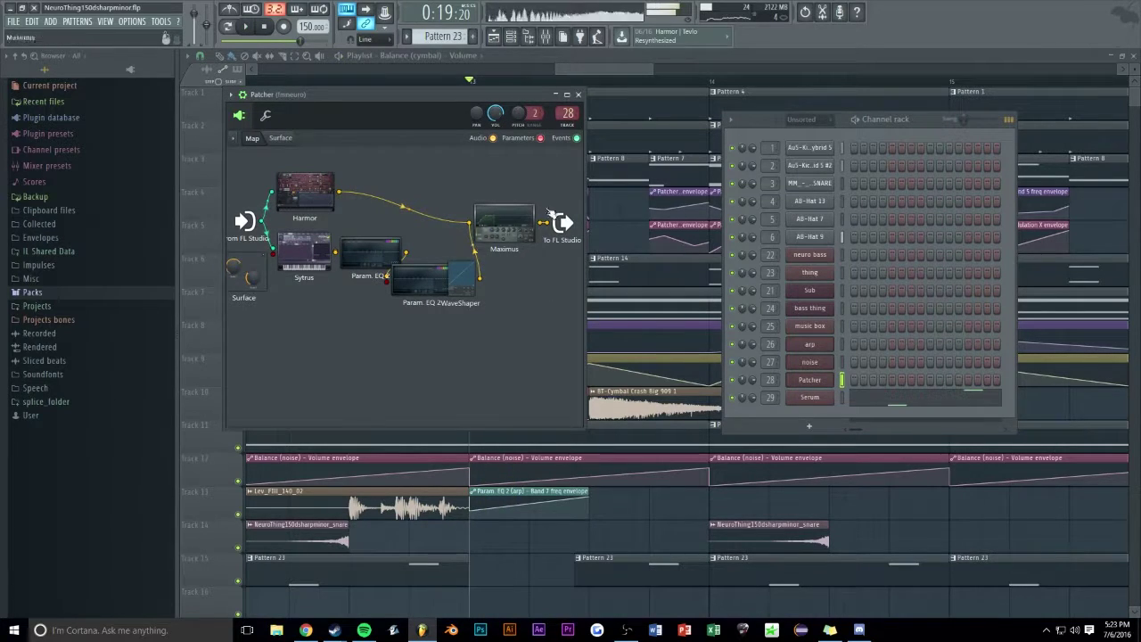
left_click_drag(583, 429, 1050, 508)
left_click_drag(949, 219, 968, 214)
left_click_drag(787, 223, 870, 221)
left_click_drag(689, 275, 730, 275)
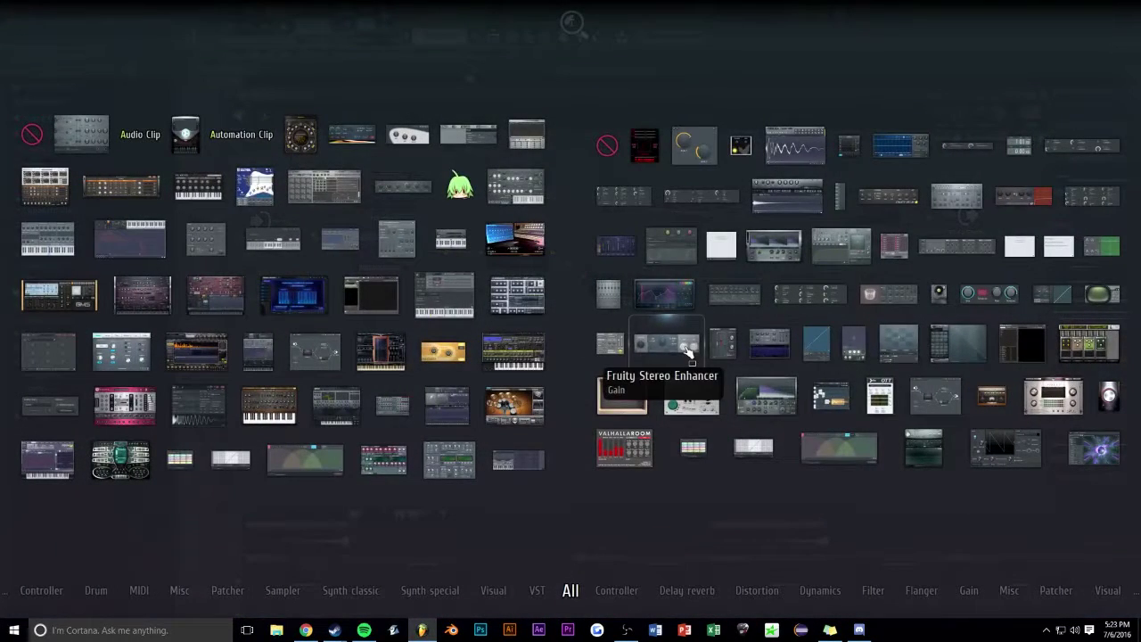
Add a Flanger routed from the second Param. EQ 2 into the WaveShaper and set its dry level to -oo dB
left_click_drag(1097, 198, 689, 334)
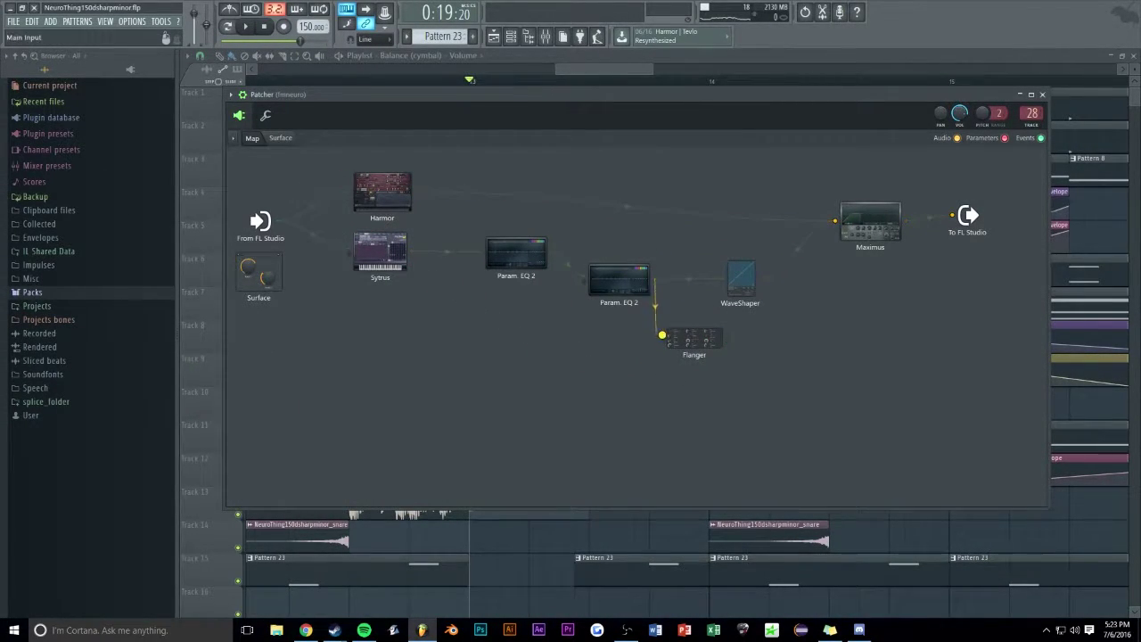
double_click(684, 336)
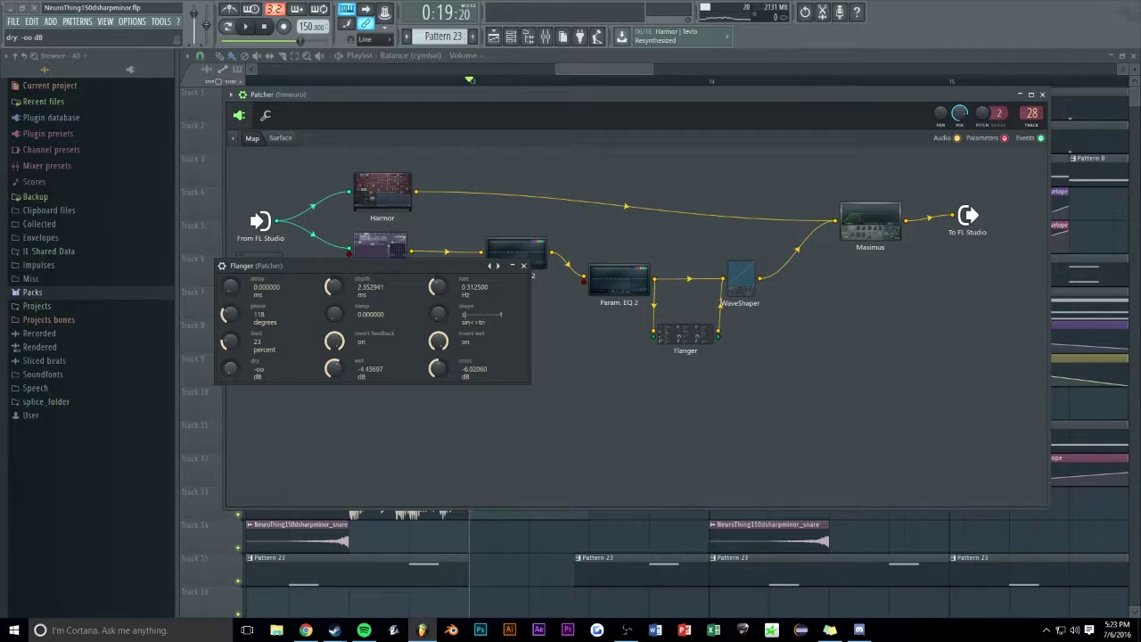
left_click(524, 266)
Loop playback over the first half of bar 13 and show the mixer to check the levels
left_click(526, 80)
scroll(526, 80, "up", 1)
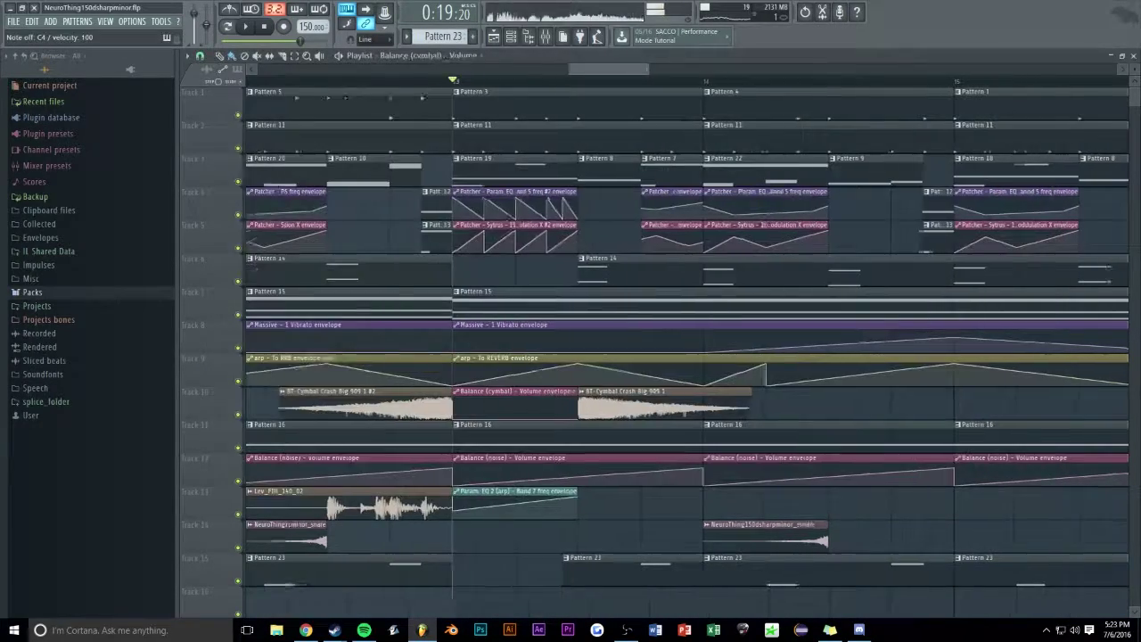
left_click_drag(352, 83, 381, 86)
key("space")
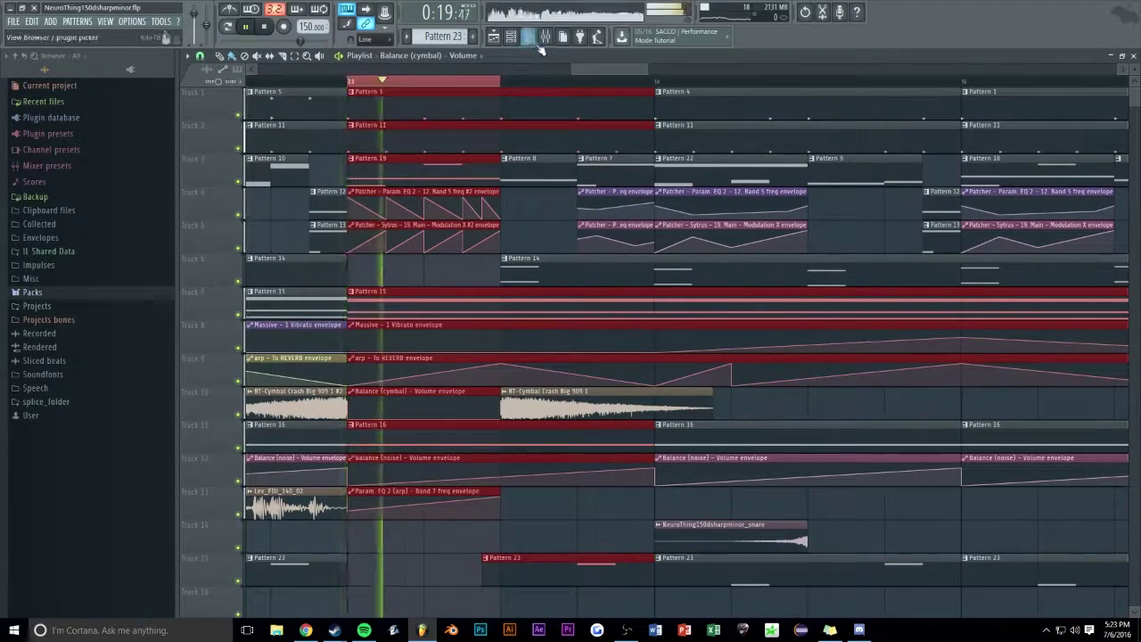
left_click(545, 36)
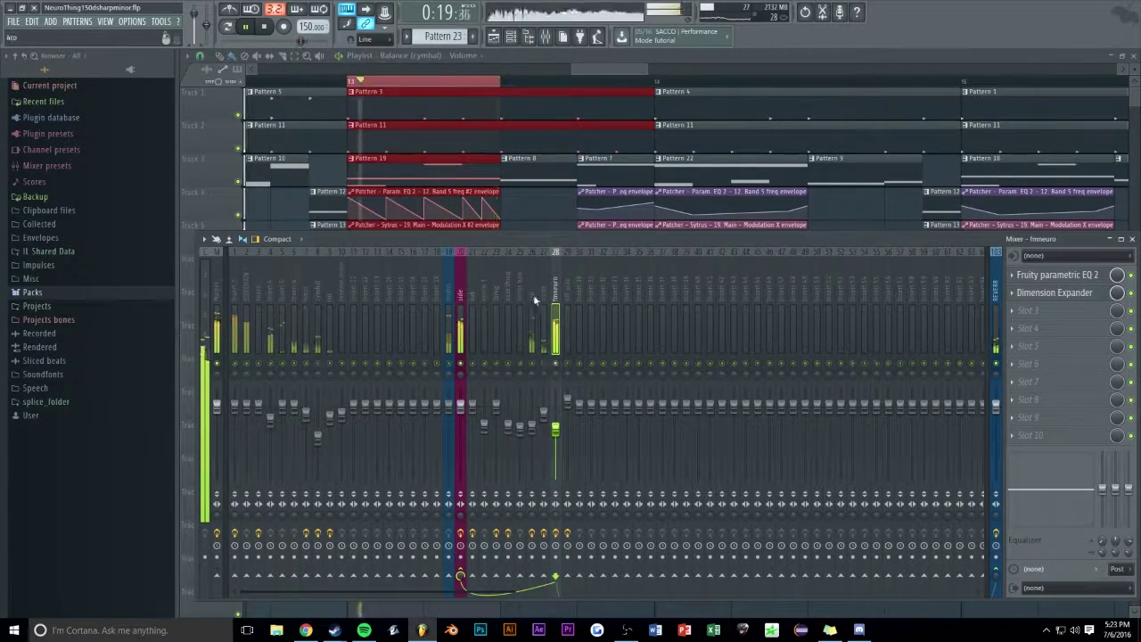
Set the Patcher Flanger's depth to about 2.11 ms, rate to about 0.73 Hz and feedback to 30 percent
left_click(512, 38)
left_click(820, 380)
left_click(703, 334)
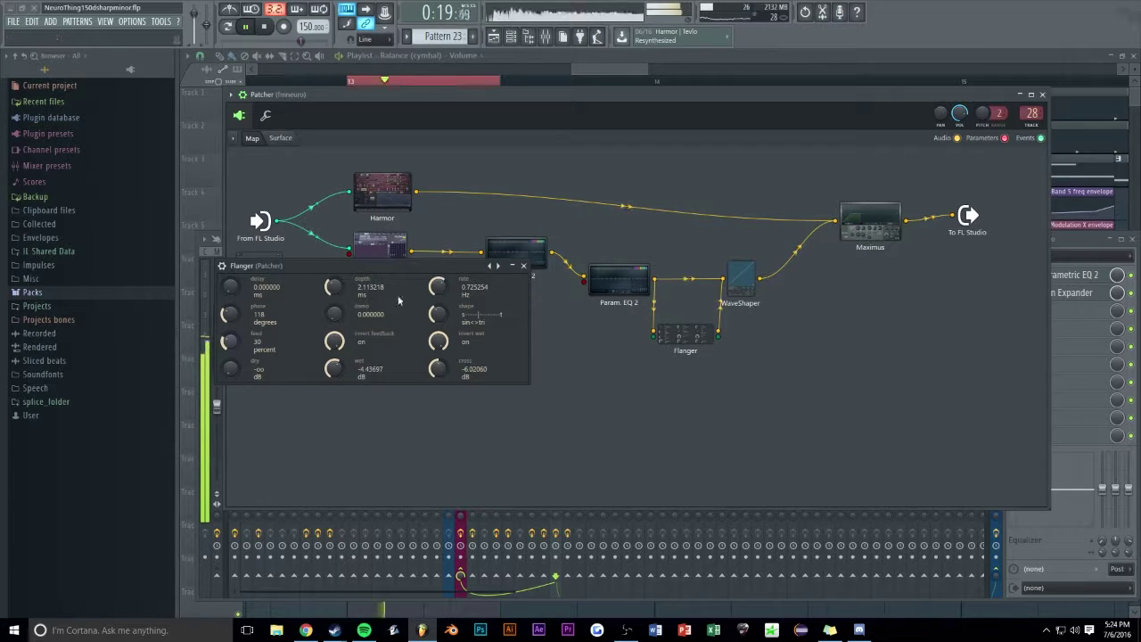
left_click(523, 265)
left_click(1042, 94)
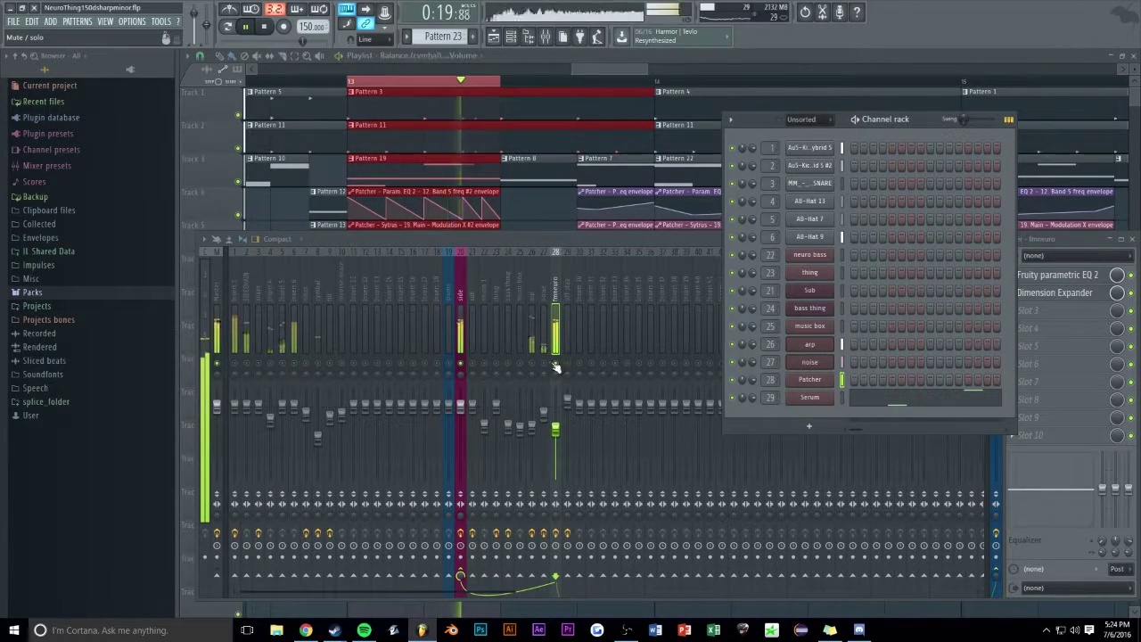
Clear the bar 13 loop selection and listen to that section within the full arrangement
left_click(543, 307)
right_click(442, 82)
scroll(580, 361, "down", 5)
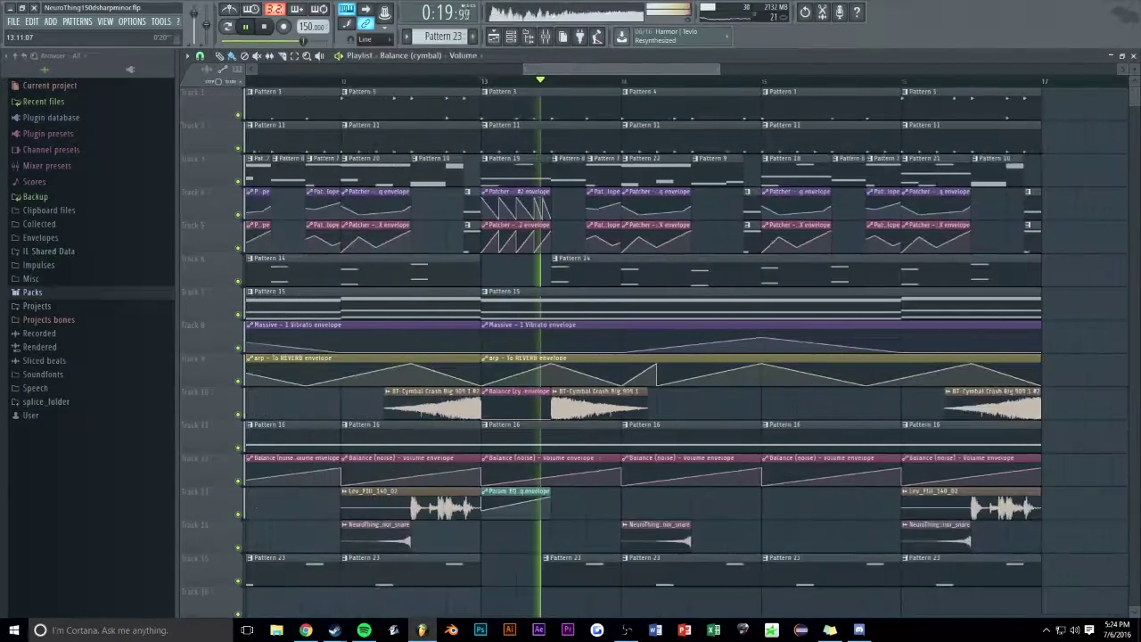
scroll(917, 129, "down", 5)
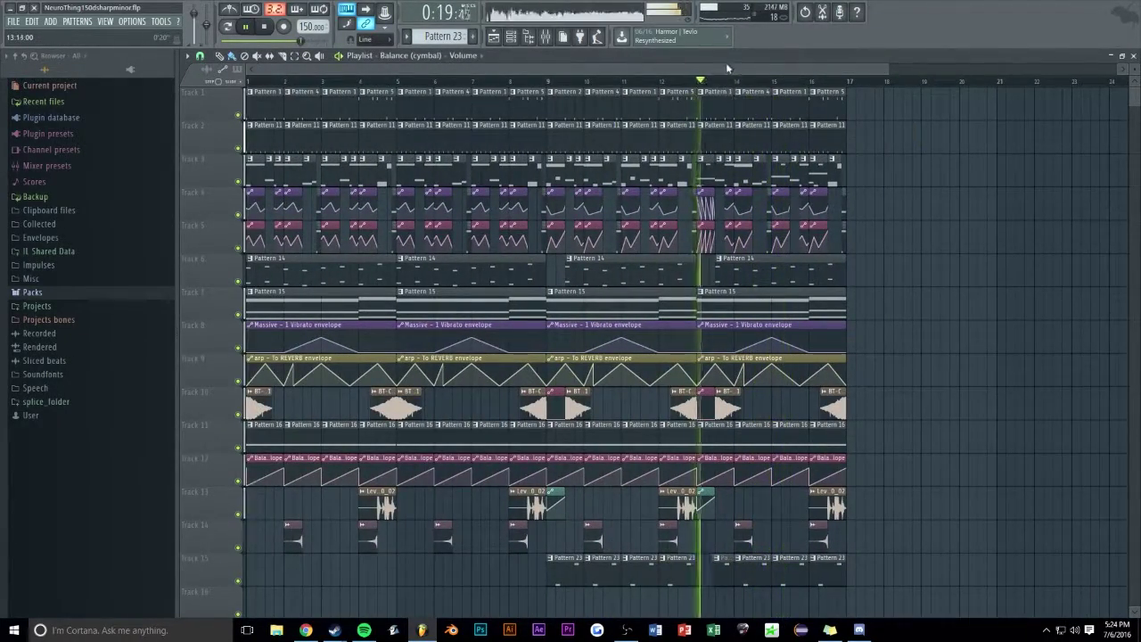
scroll(917, 129, "up", 2)
scroll(917, 130, "up", 3)
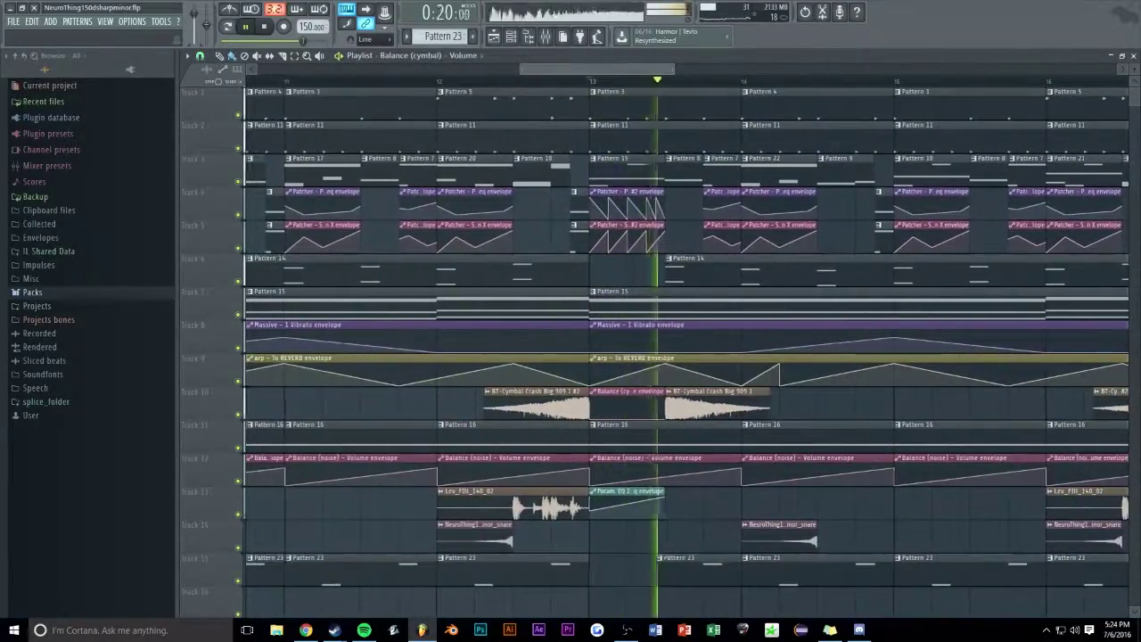
Listen to the arrangement from bar 9 onwards and examine the clips in that section
left_click_drag(737, 71, 700, 74)
left_click(649, 82)
key("space")
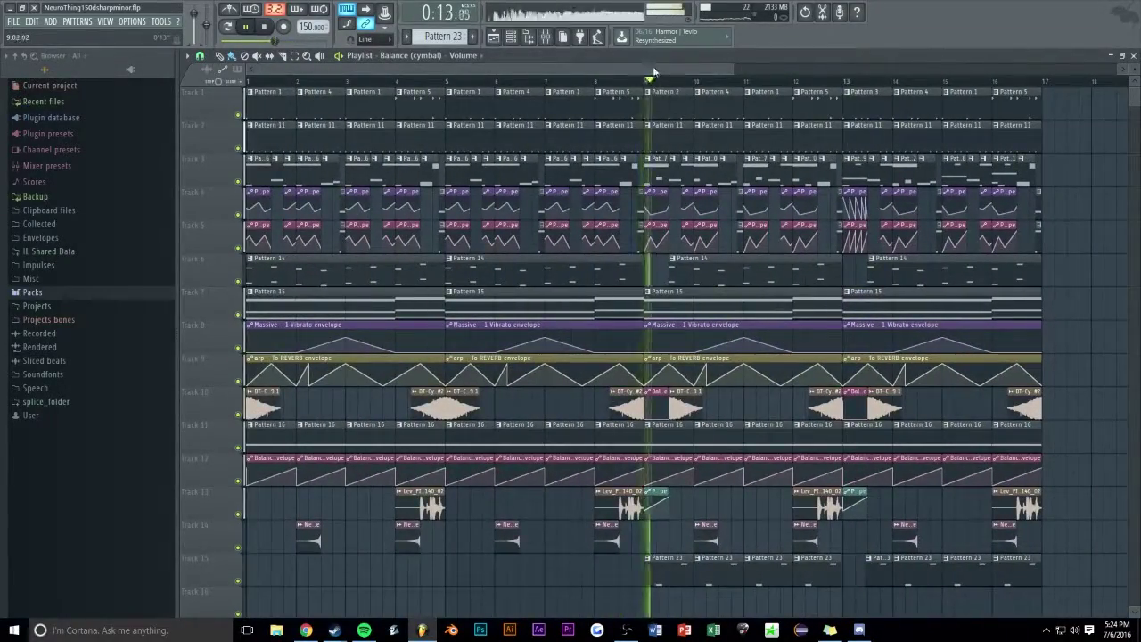
scroll(649, 84, "up", 2)
key("space")
scroll(552, 84, "up", 3)
key("space")
scroll(552, 84, "down", 3)
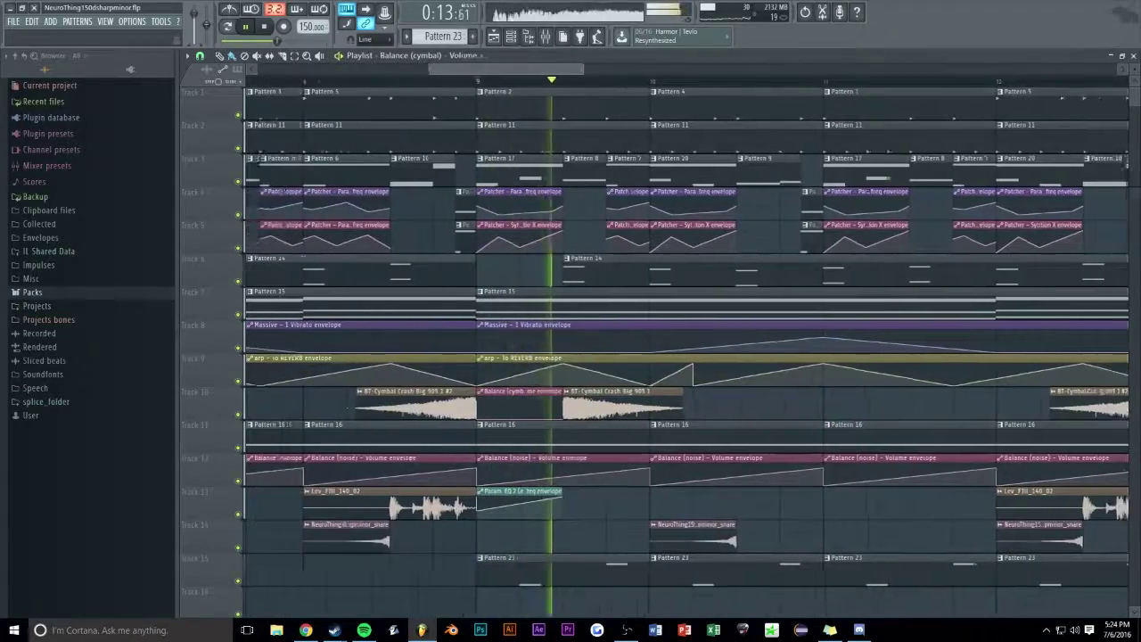
key("space")
scroll(650, 76, "down", 4)
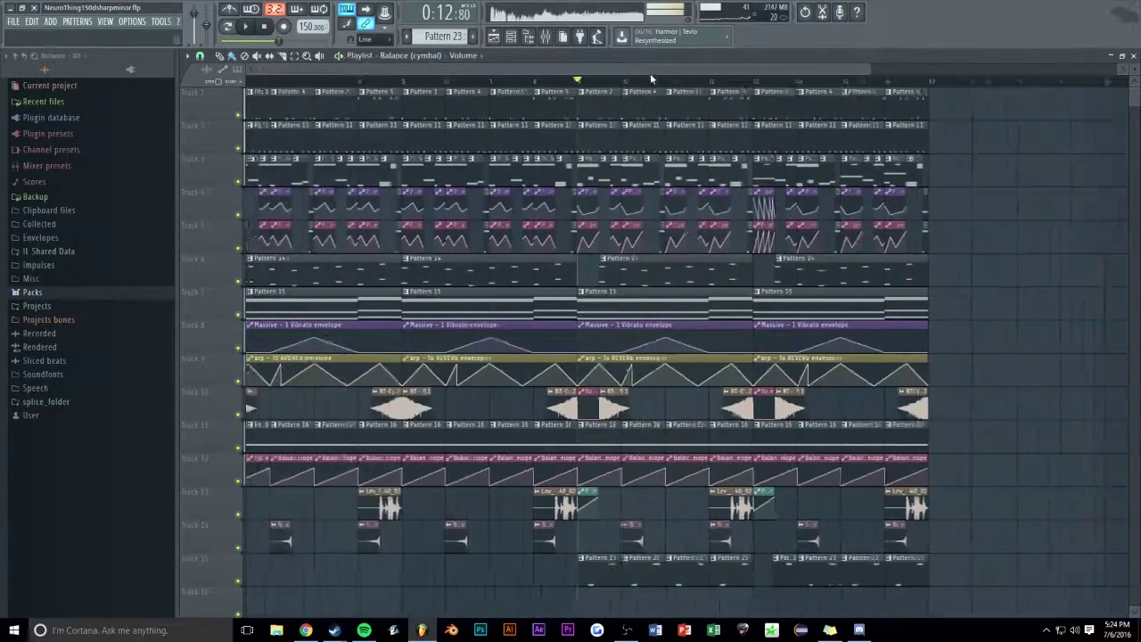
Play the whole arrangement from the start through to its last bar
left_click(264, 28)
key("space")
scroll(771, 162, "down", 2)
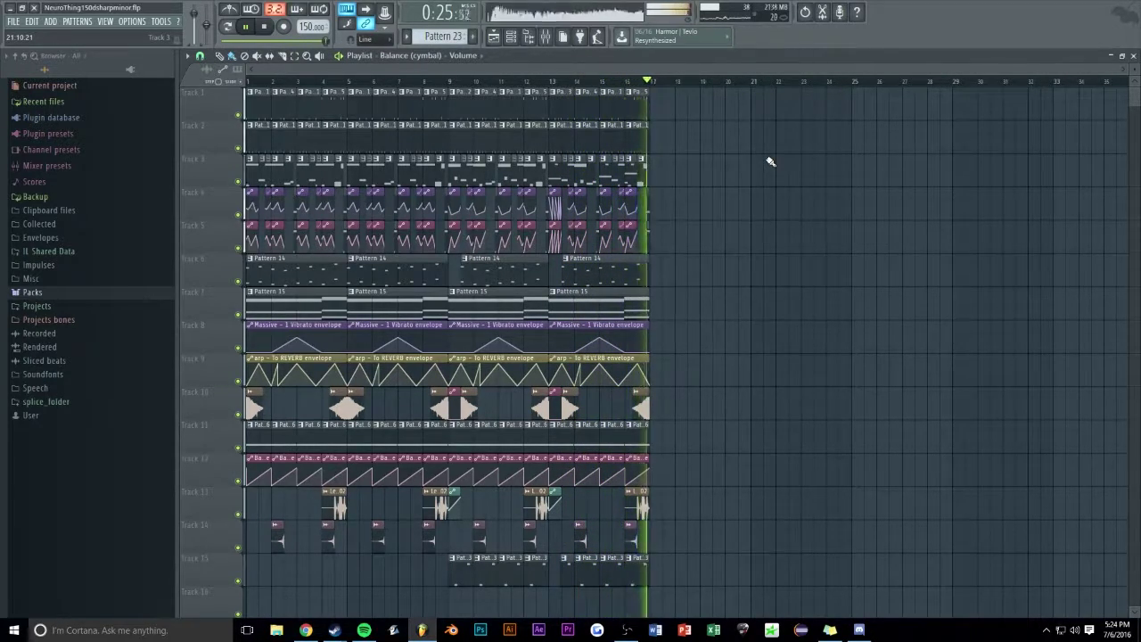
key("space")
Duplicate the drum pattern clips of bars 9 to 16 on Tracks 1 and 2 into bars 17 to 24
left_click_drag(605, 70, 631, 82)
left_click_drag(729, 107, 424, 143)
key("ctrl+b")
left_click_drag(644, 71, 695, 112)
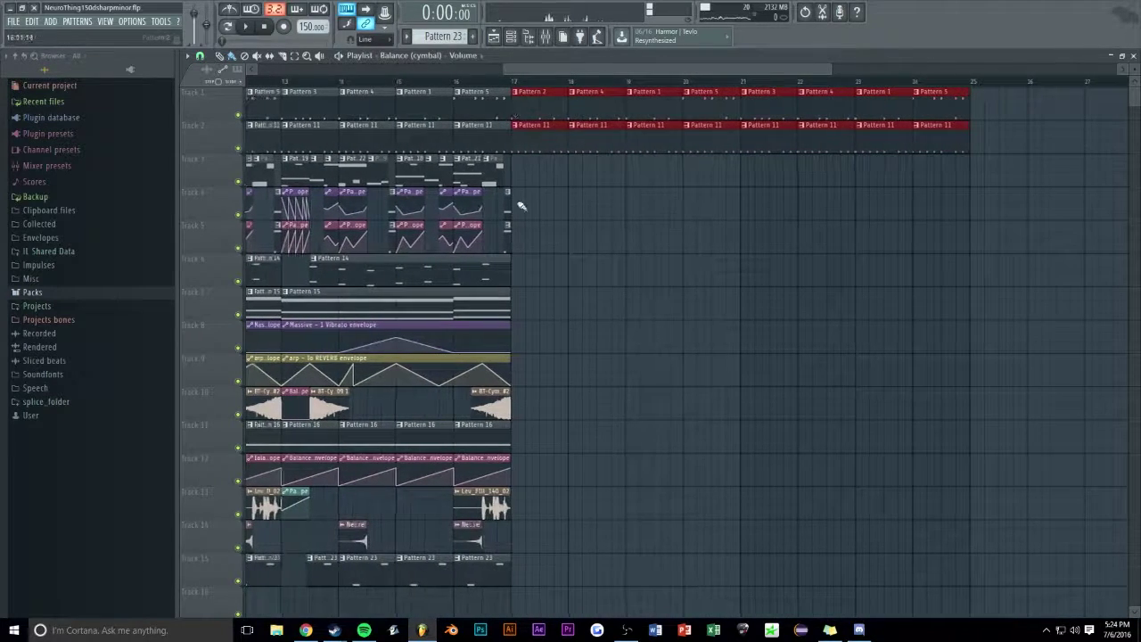
Place a BT-Cymbal Crash Big 909 1 clip at bar 17 on Track 10 and preview the transition
key("space")
key("space")
left_click(342, 406)
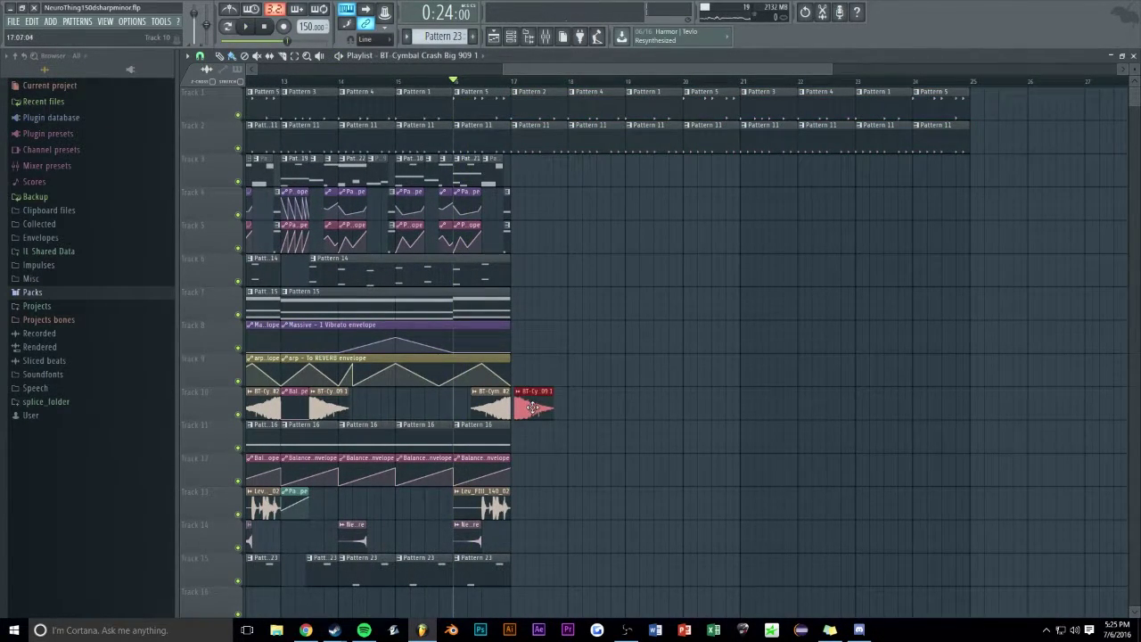
key("space")
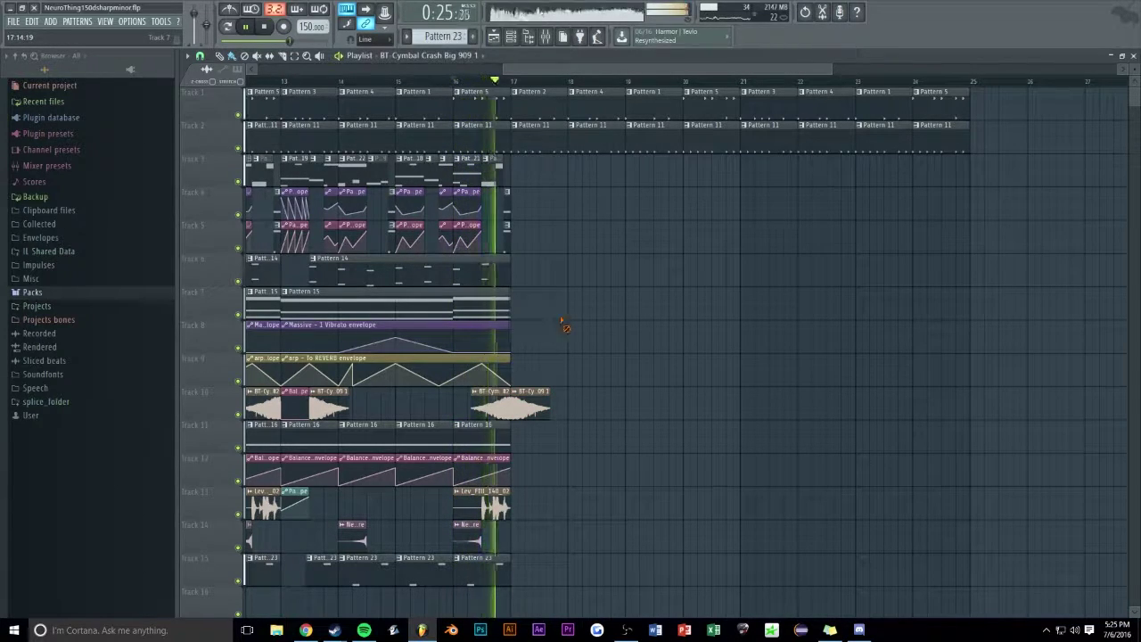
key("space")
Create a new Pattern 24 and place it at bar 17 on Track 3
scroll(383, 84, "up", 5)
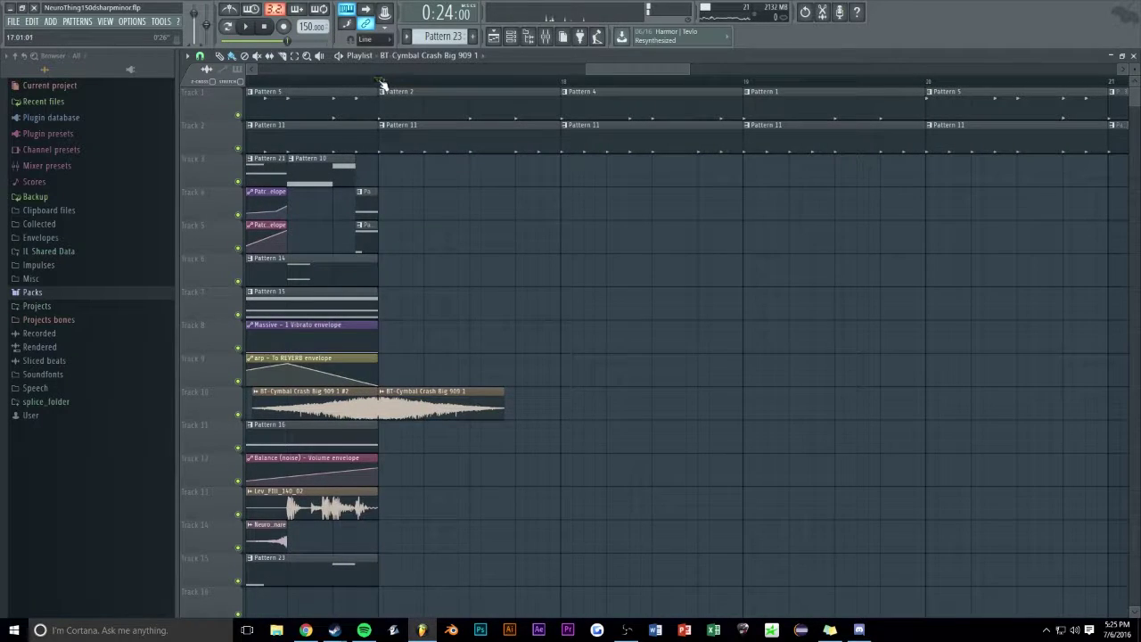
key("F4")
left_click(411, 173)
Rename the Patcher channel as "fm neuro"
key("F6")
left_click(815, 122)
left_click(802, 170)
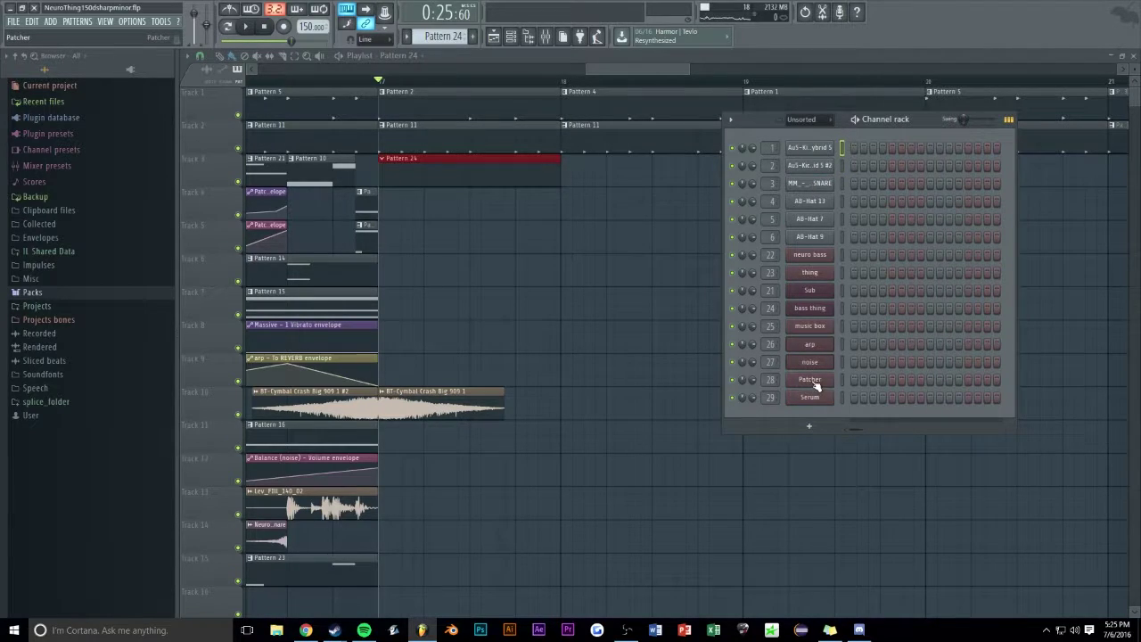
left_click(809, 379, "shift")
type("fm neuro")
key("Return")
Rename the Serum channel as "off stab"
middle_click(807, 401)
left_click(655, 413)
left_click(818, 402, "shift")
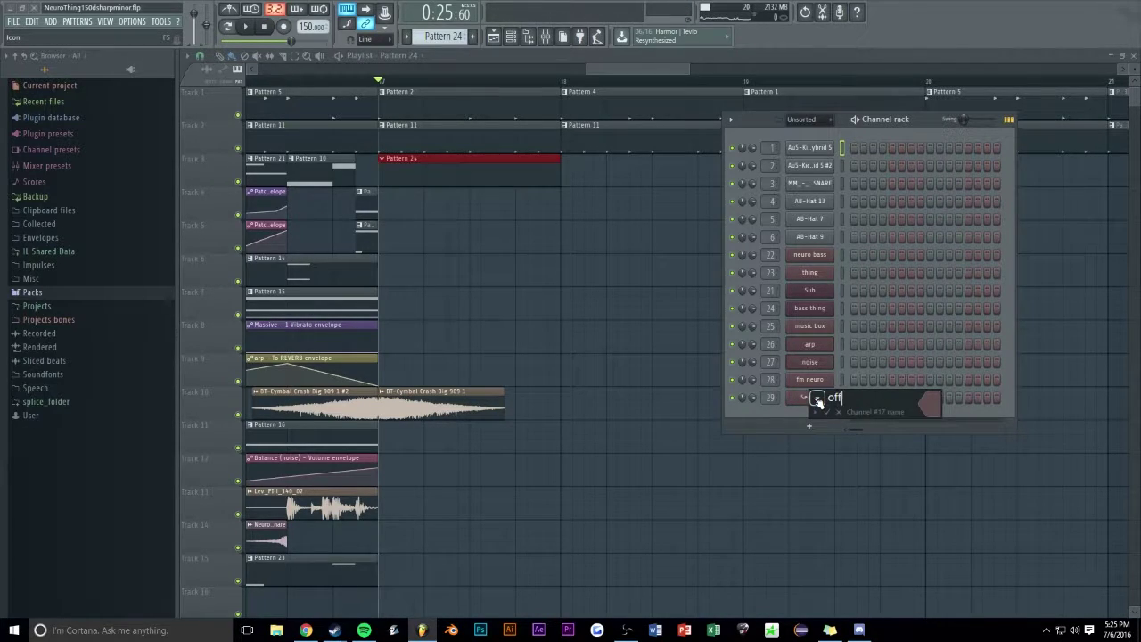
key("Return")
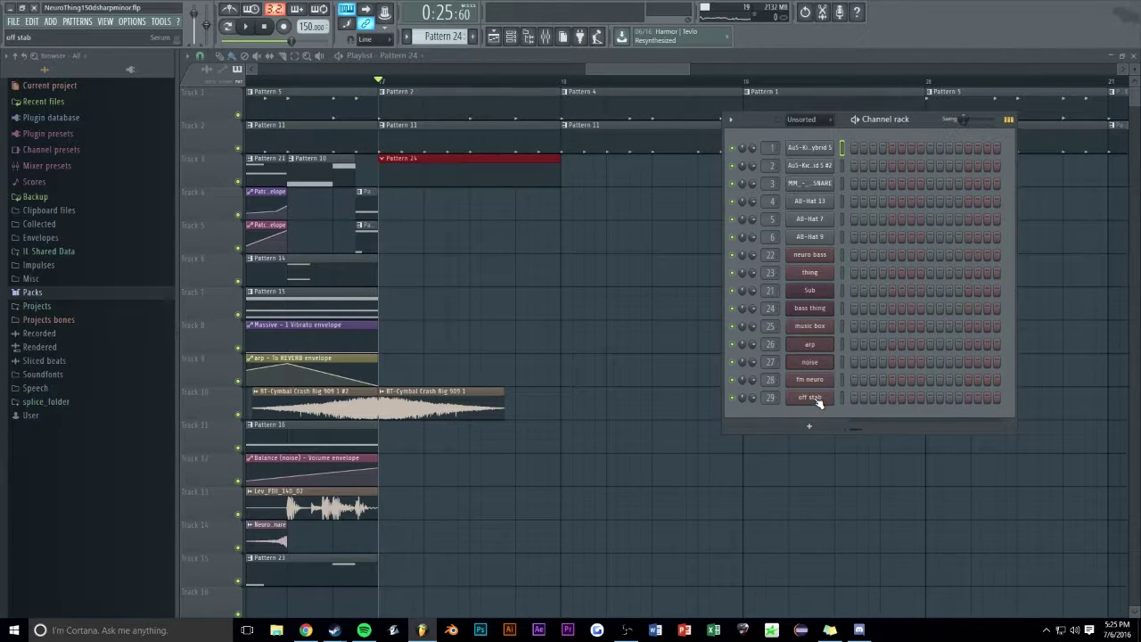
Check the named tracks in the mixer and move the channel rack slightly aside
left_click(546, 36)
left_click_drag(914, 140, 943, 137)
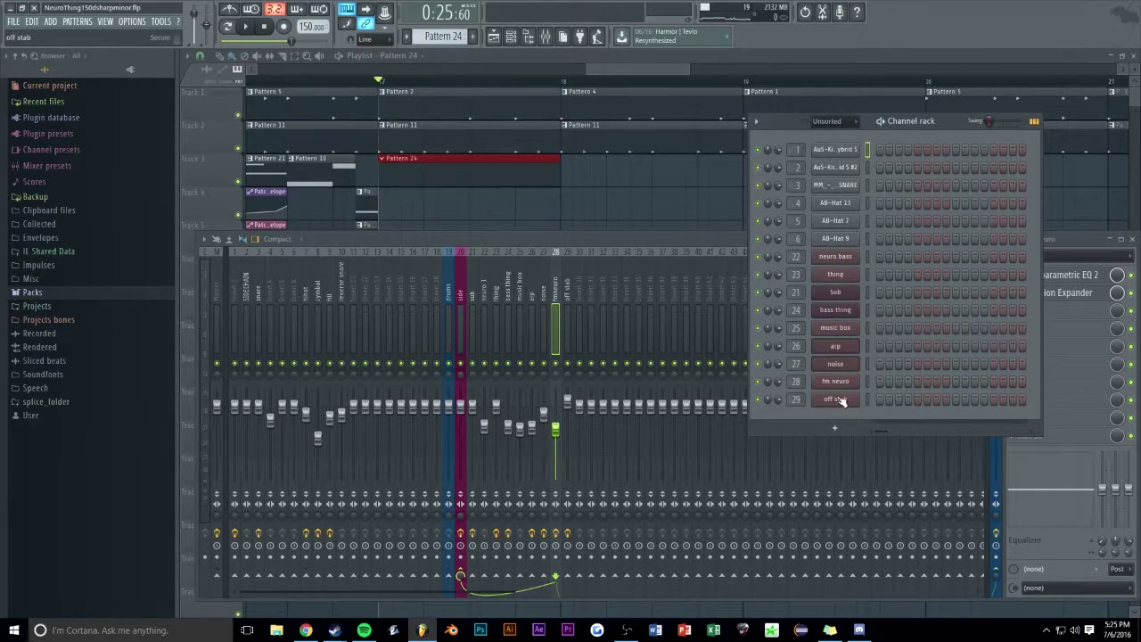
left_click(575, 239)
Add a half-bar D#4 note for the neuro bass channel at the start of Pattern 24
key("space")
left_click(527, 159)
key("space")
double_click(487, 184)
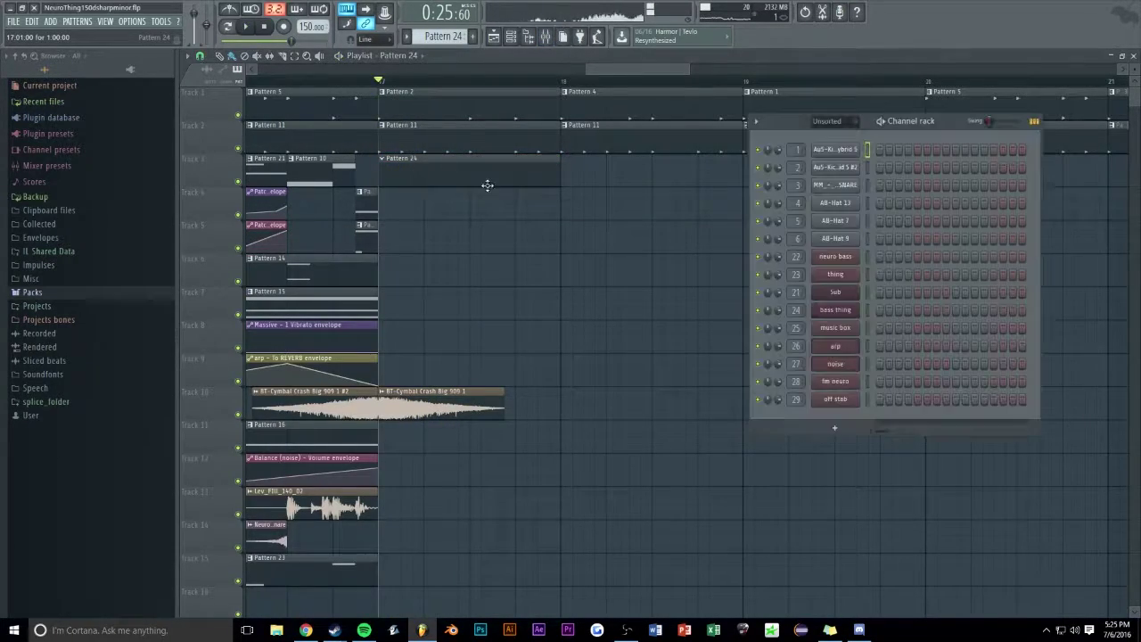
right_click(840, 258)
left_click(878, 267)
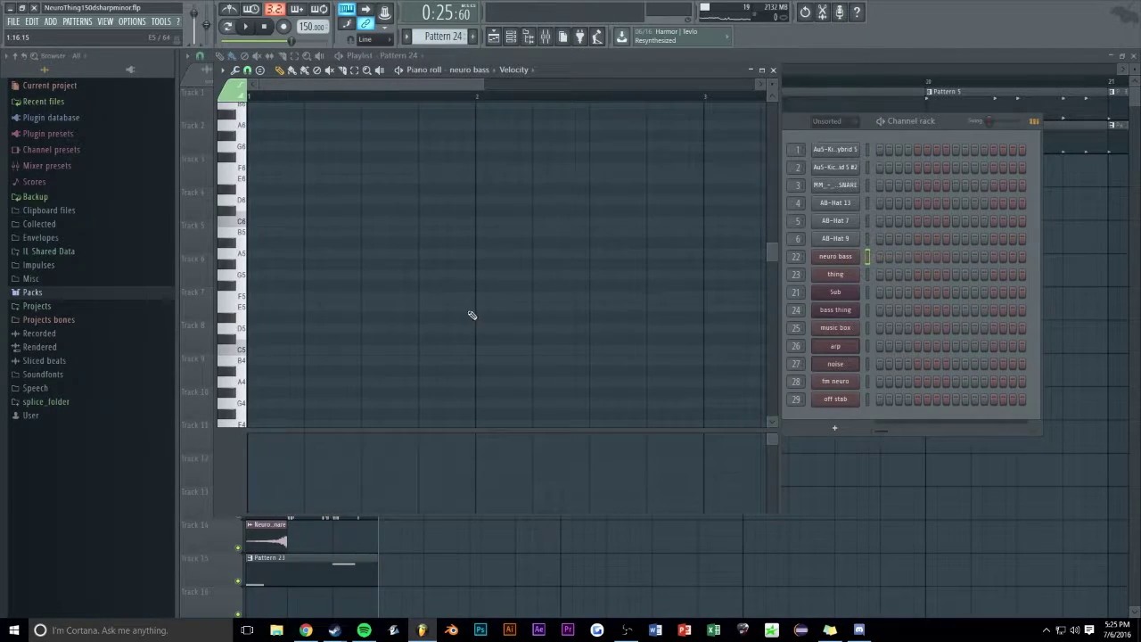
scroll(268, 330, "down", 5)
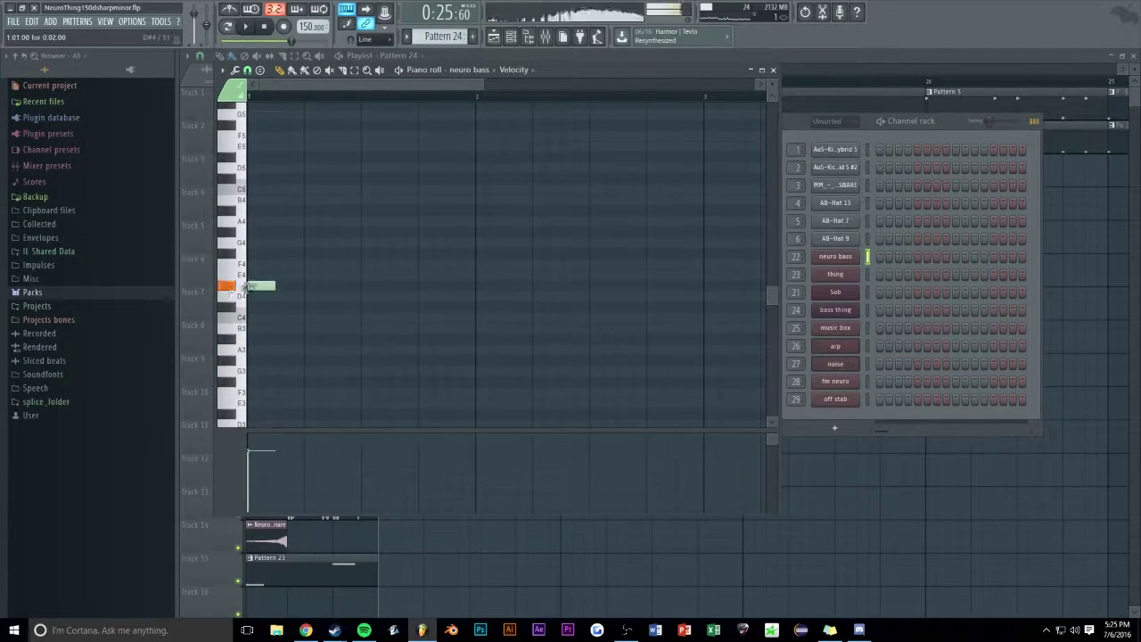
left_click(253, 286)
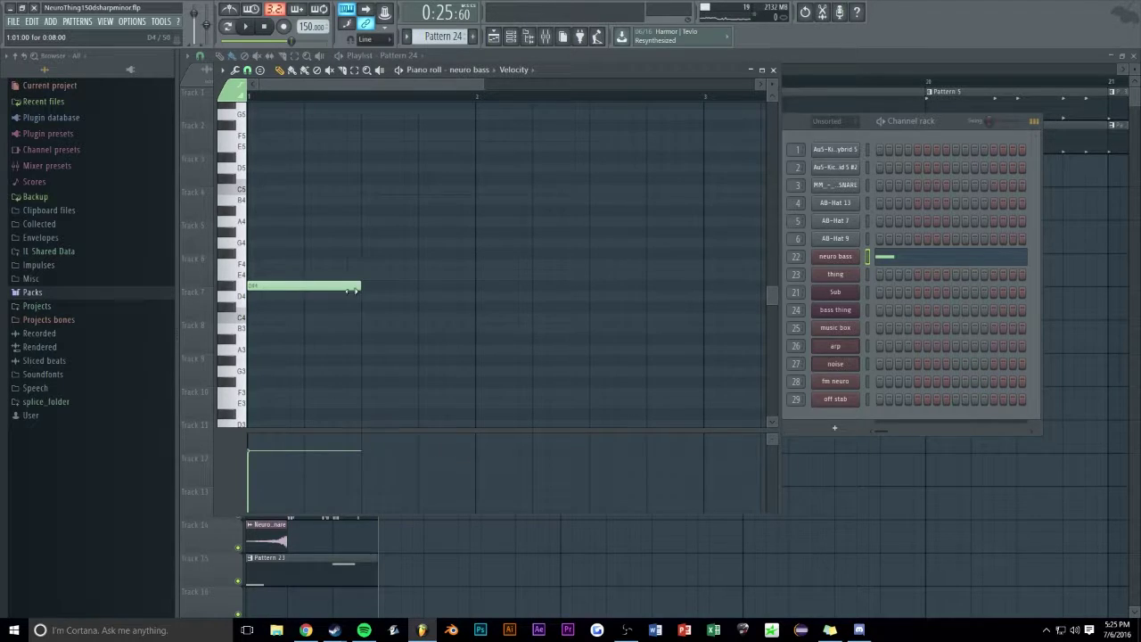
key("F7")
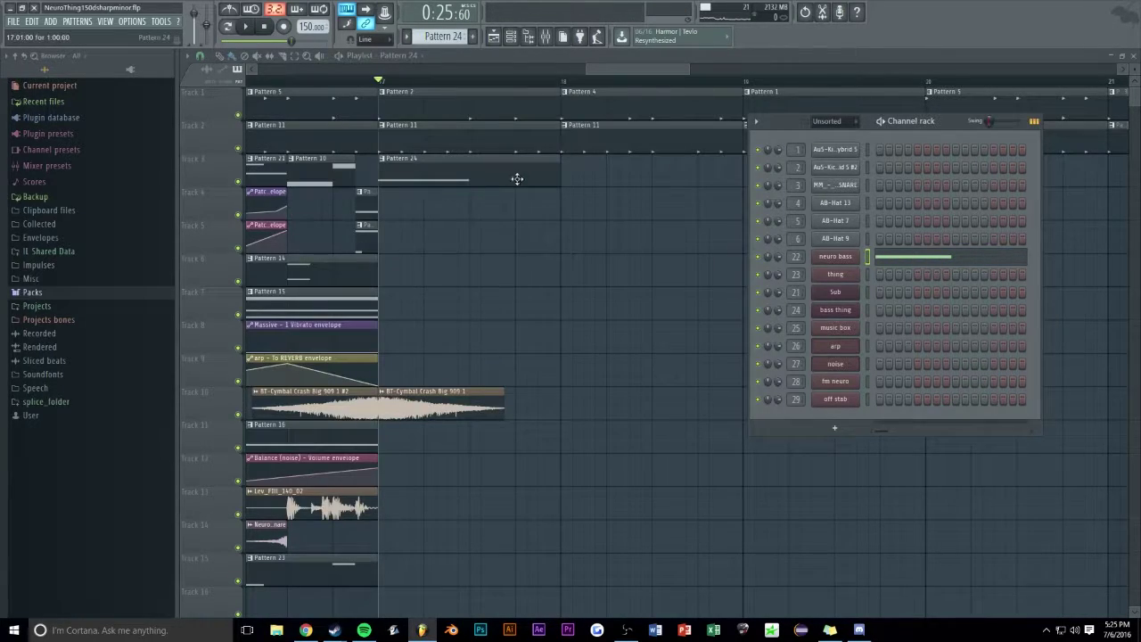
Shorten the Pattern 24 clip to half a bar and select the first half of bar 17 for looping
left_click_drag(556, 174, 456, 181)
left_click_drag(381, 82, 475, 93)
Open the second Param. EQ 2 in the neuro bass channel's Patcher map
left_click(514, 39)
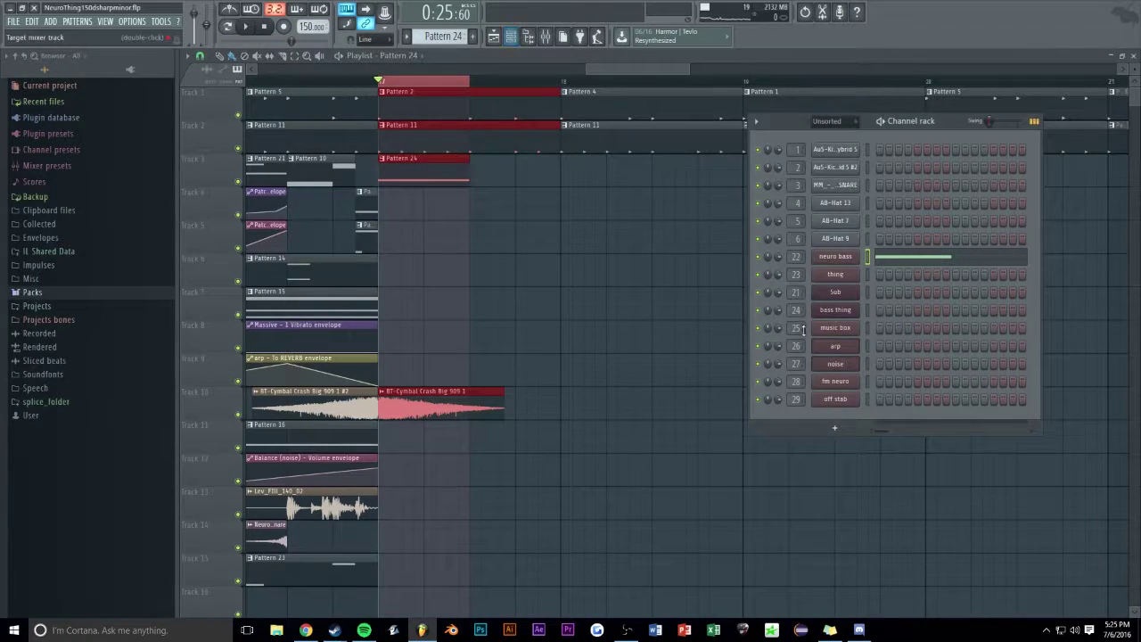
left_click(838, 258)
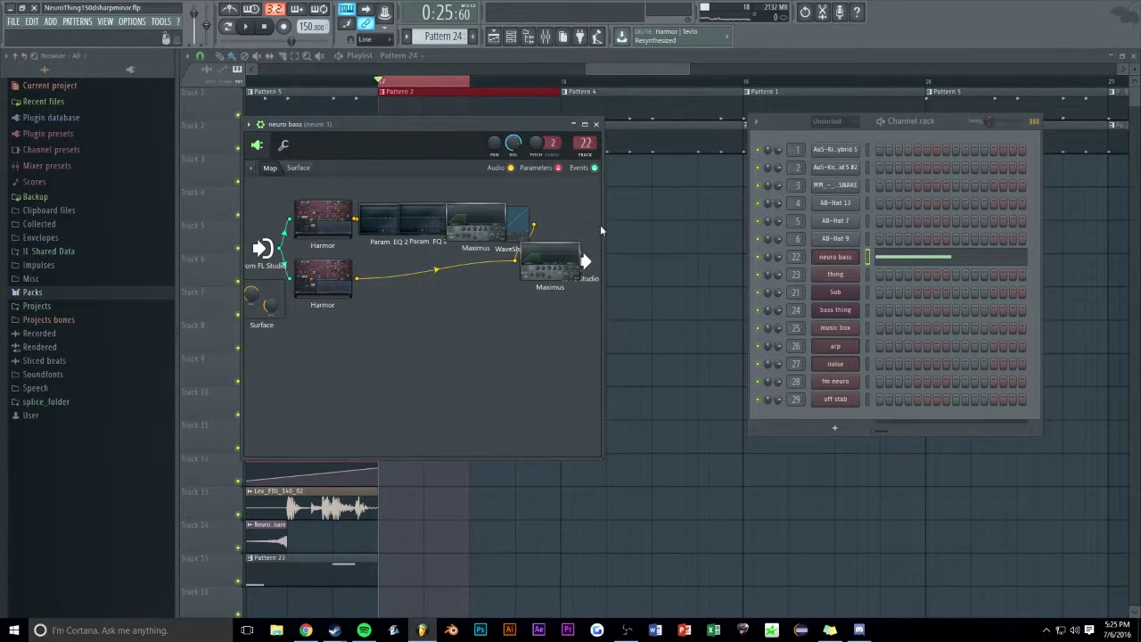
left_click(603, 228)
left_click(517, 38)
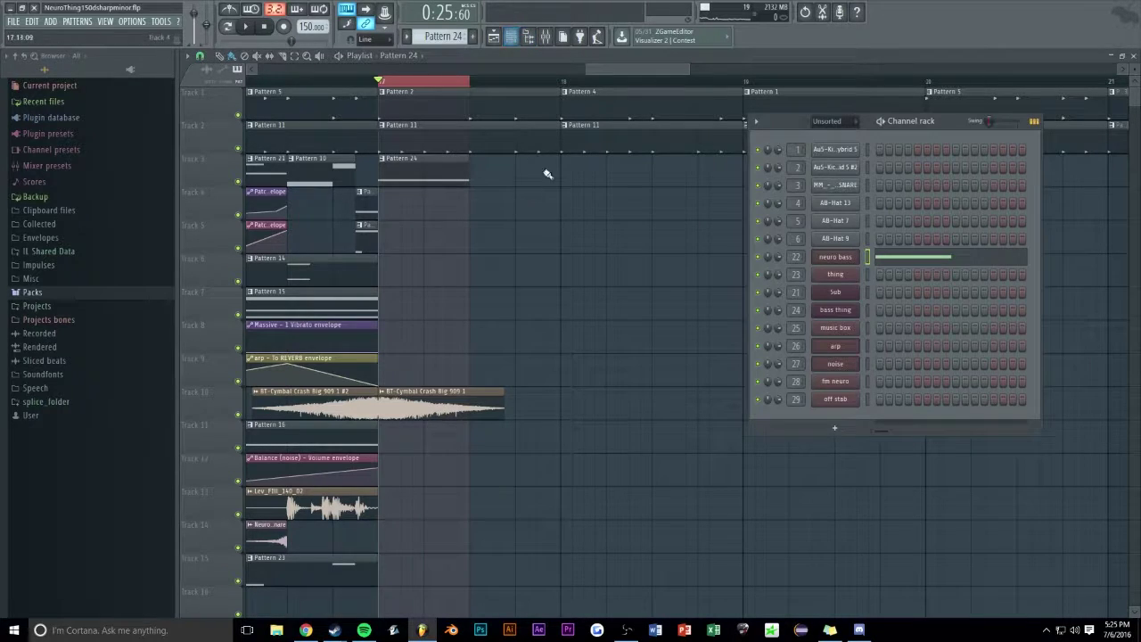
left_click(838, 260)
double_click(424, 229)
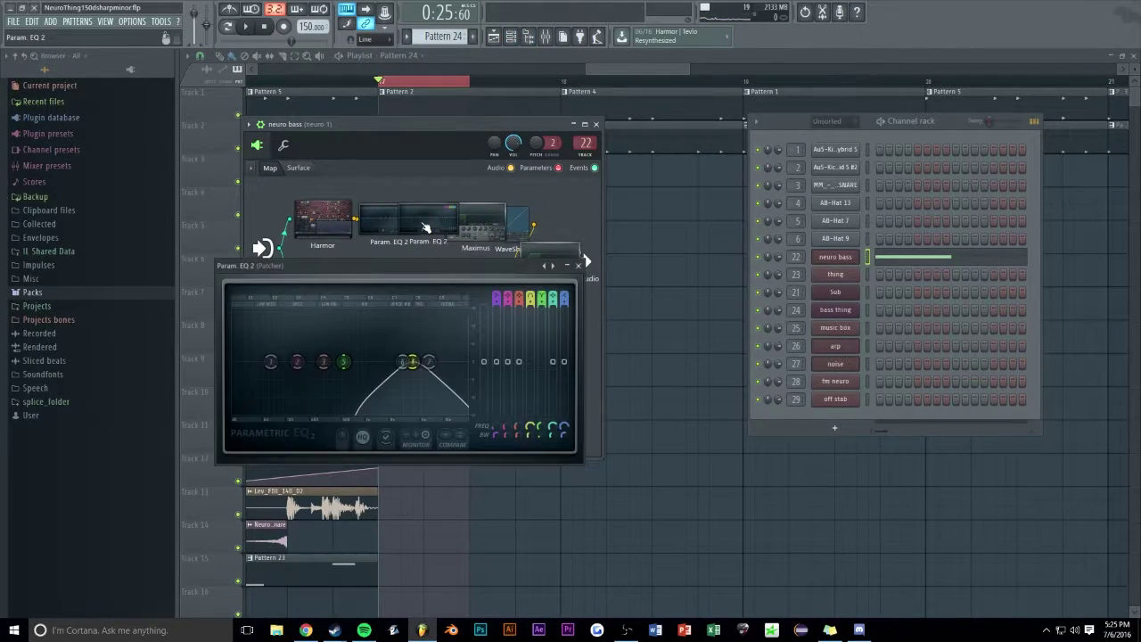
Create automation clips for the Band 4 and Band 5 frequencies of the neuro bass Param. EQ 2 over the selected half bar
right_click(533, 429)
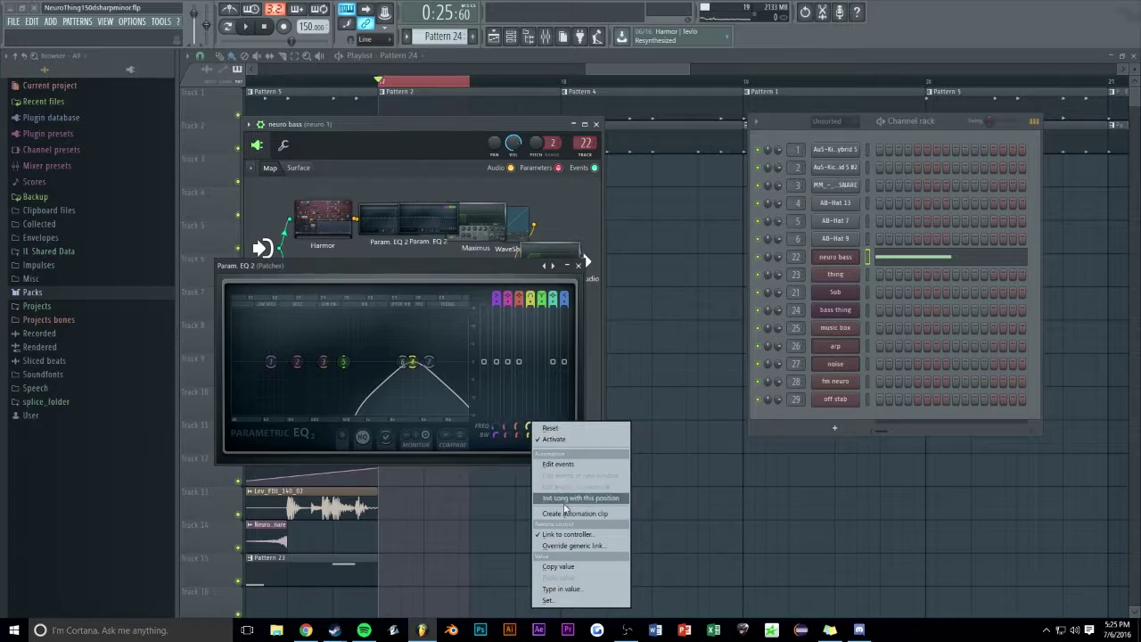
left_click(565, 503)
right_click(531, 426)
left_click(555, 516)
right_click(533, 427)
left_click(570, 513)
Clear the playlist selection and close the Param. EQ 2 window while previewing bar 17
left_click(462, 82)
left_click(431, 85, "ctrl")
key("space")
left_click_drag(637, 68, 624, 71)
key("space")
left_click(577, 265)
key("space")
key("space")
Shape the neuro bass Band 4 freq envelope at bar 17 with a dip near the middle and a rise after it
right_click(523, 213)
key("space")
key("space")
key("space")
key("space")
right_click(559, 201)
Shape the neuro bass Band 5 freq envelope with an early peak falling to a lower level, and preview it
key("space")
key("space")
key("space")
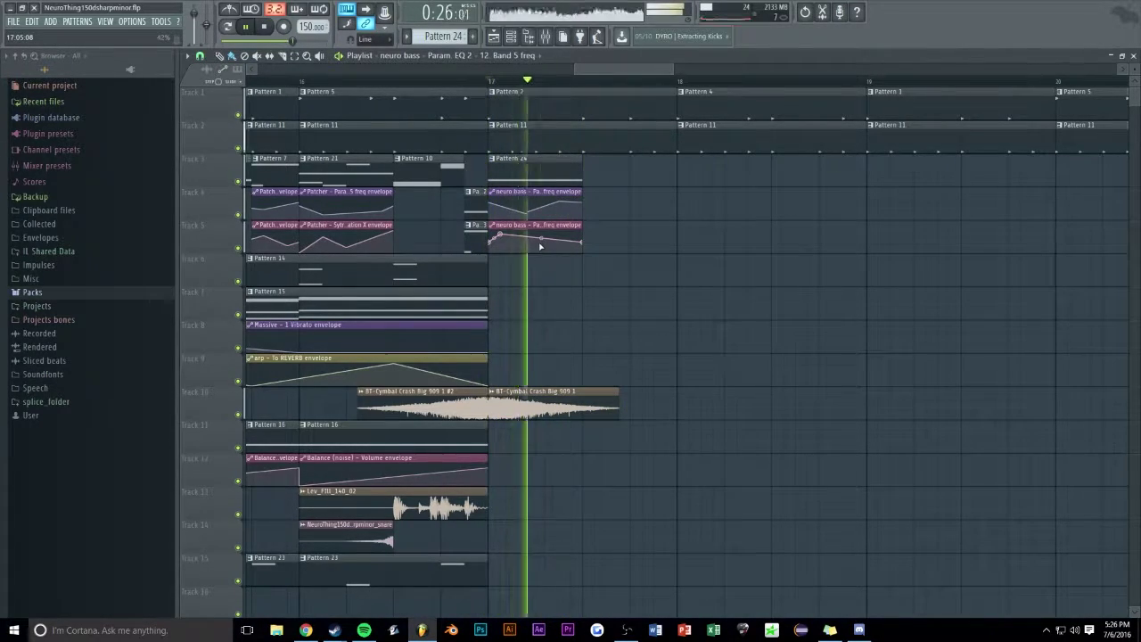
key("space")
key("space")
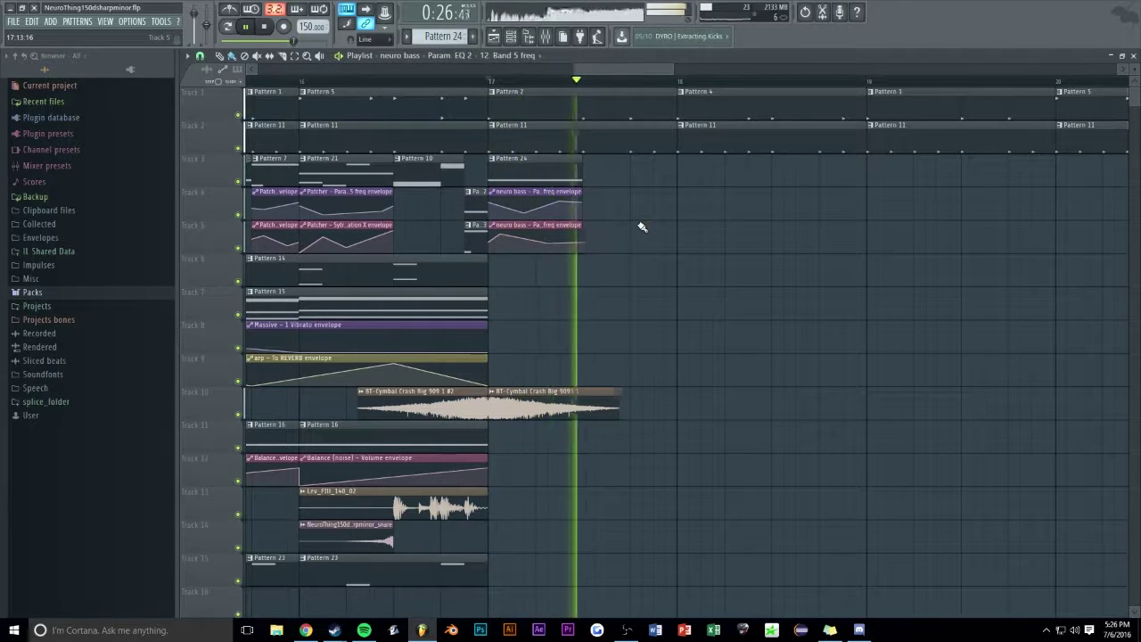
key("space")
left_click_drag(1133, 69, 1134, 64)
key("space")
left_click_drag(624, 69, 617, 98)
key("space")
Add a new Pattern 25 clip on Track 3 directly after Pattern 24 and shorten it to a quarter bar
key("F4")
left_click(592, 174)
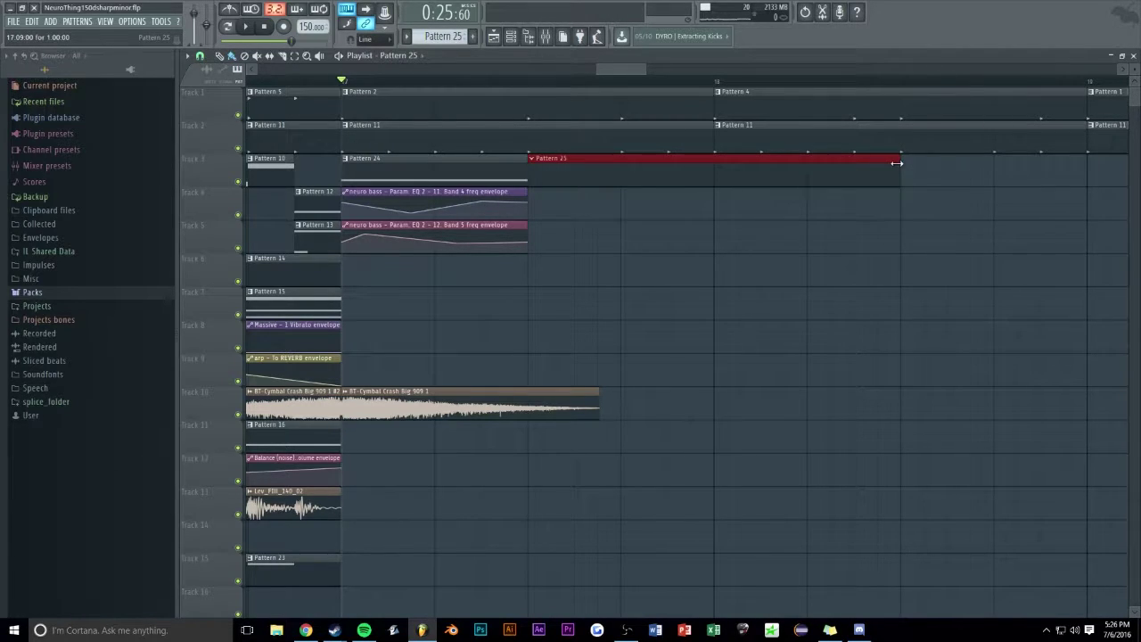
left_click_drag(897, 163, 629, 180)
Show the Unsorted channels and add a quarter-bar D#5 note for the thing channel at the start of Pattern 25
double_click(589, 178)
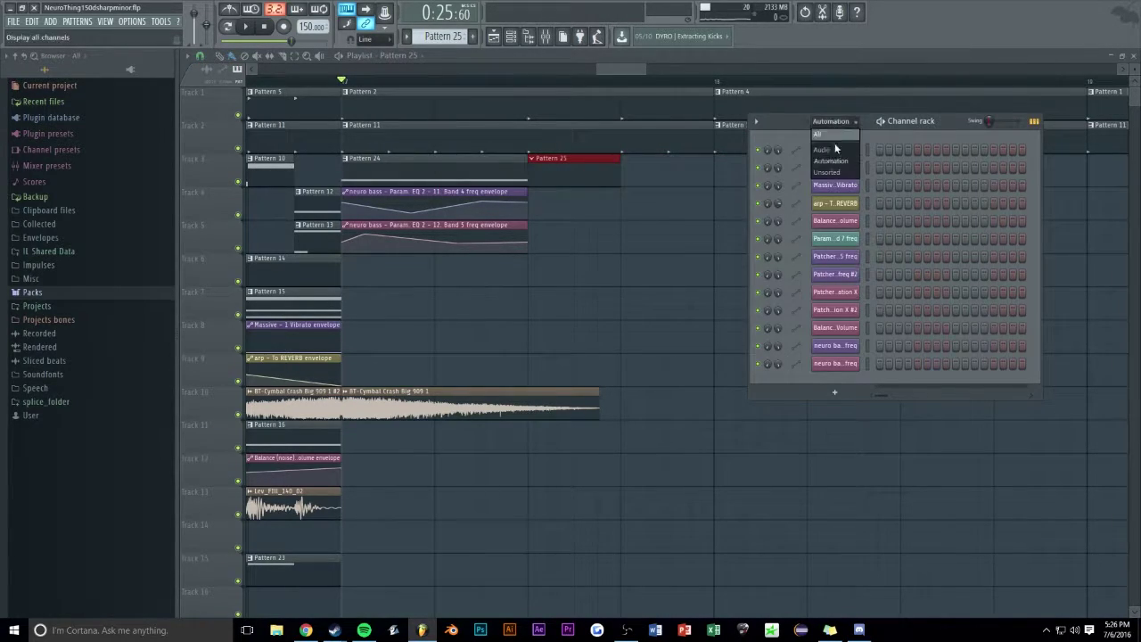
left_click(829, 172)
right_click(856, 271)
left_click(863, 274)
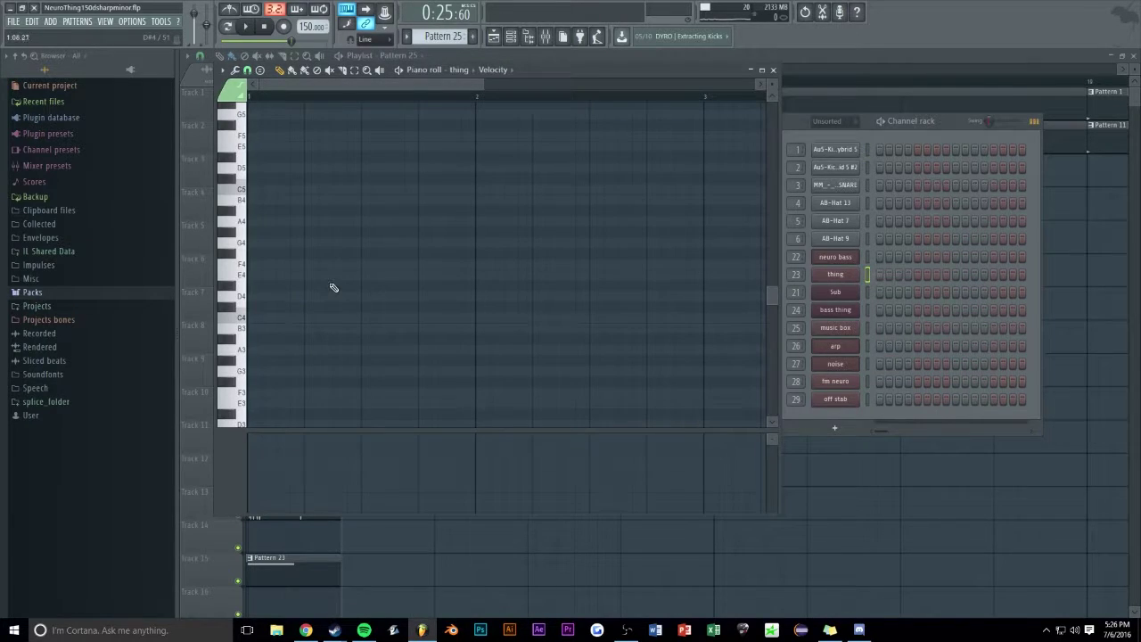
left_click(263, 188)
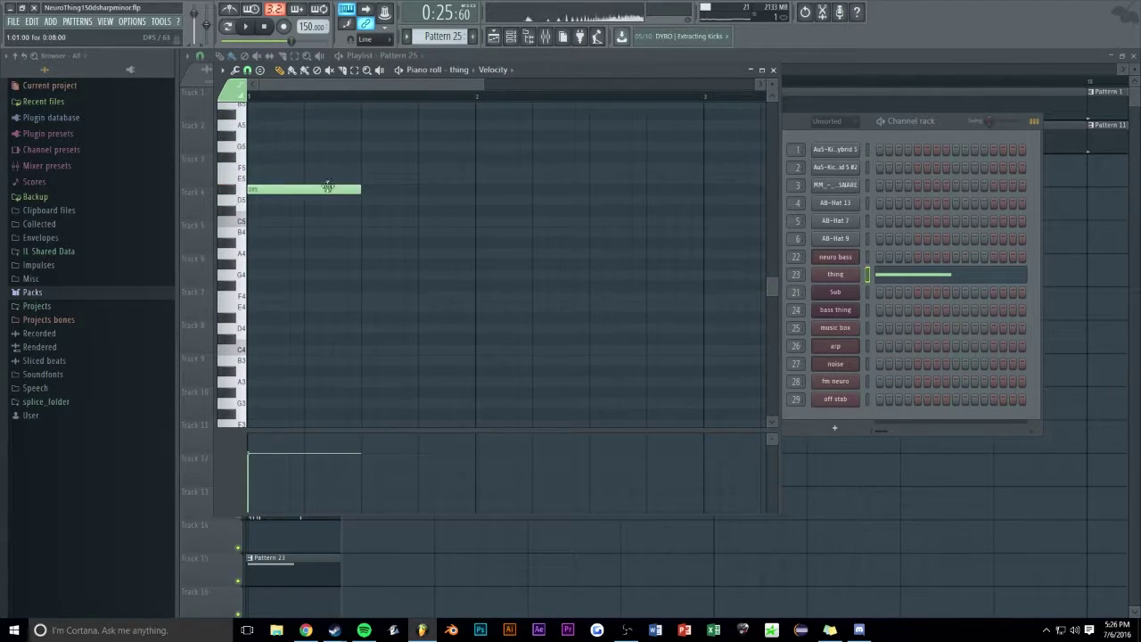
key("space")
key("space")
key("space")
key("space")
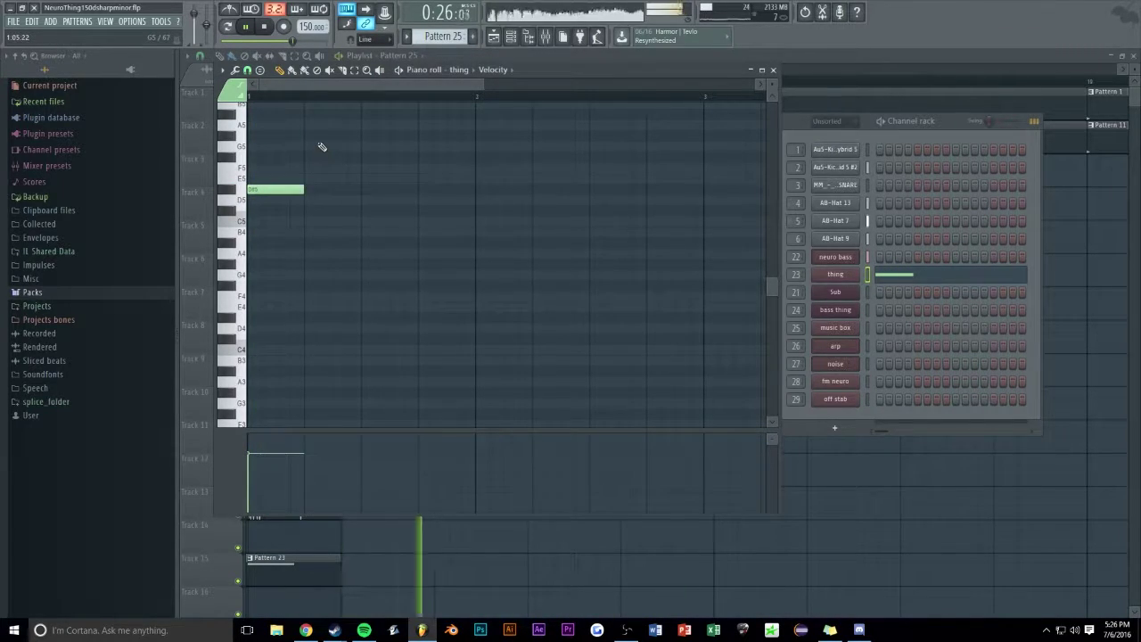
Play back bar 17 to hear Pattern 25 following Pattern 24
key("F7")
left_click(513, 212)
key("space")
key("space")
scroll(530, 223, "down", 1)
Add a quarter-bar D#4 note for the Sub channel at the start of Pattern 25
double_click(564, 178)
key("space")
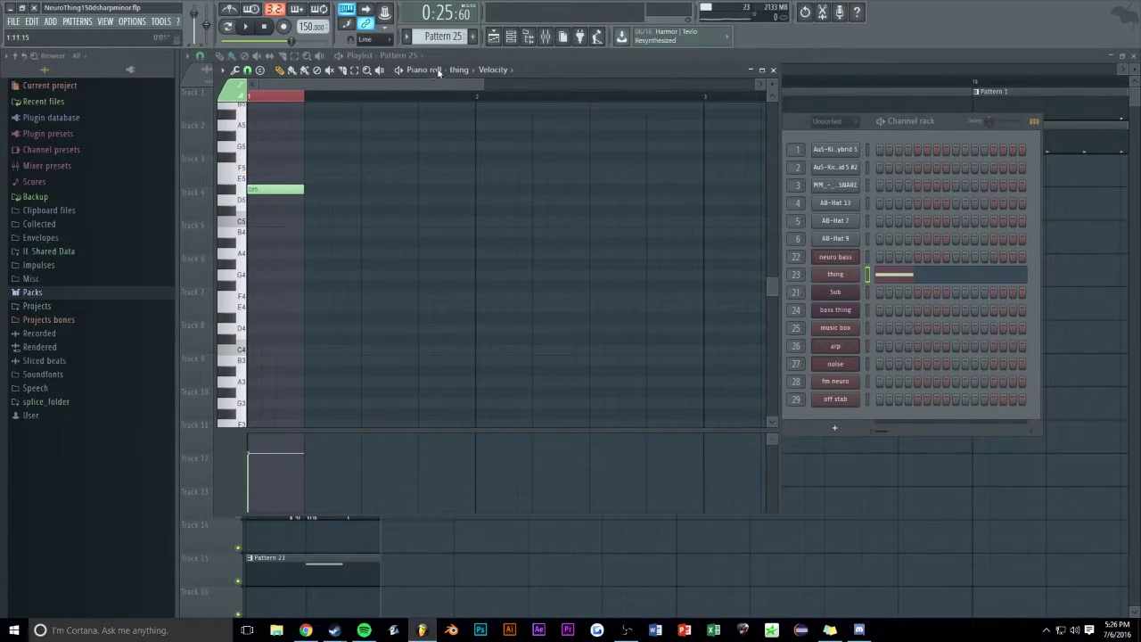
left_click(459, 75)
left_click(503, 395)
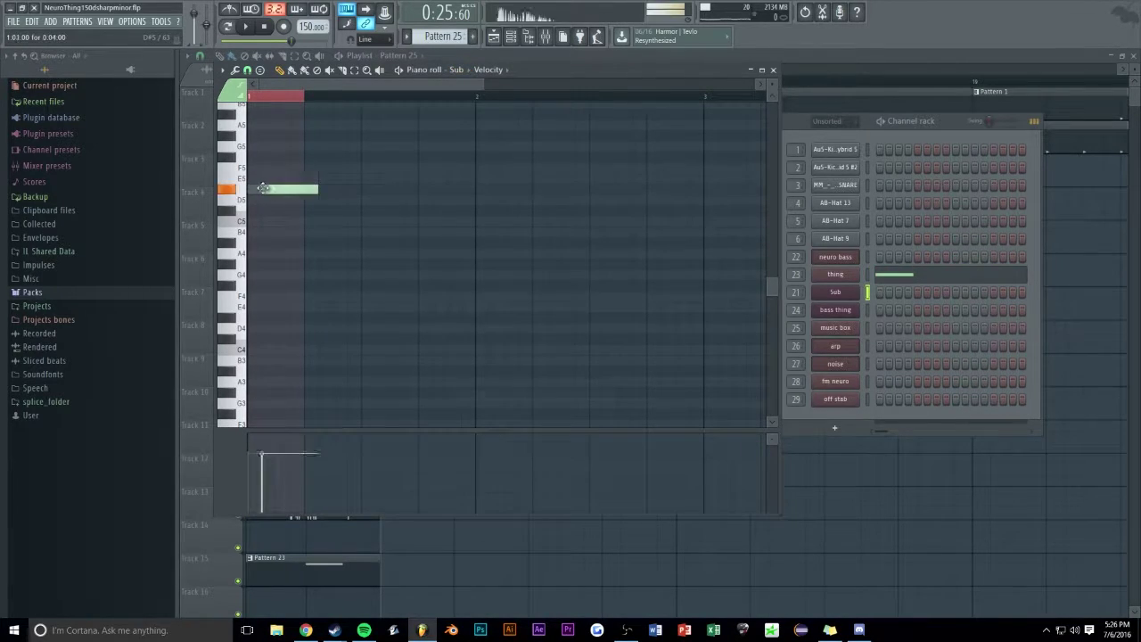
left_click_drag(264, 187, 256, 189)
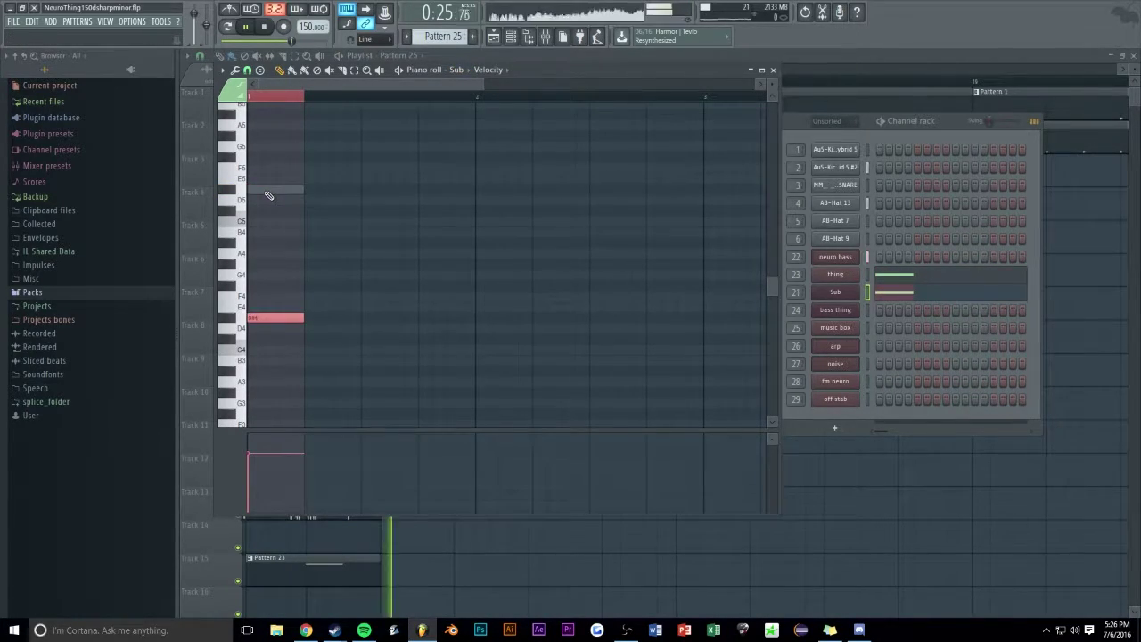
Change the second half of the neuro bass line in Pattern 24 to a lower note and preview it
key("space")
key("F7")
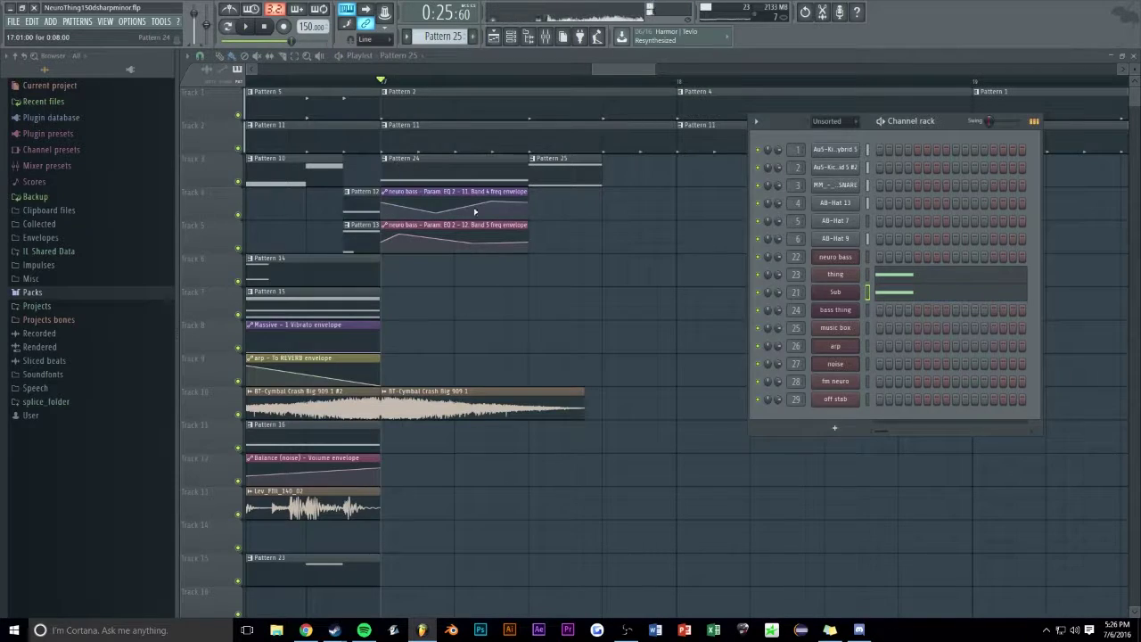
key("F6")
key("space")
double_click(400, 170)
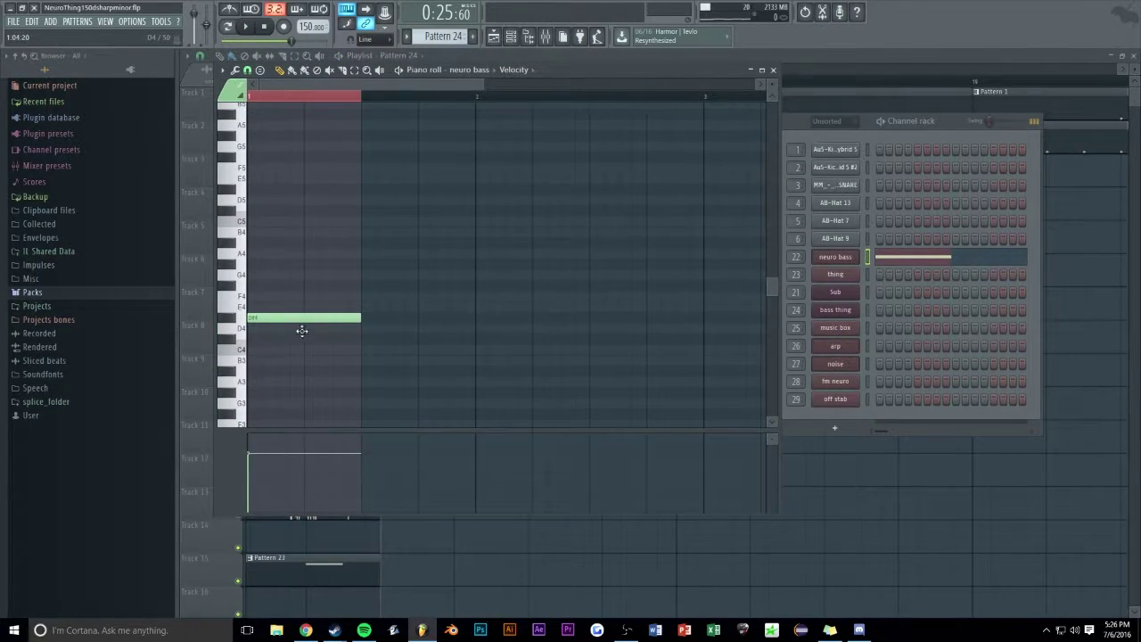
key("space")
mouse_move(328, 332)
left_mouse_down()
mouse_move(328, 378)
mouse_move(327, 322)
left_mouse_up()
key("F7")
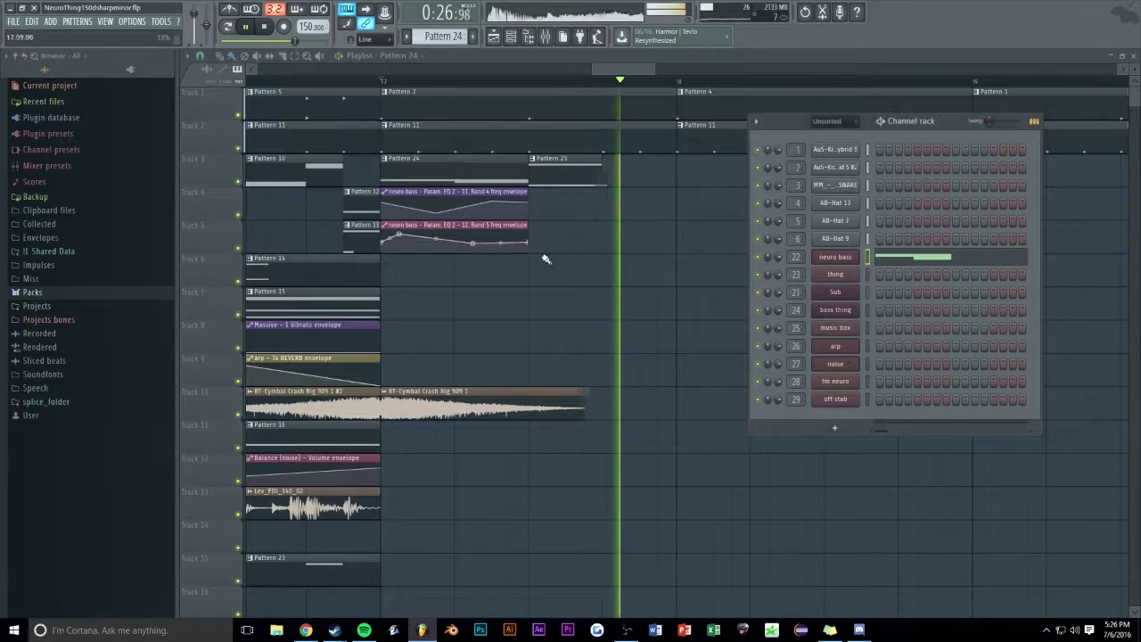
key("F6")
key("space")
Duplicate the Pattern 15 clip on Track 7 so the copy starts at bar 17, and play it back
scroll(634, 169, "down", 2)
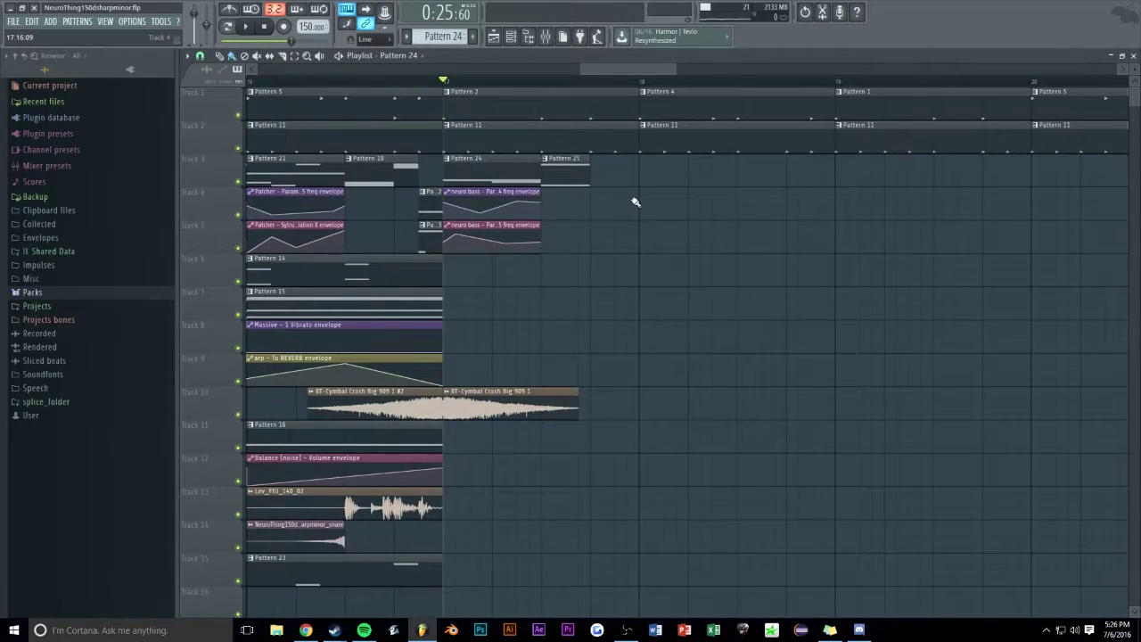
left_click_drag(609, 73, 586, 72)
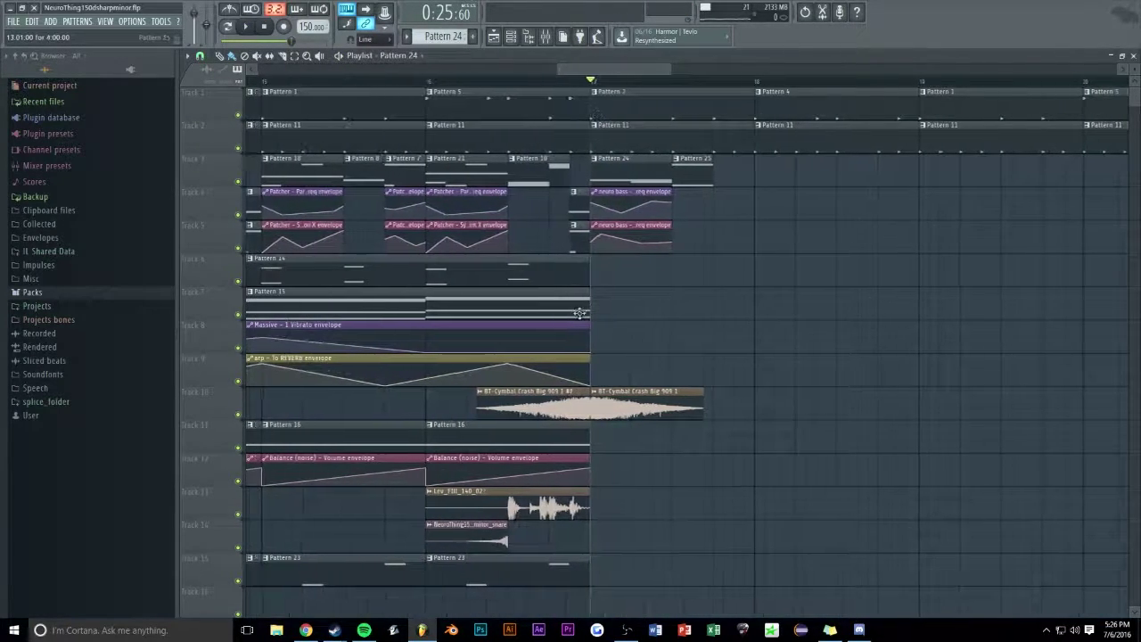
left_click(578, 313, "ctrl")
key("ctrl+b")
left_click(754, 268, "ctrl")
key("space")
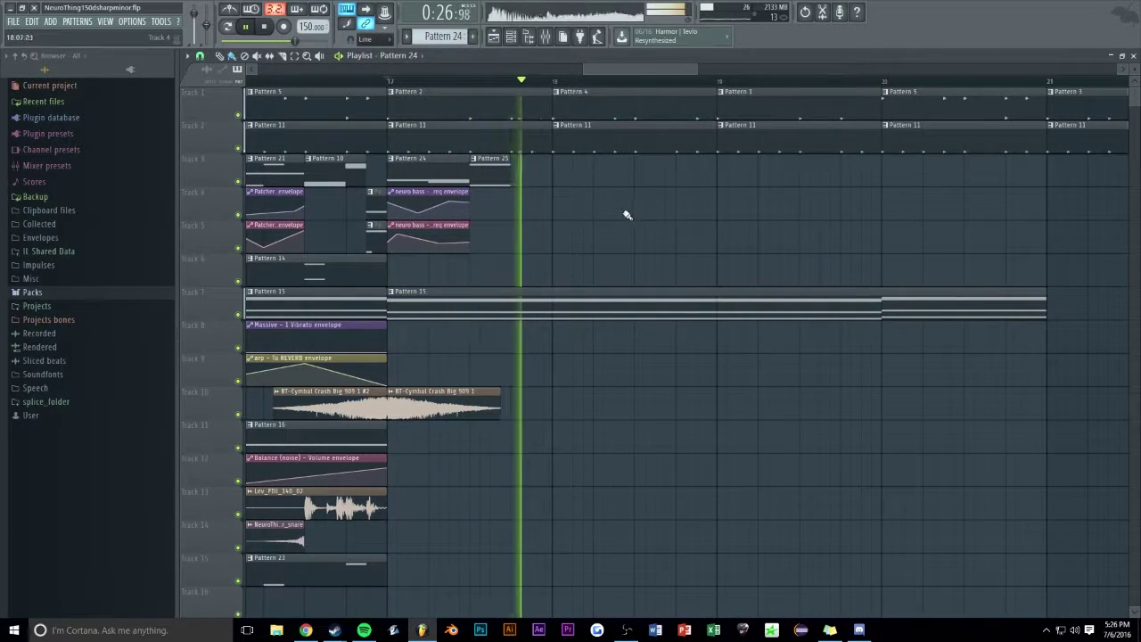
key("space")
key("space")
key("space")
Add a new Pattern 26 clip on Track 3 directly after Pattern 25 and shorten it to the last quarter of bar 17
scroll(561, 190, "up", 1)
key("F4")
key("Return")
left_click_drag(554, 217, 608, 168)
left_click_drag(768, 161, 575, 178)
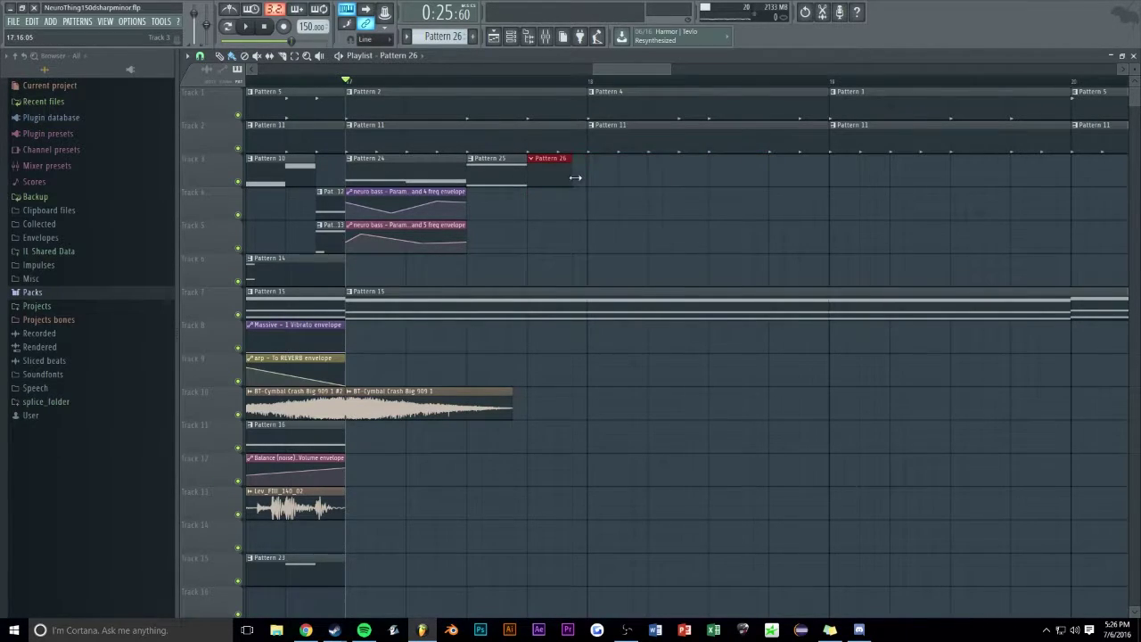
Replace the Track 1 drum clips from bar 17 onward with a new Pattern 27 clip at bar 17
key("F6")
left_click(602, 68)
scroll(553, 93, "down", 3)
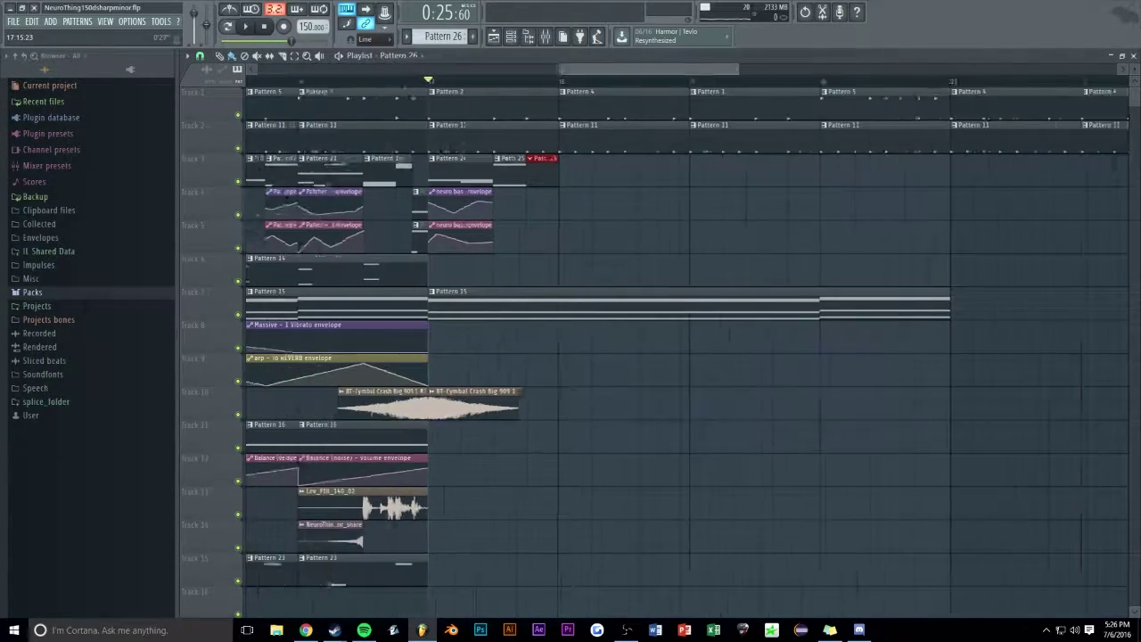
scroll(628, 70, "down", 2)
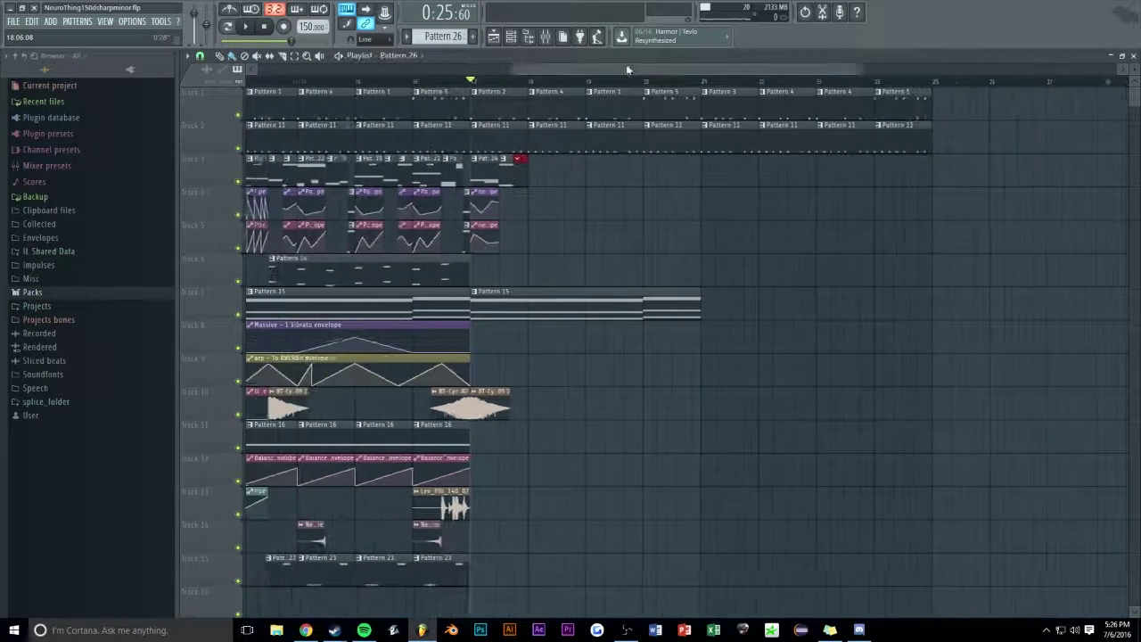
right_click(517, 98)
key("F4")
key("Return")
Widen the channel rack and program Pattern 27 with both kicks on step 1 and the second kick plus snare on step 17
key("F6")
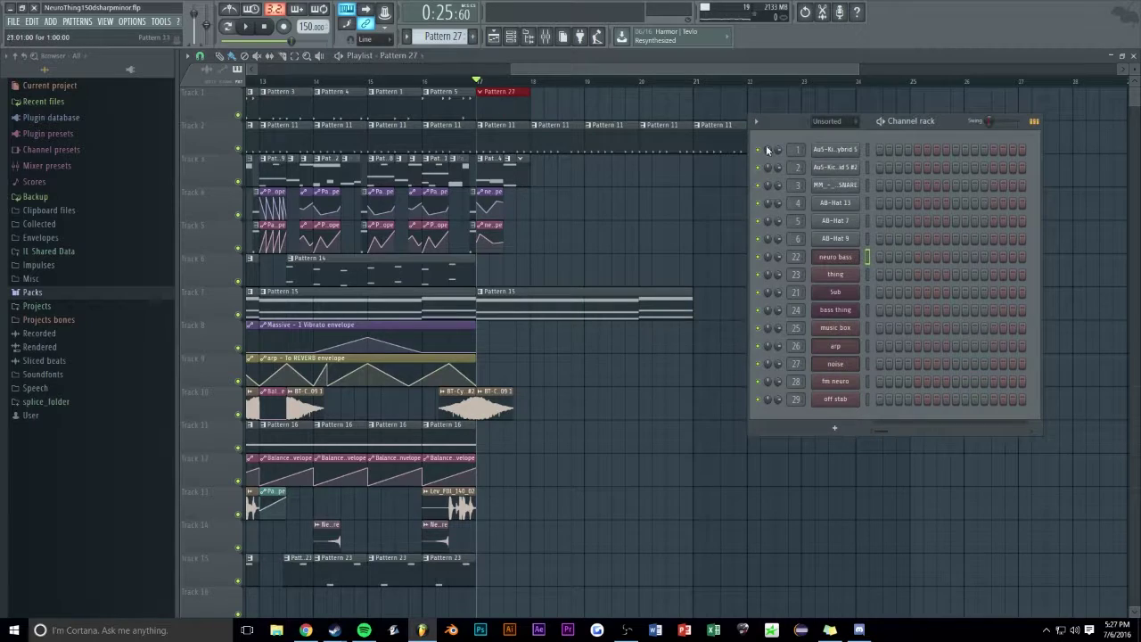
left_click_drag(889, 132, 603, 141)
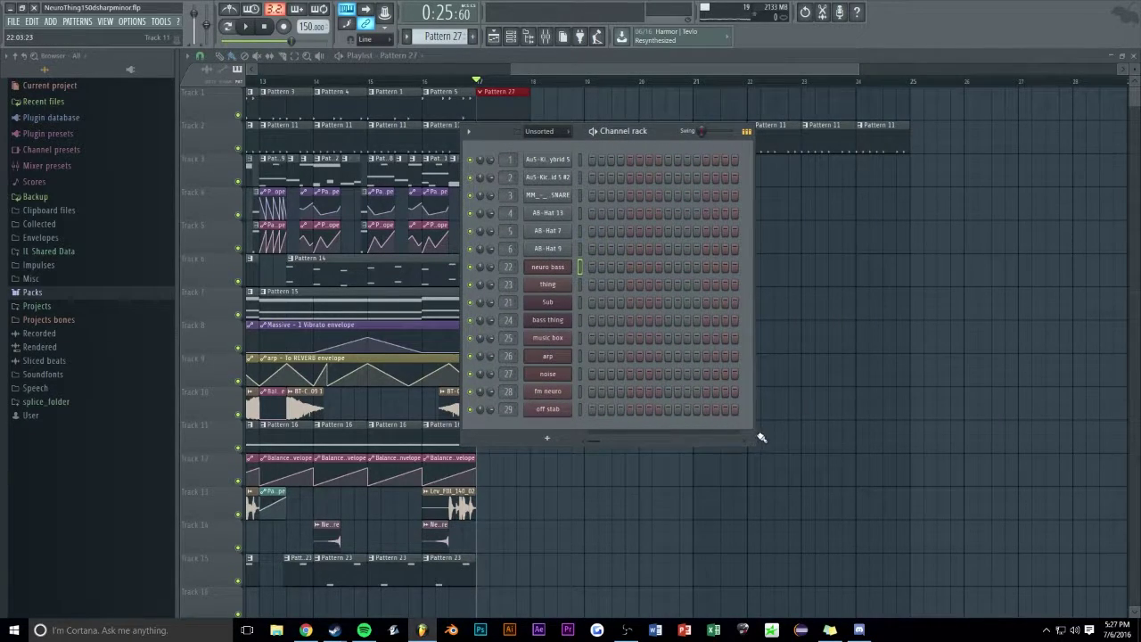
left_click_drag(762, 426, 906, 425)
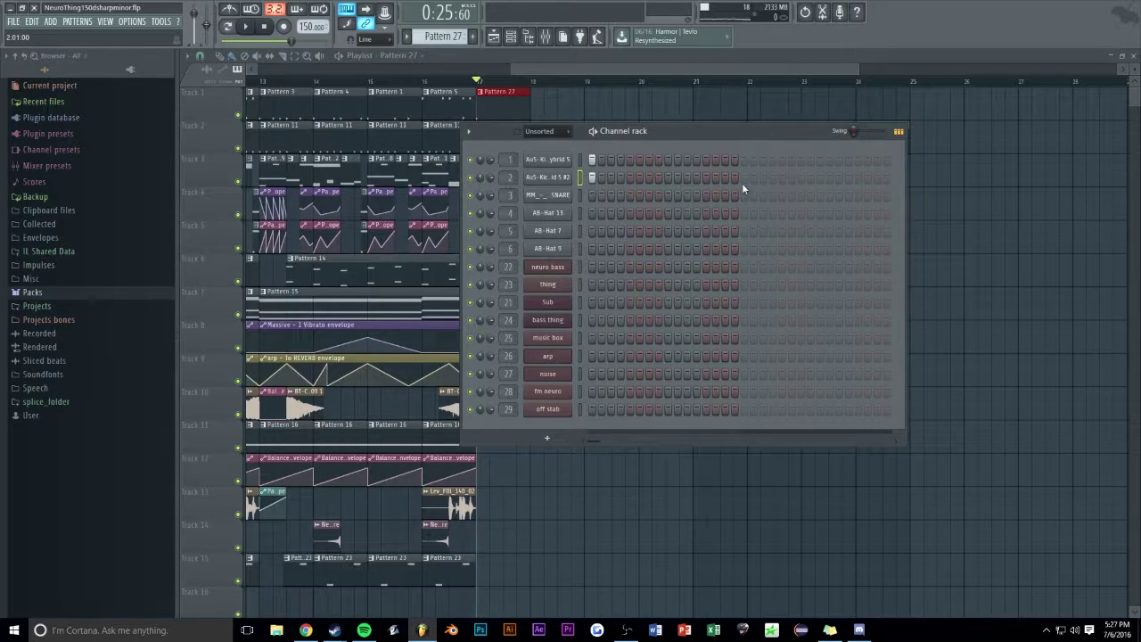
left_click_drag(743, 178, 745, 198)
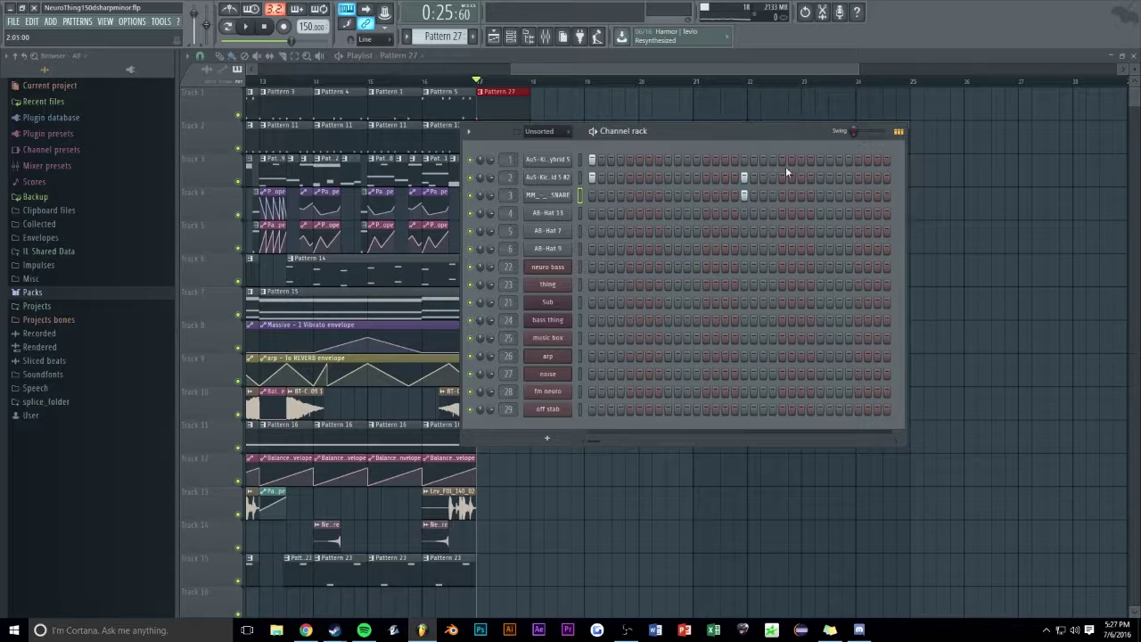
key("space")
key("F6")
Duplicate the two-bar Pattern 27 clip three times along Track 1 to fill bars 17 to 24
key("space")
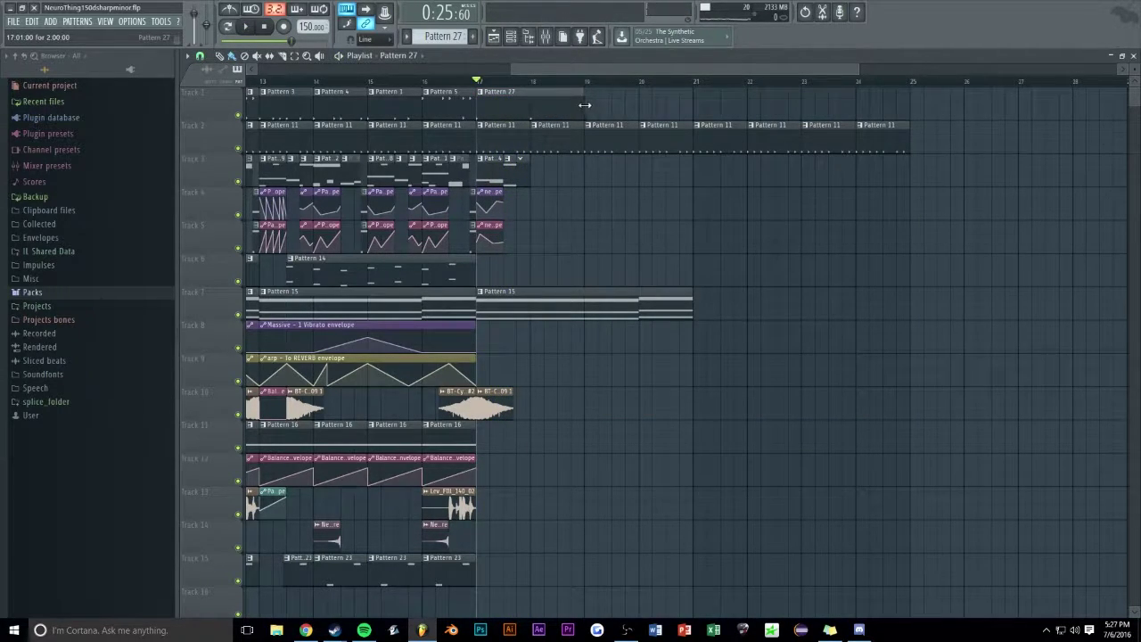
key("ctrl+b")
key("ctrl+b")
key("ctrl+b")
left_click(647, 204, "ctrl")
key("space")
Add second-kick hits on steps 9 and 25 of Pattern 27 while the song plays
double_click(508, 110)
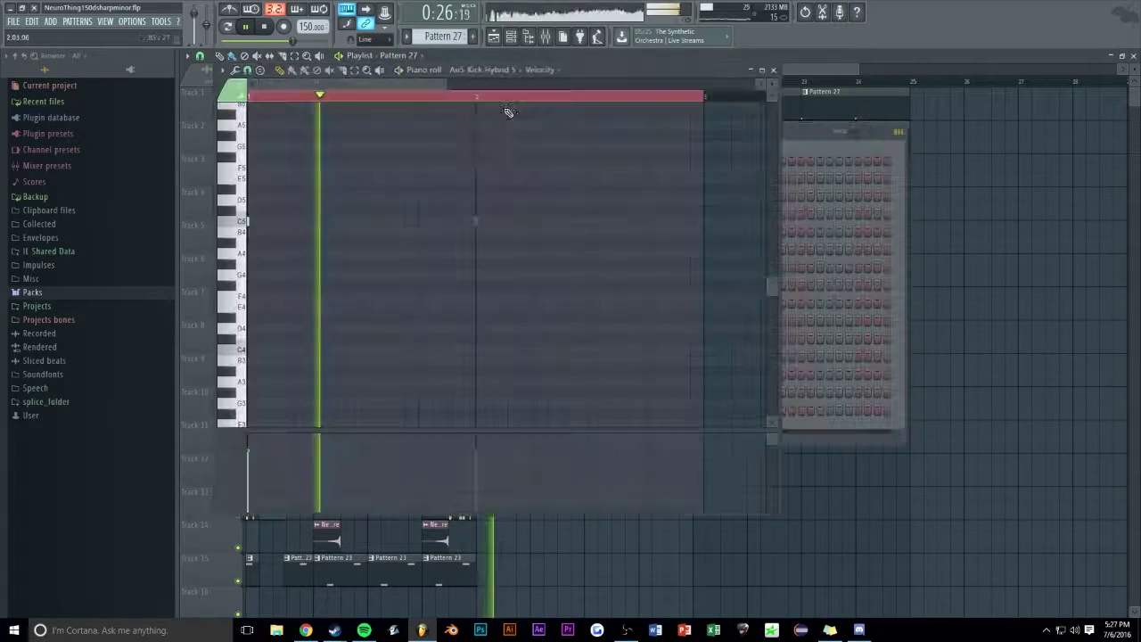
left_click(773, 69)
key("space")
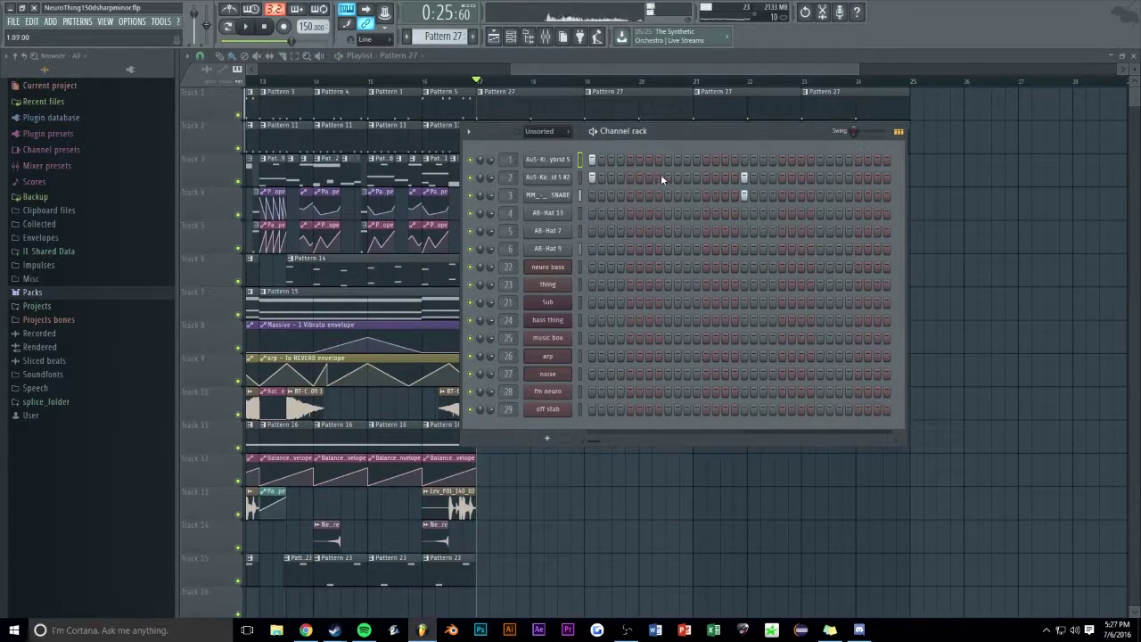
key("space")
left_click(820, 177)
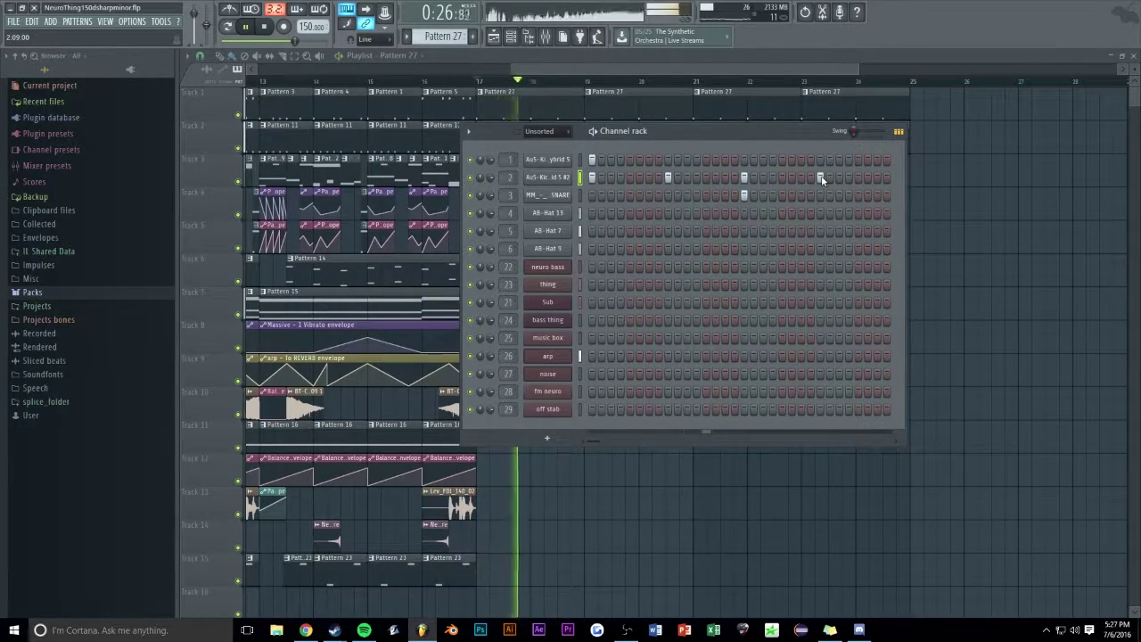
key("F6")
Duplicate the Pattern 15 clip on Track 7 again so the copy starts at bar 21
scroll(623, 181, "up", 3)
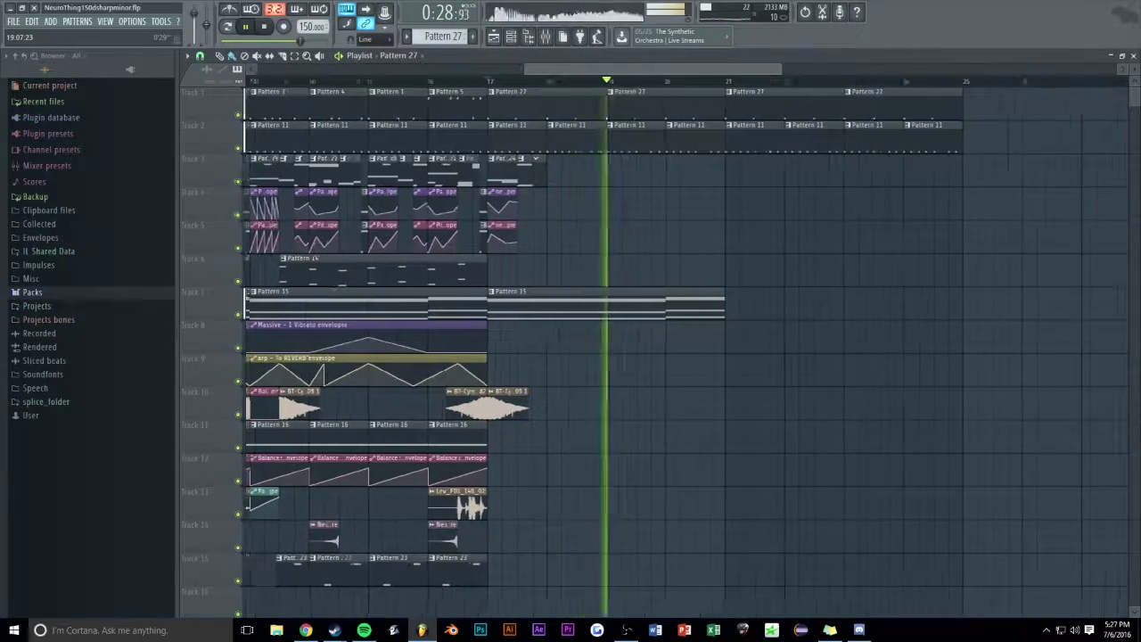
key("space")
left_click(869, 296, "ctrl")
key("ctrl+b")
left_click(672, 232, "ctrl")
key("space")
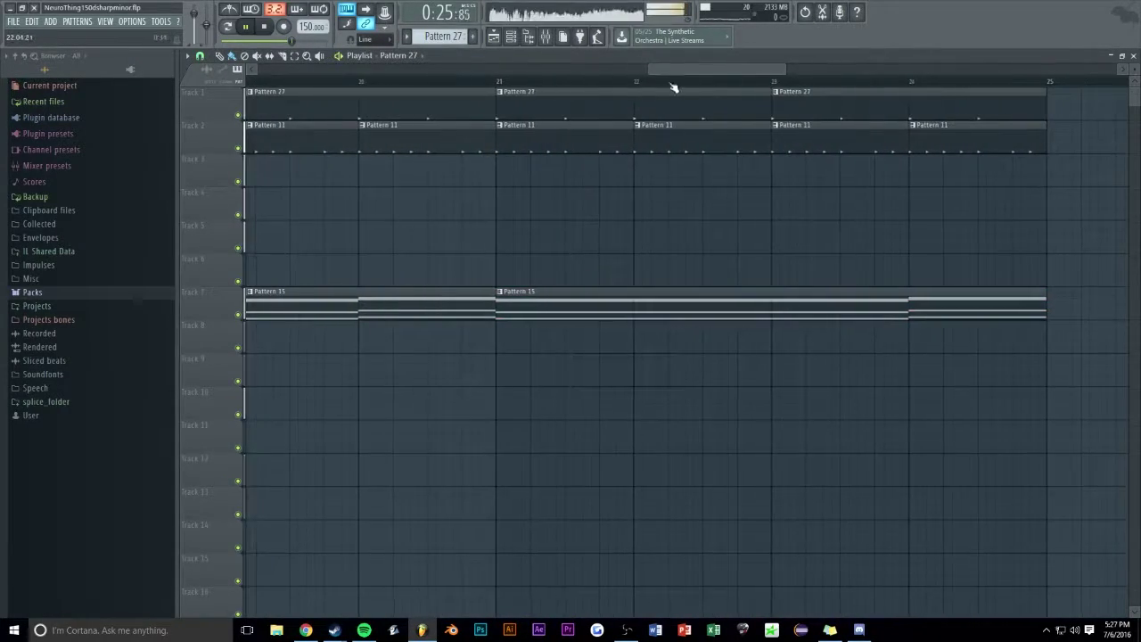
Open Pattern 26 at the end of bar 17 and add a one-beat E4 note on the fm neuro channel
left_click_drag(636, 69, 518, 70)
scroll(615, 173, "up", 3)
key("space")
double_click(582, 175)
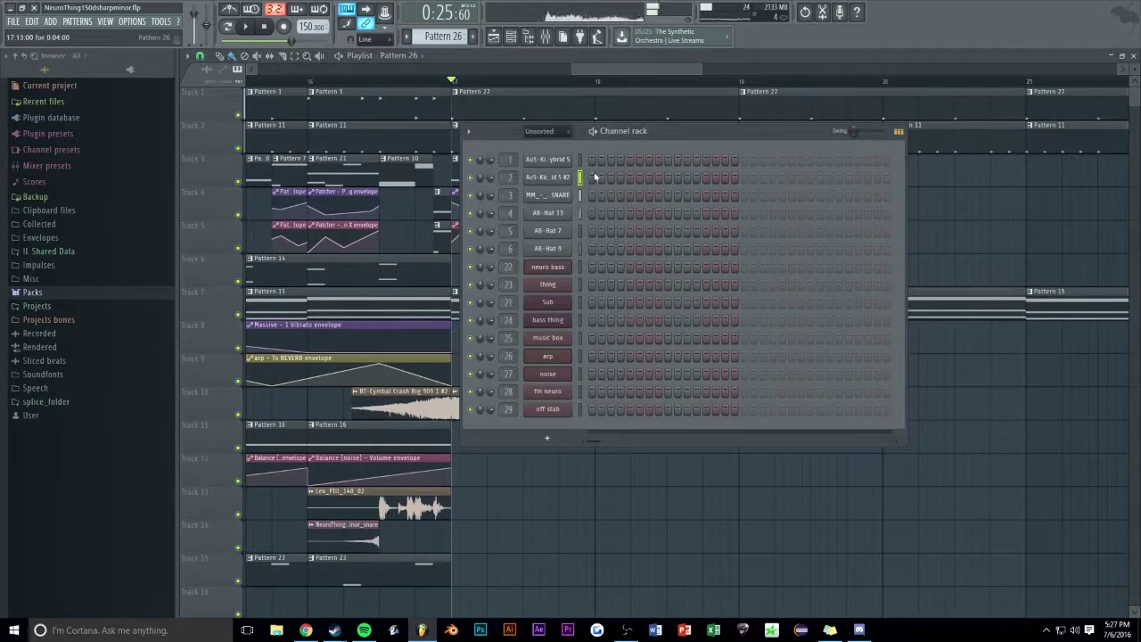
right_click(562, 390)
left_click(597, 391)
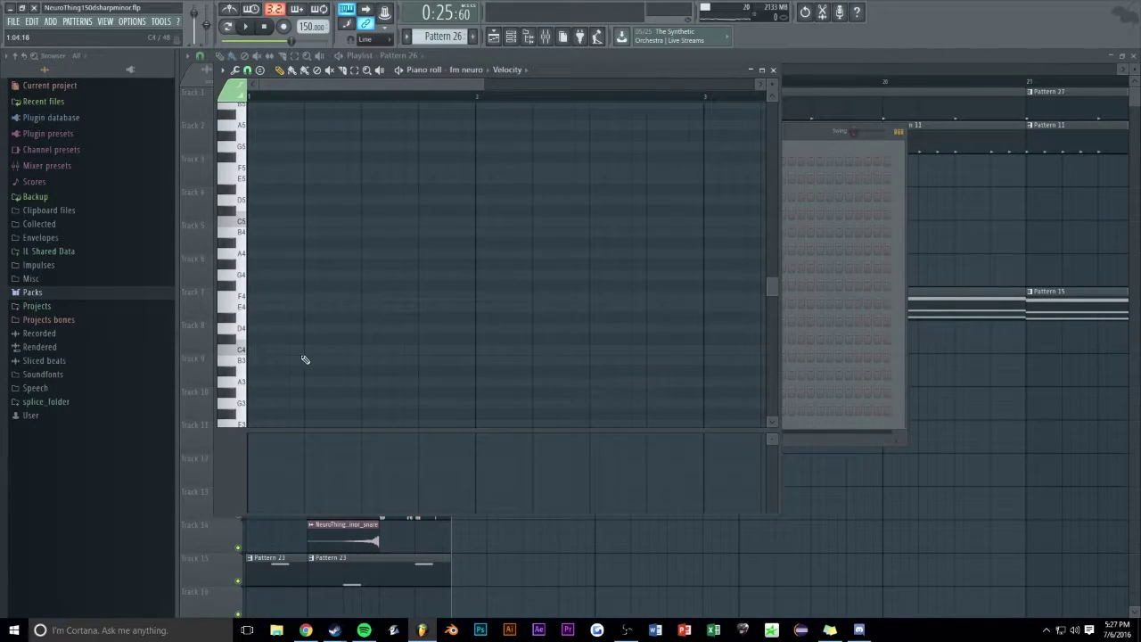
left_click(259, 311)
key("Escape")
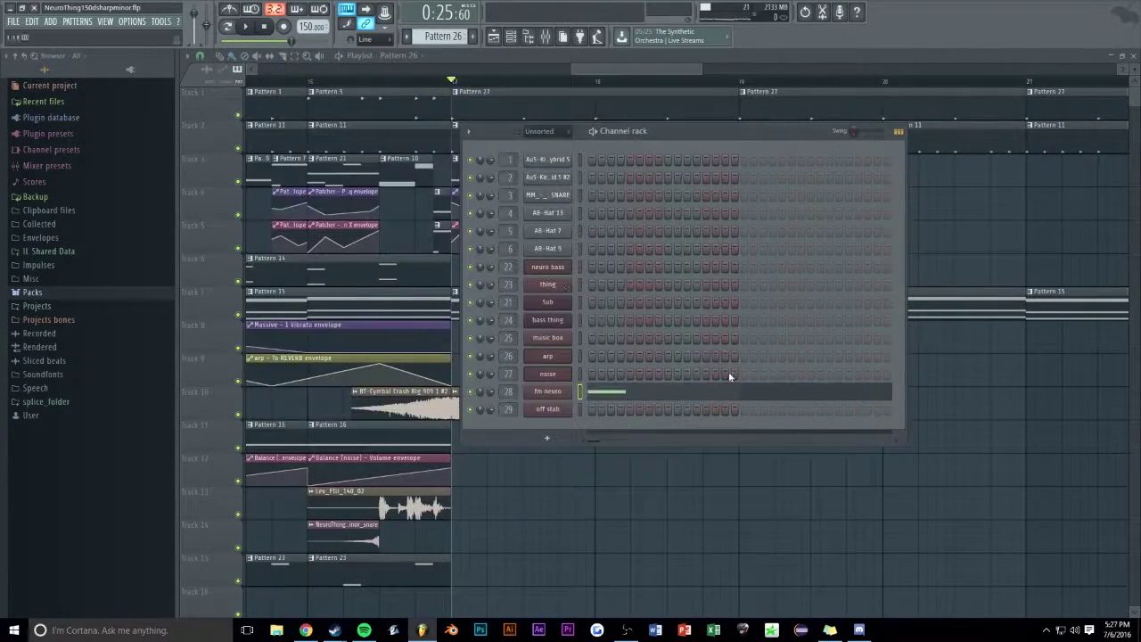
key("Escape")
Loop the last beat of bar 17 and add an E5 note above the E4 on fm neuro in Pattern 26
key("space")
scroll(568, 131, "up", 4)
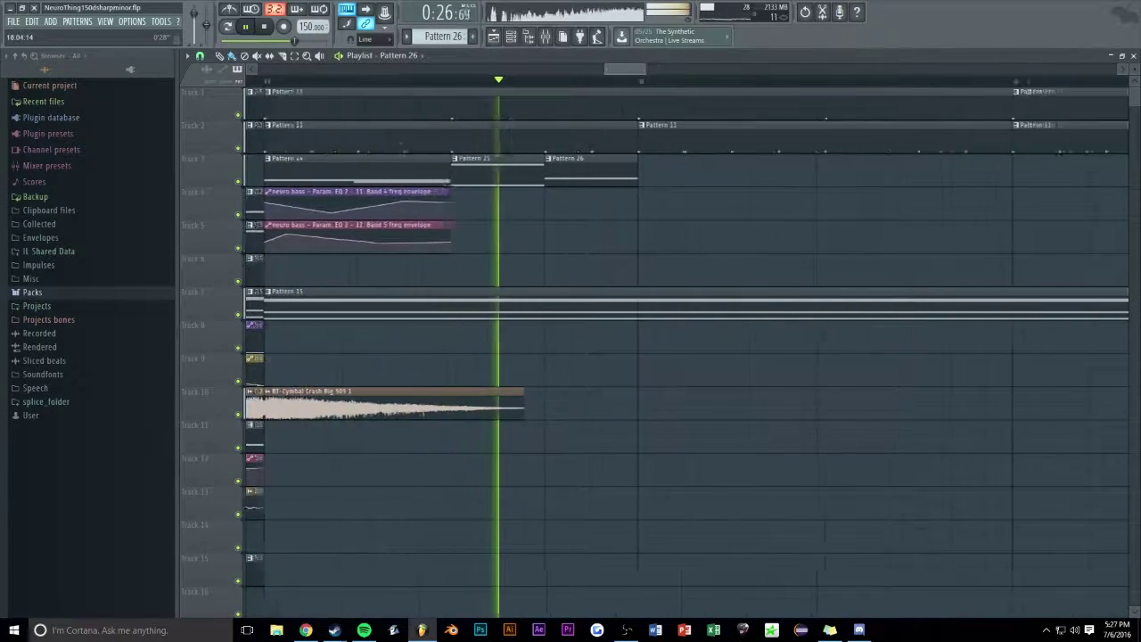
left_click_drag(523, 87, 637, 96)
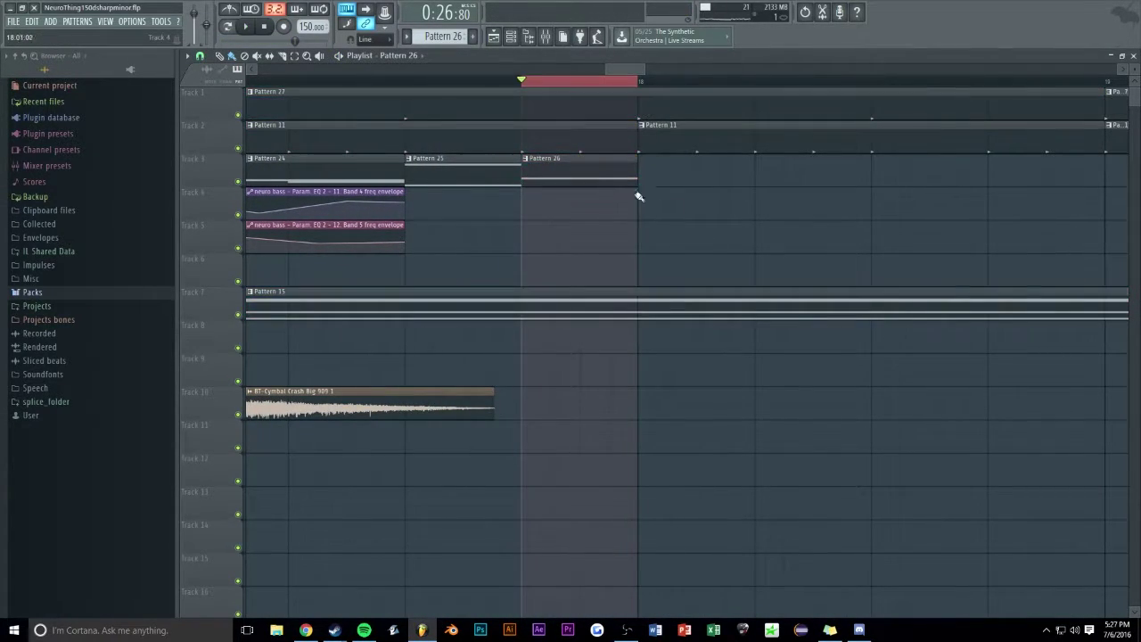
double_click(577, 173)
key("space")
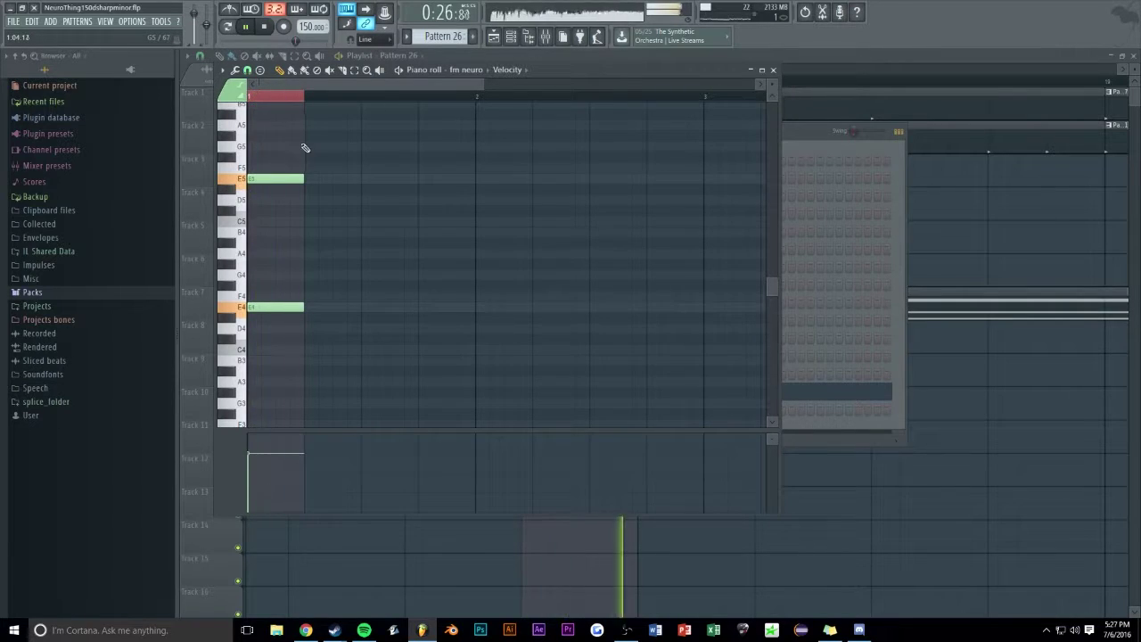
Clear the piano roll's loop selection and raise the upper fm neuro note in Pattern 26 to F5
right_click(298, 101)
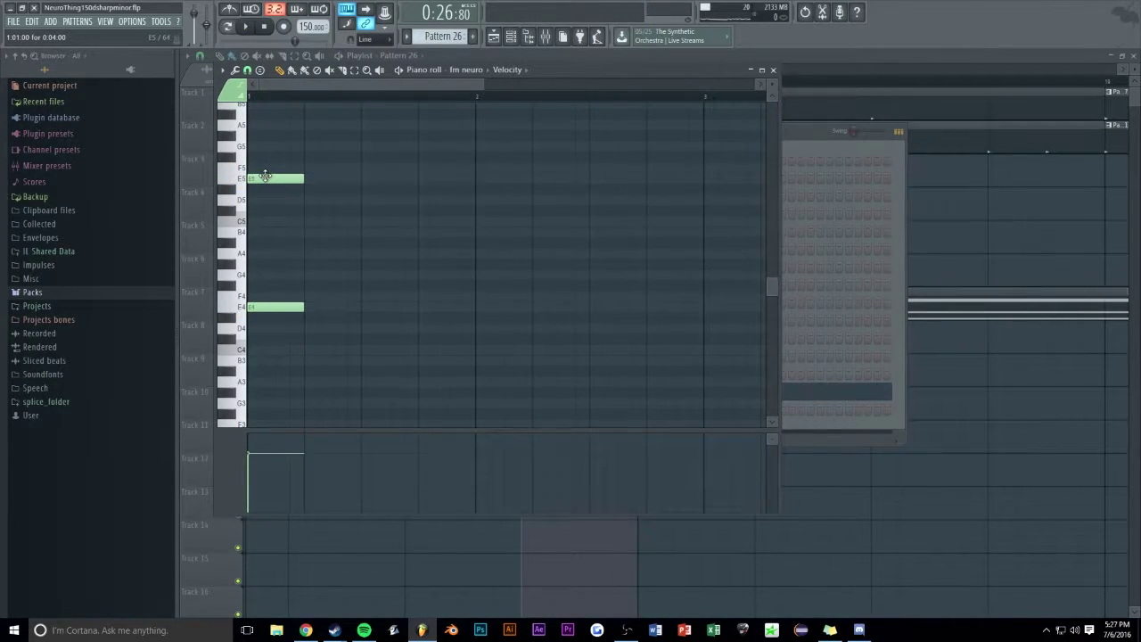
left_click_drag(265, 175, 264, 126)
key("space")
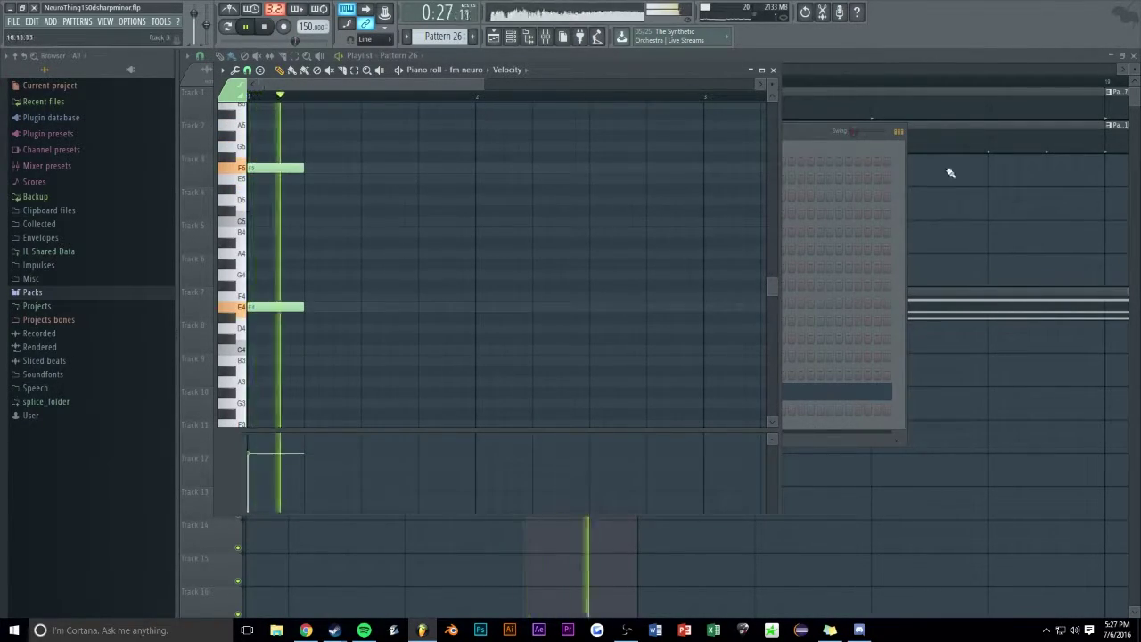
left_click(942, 171)
Clear the playlist loop selection and replay bar 17 to check the Pattern 24, 25 and 26 bass sequence
right_click(584, 83)
scroll(648, 169, "down", 1)
scroll(673, 98, "down", 2)
left_click_drag(628, 82, 511, 86)
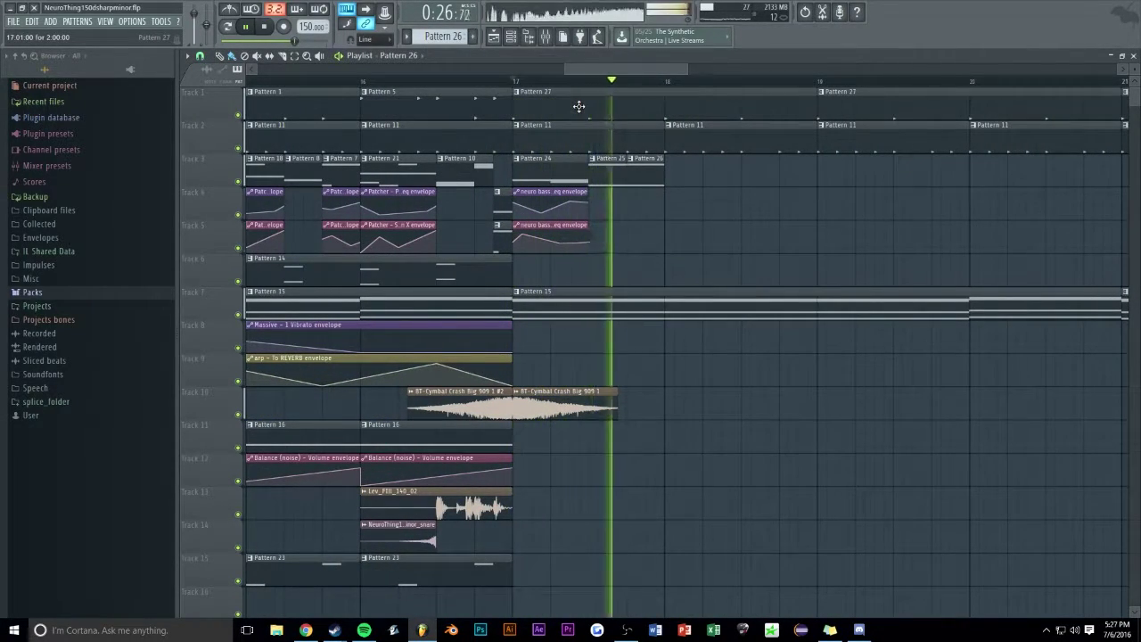
scroll(576, 82, "up", 2)
key("space")
key("space")
scroll(482, 82, "down", 1)
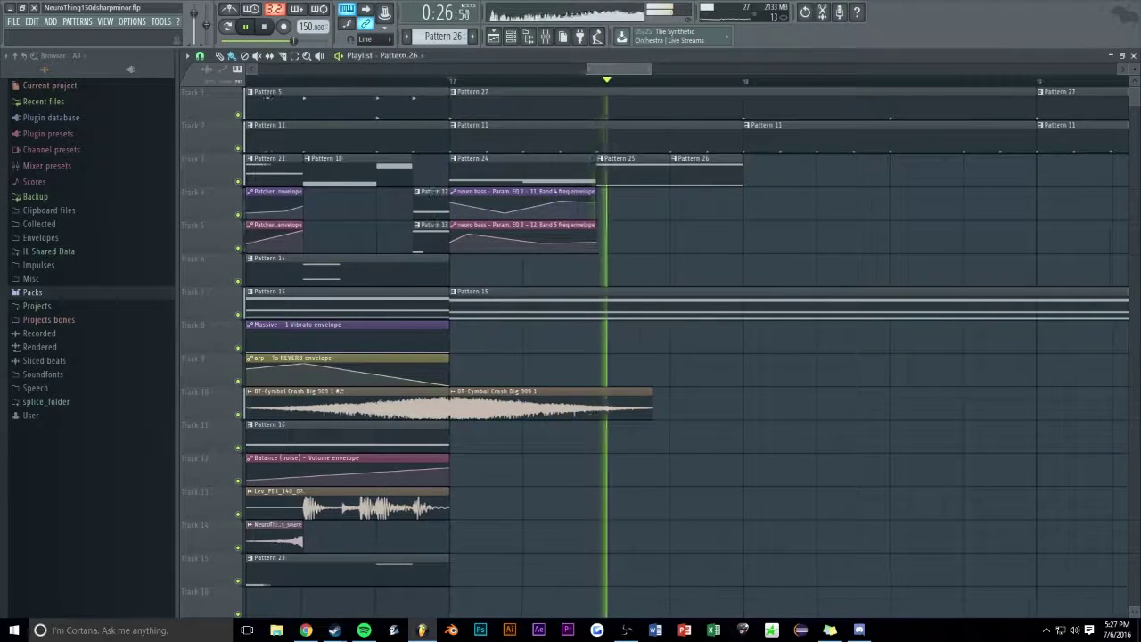
scroll(883, 82, "up", 2)
key("space")
scroll(502, 84, "down", 1)
left_click(574, 84)
key("space")
key("space")
Create an automation clip over the last beat of bar 17 for fm neuro's Param. EQ 2 band 5 frequency
scroll(678, 85, "up", 1)
left_click_drag(560, 85, 645, 88)
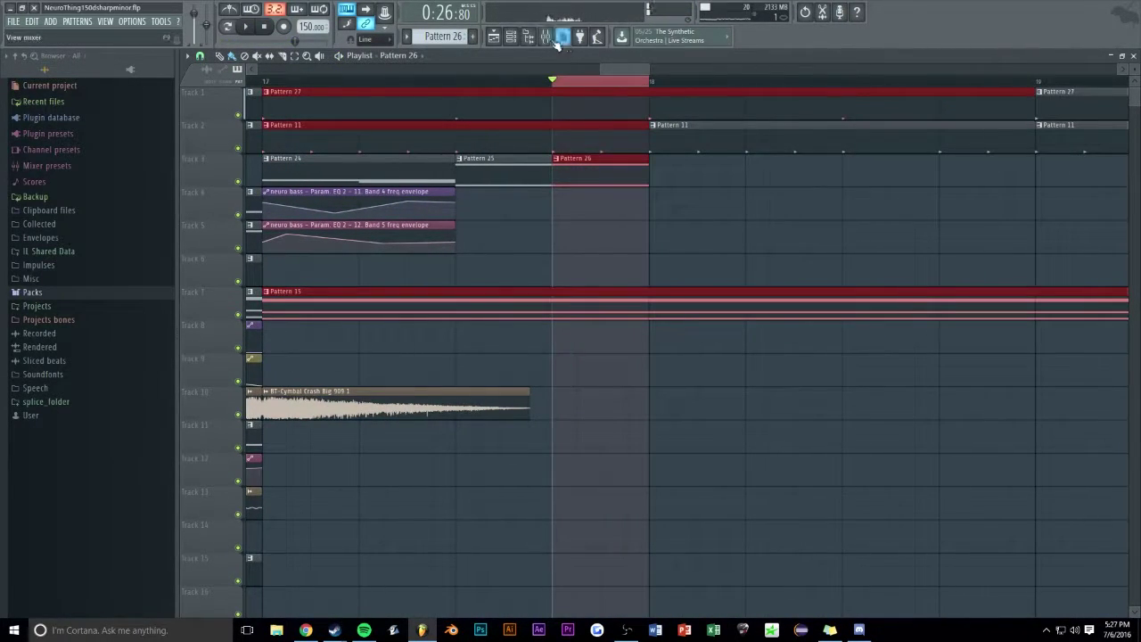
left_click(512, 42)
left_click(547, 396)
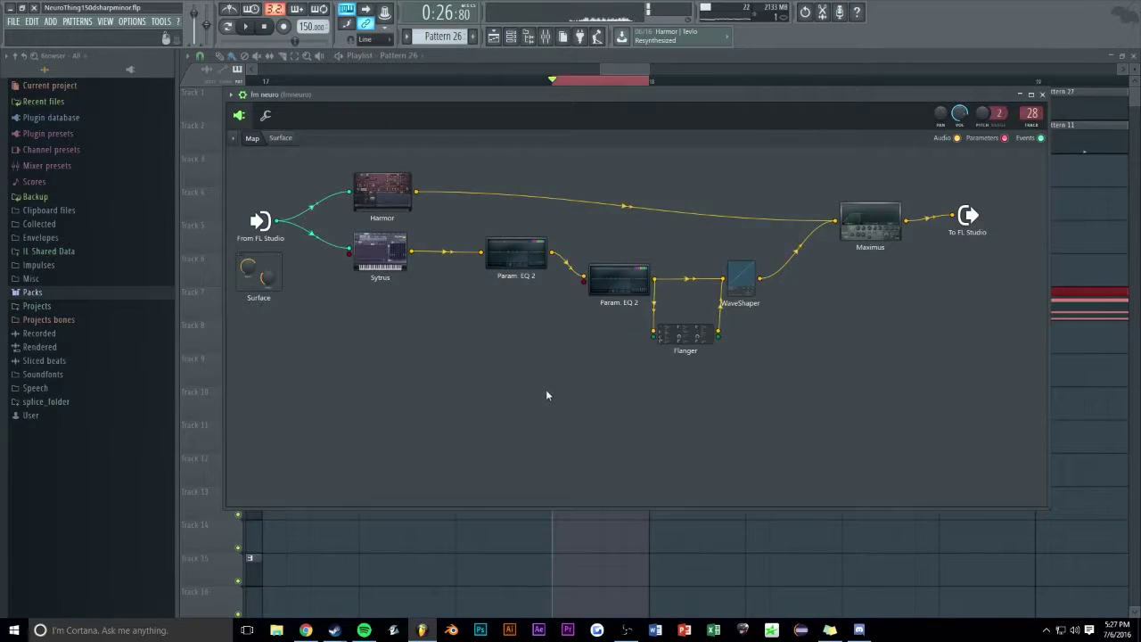
left_click(523, 261)
left_click(621, 281)
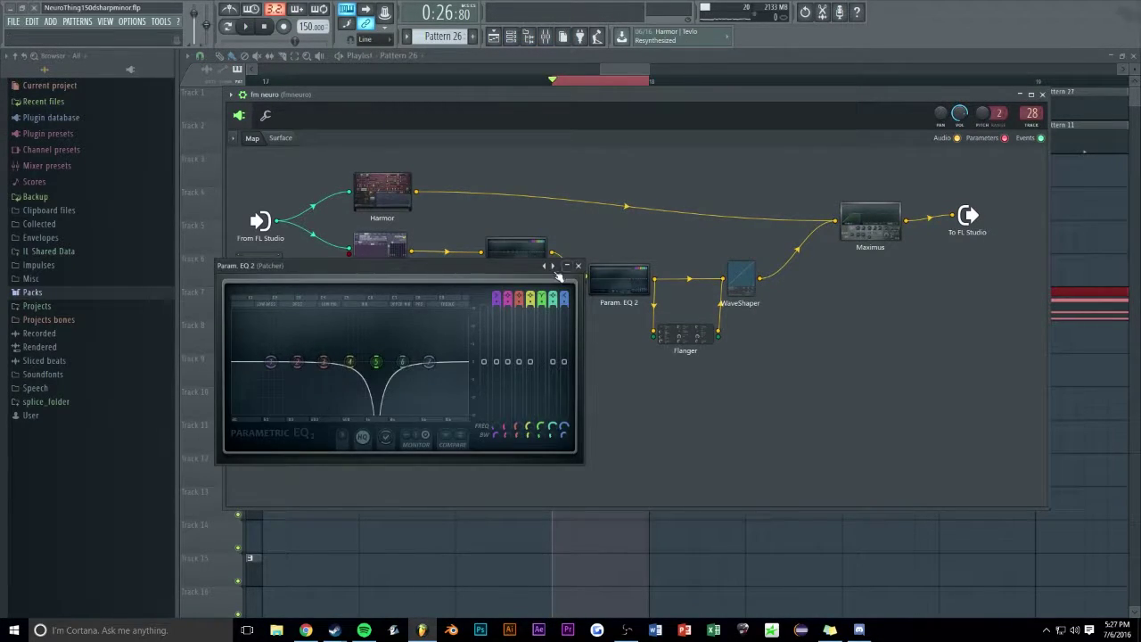
right_click(535, 427)
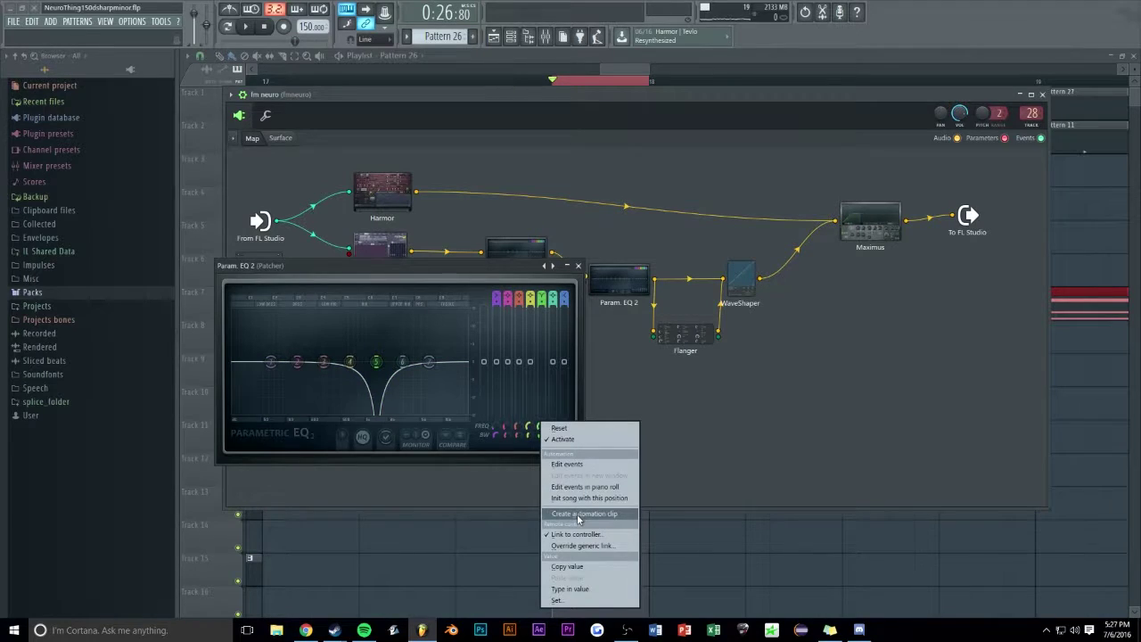
left_click(580, 515)
left_click(578, 266)
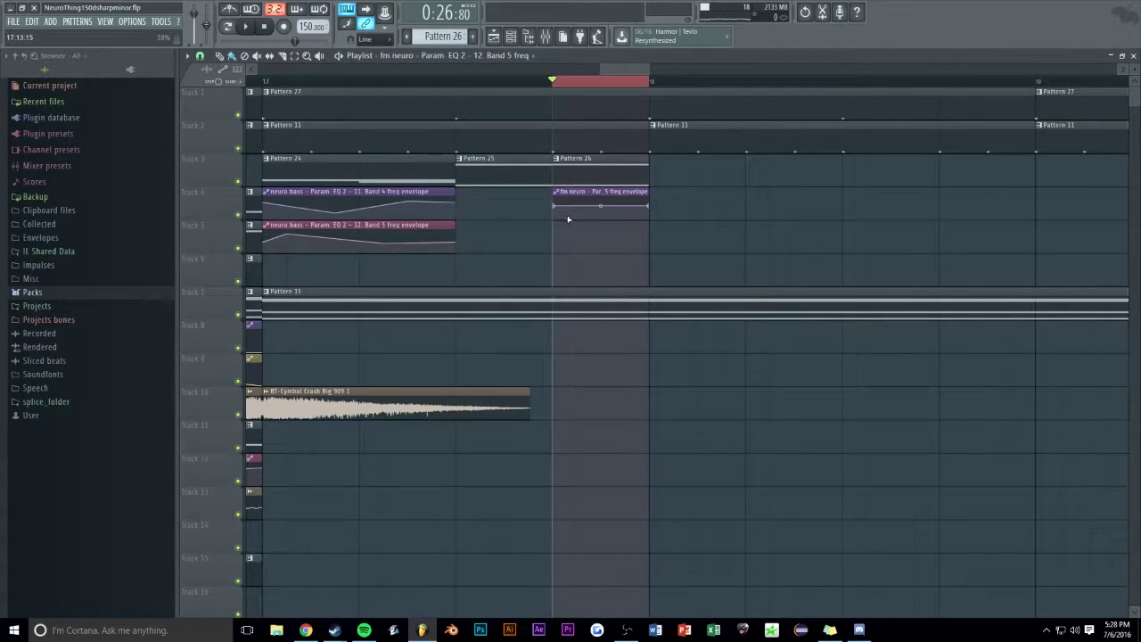
Shape the fm neuro band 5 frequency envelope into a dip followed by a peak, and clear the loop selection
key("space")
key("space")
right_click(601, 82)
Play the song from bar 17 to check the new fm neuro automation in context
key("space")
scroll(522, 295, "down", 2)
scroll(615, 70, "down", 2)
key("space")
left_click(476, 82)
key("space")
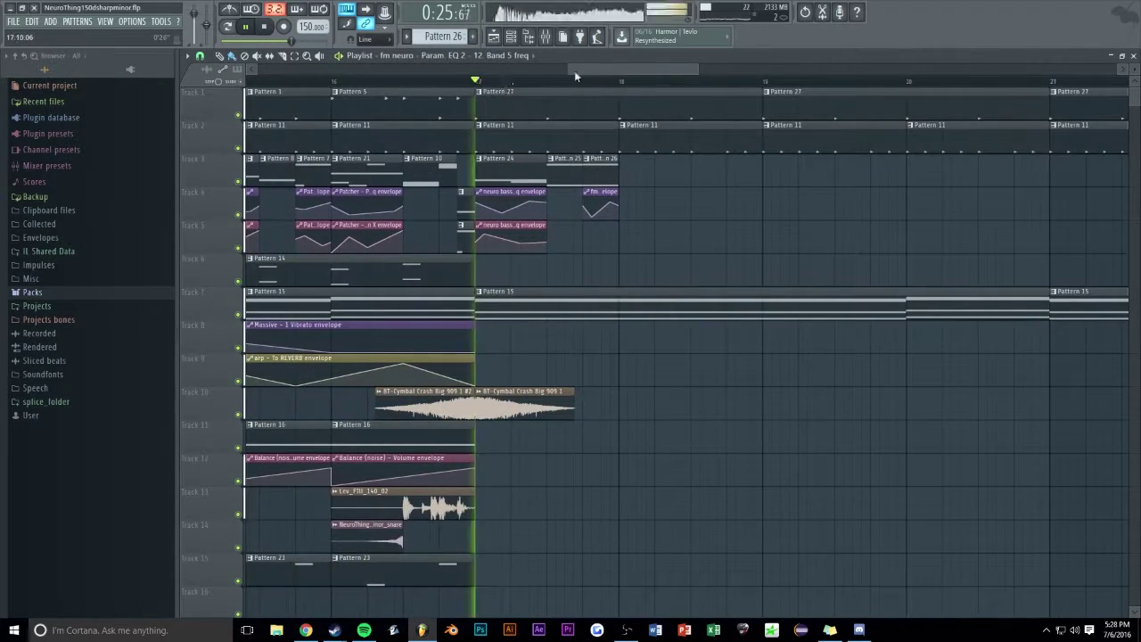
scroll(592, 70, "down", 2)
scroll(607, 69, "up", 2)
key("space")
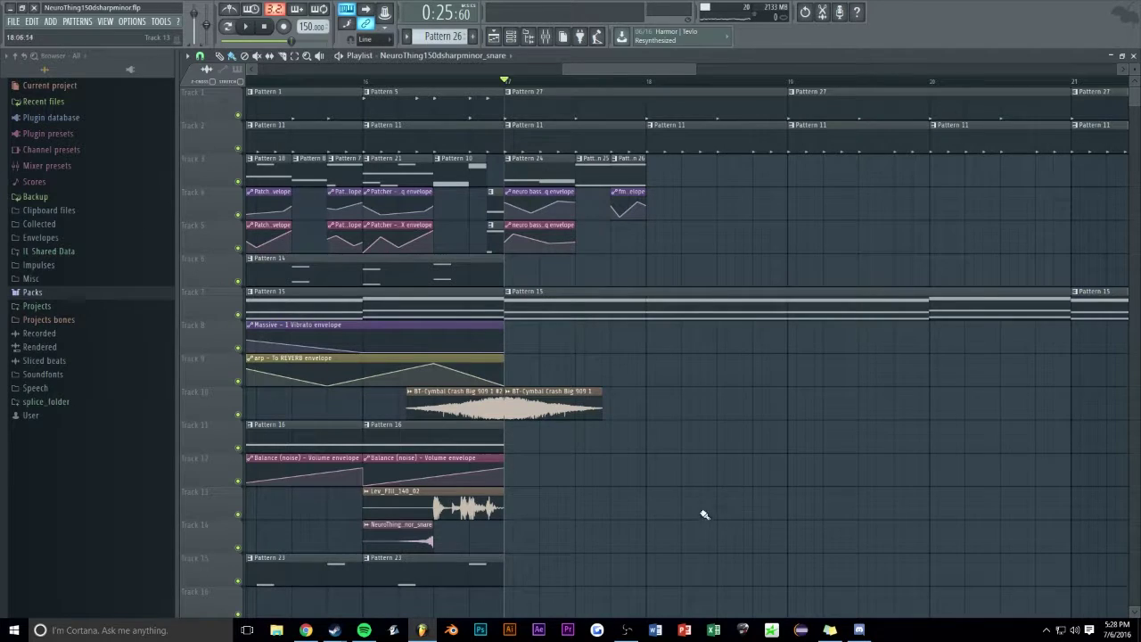
Place the NeuroThing150dsharpminor_snare clip on Track 13 in the second half of bars 17 and 19
key("space")
key("space")
left_click(572, 505)
left_click_drag(674, 70, 703, 72)
left_click(672, 512)
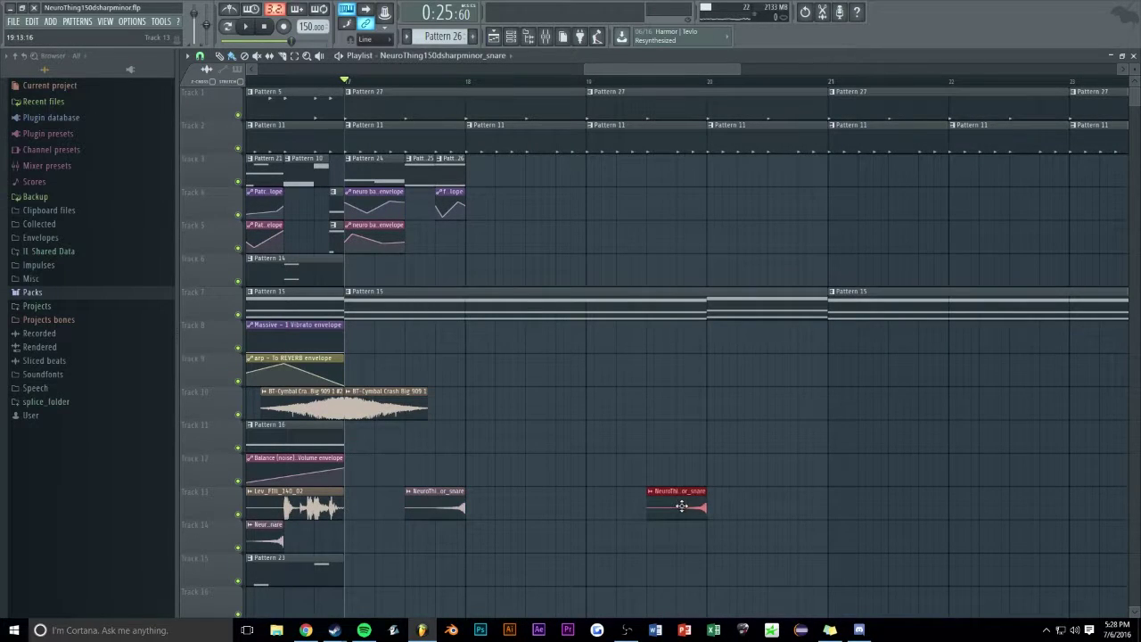
Duplicate the two snare clips on Track 13 into the second half of bars 21 and 23
left_click_drag(724, 514, 426, 508)
key("ctrl+b")
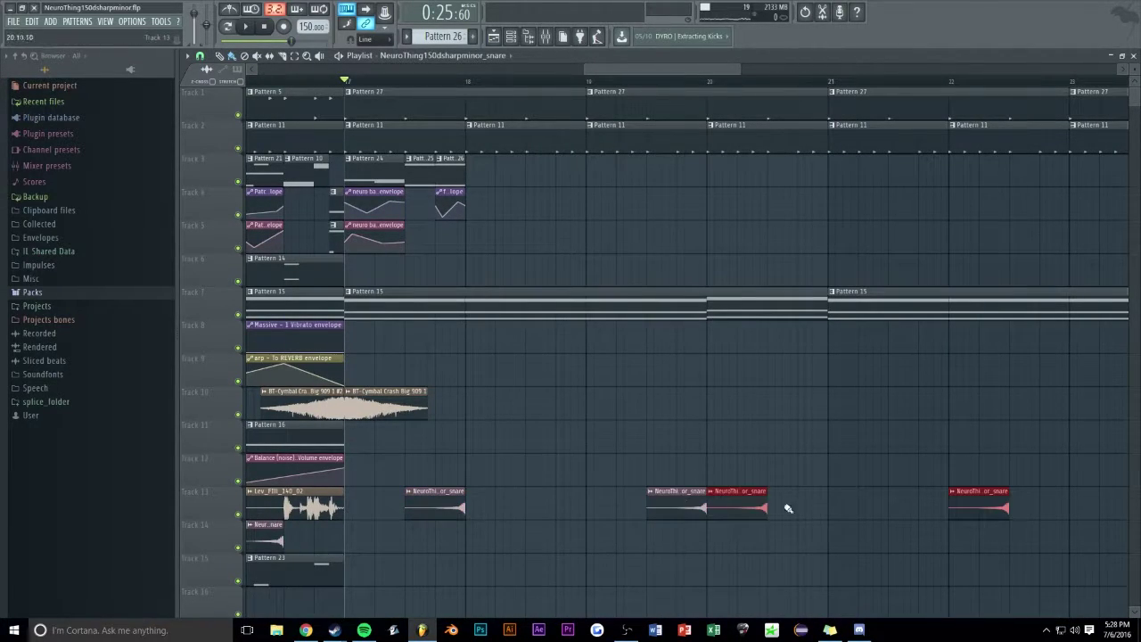
left_click_drag(750, 506, 889, 507)
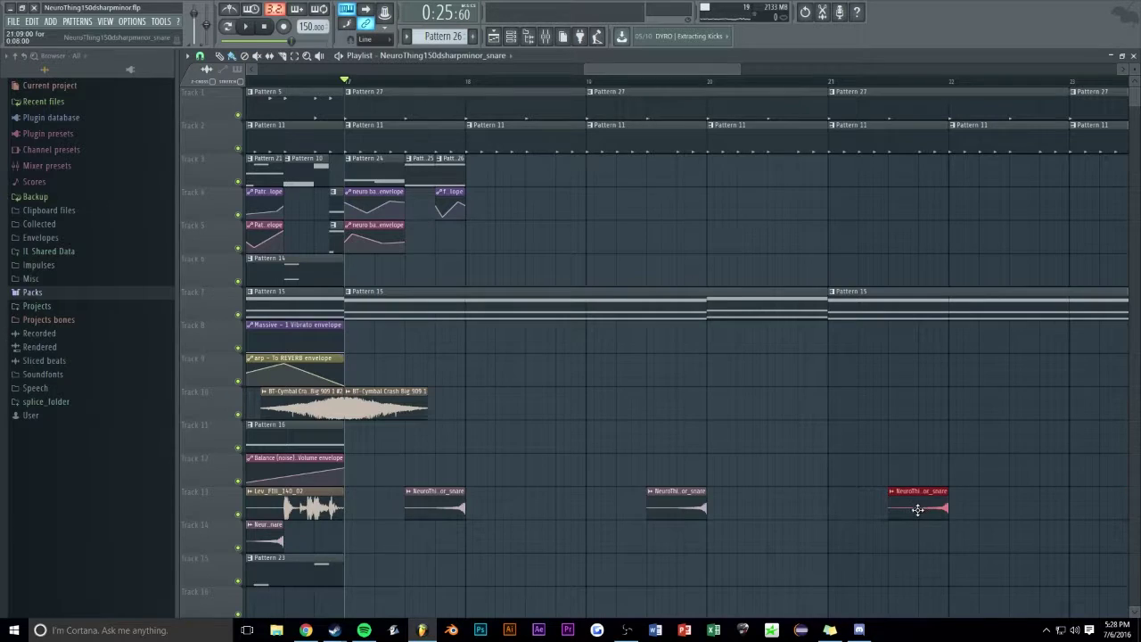
Replay bar 17 and add a one-beat C5 note below the D#5 on the thing channel of Pattern 25
key("space")
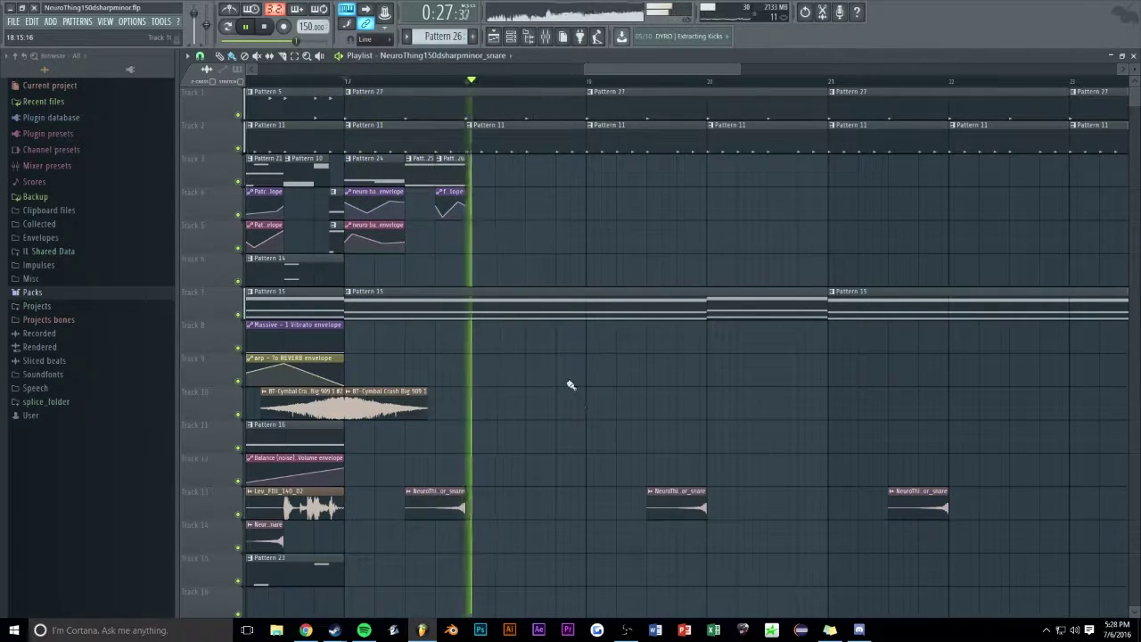
left_click_drag(609, 68, 591, 72)
key("space")
key("space")
scroll(526, 165, "up", 2)
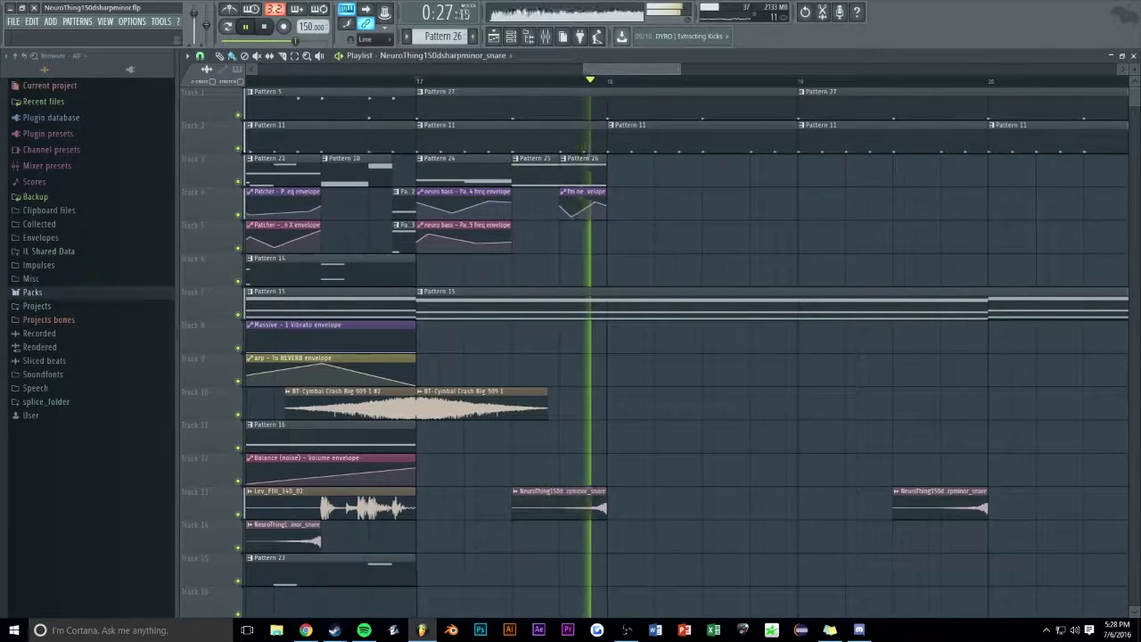
key("space")
double_click(518, 166)
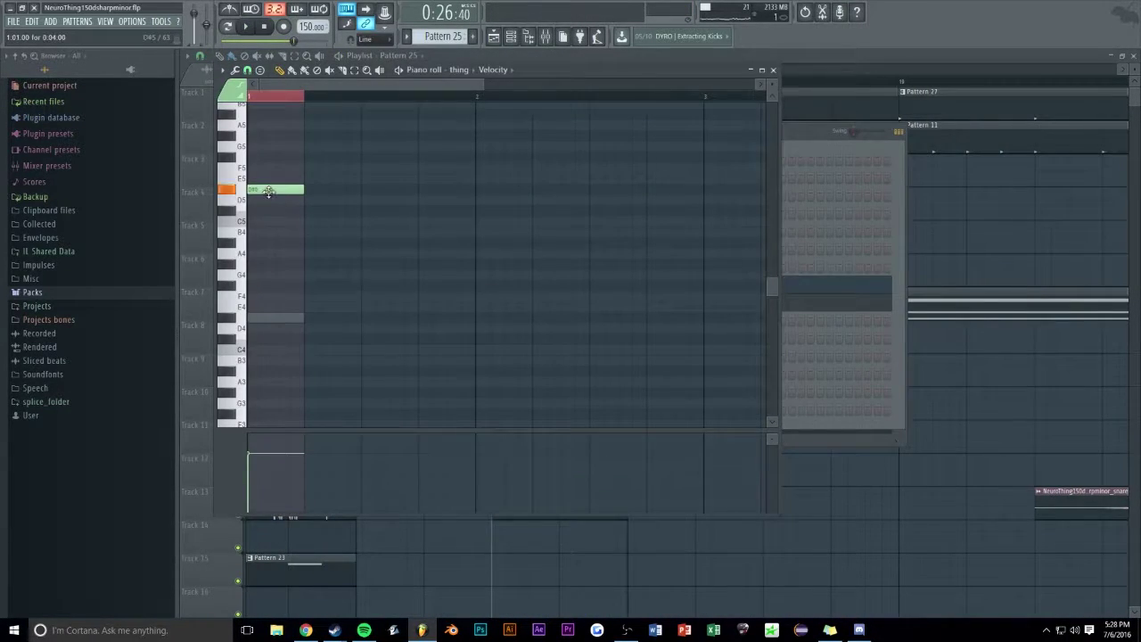
key("space")
key("F7")
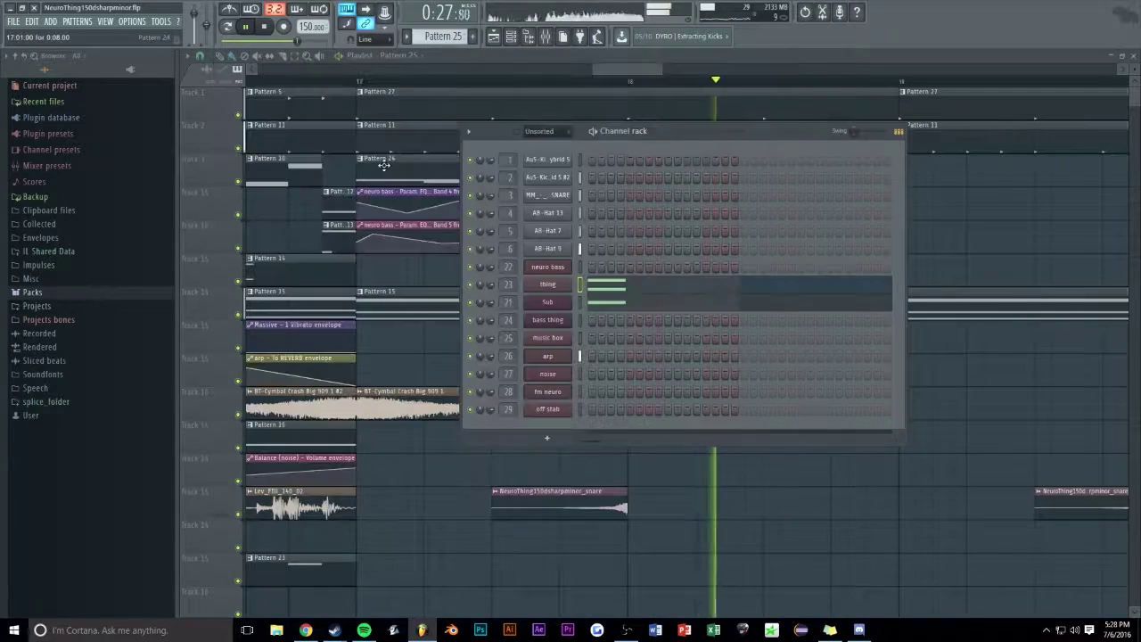
Undo the automation point added to the neuro bass band 5 frequency envelope and resume playback
key("F6")
key("space")
key("ctrl+z")
key("space")
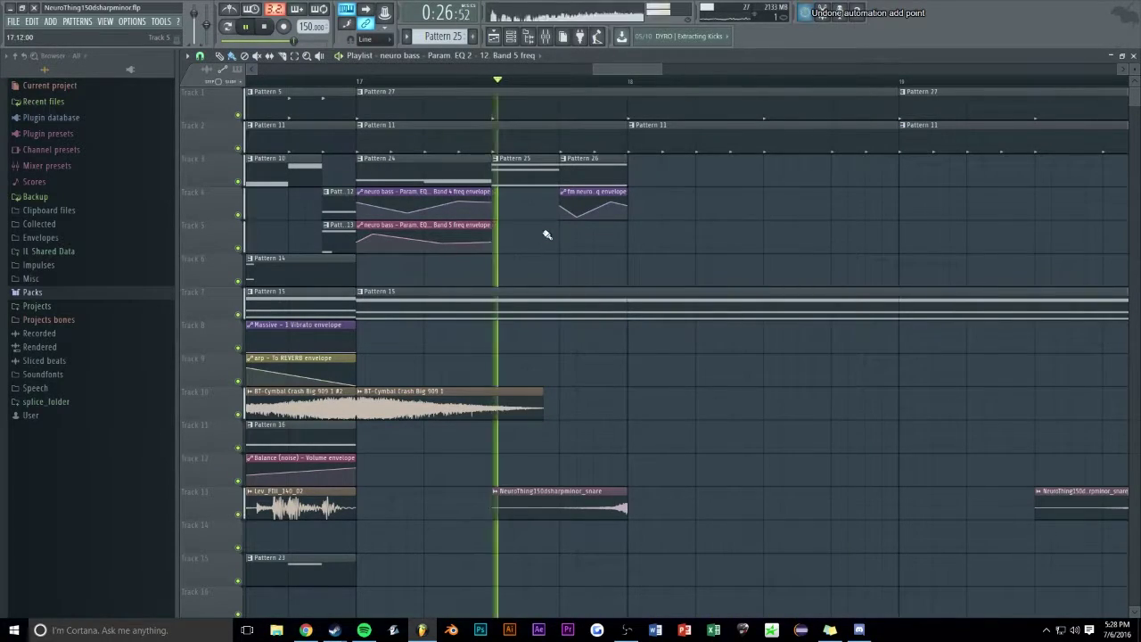
Save the project and replay the arrangement from bar 17
key("F7")
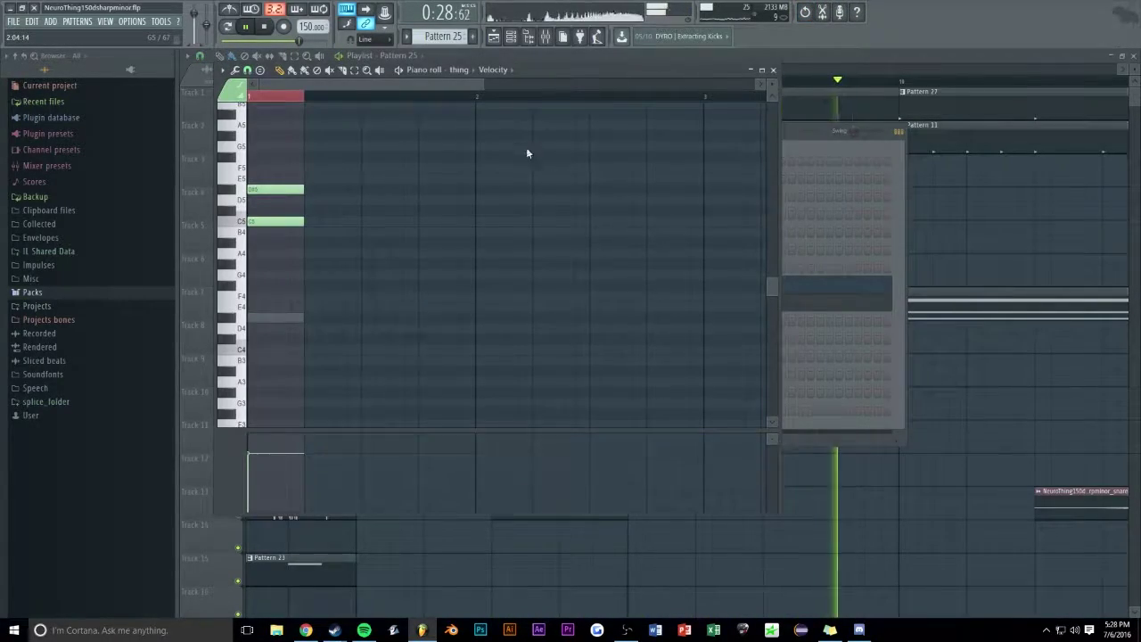
key("F1")
left_click(1127, 7)
key("F6")
key("space")
key("space")
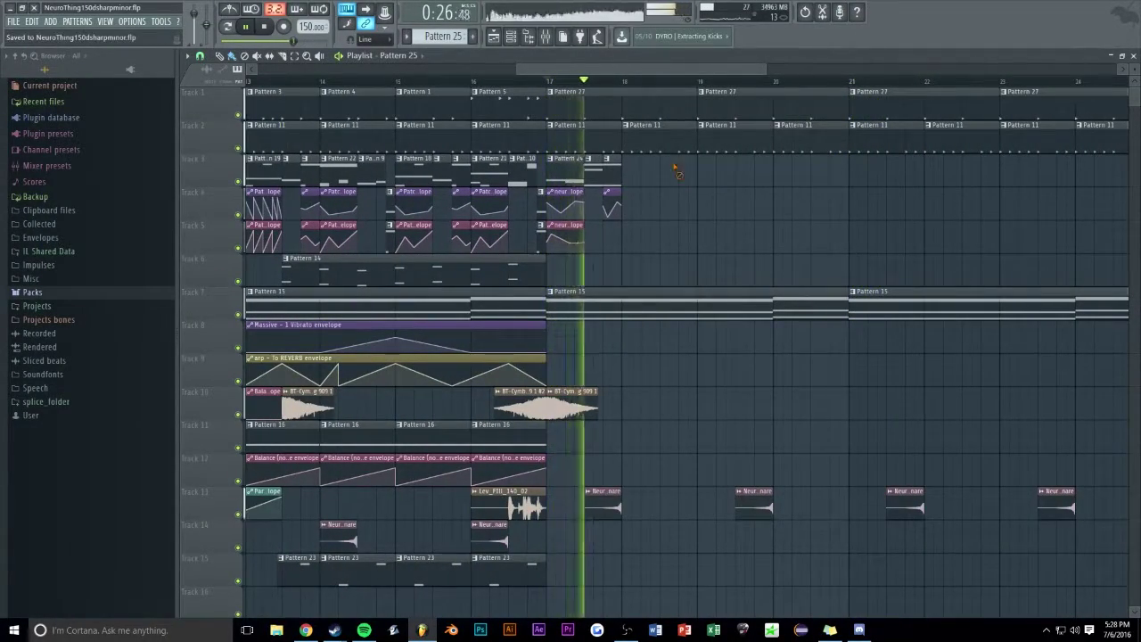
Add a one-beat D#4 note on the bass thing channel of Pattern 25
scroll(620, 69, "up", 3)
key("space")
key("space")
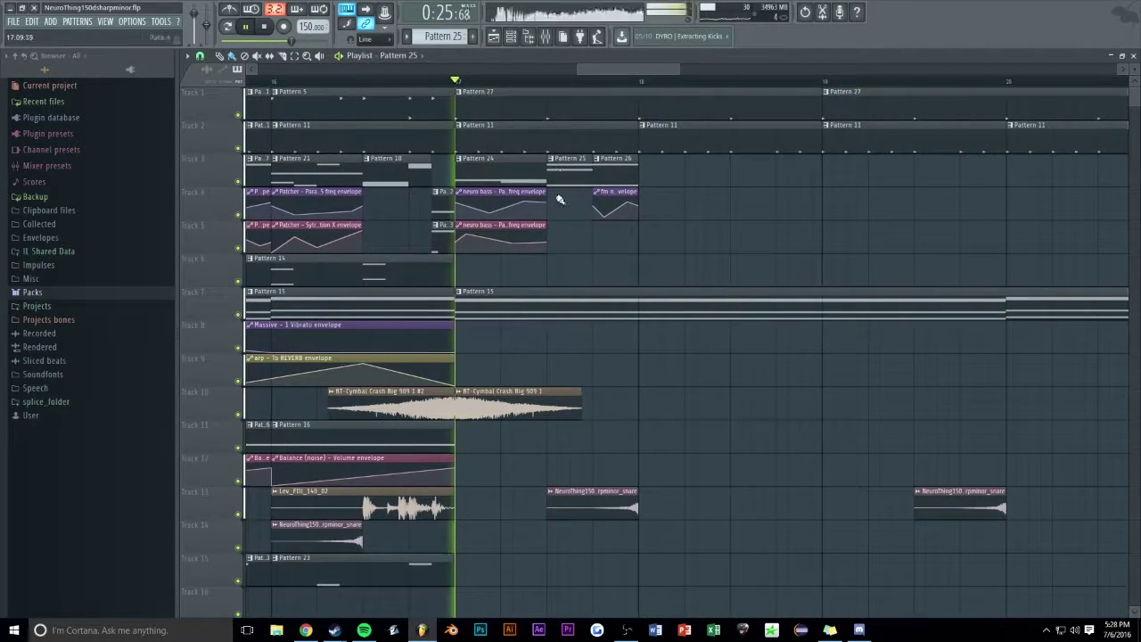
double_click(561, 175)
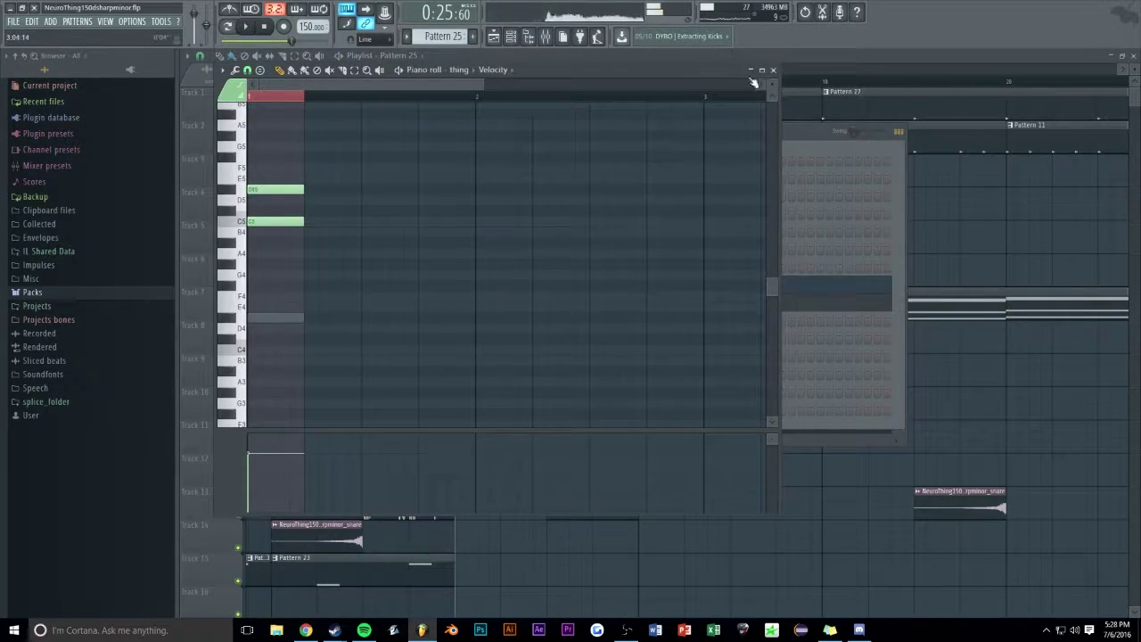
left_click(771, 70)
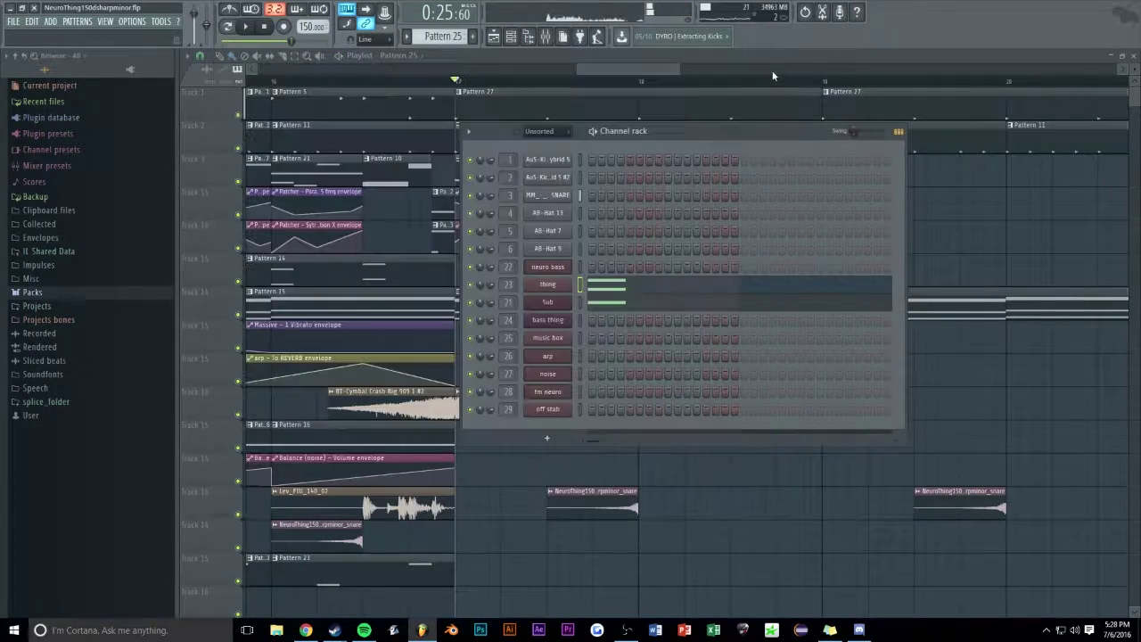
left_click(547, 321)
left_click(252, 318)
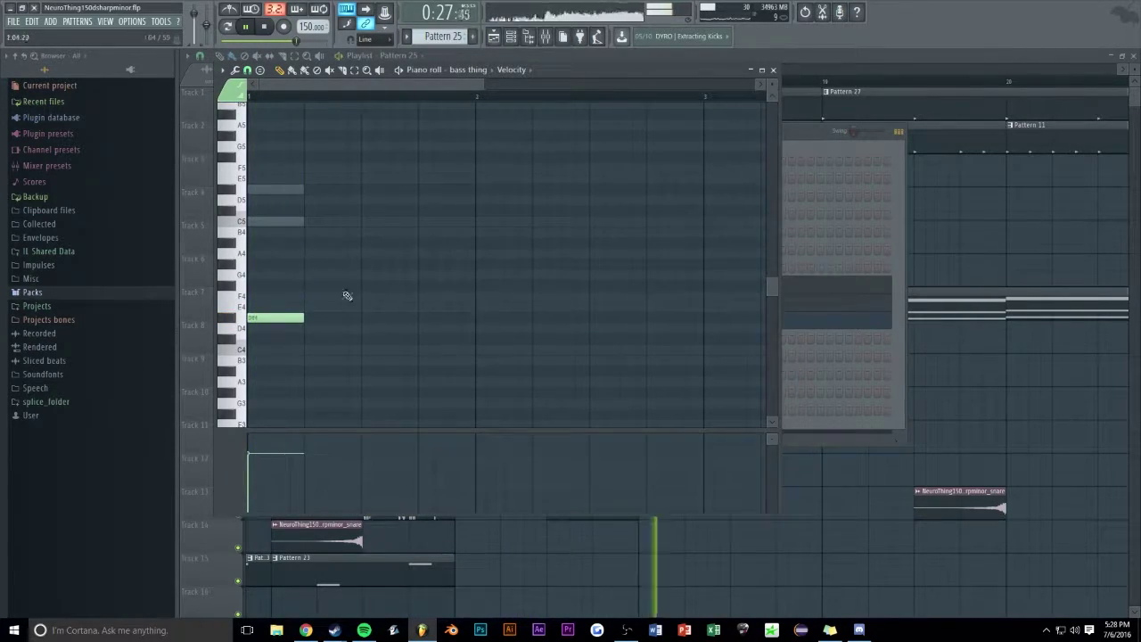
left_click(950, 255)
Create the new Pattern 28 and place its clip on Track 3 at bar 18
key("space")
scroll(622, 73, "up", 1)
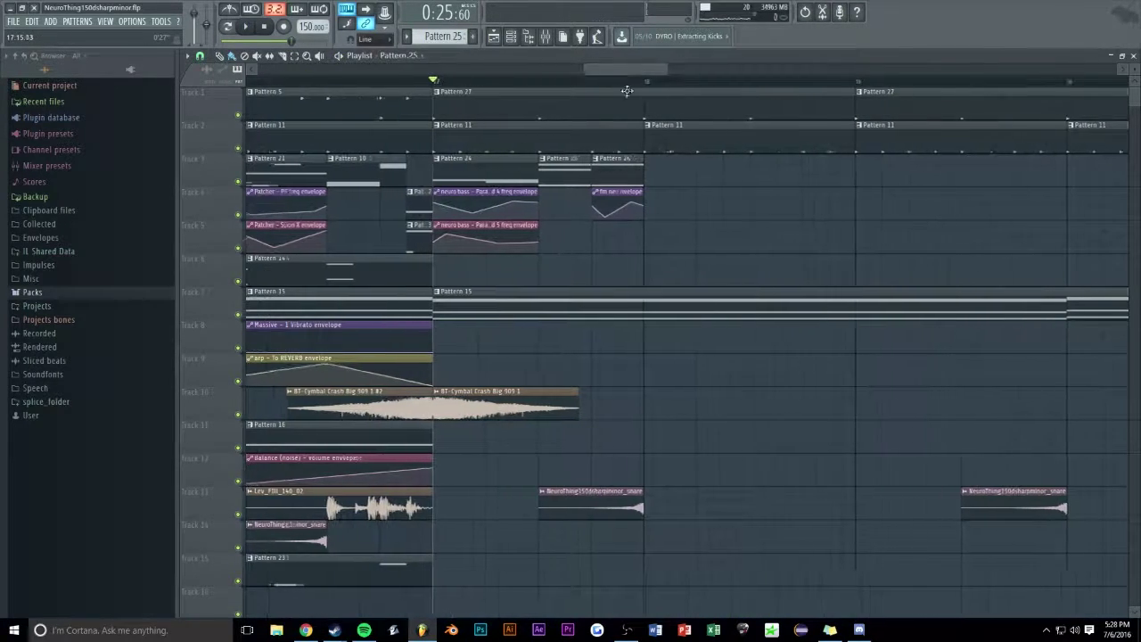
key("space")
key("F4")
key("Return")
left_click(681, 173)
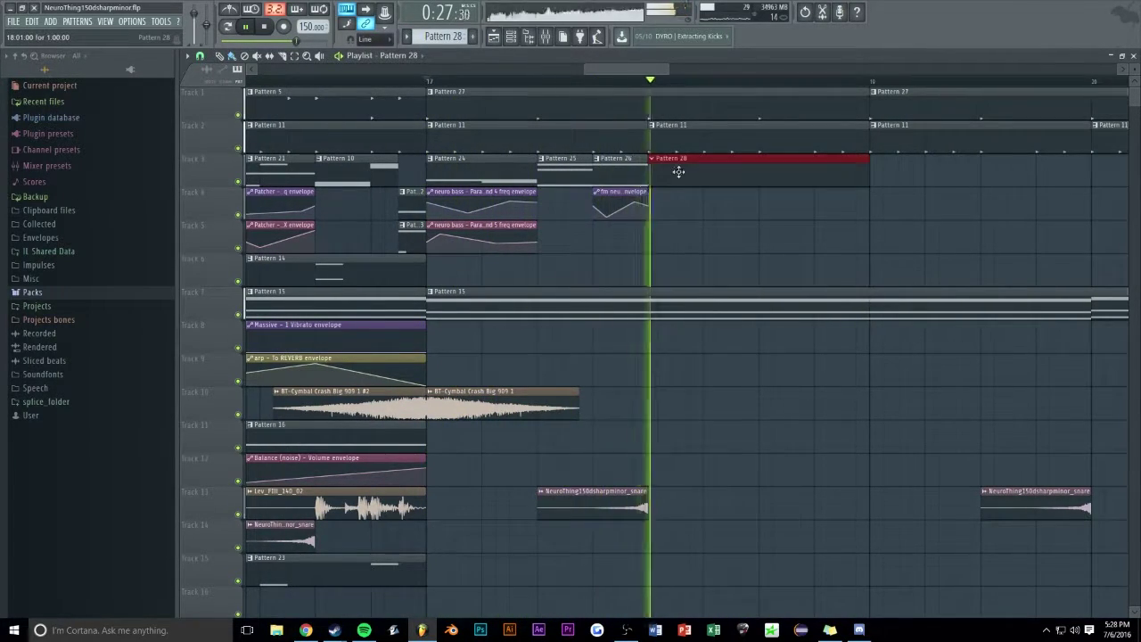
Copy the Pattern 14 clip on Track 6 to bar 17 and play the section
key("F6")
key("space")
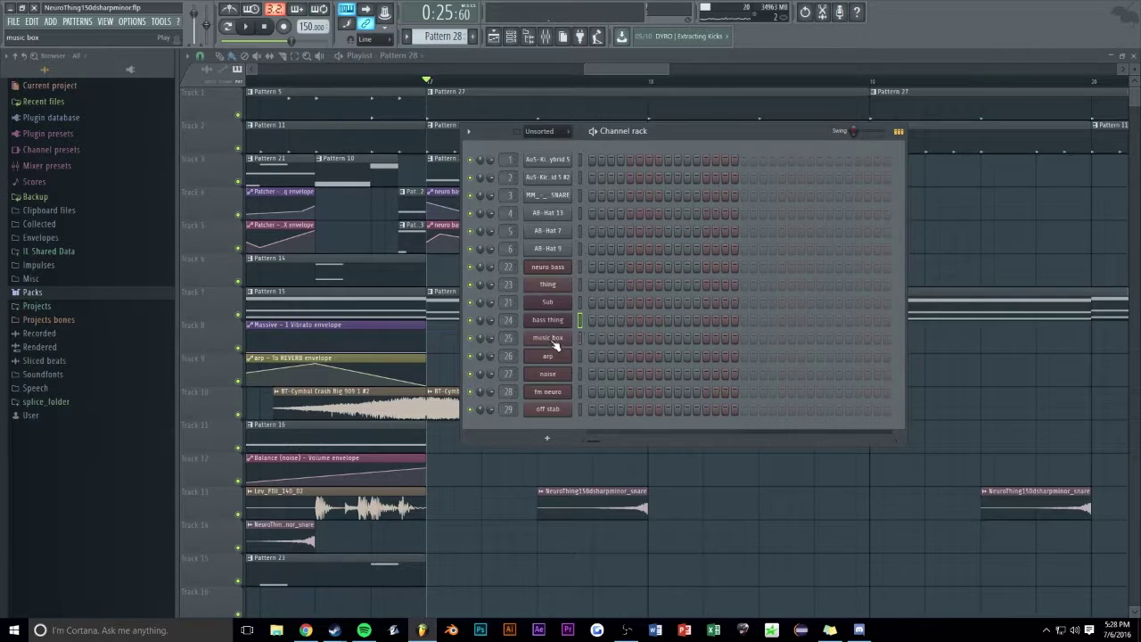
key("F6")
key("space")
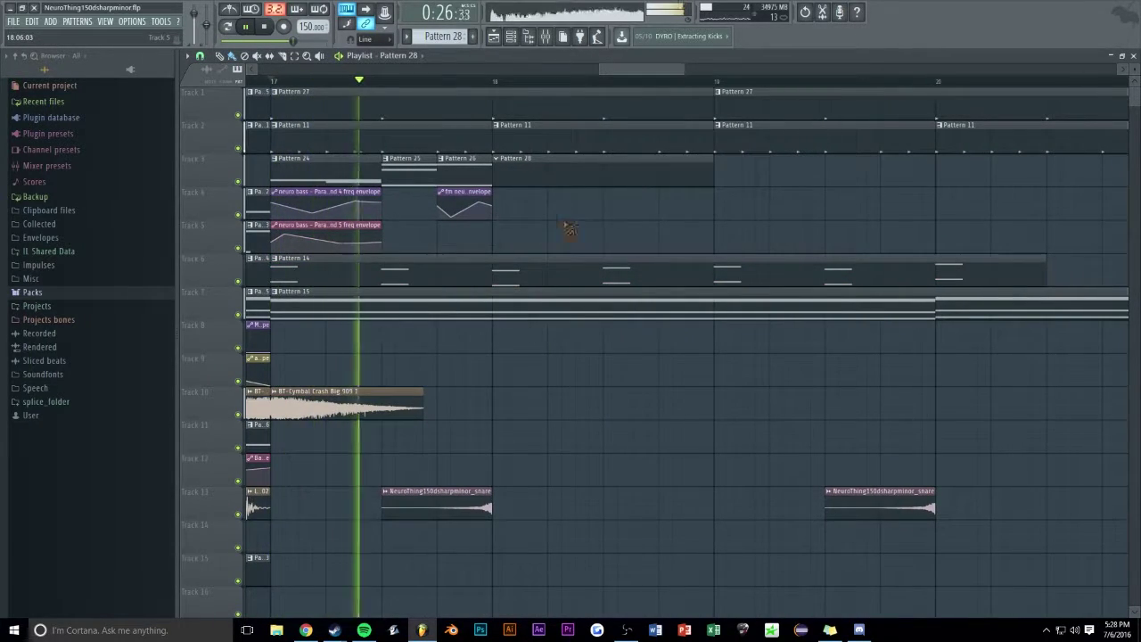
Make the Pattern 14 clip at bar 17 on Track 6 unique and open its music box notes
key("space")
left_click(275, 257)
left_click(303, 324)
double_click(346, 278)
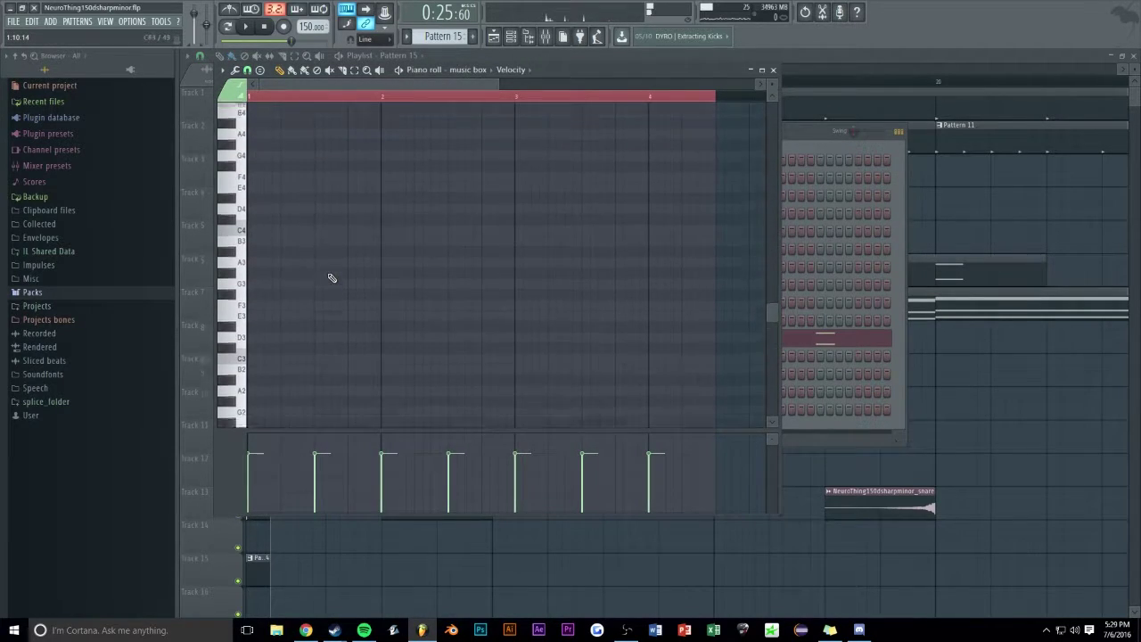
Replace the music box notes of Pattern 15 with single notes descending chromatically from E7 to A6, one every half bar
scroll(330, 259, "up", 5)
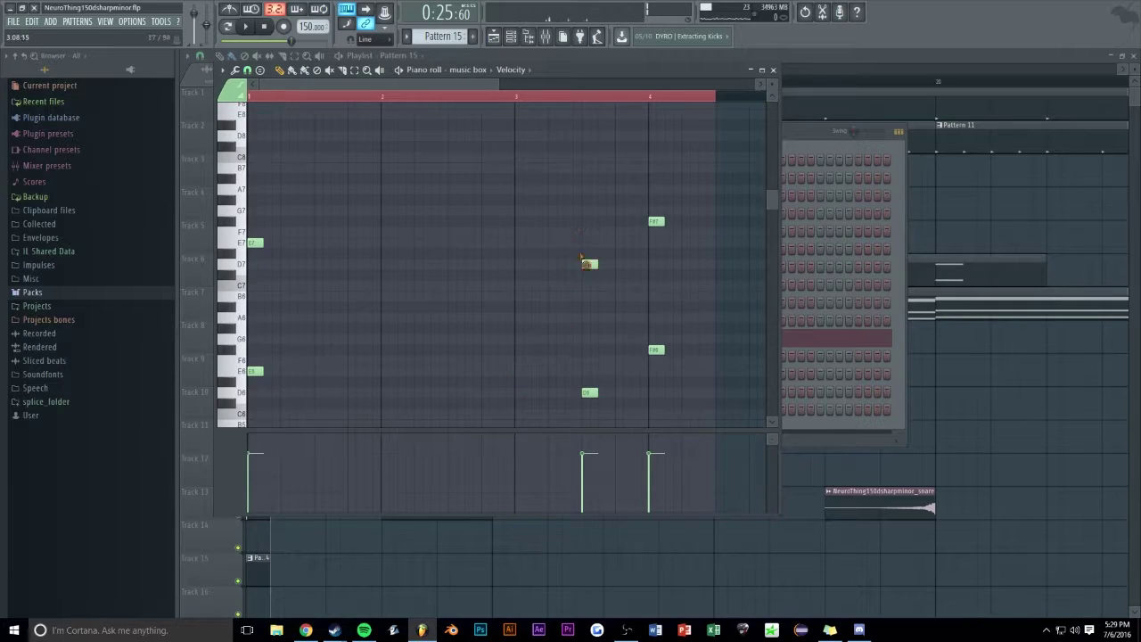
right_click(656, 221)
right_click(656, 350)
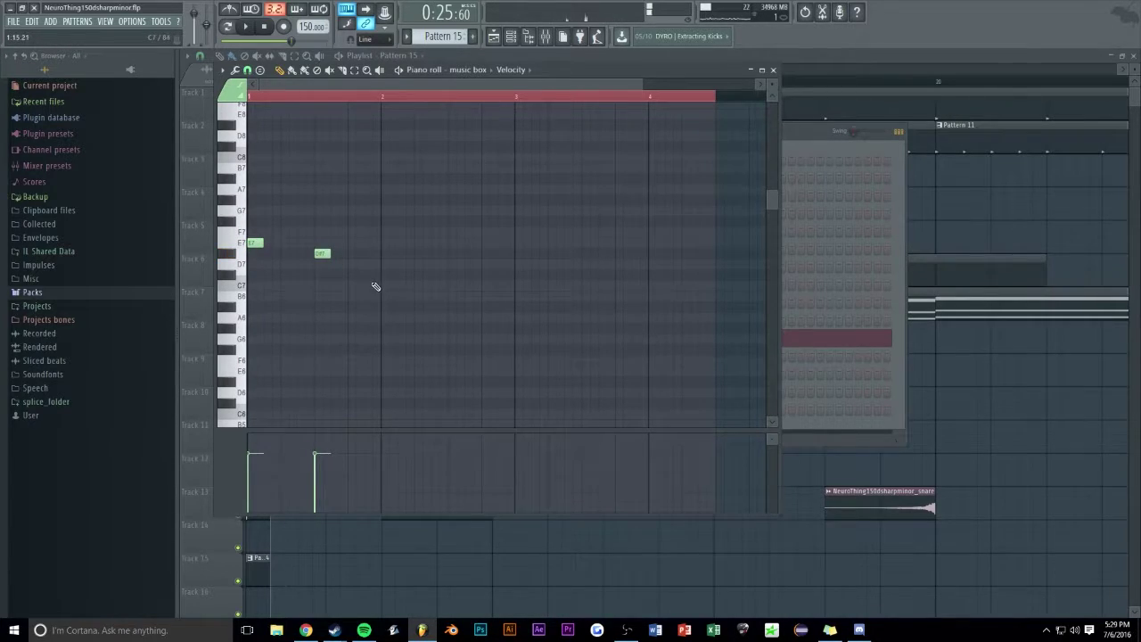
left_click(386, 275)
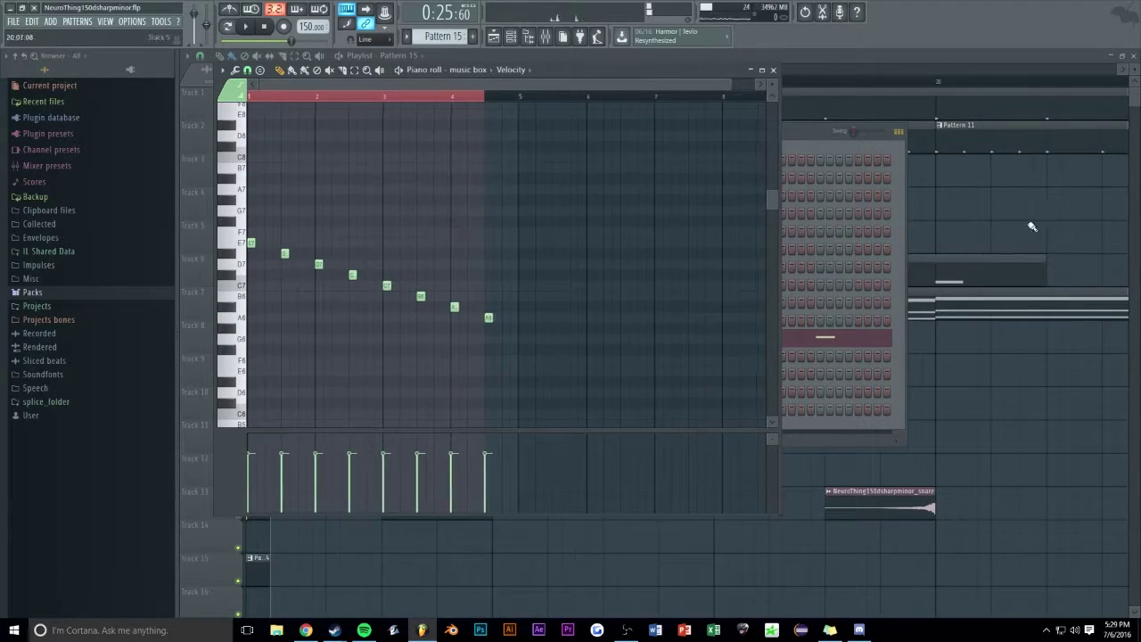
left_click(995, 225)
Extend the Pattern 15 clip on Track 6 to bar 21, duplicate it there and play the section
scroll(614, 69, "down", 3)
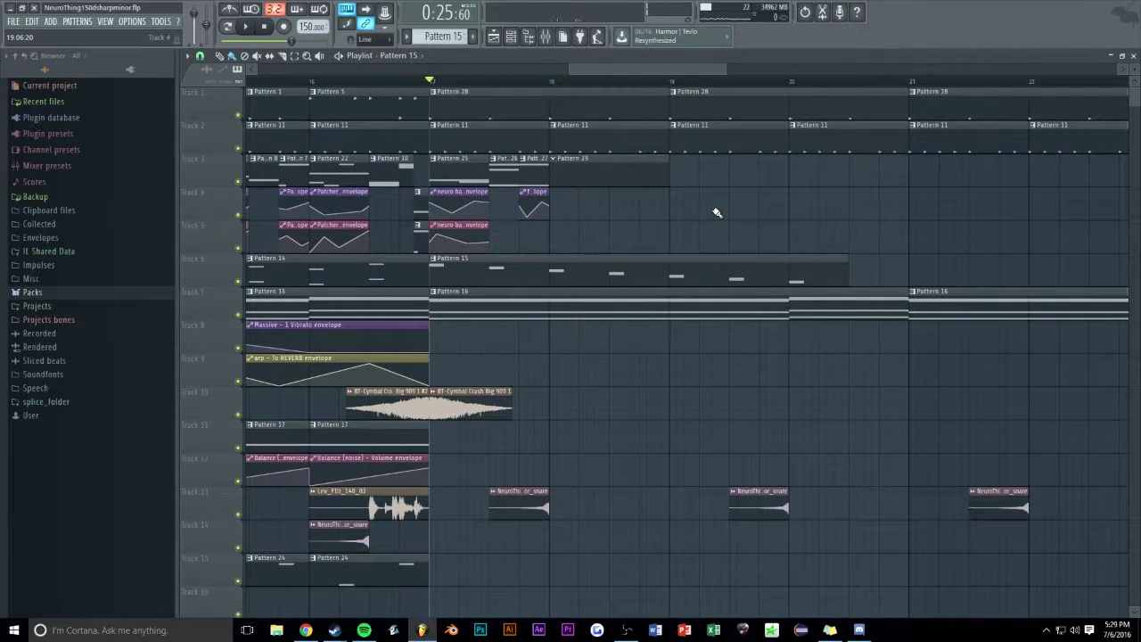
double_click(808, 273)
scroll(515, 87, "up", 3)
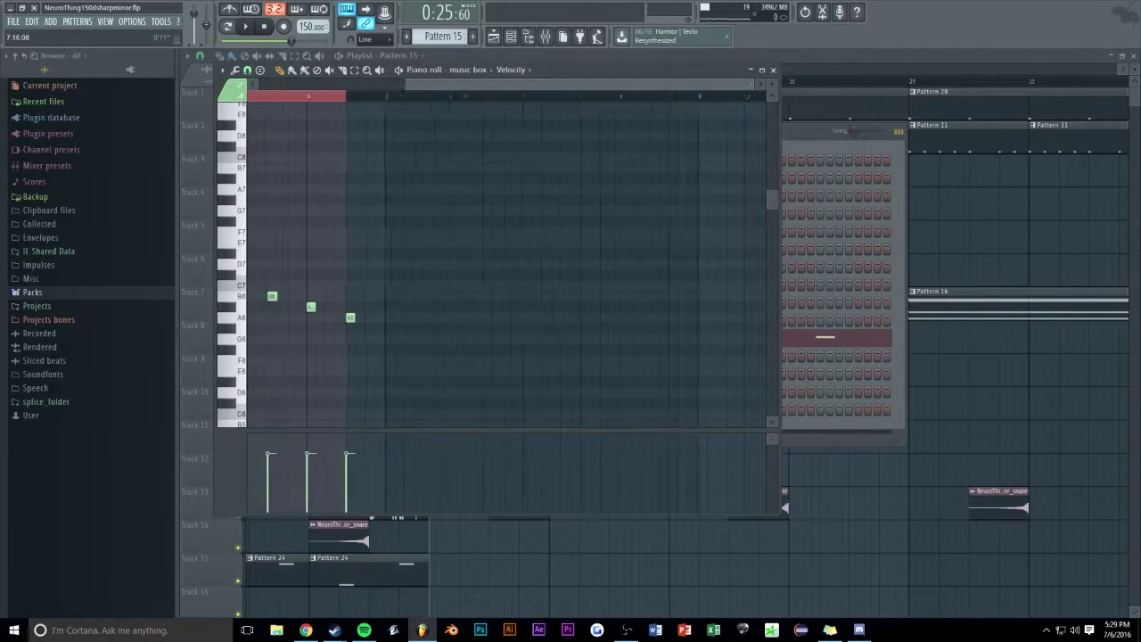
scroll(458, 222, "up", 1)
right_click(999, 225)
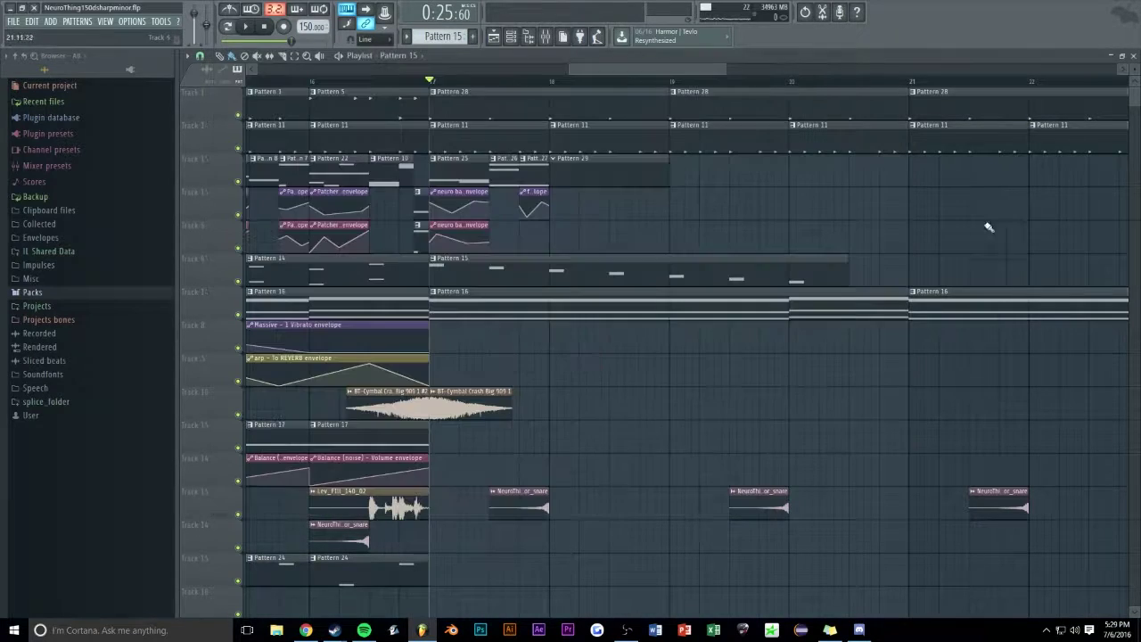
left_click_drag(846, 270, 910, 269)
key("space")
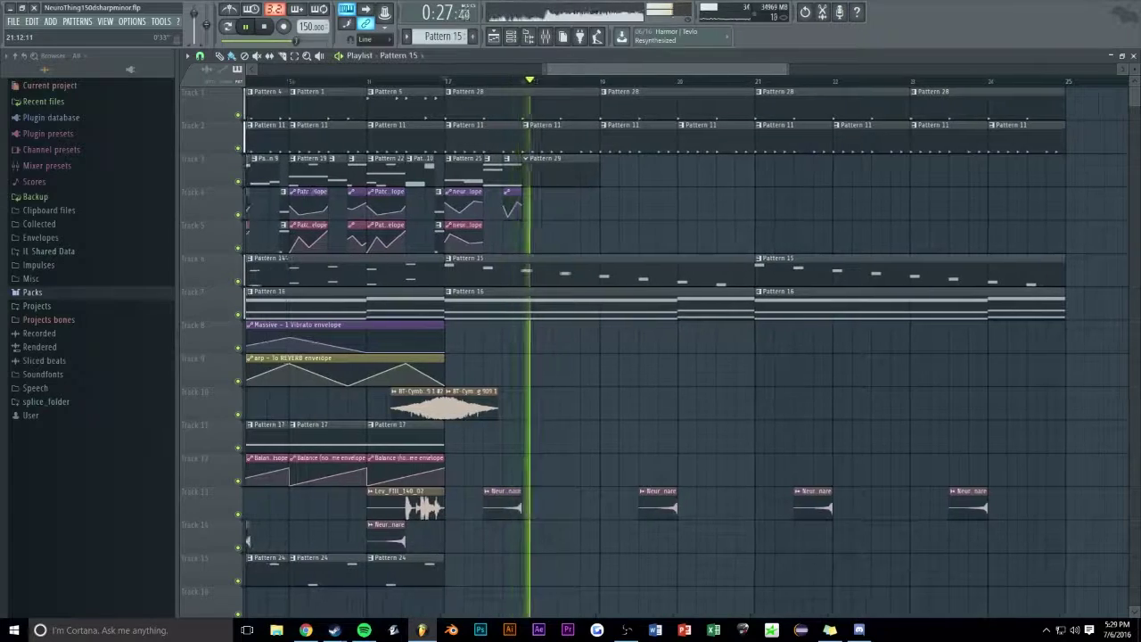
key("space")
Duplicate the Pattern 17 and Balance (noise) volume envelope clips on Tracks 11 and 12 repeatedly from bar 17 to bar 25
scroll(553, 169, "up", 1)
double_click(579, 165)
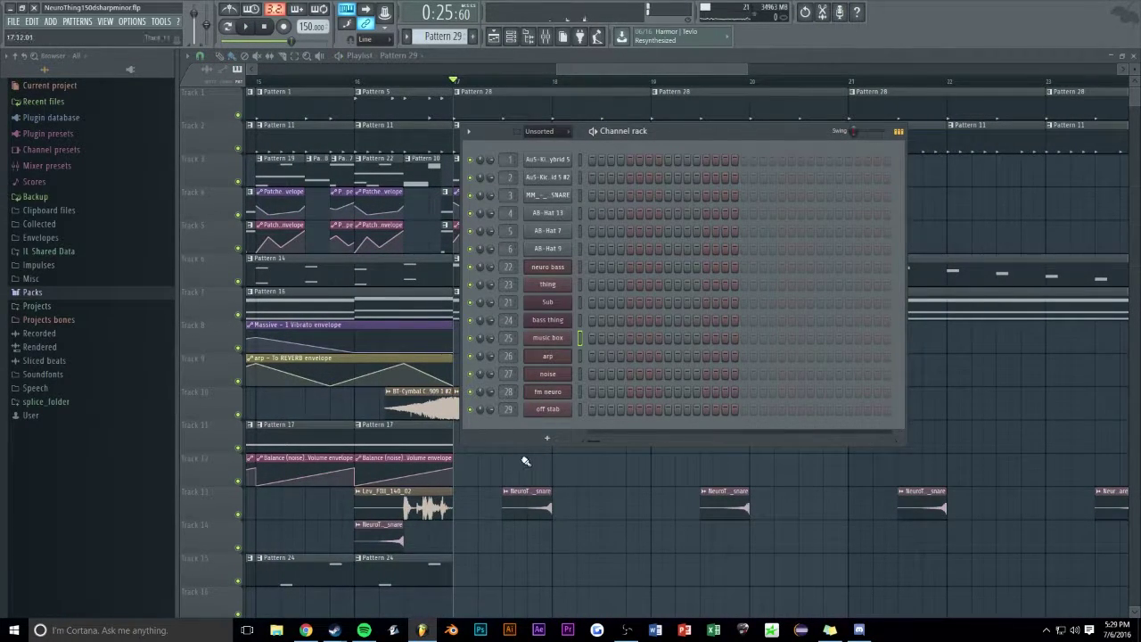
right_click(956, 390)
left_click_drag(479, 471, 384, 436)
left_click_drag(410, 435, 509, 436)
key("ctrl+b")
key("ctrl+b")
key("ctrl+b")
key("ctrl+b")
key("ctrl+b")
key("ctrl+b")
key("ctrl+b")
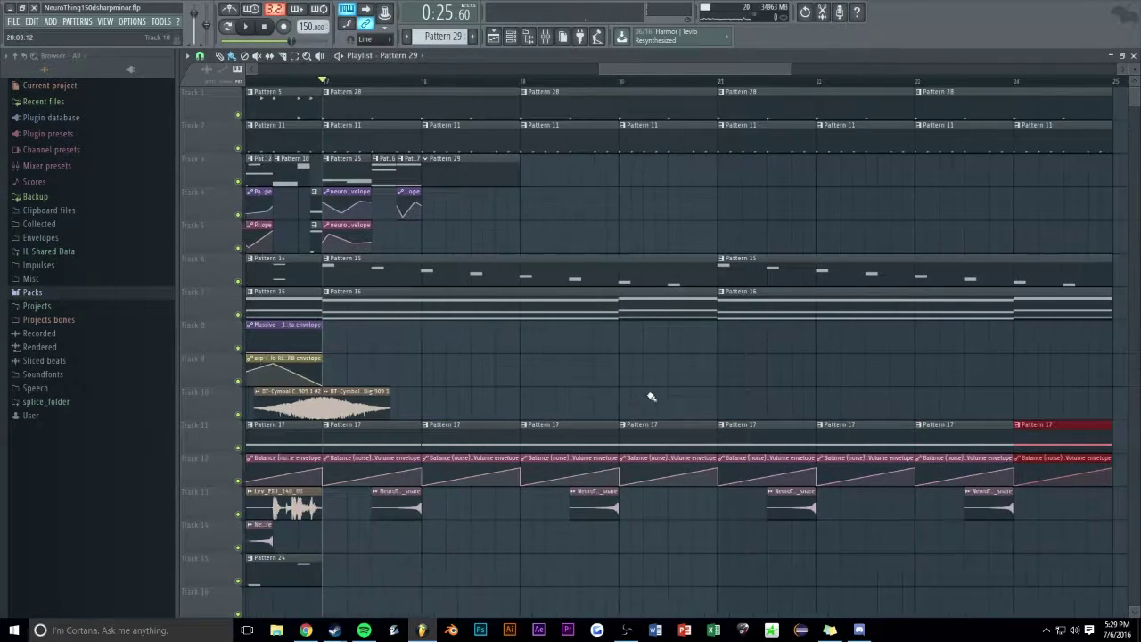
Play the extended arrangement and set the song position to bar 18
key("space")
left_click_drag(622, 70, 509, 70)
left_click_drag(810, 70, 779, 70)
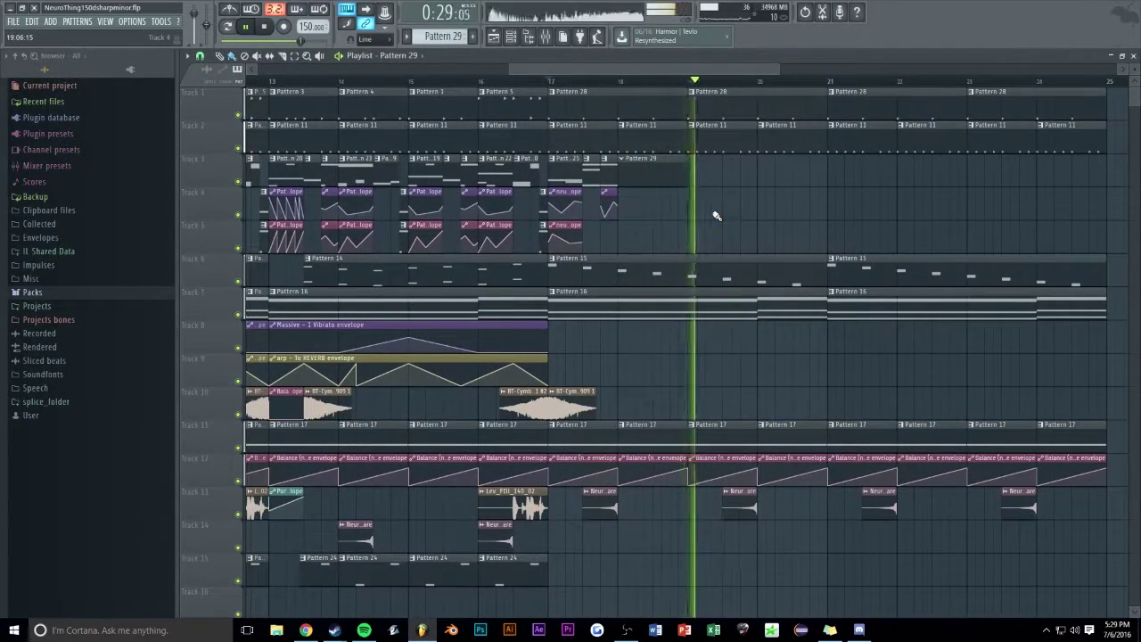
scroll(679, 71, "up", 4)
left_click_drag(615, 82, 607, 90)
Add a new Serum instrument channel to the project
key("F6")
key("space")
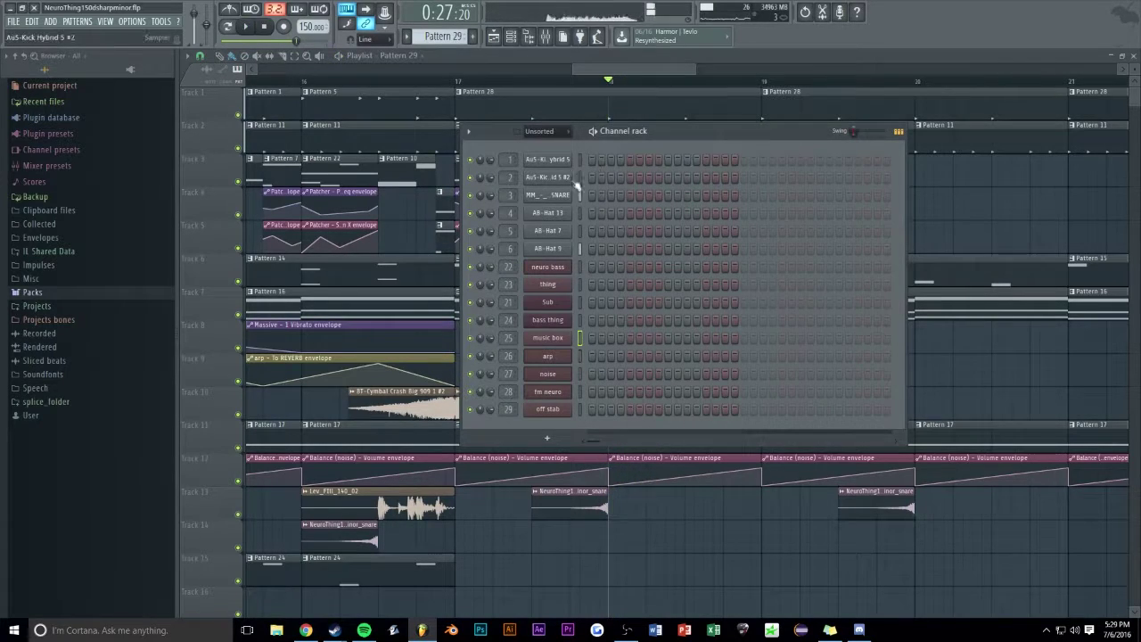
left_click(547, 436)
left_click(654, 168)
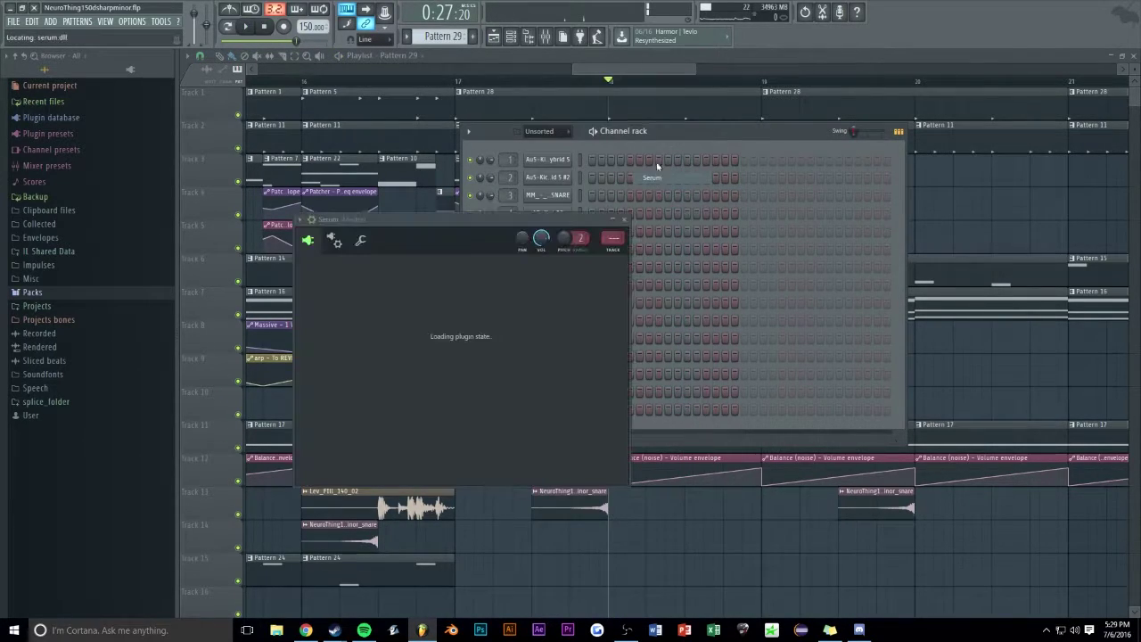
left_click_drag(541, 215, 526, 124)
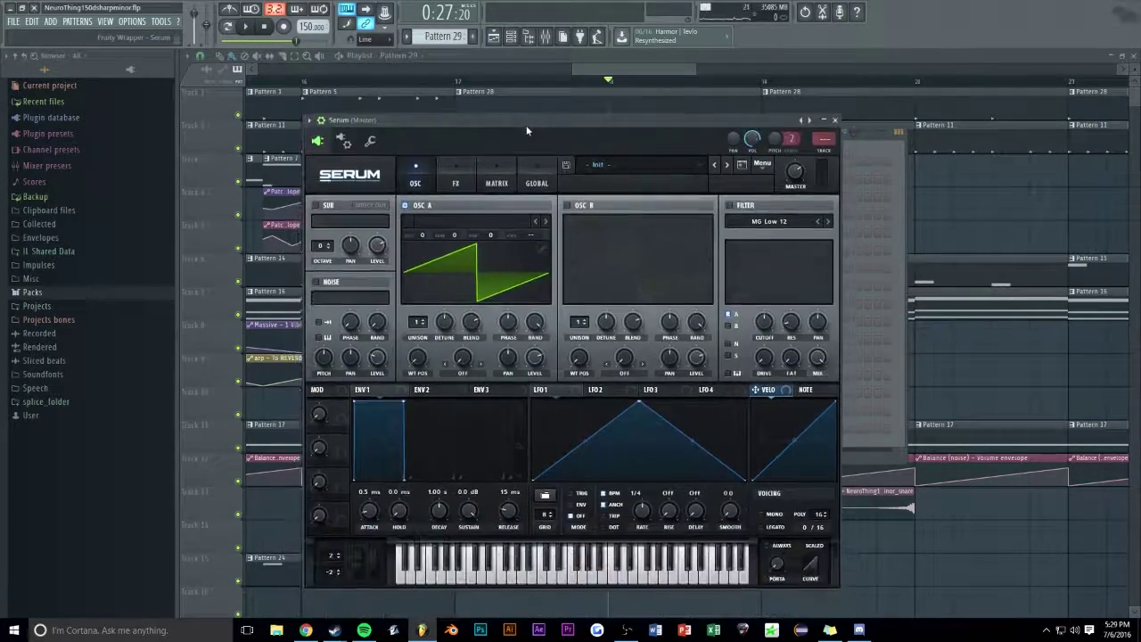
Route the Serum channel to mixer track 30 and name that track "bass 2"
key("F9")
left_click_drag(716, 130, 707, 353)
left_click_drag(814, 361, 813, 321)
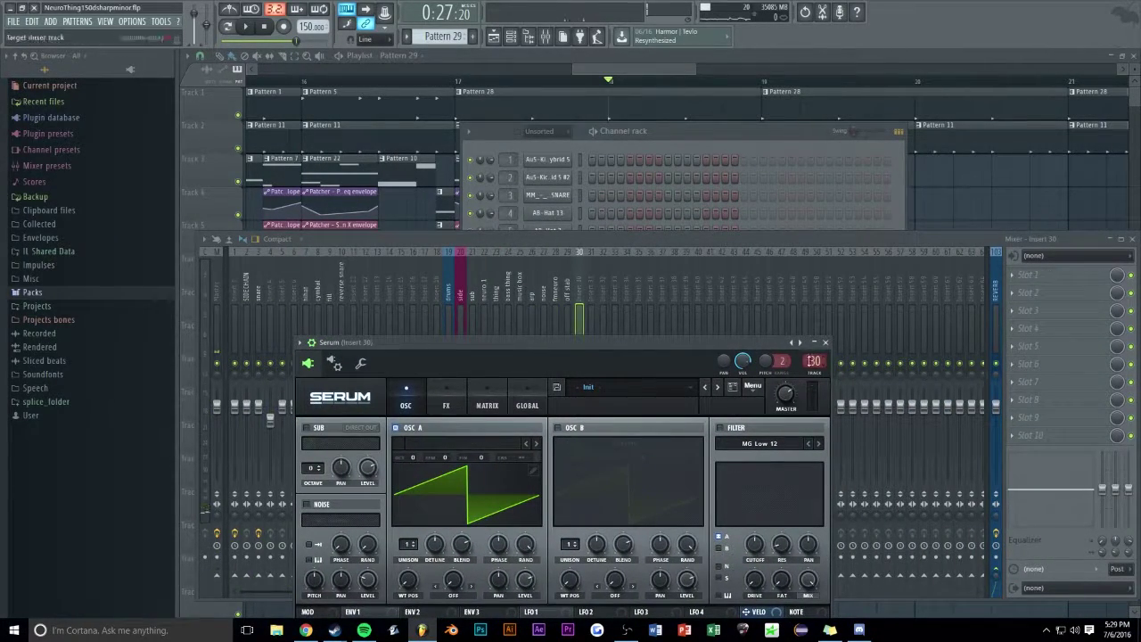
double_click(581, 284)
type("bass 2")
key("Return")
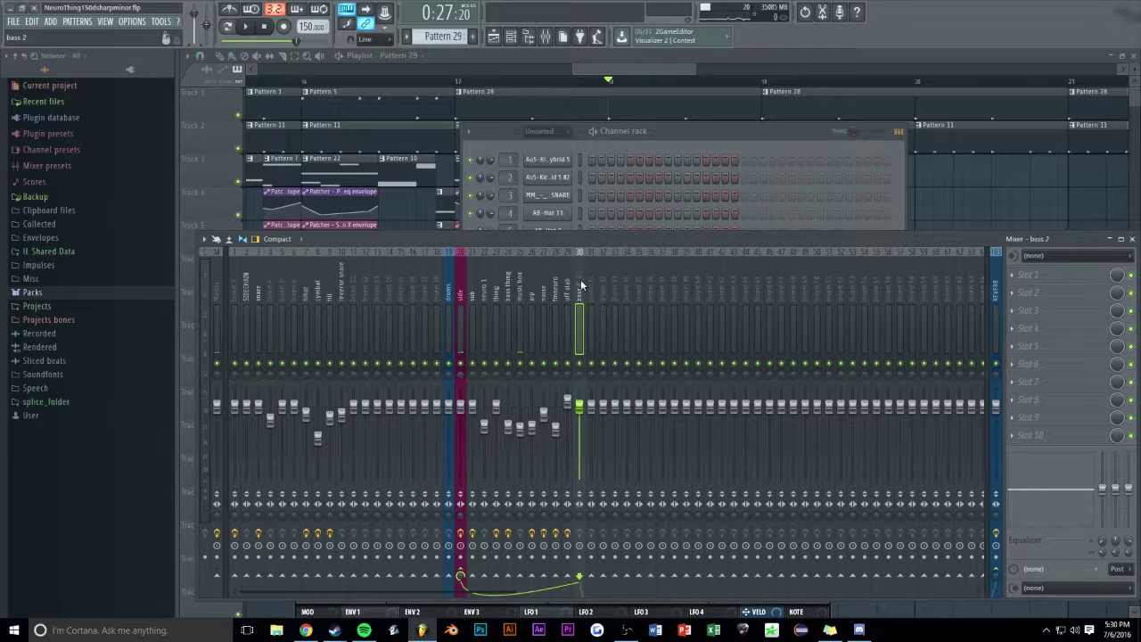
Add a one-bar D#4 note at the start of the Serum channel in Pattern 29
key("space")
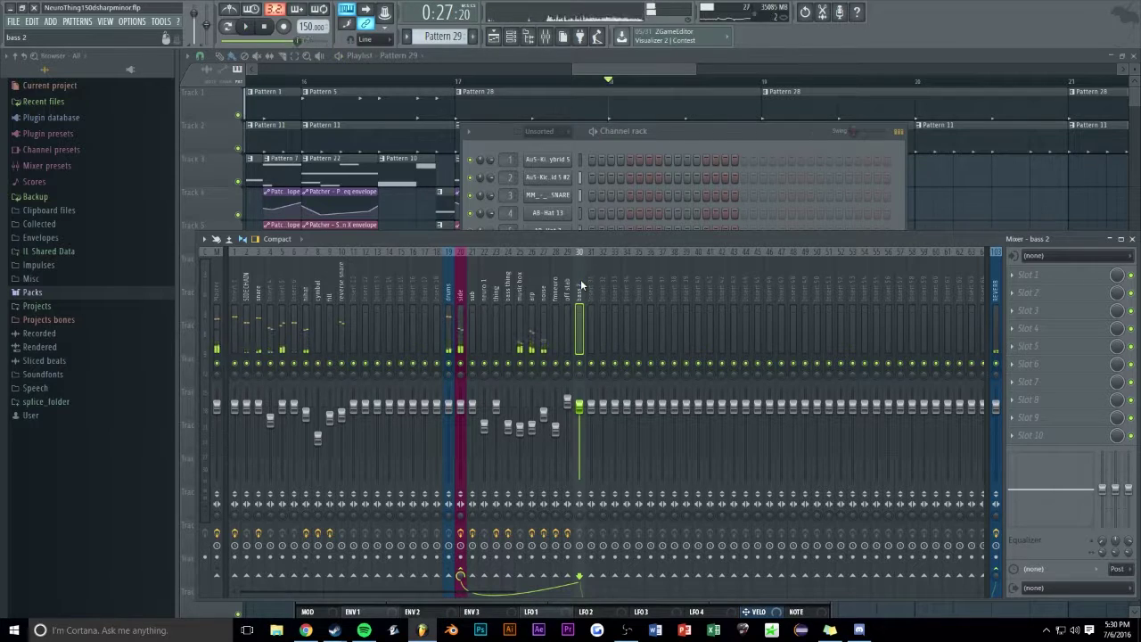
left_click(681, 150)
right_click(567, 423)
left_click(597, 427)
scroll(284, 344, "down", 3)
scroll(284, 344, "down", 5)
left_click(255, 285)
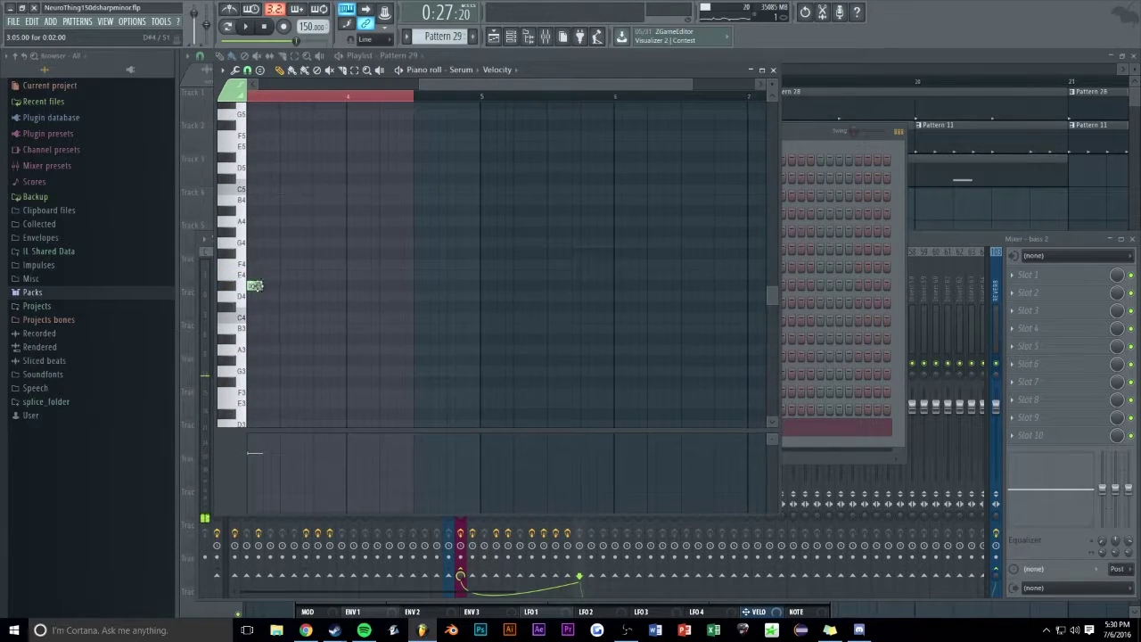
left_click_drag(444, 84, 271, 84)
left_click_drag(455, 285, 254, 285)
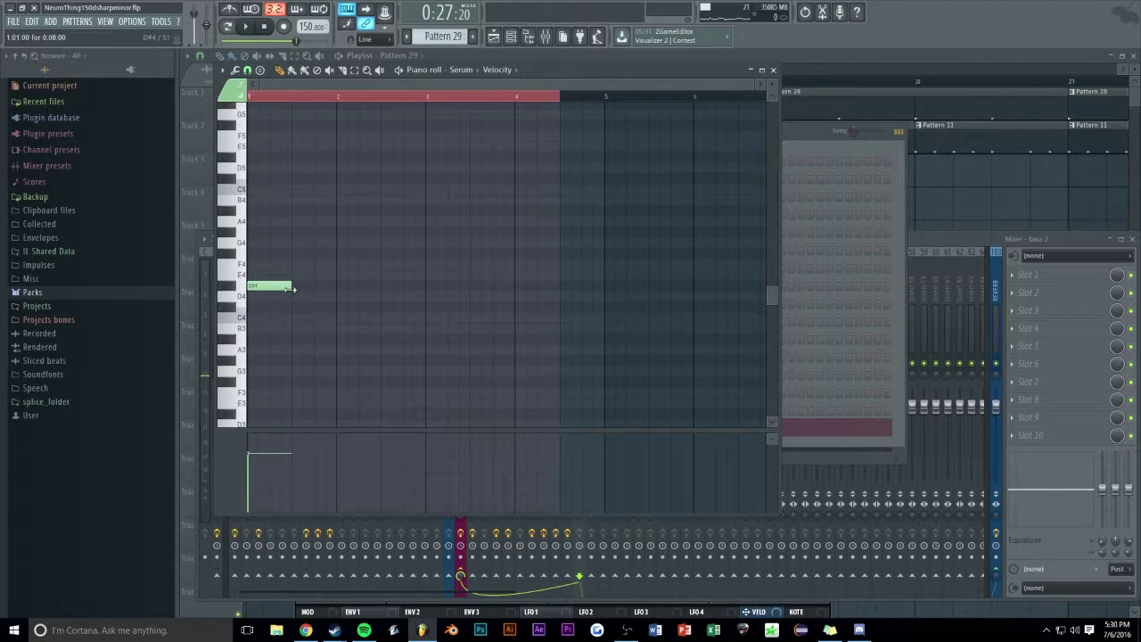
key("Escape")
left_click(981, 204)
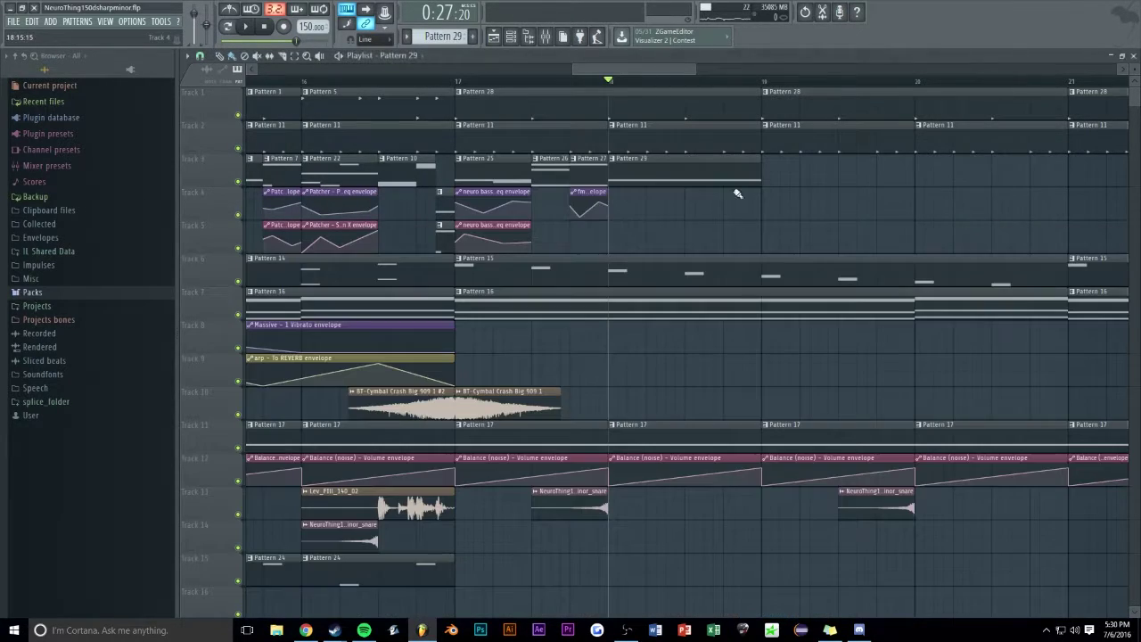
Add a one-bar D#4 note on the Sub channel of Pattern 29 and play the result
key("space")
scroll(622, 73, "up", 1)
scroll(623, 76, "up", 2)
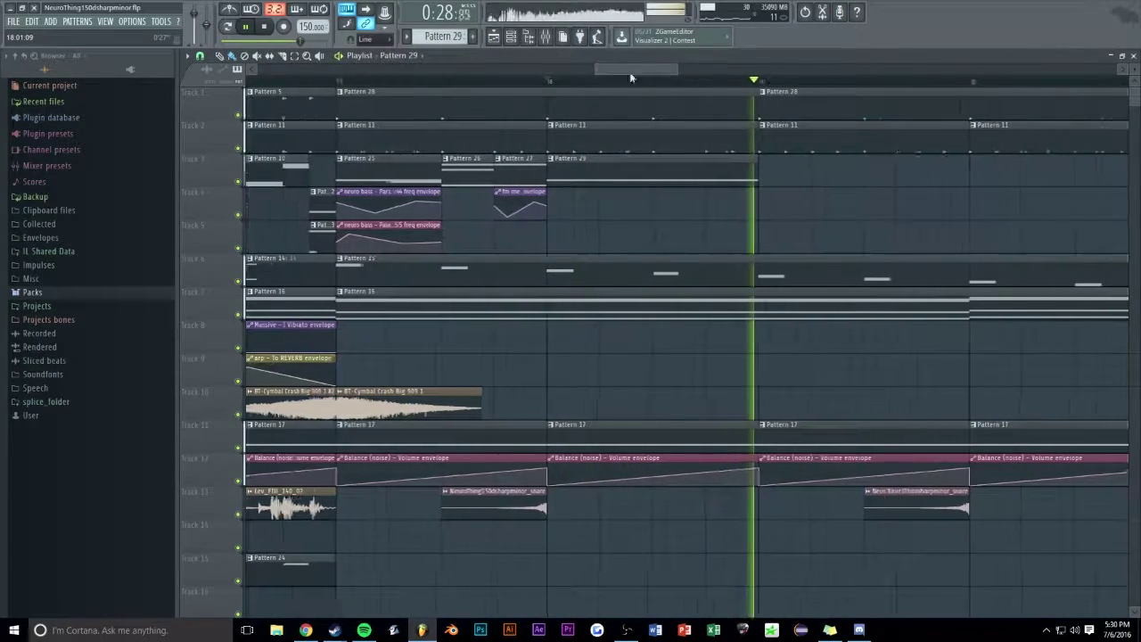
key("space")
double_click(590, 175)
left_click(463, 70)
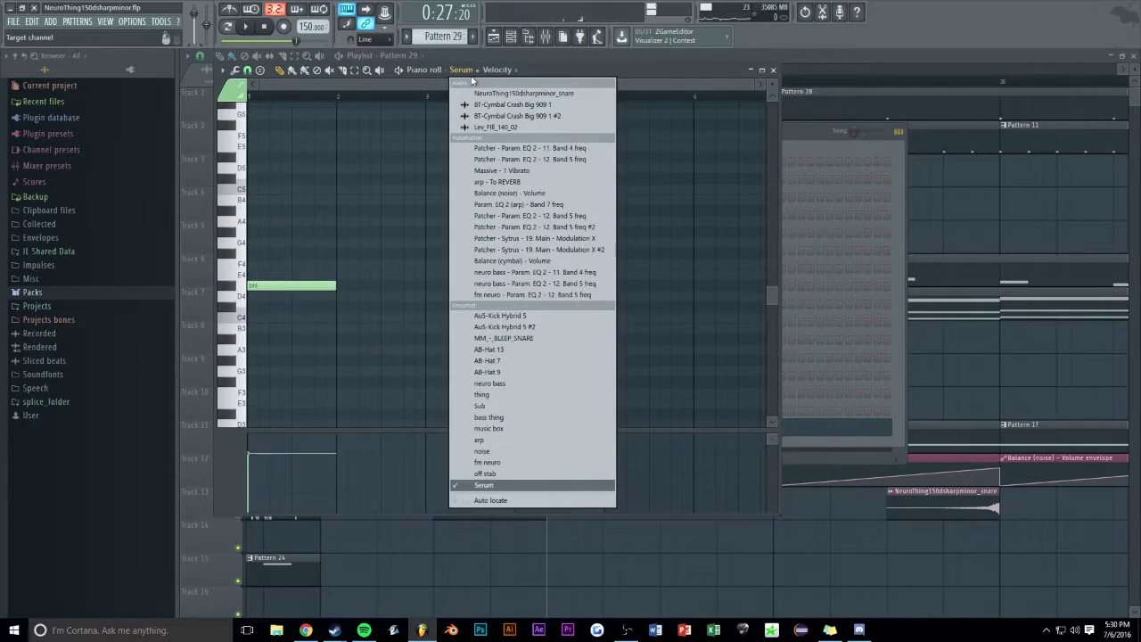
left_click(479, 406)
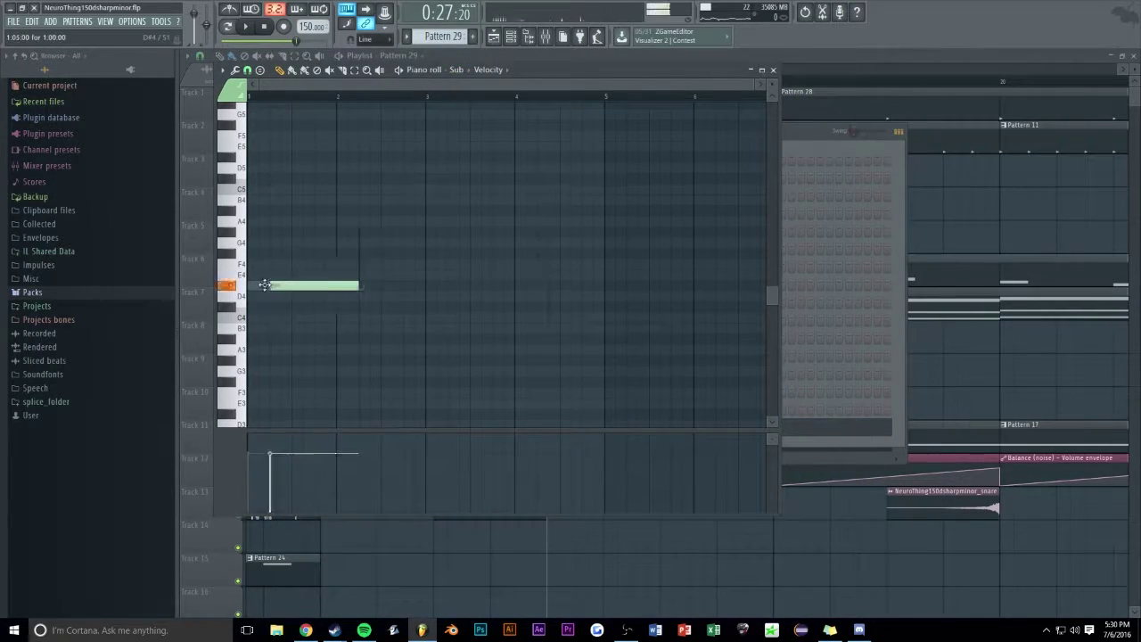
key("space")
left_click(948, 216)
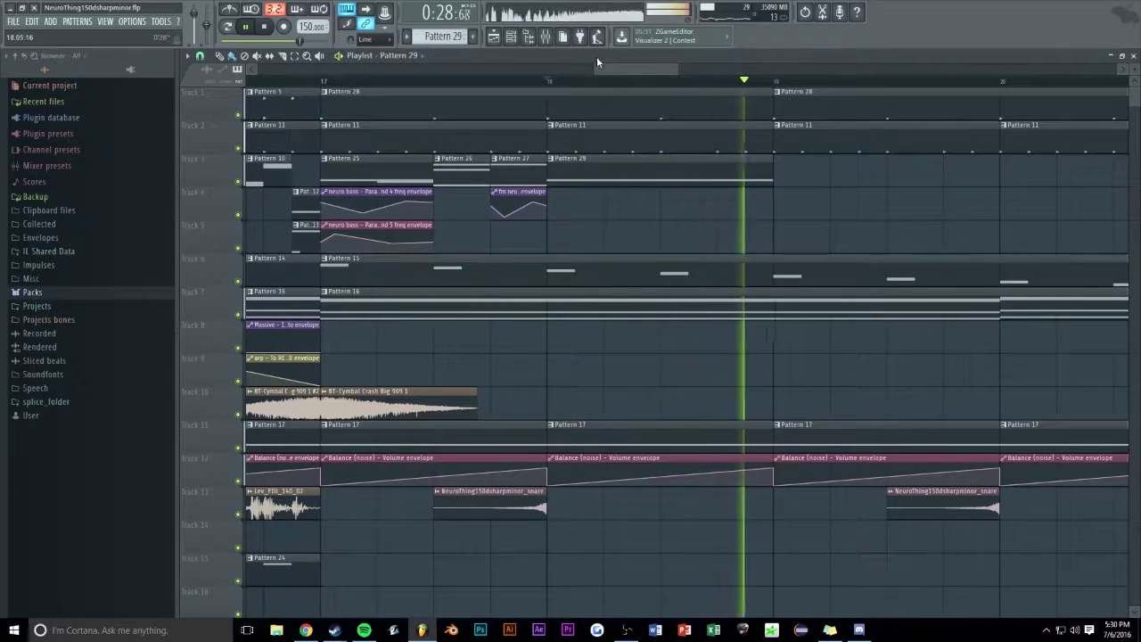
scroll(597, 66, "up", 1)
key("space")
Load the Spectral wavetable Monster 7 [SL] into Serum's OSC A, set its octave to -2 and audition it
left_click(543, 39)
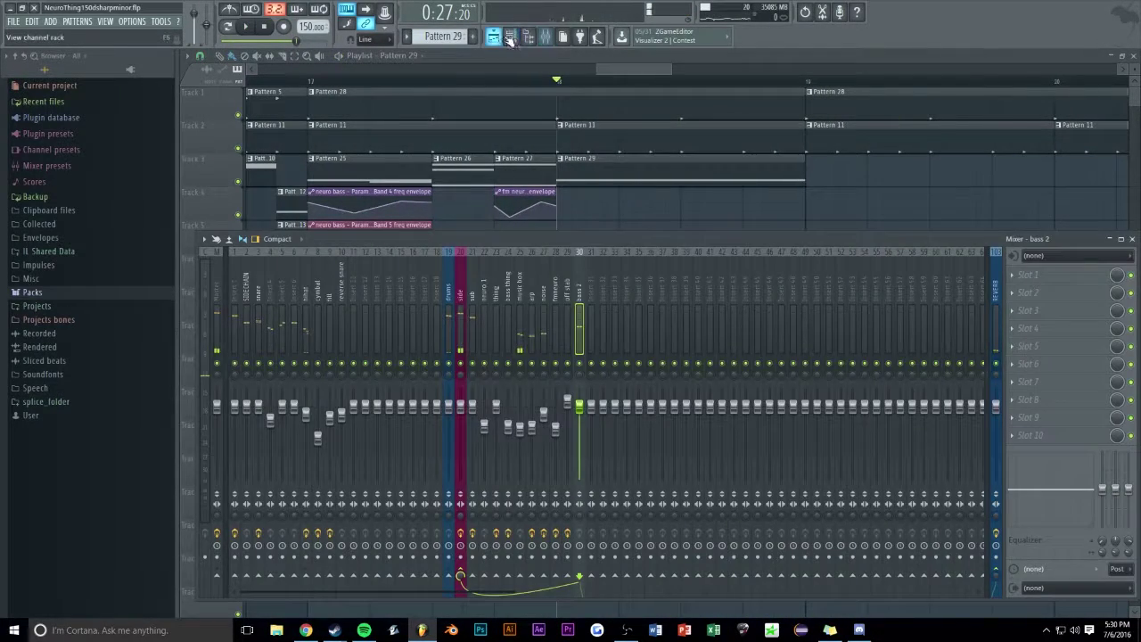
key("F6")
left_click(547, 429)
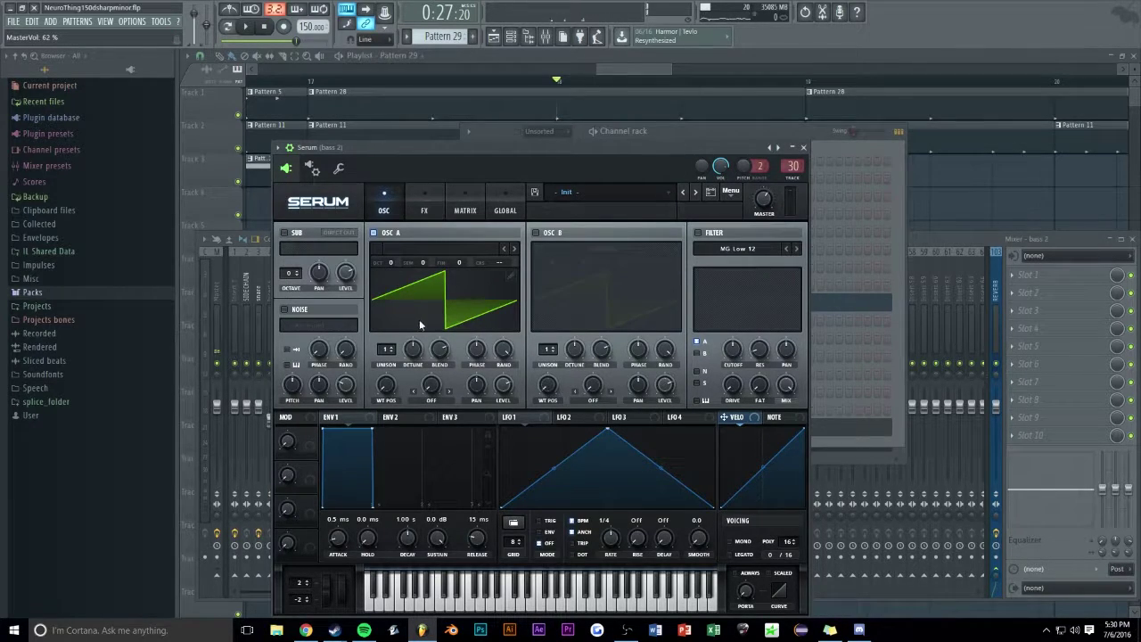
left_click(454, 262)
mouse_move(435, 359)
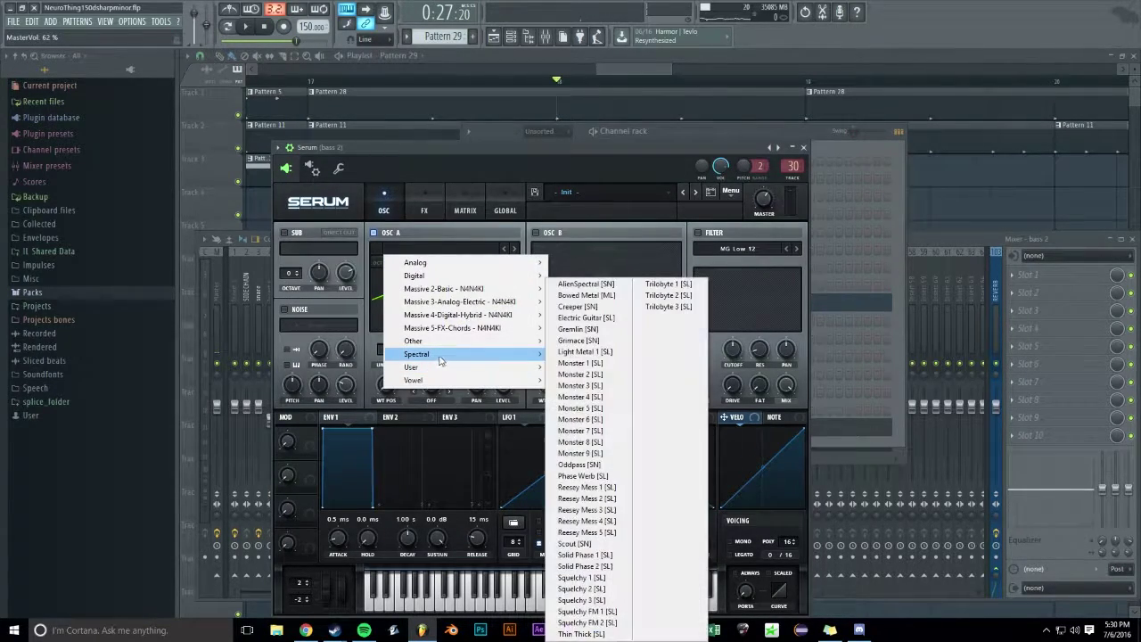
left_click(588, 433)
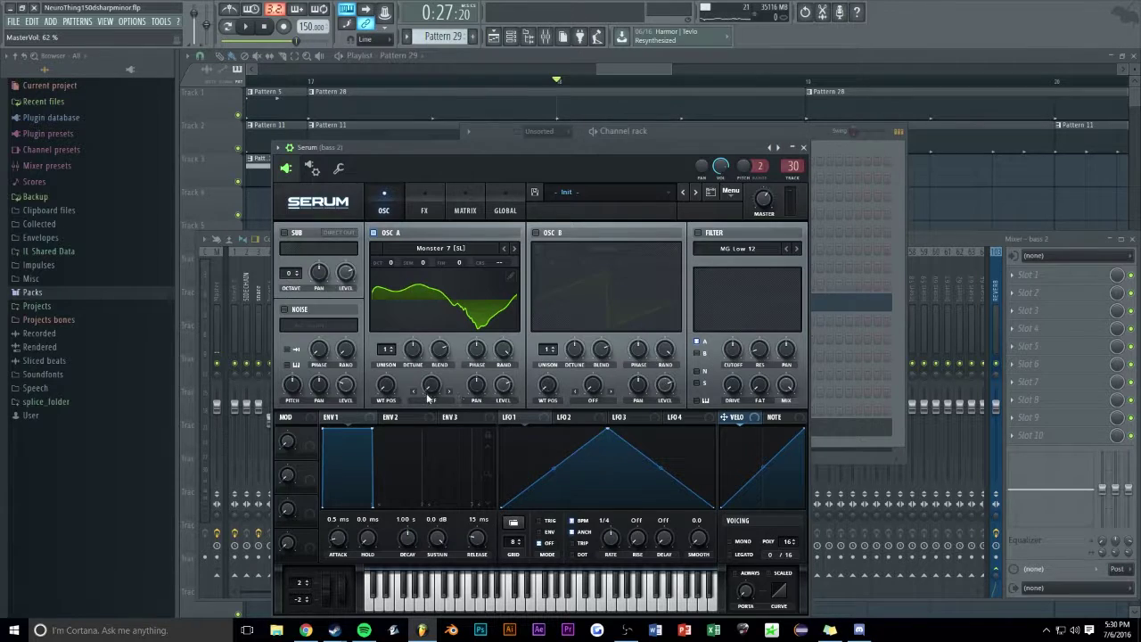
key("space")
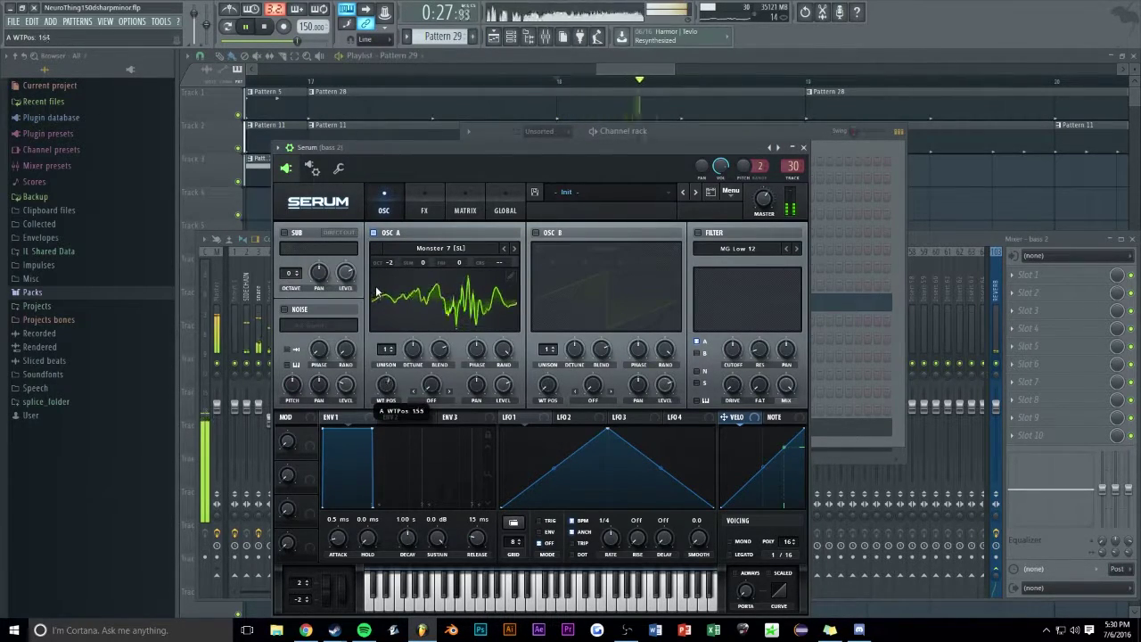
key("space")
Reshape LFO 1 into a rounded rise with a bent fall, assign it to OSC A's wavetable position and set its rate to bar
left_click_drag(387, 384, 526, 420)
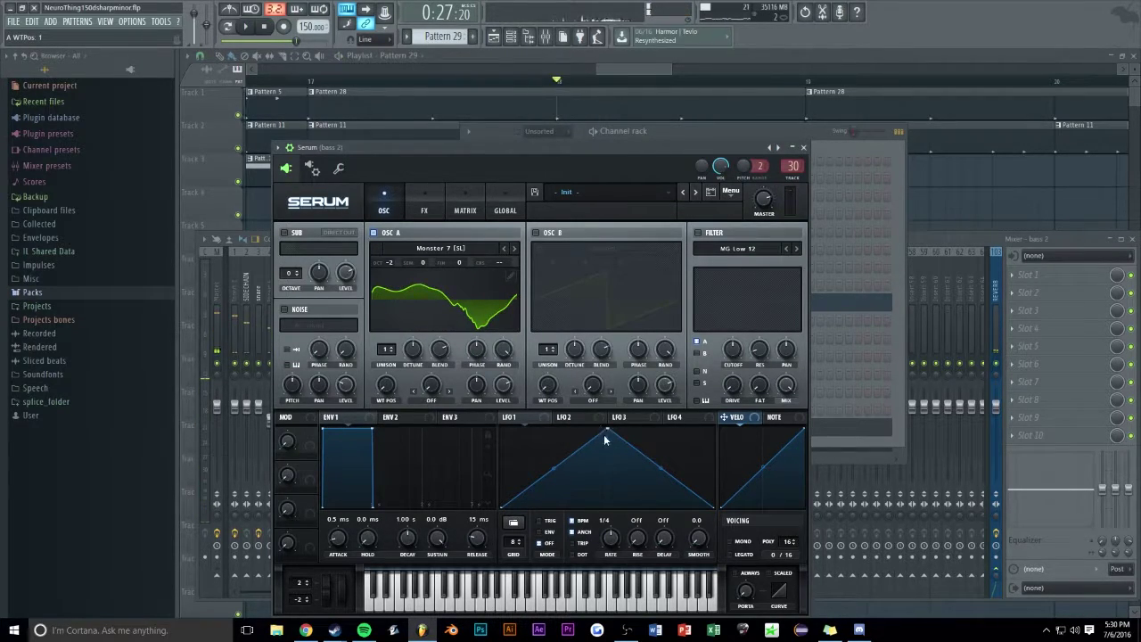
left_click_drag(553, 473, 557, 486)
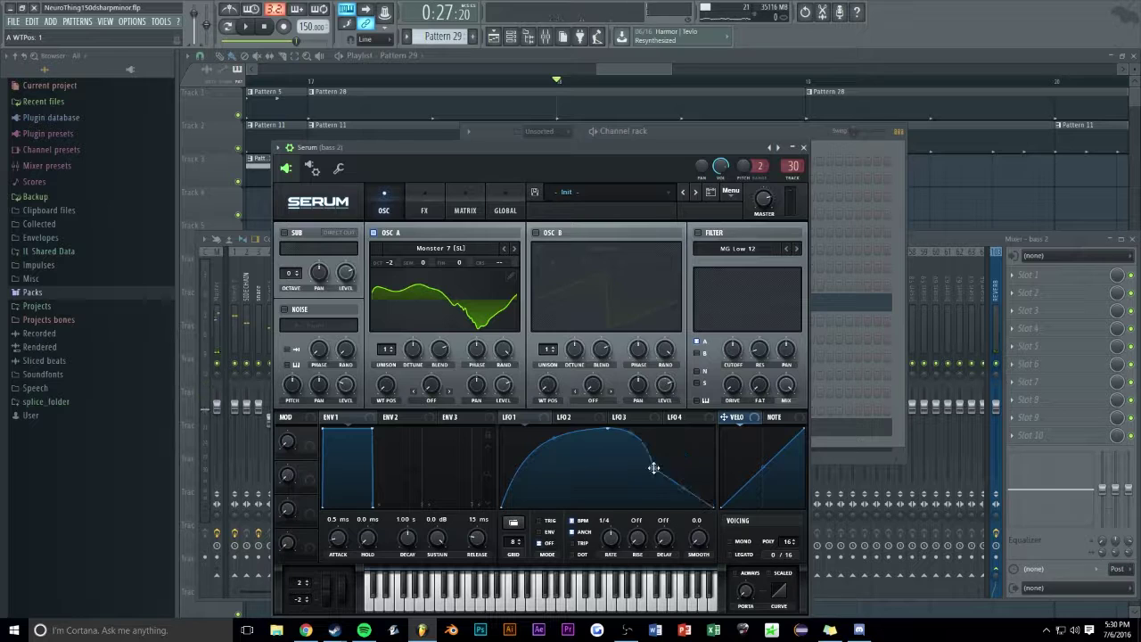
key("space")
left_click_drag(395, 396, 378, 352)
left_click_drag(613, 539, 613, 560)
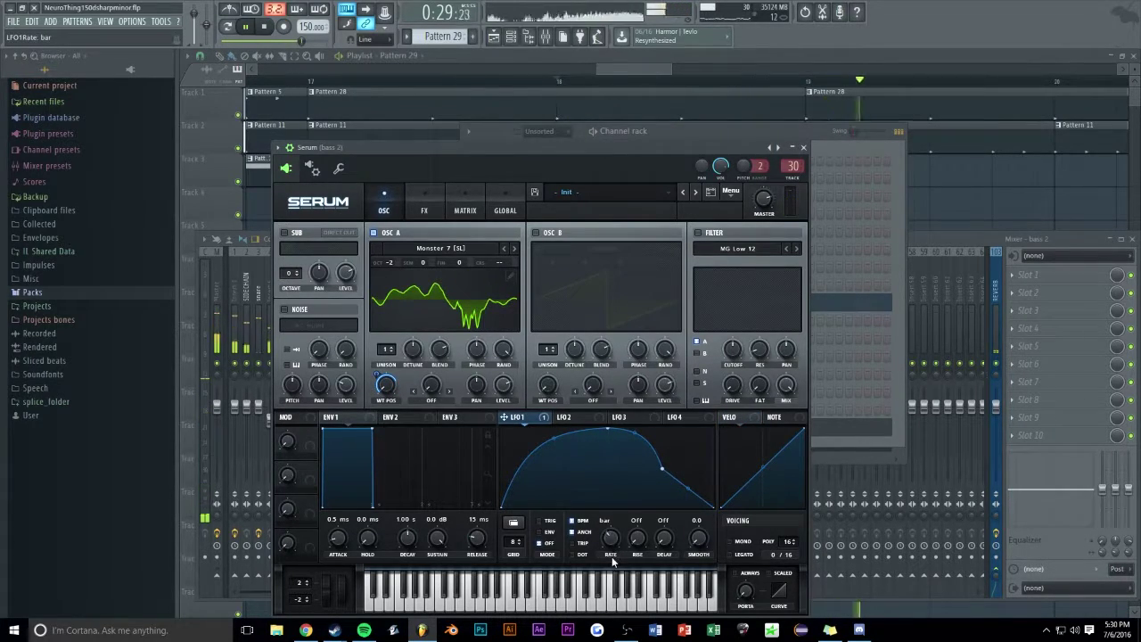
key("space")
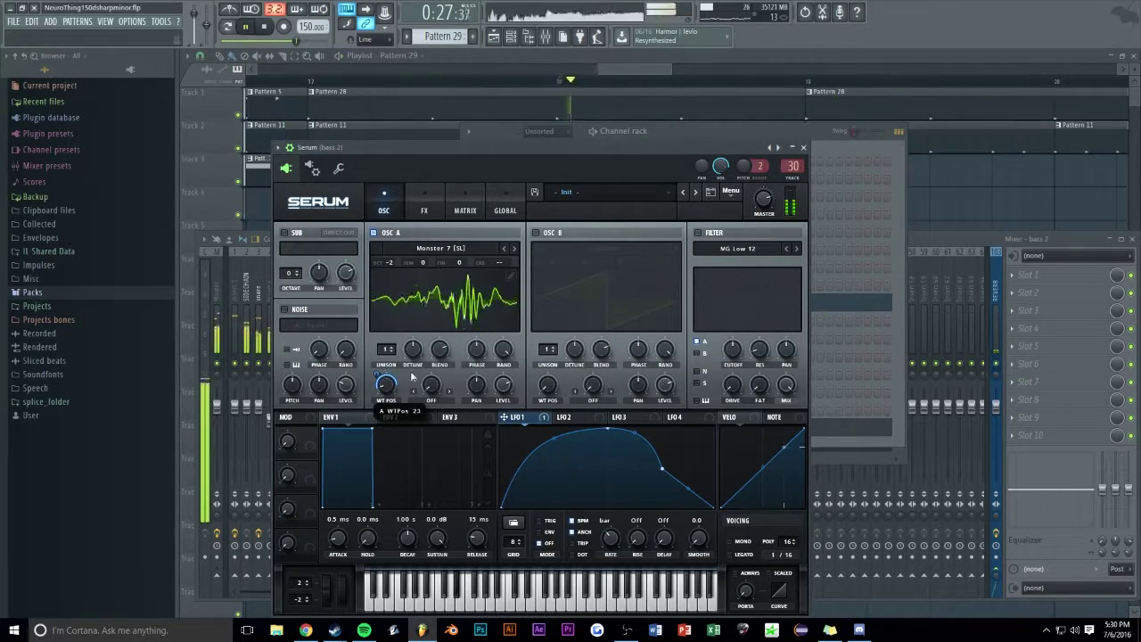
Enable OSC B and load the Spectral wavetable Reesey Mess 4 [SL]
left_click(535, 232)
left_click(603, 247)
mouse_move(590, 355)
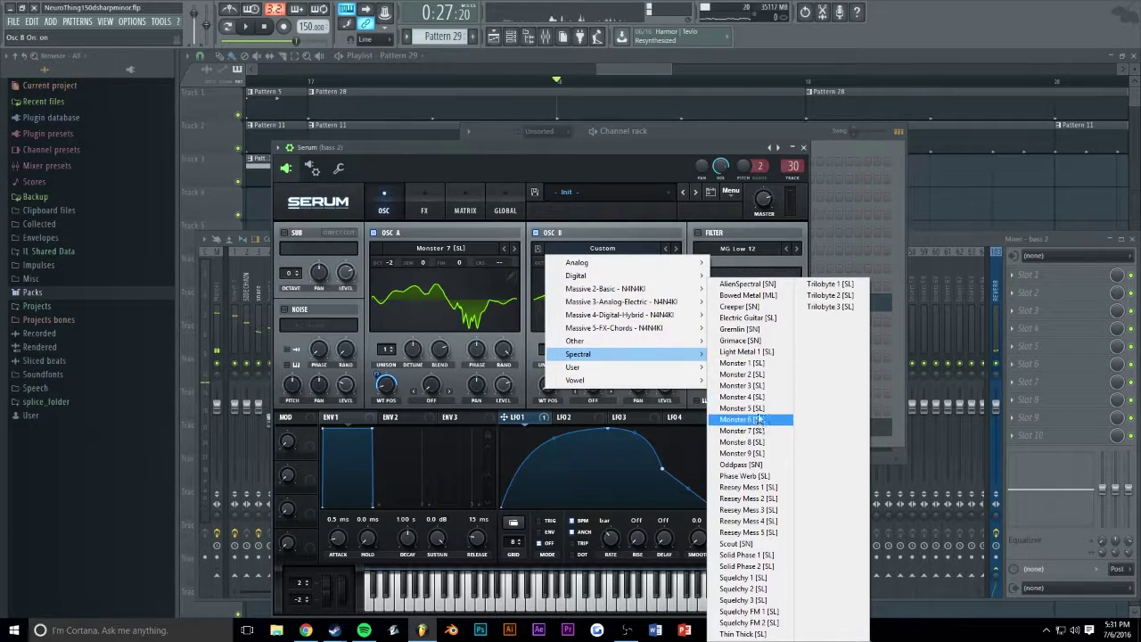
left_click(749, 520)
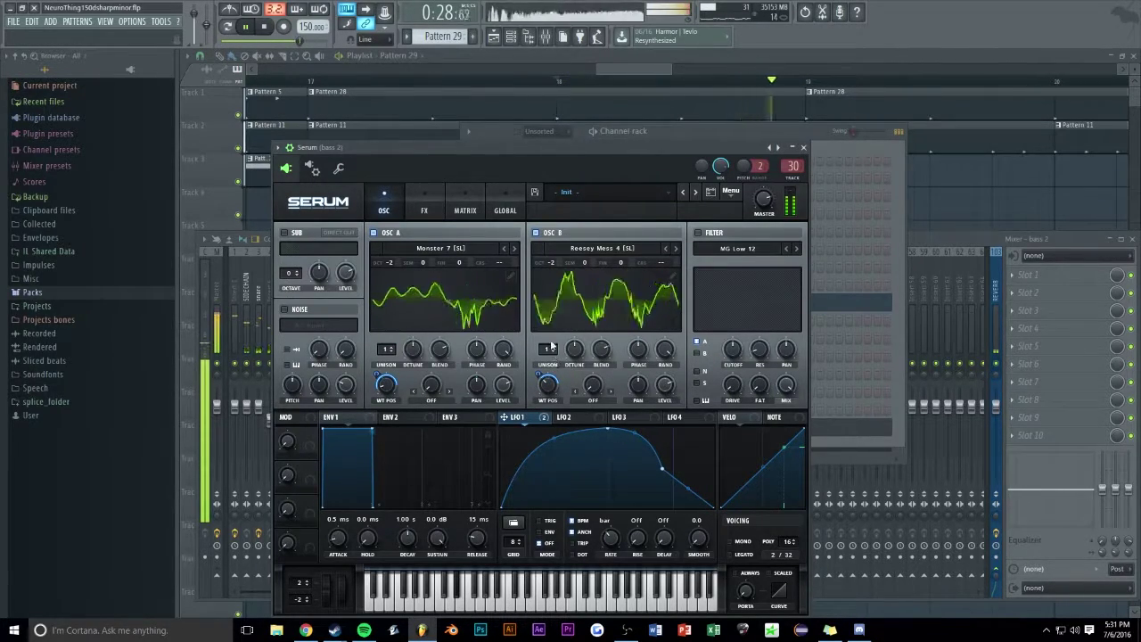
Set unison to 6 voices on OSC A and 7 on OSC B, and enable the filter as a High 24
key("space")
left_click_drag(386, 349, 383, 330)
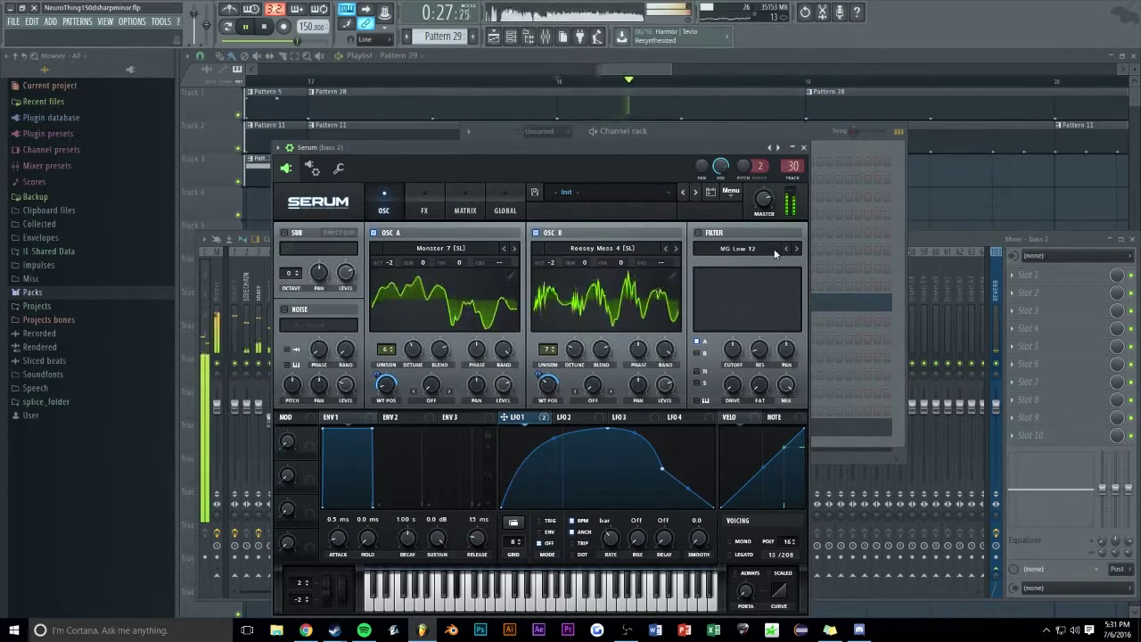
left_click(698, 232)
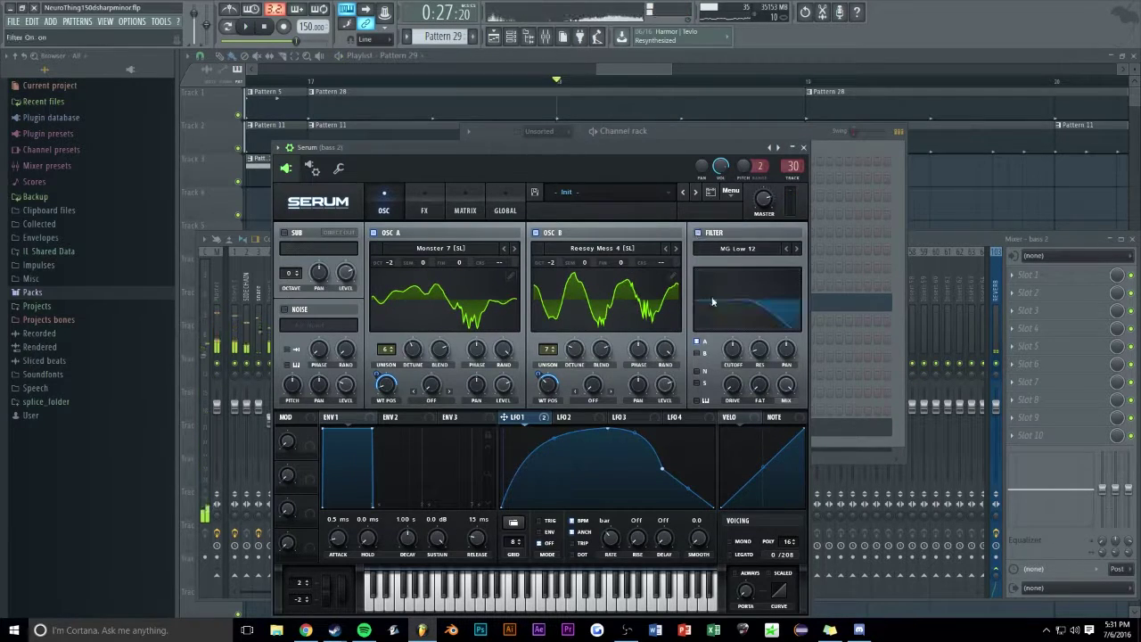
left_click(738, 251)
mouse_move(723, 305)
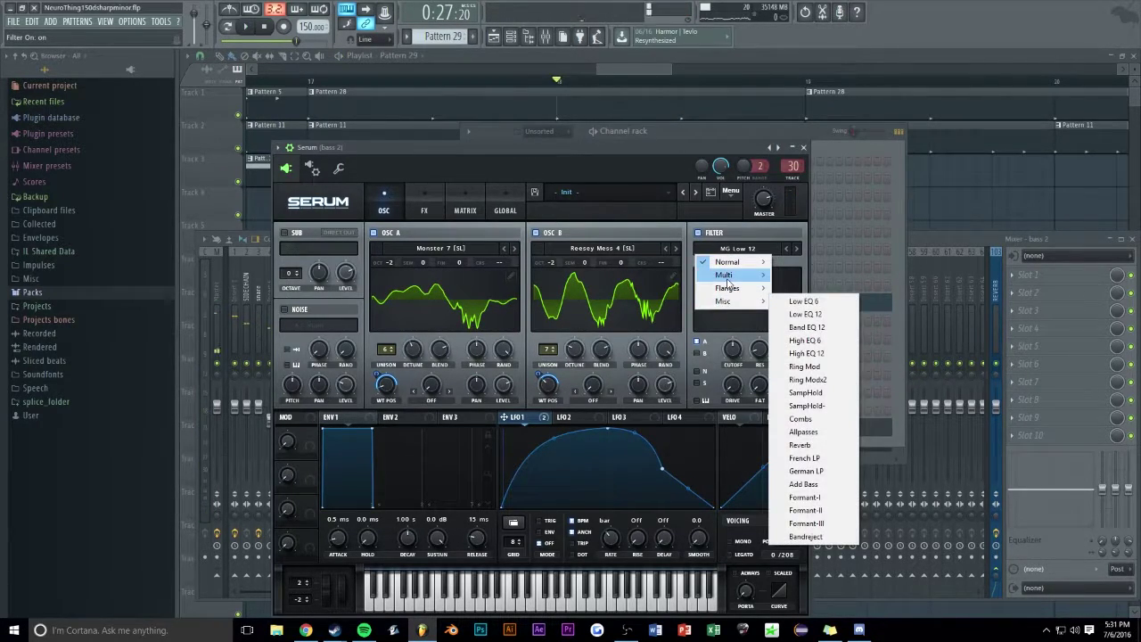
mouse_move(726, 261)
left_click(806, 411)
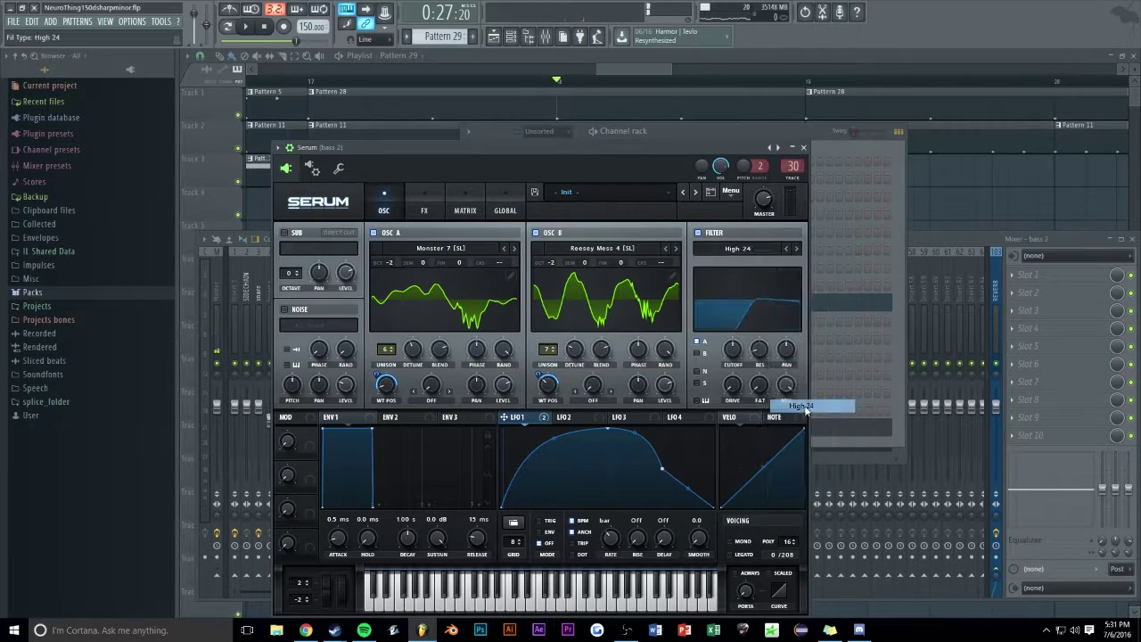
Route OSC A and OSC B through the filter, lower its cutoff to 8 Hz and assign Macro 1 to the cutoff
key("space")
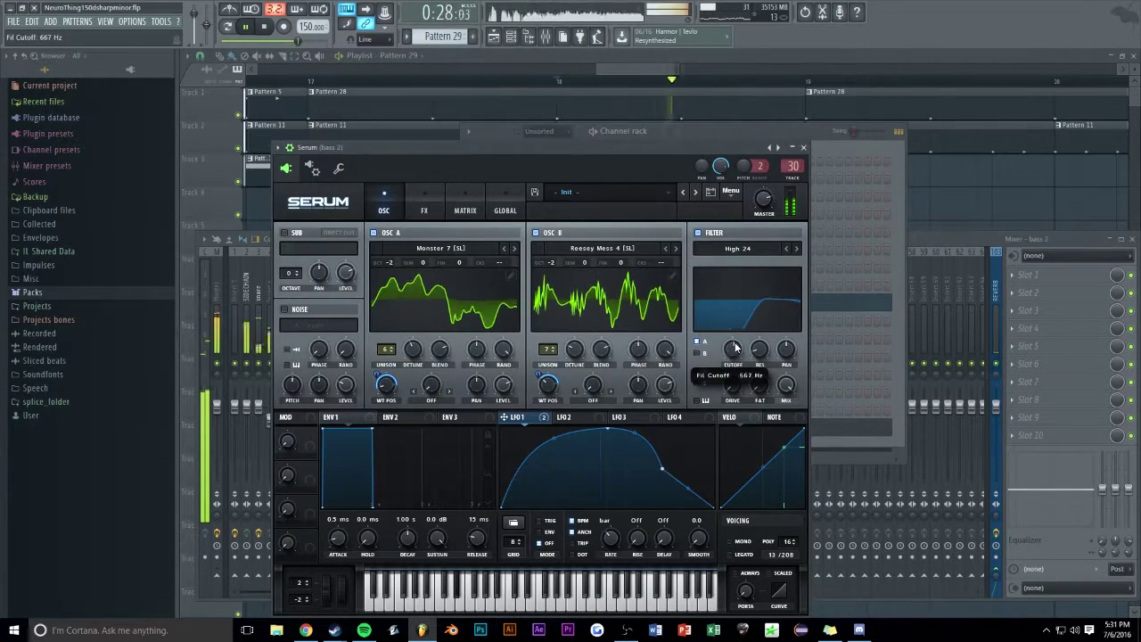
left_click_drag(735, 348, 653, 389)
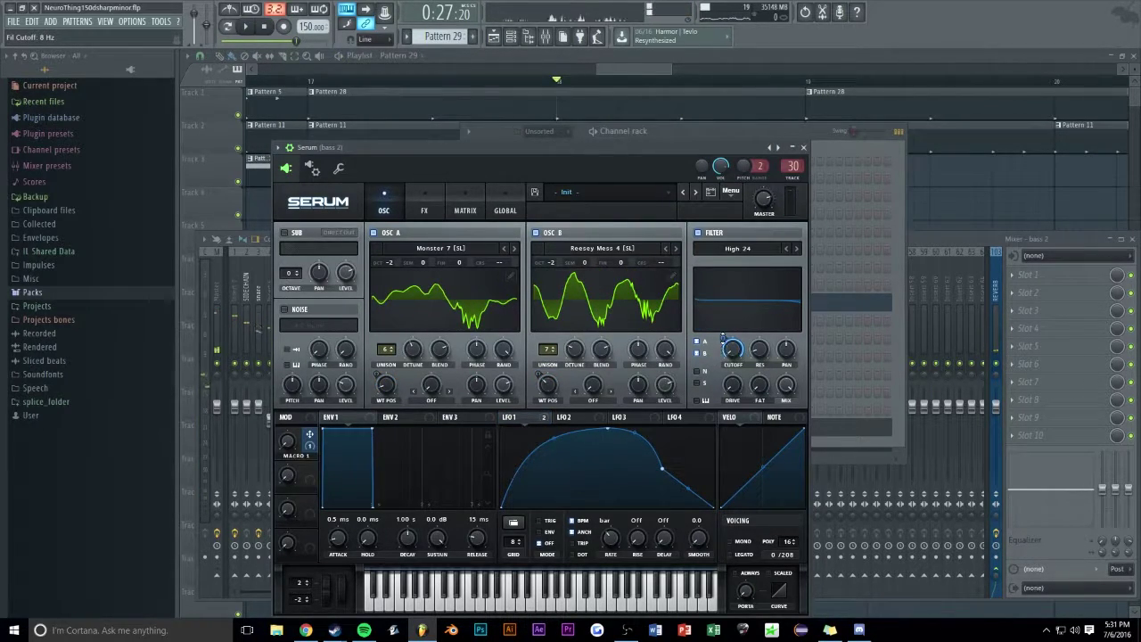
key("space")
mouse_move(287, 441)
left_mouse_down()
mouse_move(292, 366)
mouse_move(292, 453)
left_mouse_up()
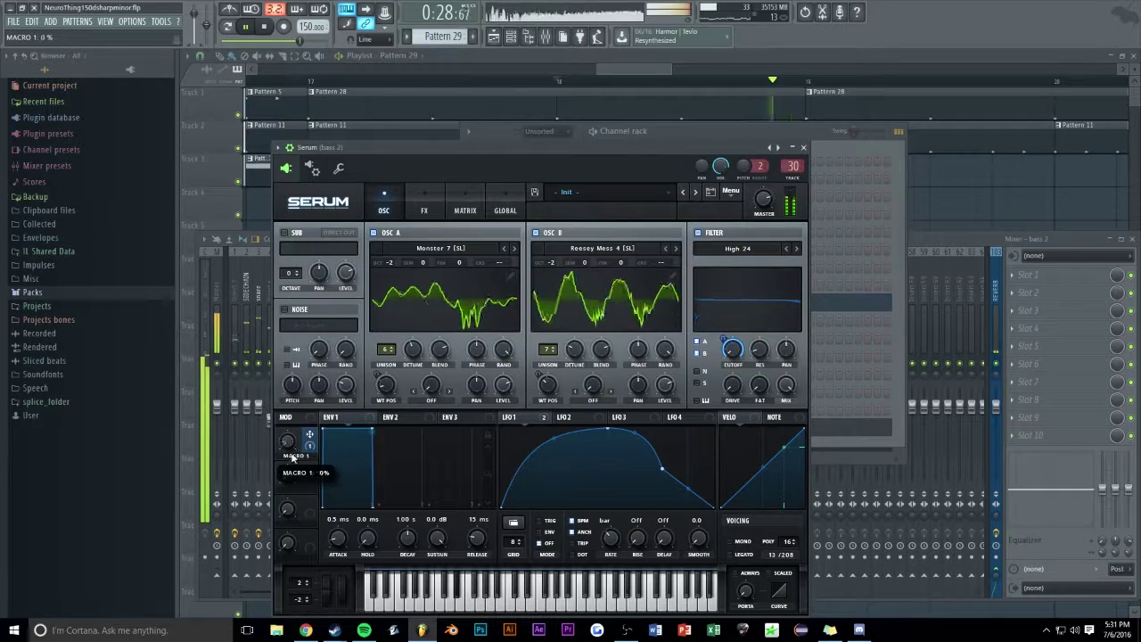
key("space")
key("space")
Enable a multiband compressor with a -10.6 dB threshold and a distortion in Serum's effects
left_click(426, 205)
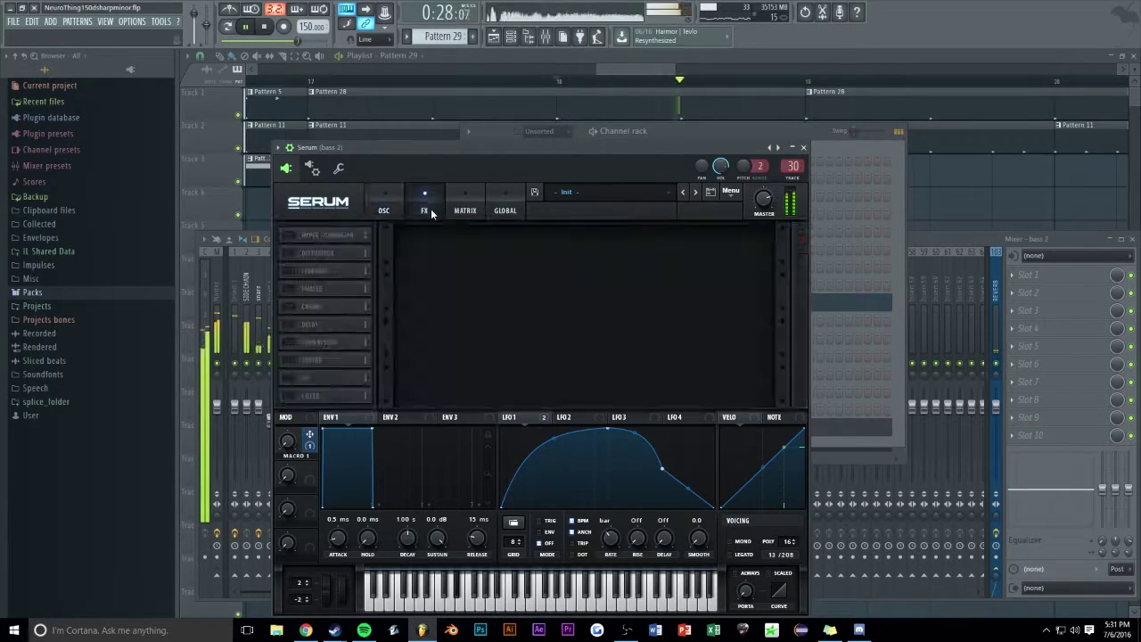
left_click(288, 342)
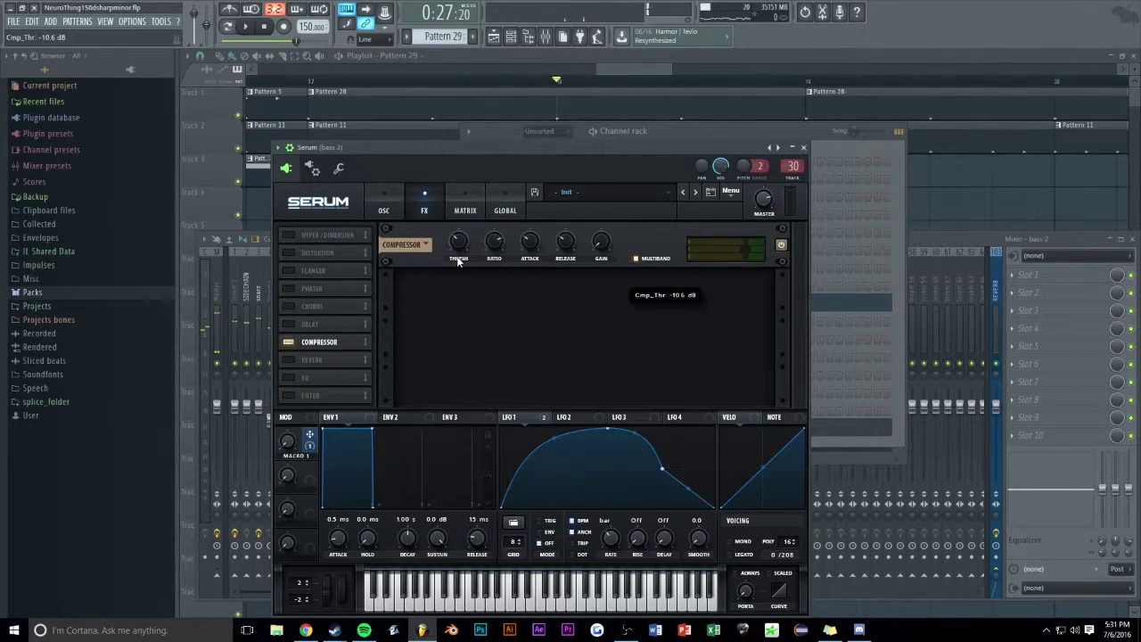
key("space")
left_click(288, 252)
key("space")
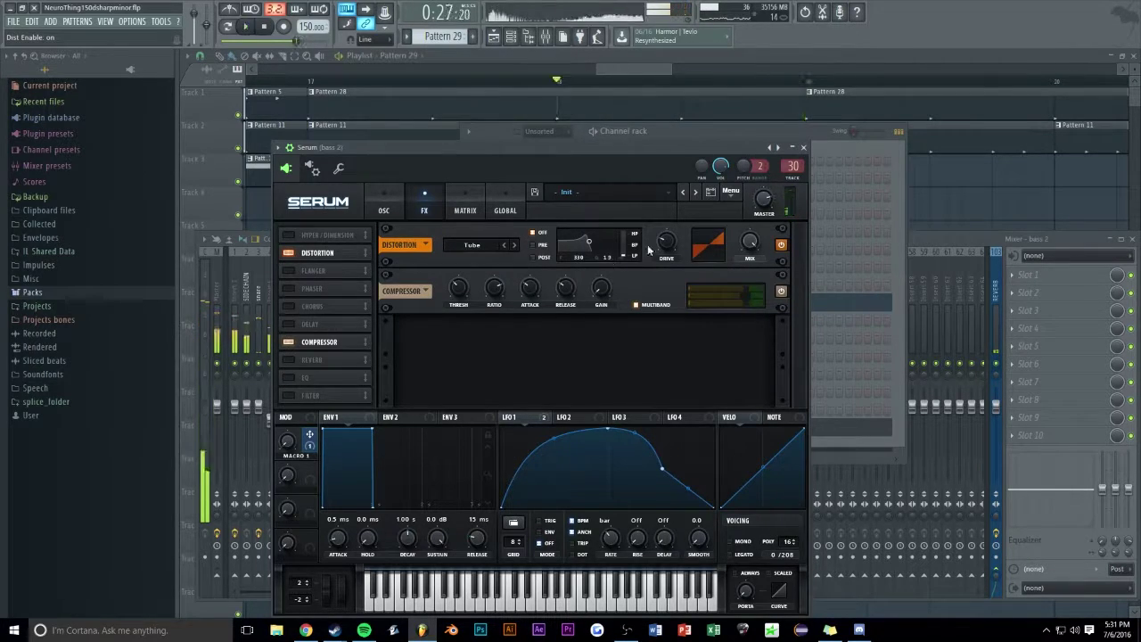
Set the distortion to Diode 1 with the master volume at 55%, and enable the plate reverb, auditioning Macro 1
left_click(474, 244)
left_click(476, 298)
key("space")
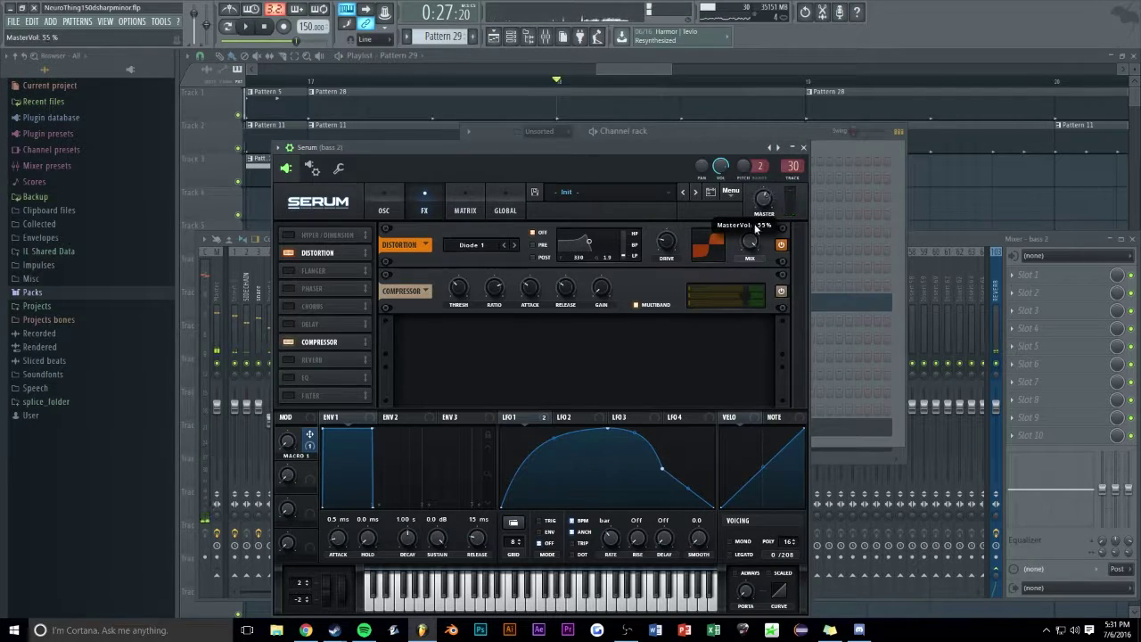
left_click(288, 359)
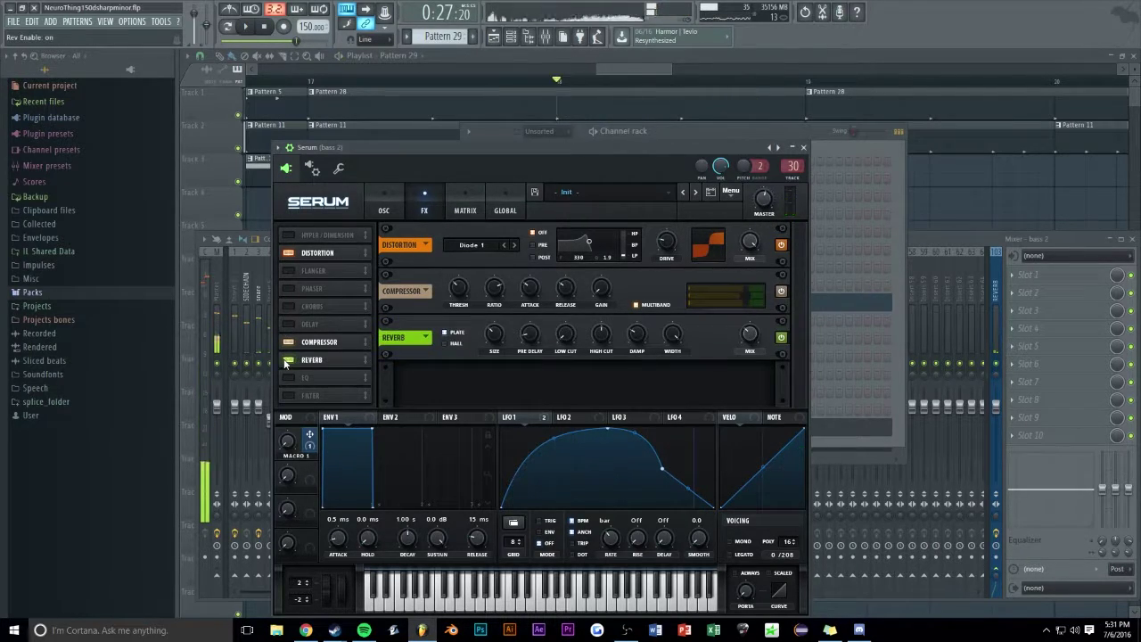
left_click_drag(289, 441, 285, 421)
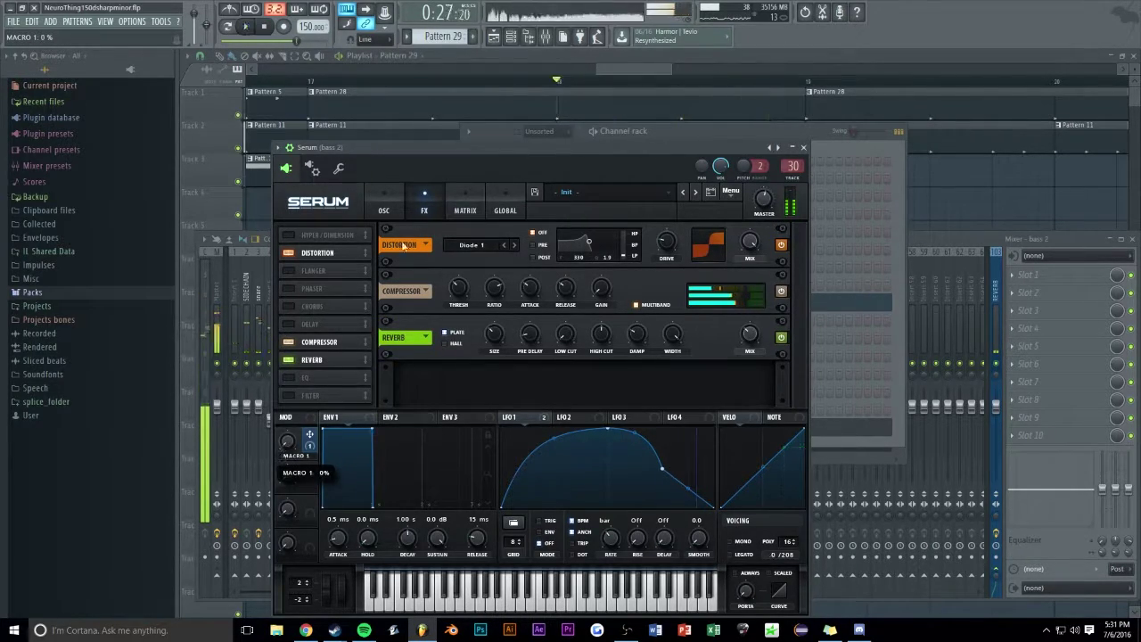
Select bar 18 in the playlist and create an automation clip there for Serum's Macro 1
left_click(635, 67)
scroll(634, 69, "up", 2)
left_click_drag(500, 82, 820, 93)
left_click(153, 22)
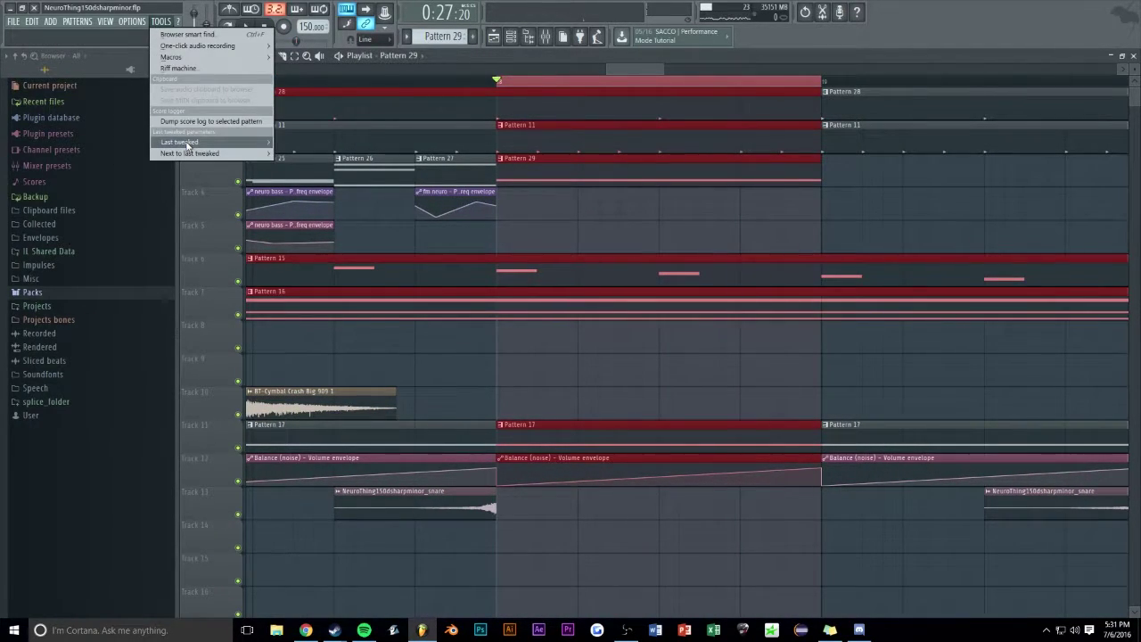
mouse_move(187, 145)
left_click(318, 210)
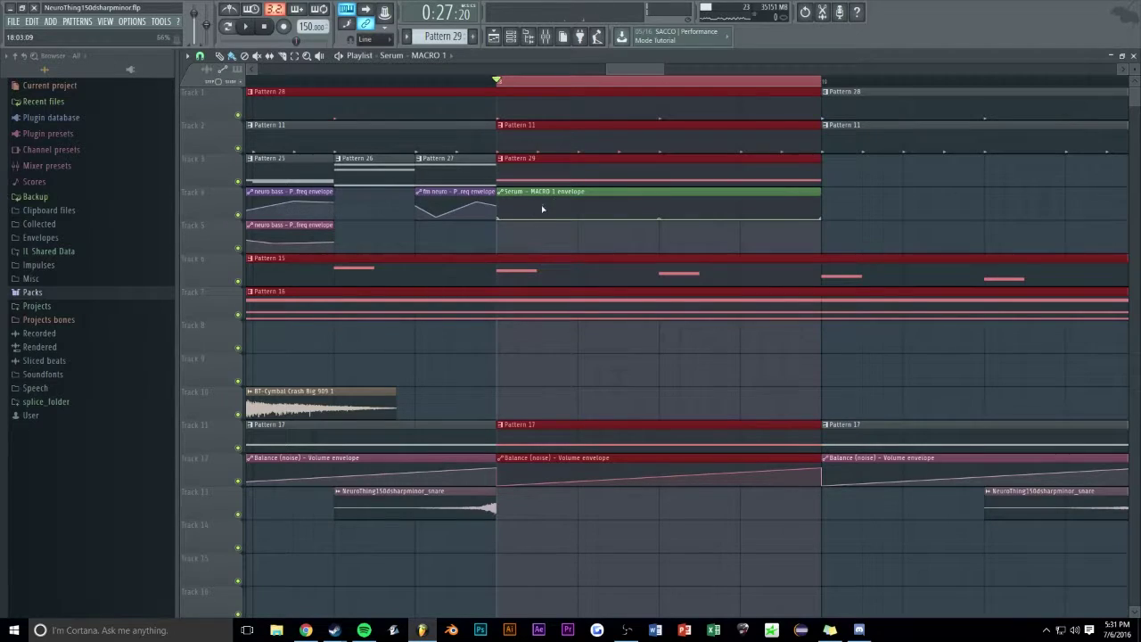
Shape the Macro 1 automation into three rising ramps restarting at a quarter and half of the bar, and clear the time selection
right_click(577, 198)
right_click(659, 196)
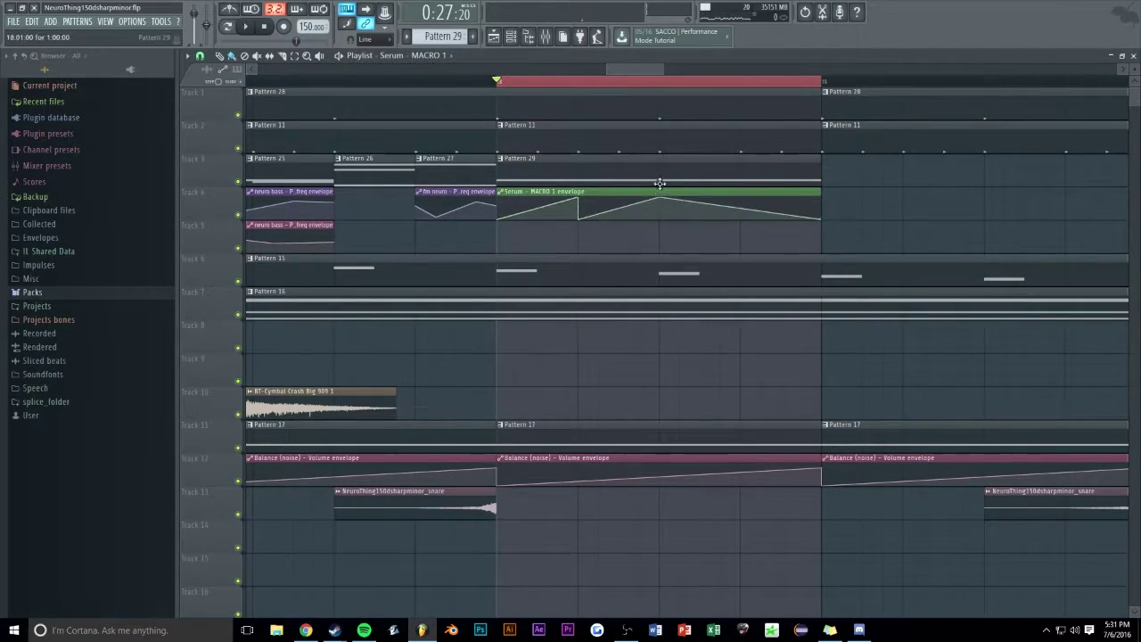
key("space")
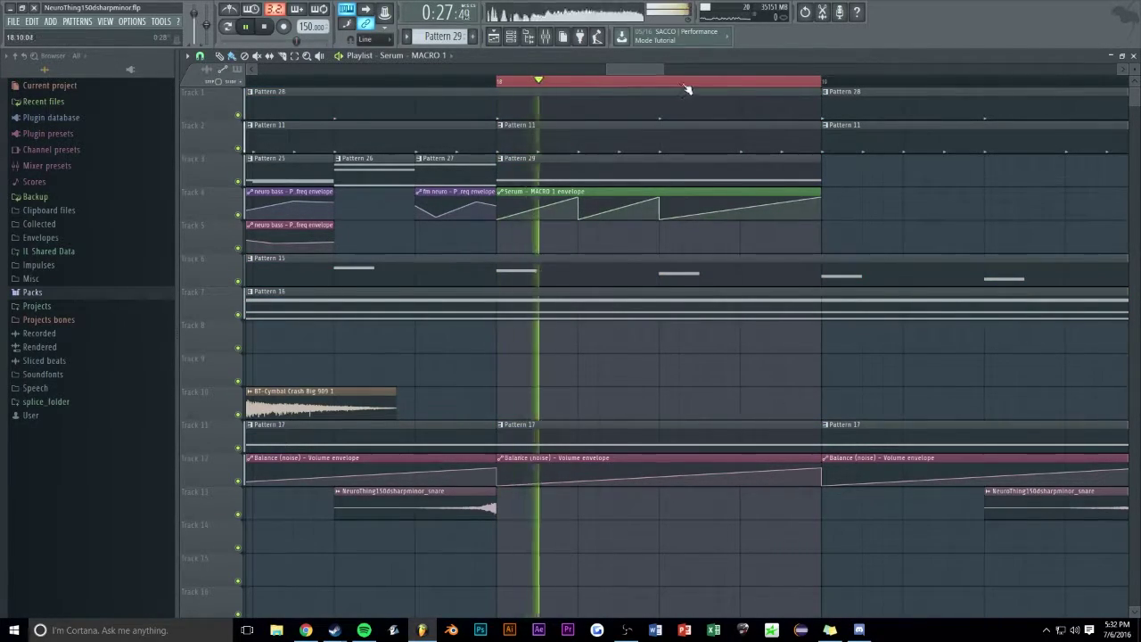
right_click(679, 83)
scroll(634, 92, "down", 1)
key("space")
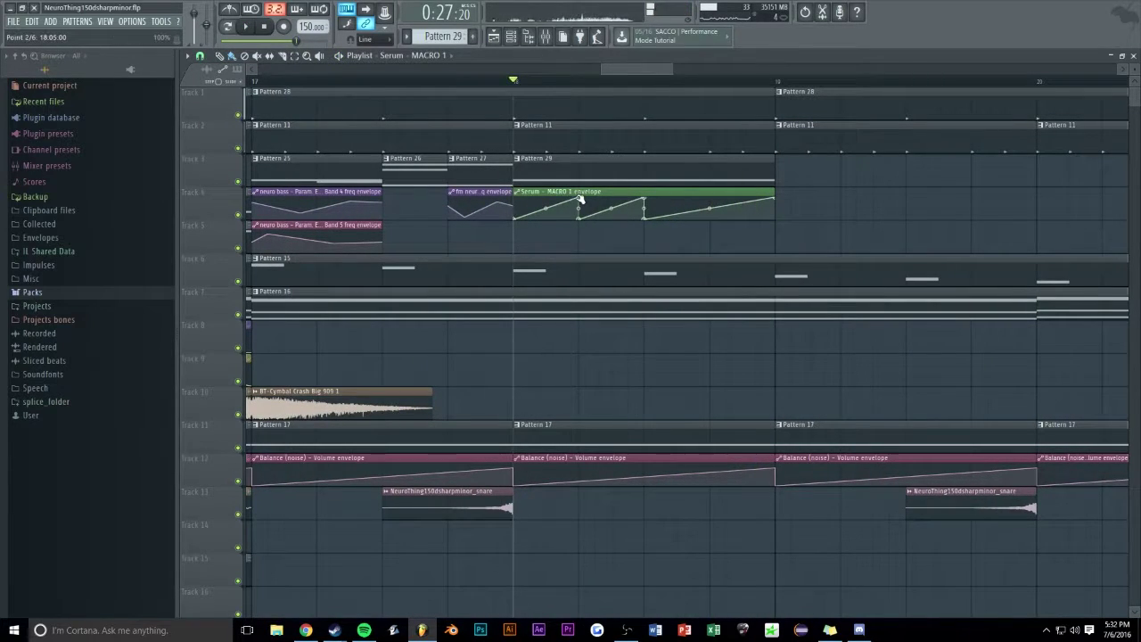
Adjust the maximum level of the Serum Macro 1 automation clip while the bar plays
double_click(593, 191)
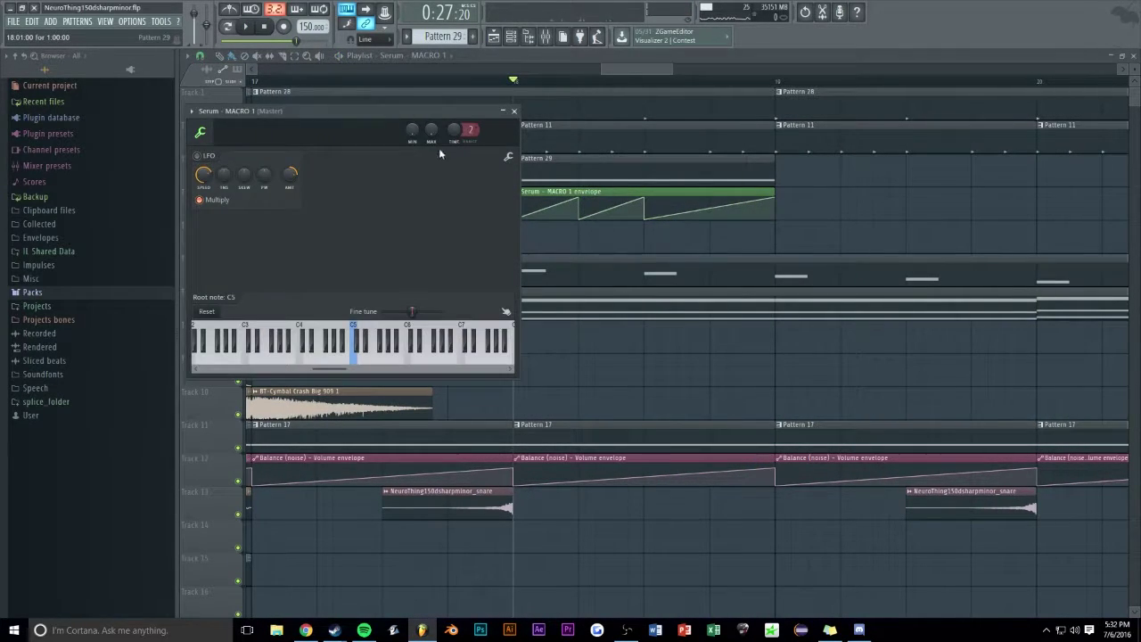
key("space")
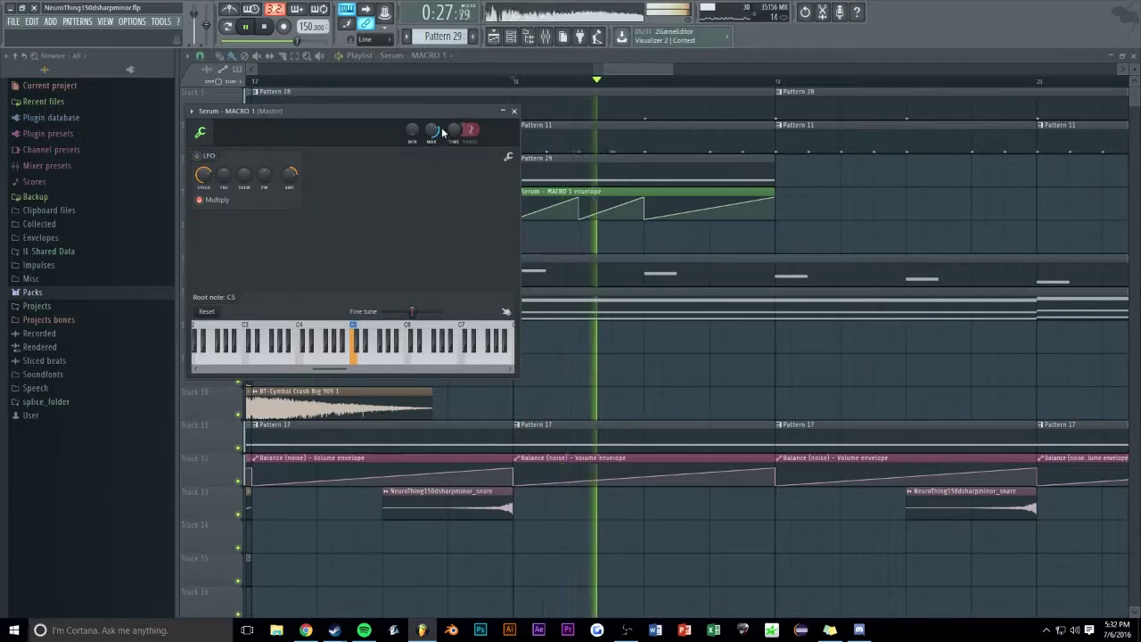
left_click(514, 111)
key("space")
Bend all three Macro 1 automation ramps into fast-rising curves that level off, and play the result
scroll(592, 147, "up", 2)
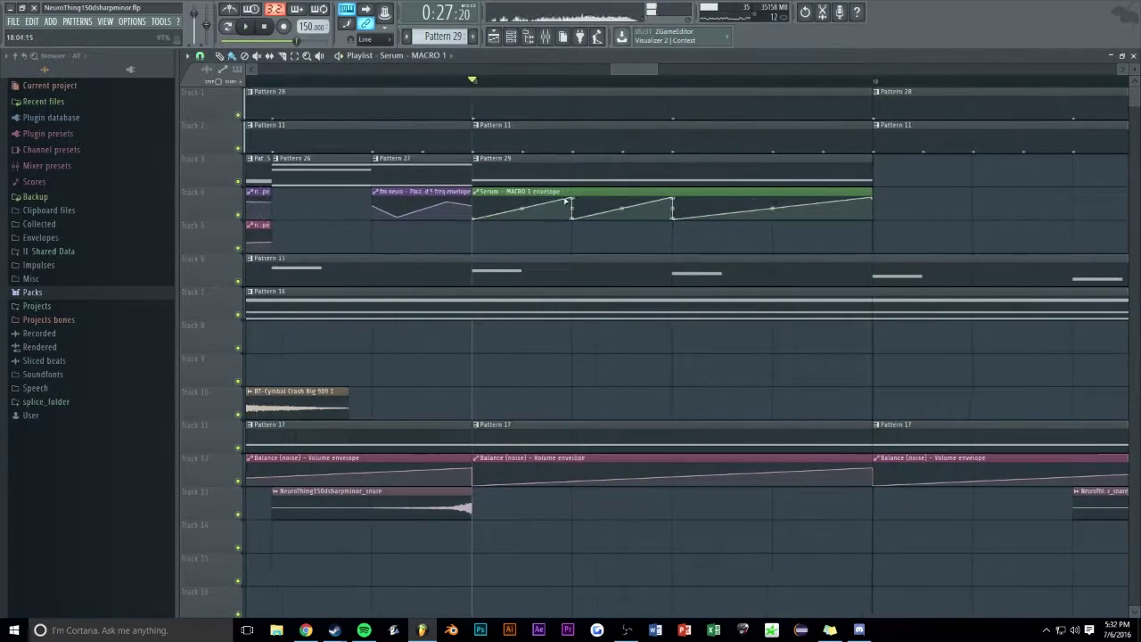
key("space")
left_click_drag(622, 208, 622, 211)
key("space")
left_click_drag(772, 209, 772, 196)
key("space")
key("space")
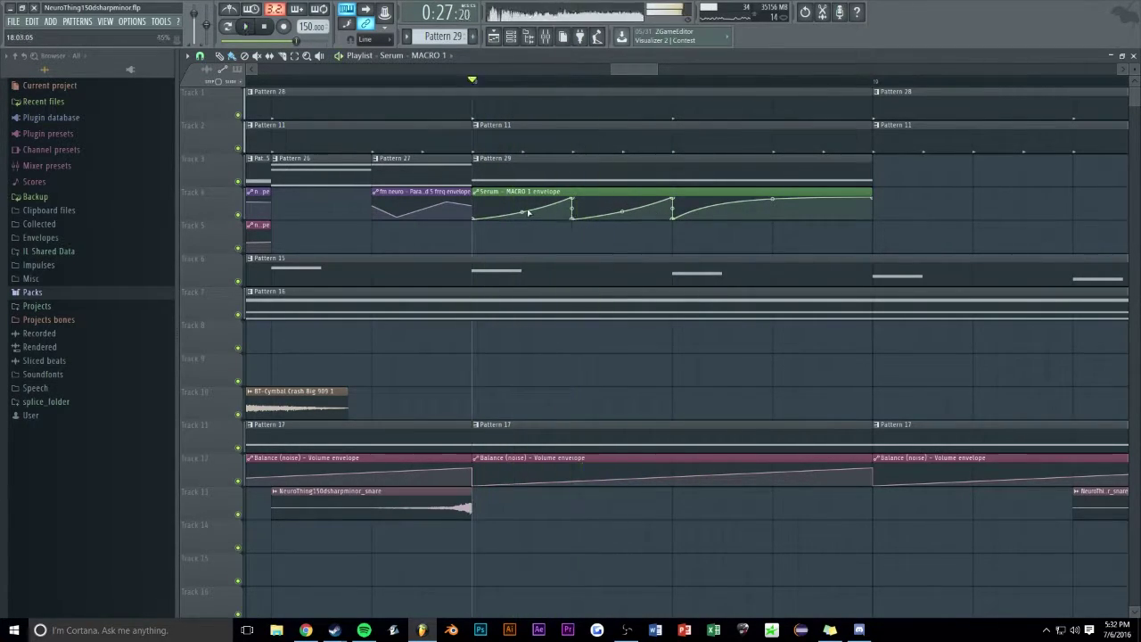
key("space")
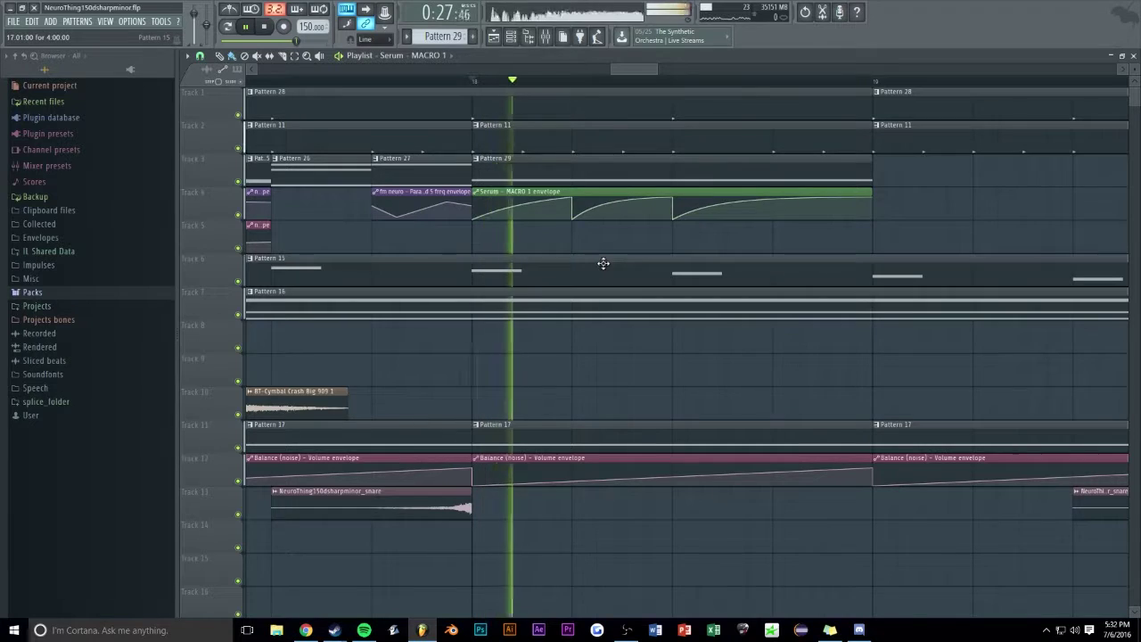
key("space")
key("space")
Enable Serum's Sub at 0% level, set both oscillators' warp to FM Sub Osc and assign Macro 1 to the warps, with 27 on OSC A
scroll(626, 70, "down", 6)
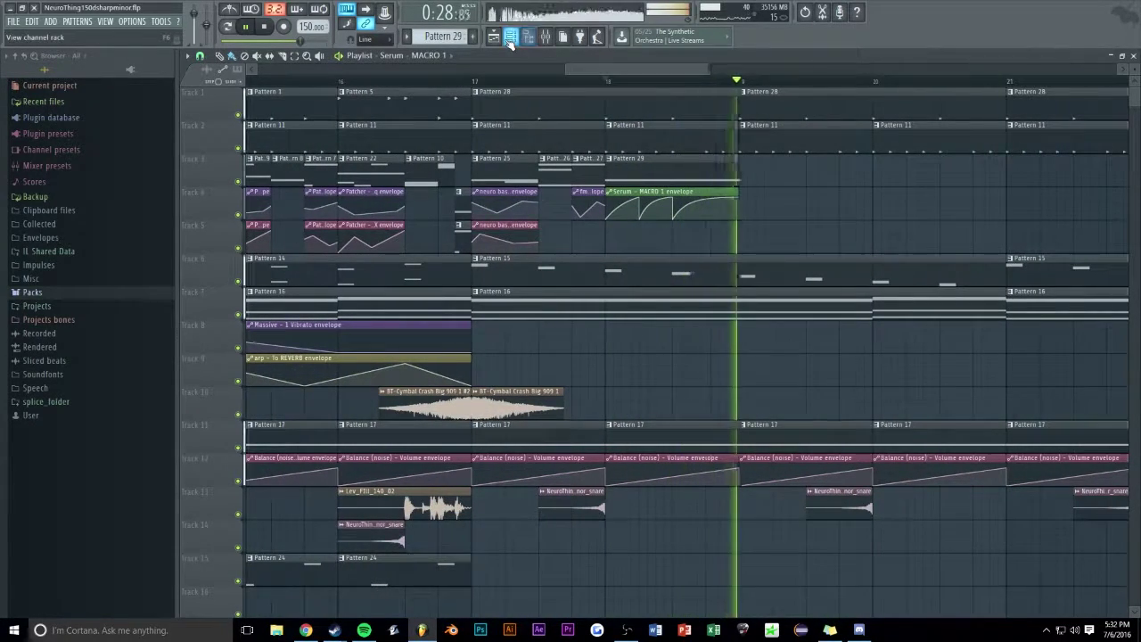
key("F6")
left_click(544, 131)
left_click(537, 183)
key("space")
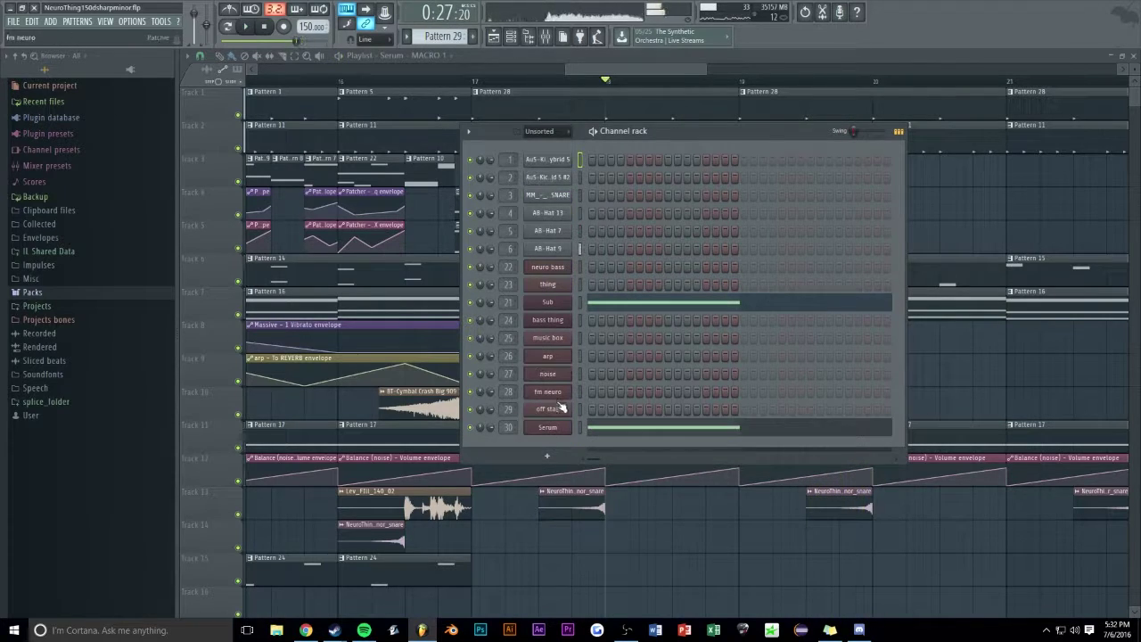
left_click(554, 427)
left_click_drag(470, 156, 500, 107)
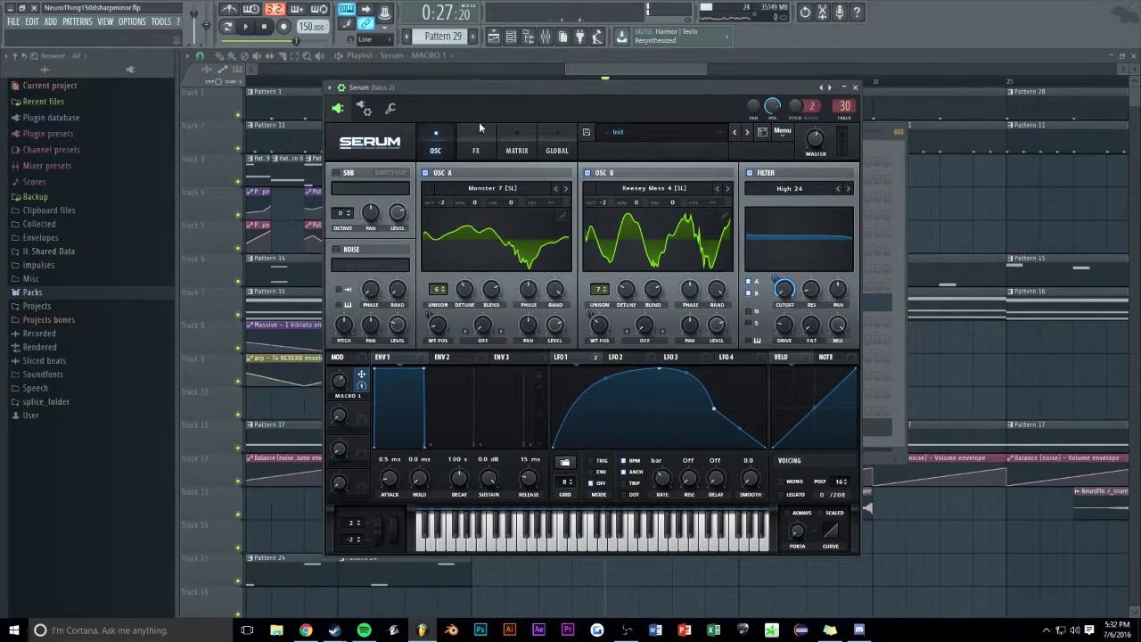
left_click(488, 340)
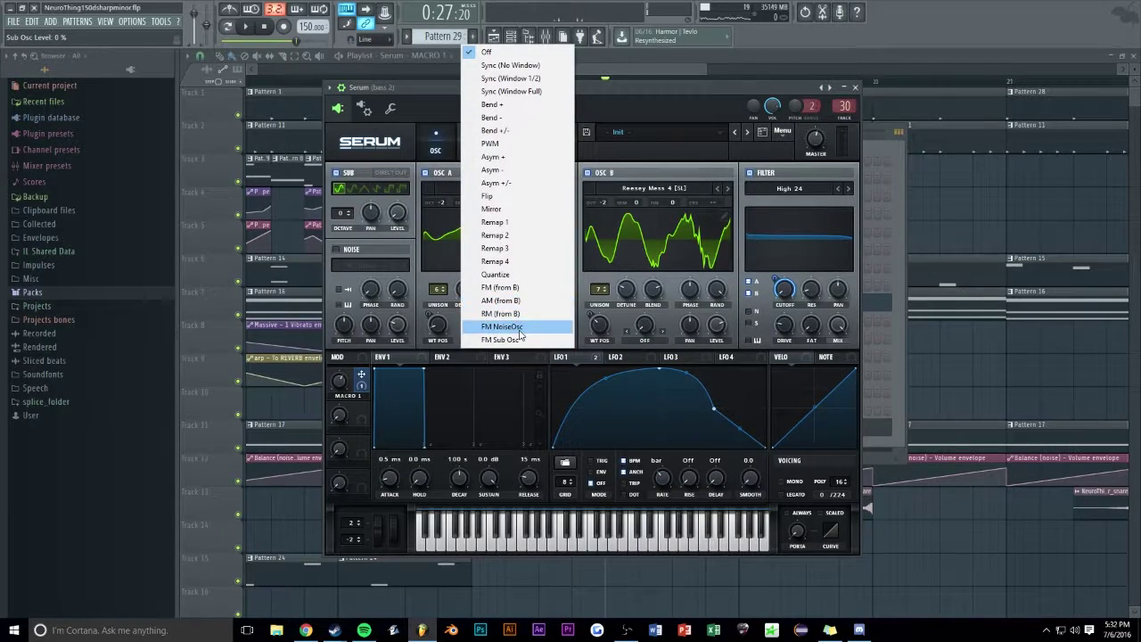
left_click(517, 340)
left_click(627, 331)
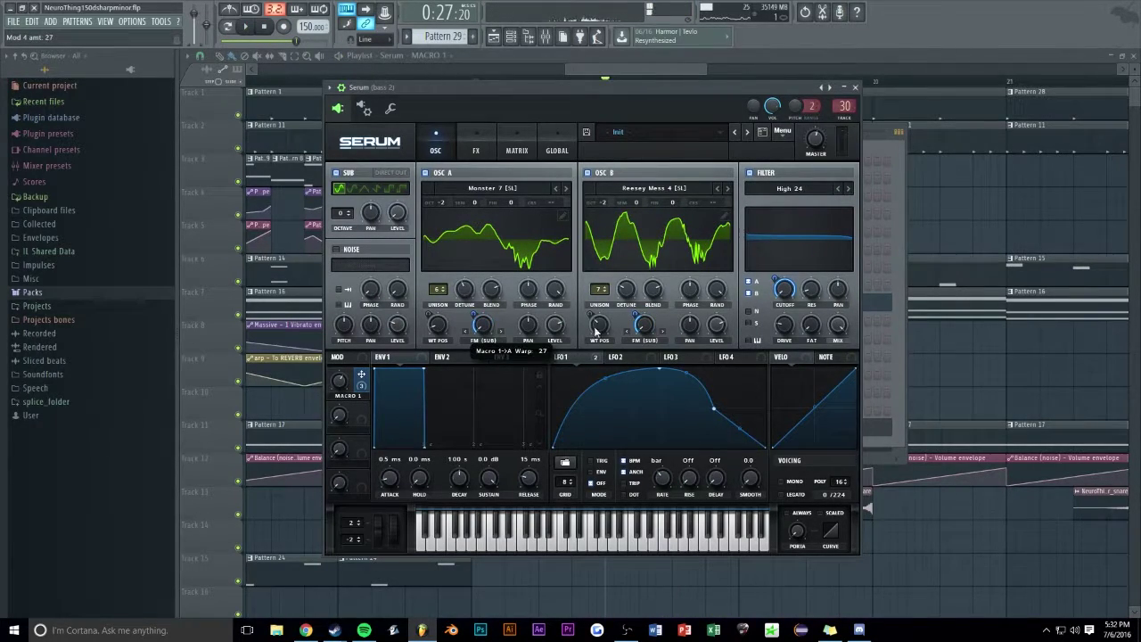
key("space")
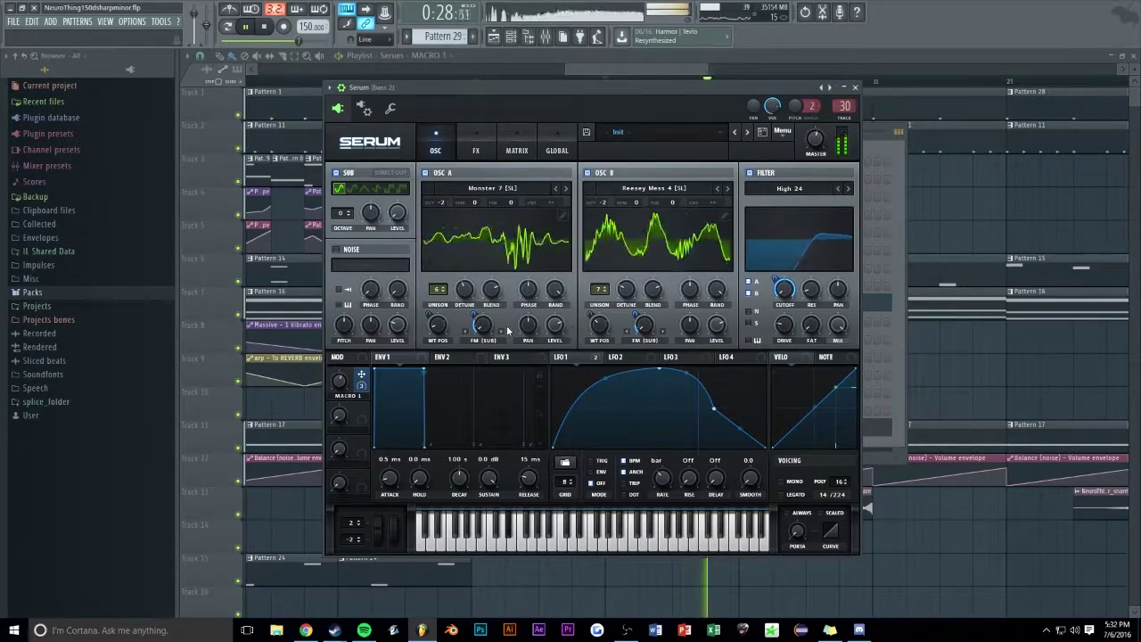
Save the project while playing the whole arrangement from the start through bar 18
key("Escape")
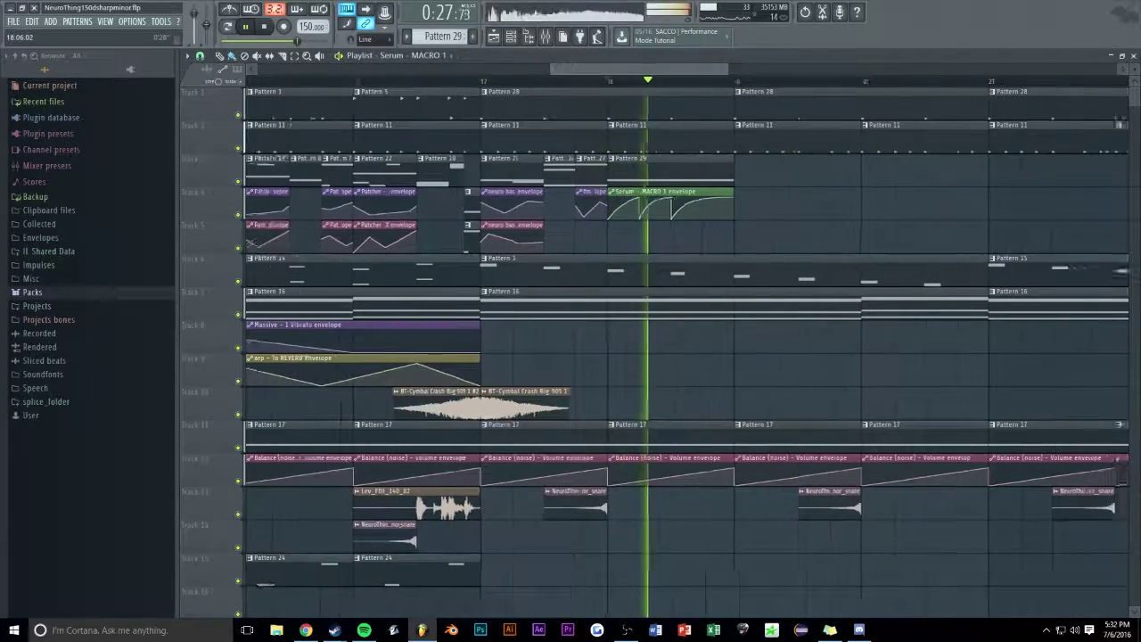
scroll(614, 69, "down", 5)
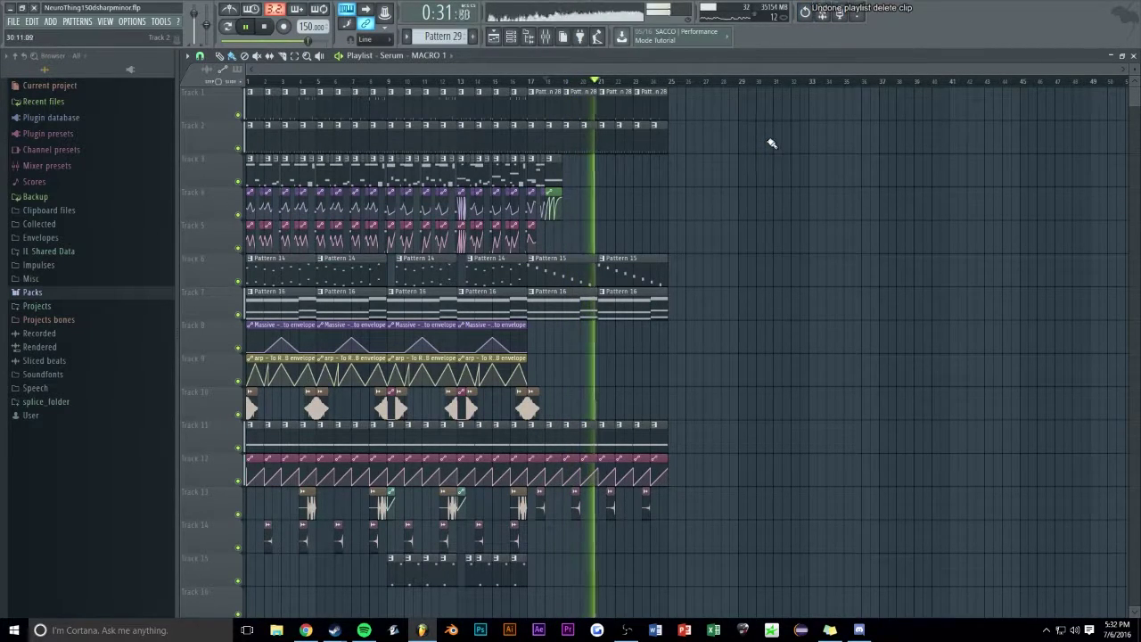
key("space")
key("space")
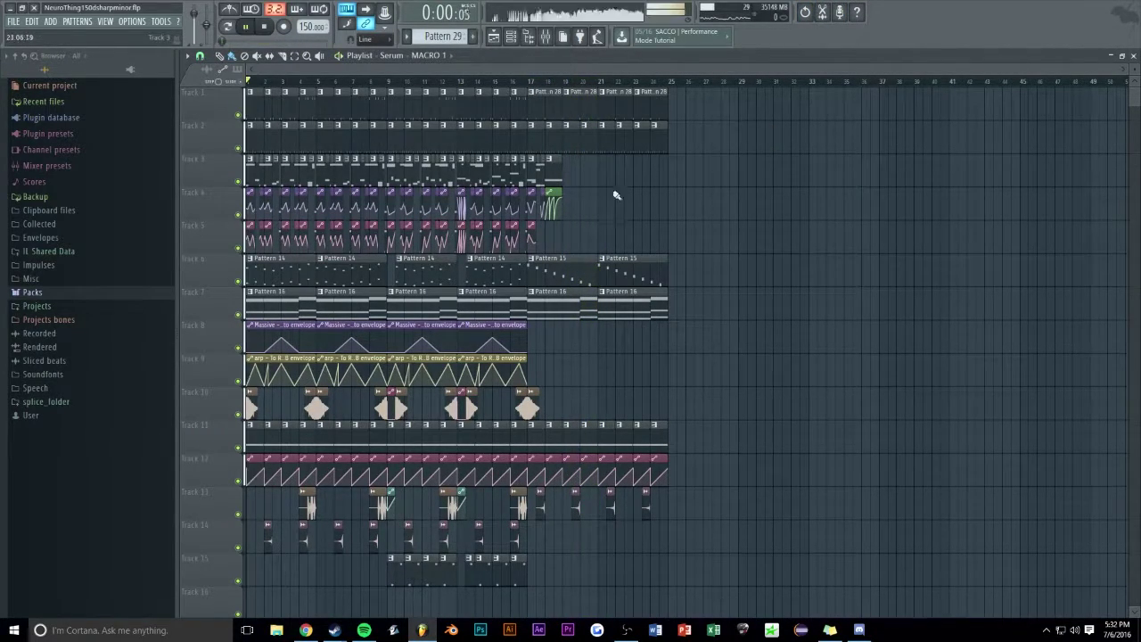
key("ctrl+s")
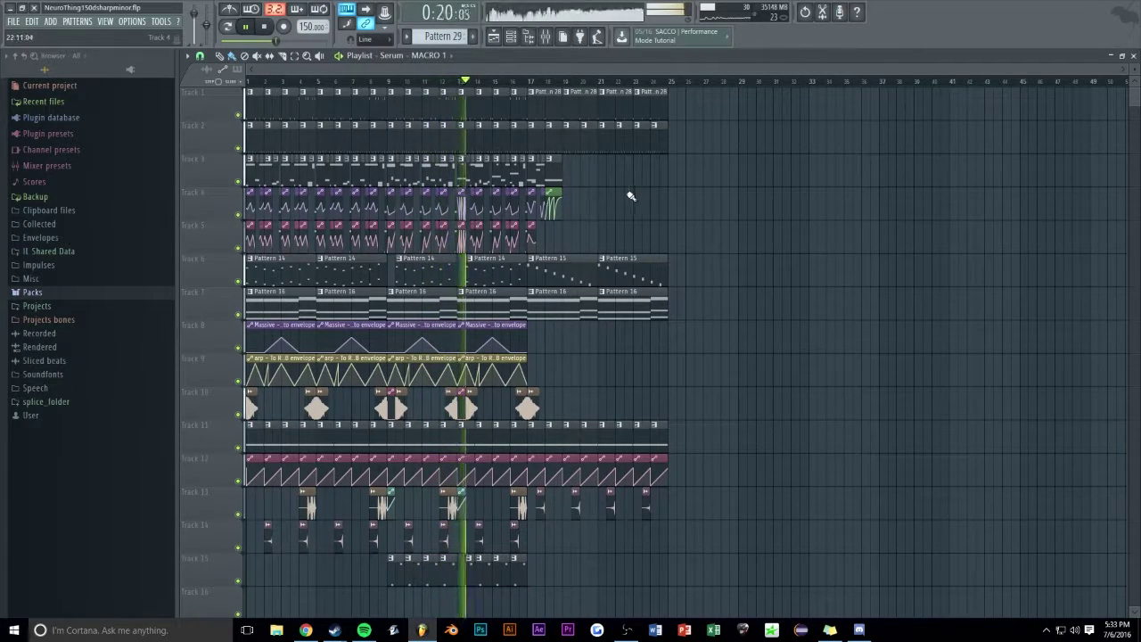
scroll(472, 69, "up", 5)
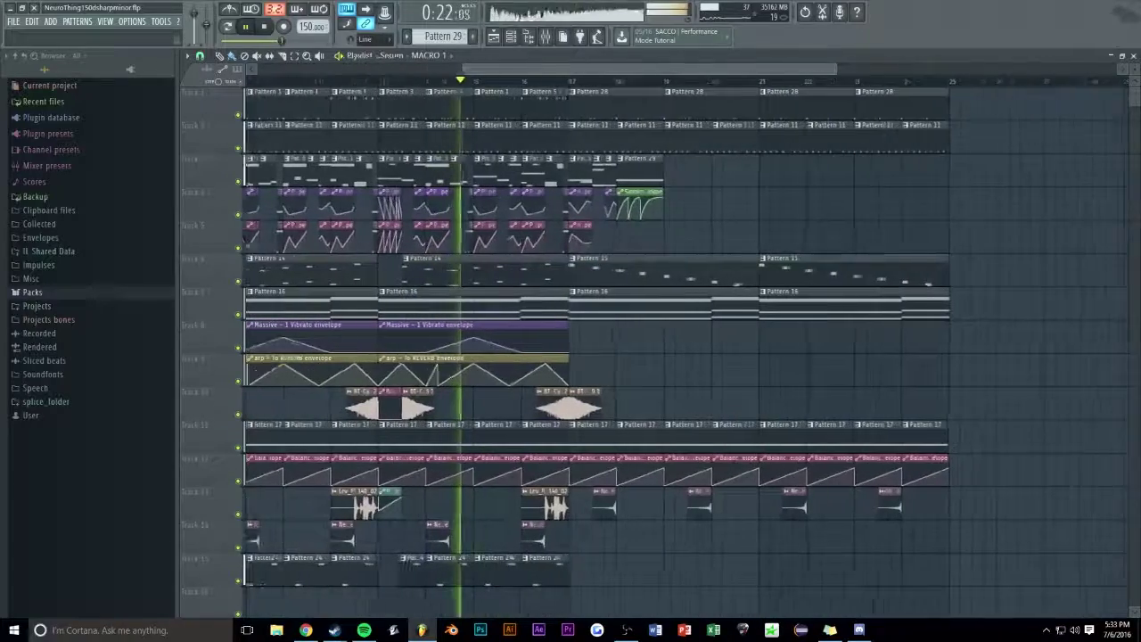
scroll(513, 66, "up", 3)
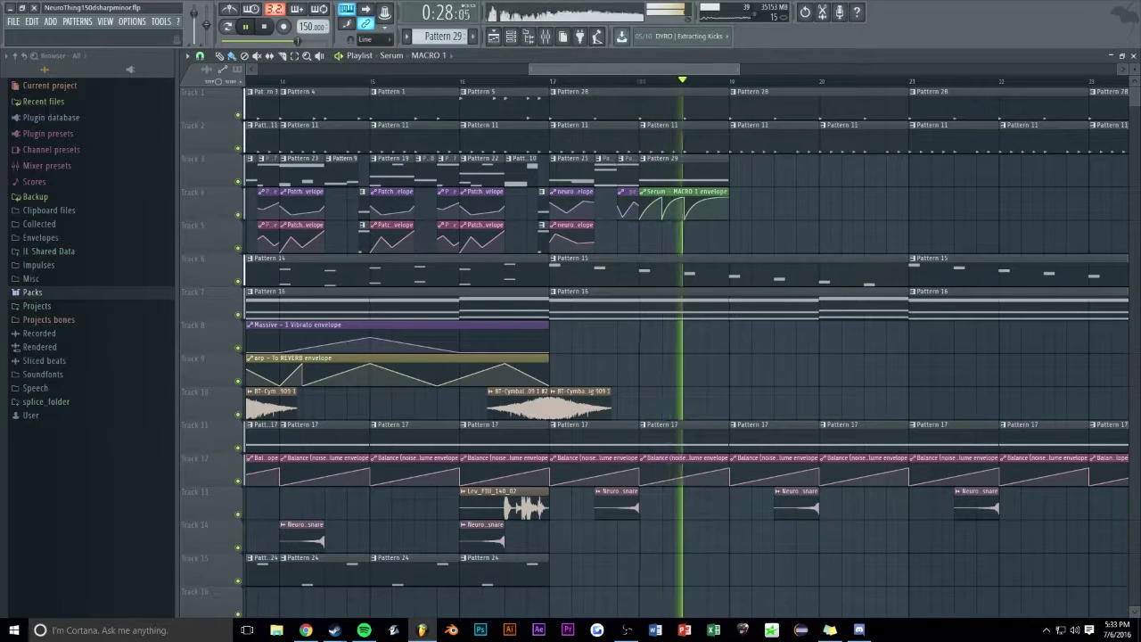
Place a second Serum Macro 1 automation clip over the second half of bar 18 on Track 4 and play it
scroll(534, 68, "up", 1)
key("space")
scroll(584, 70, "up", 1)
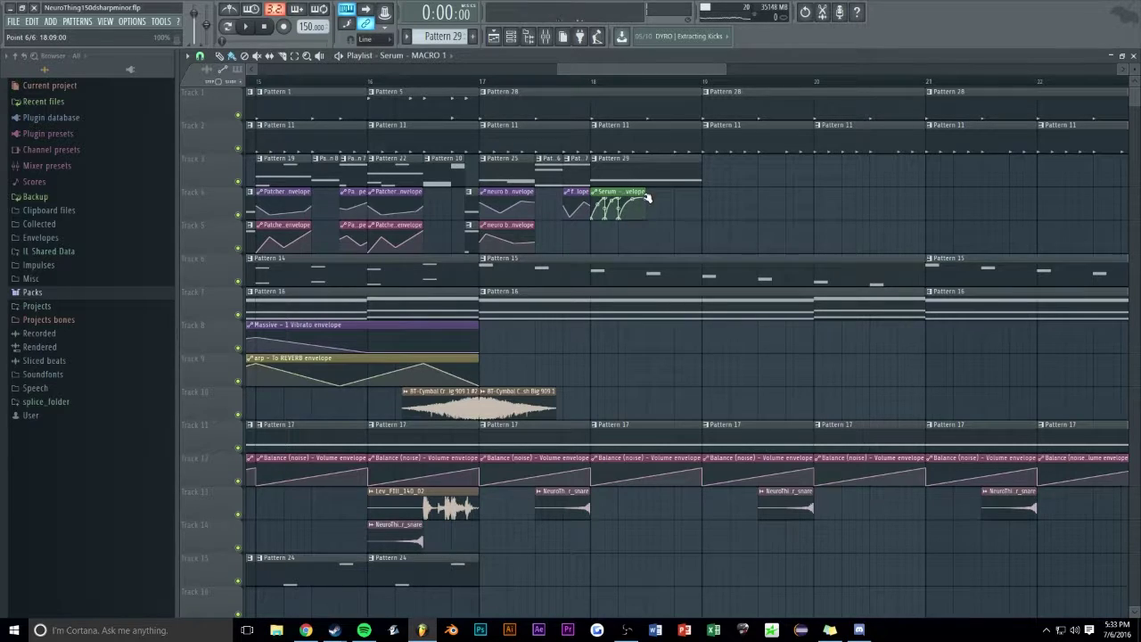
left_click(669, 201)
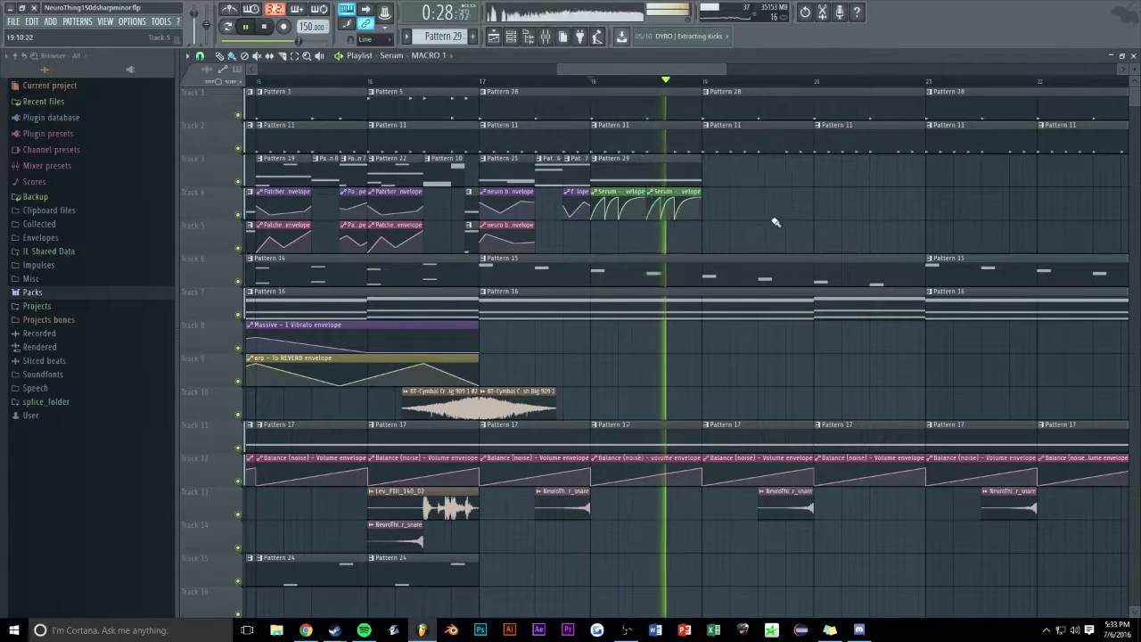
scroll(594, 162, "up", 3)
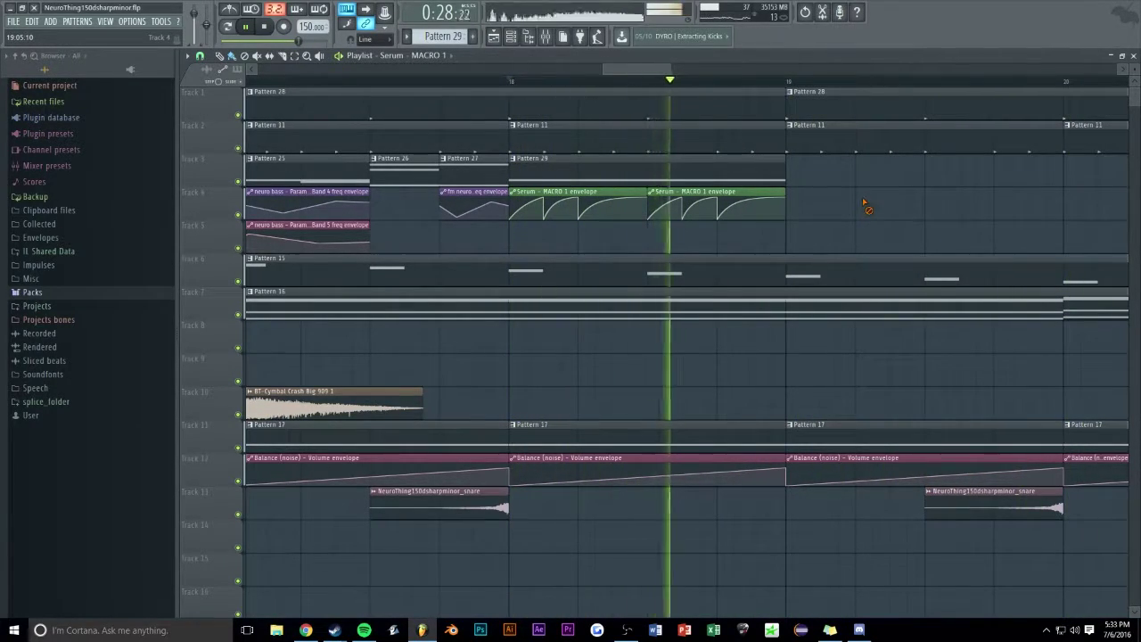
scroll(820, 201, "down", 3)
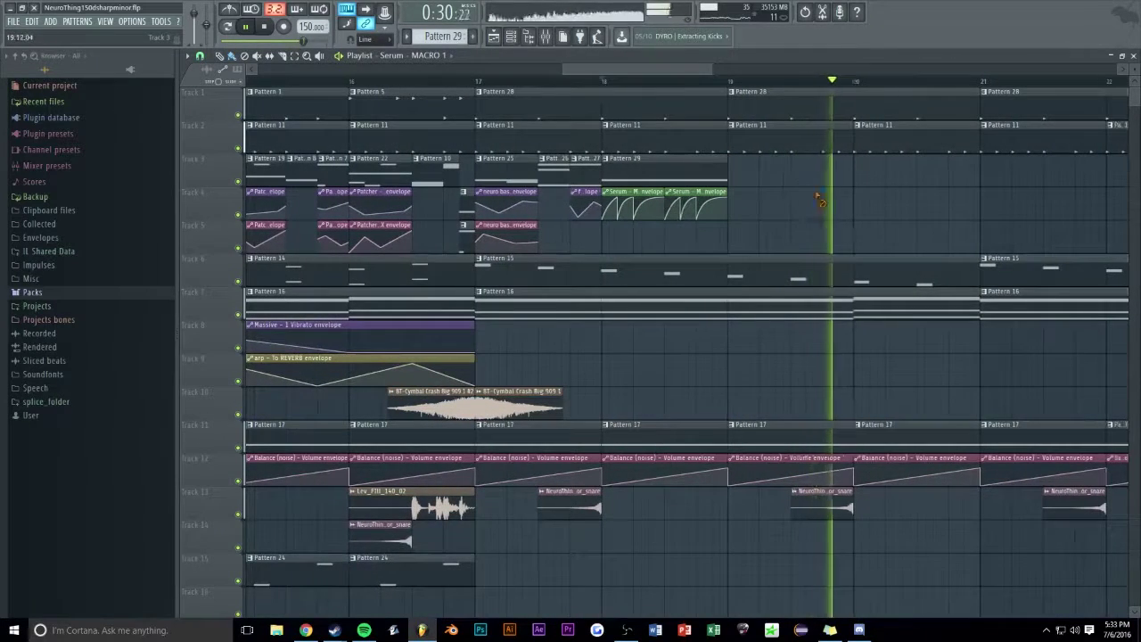
Make the Track 1 drum clip at bar 17 unique, add a first-kick hit on step 13, and play it
right_click(482, 94)
left_click(514, 162)
double_click(479, 101)
key("space")
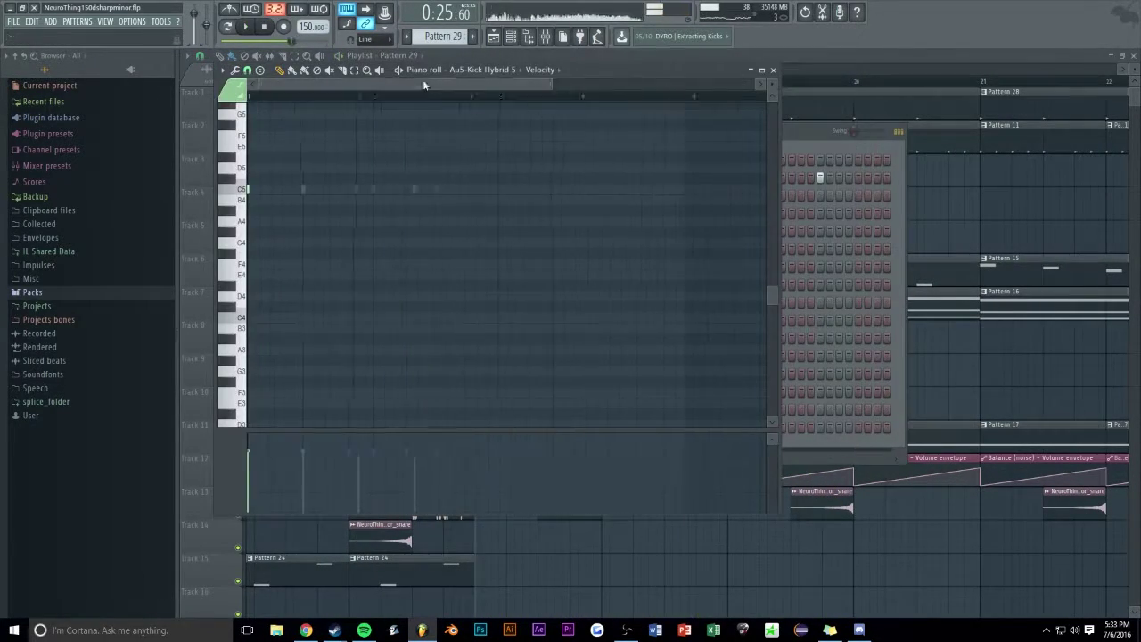
left_click(773, 70)
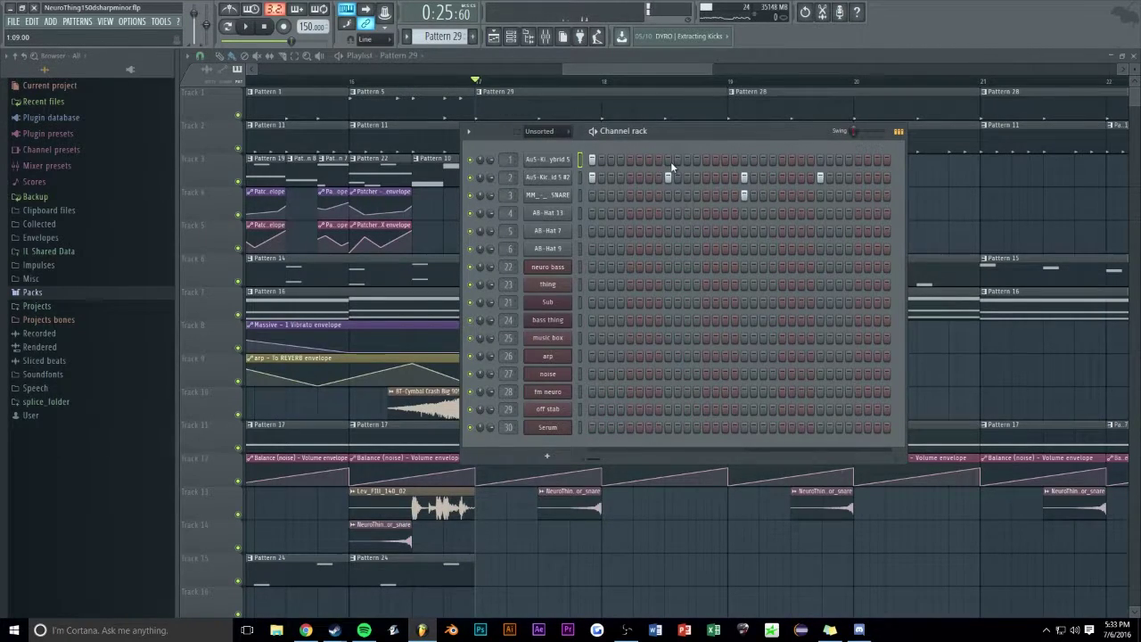
key("space")
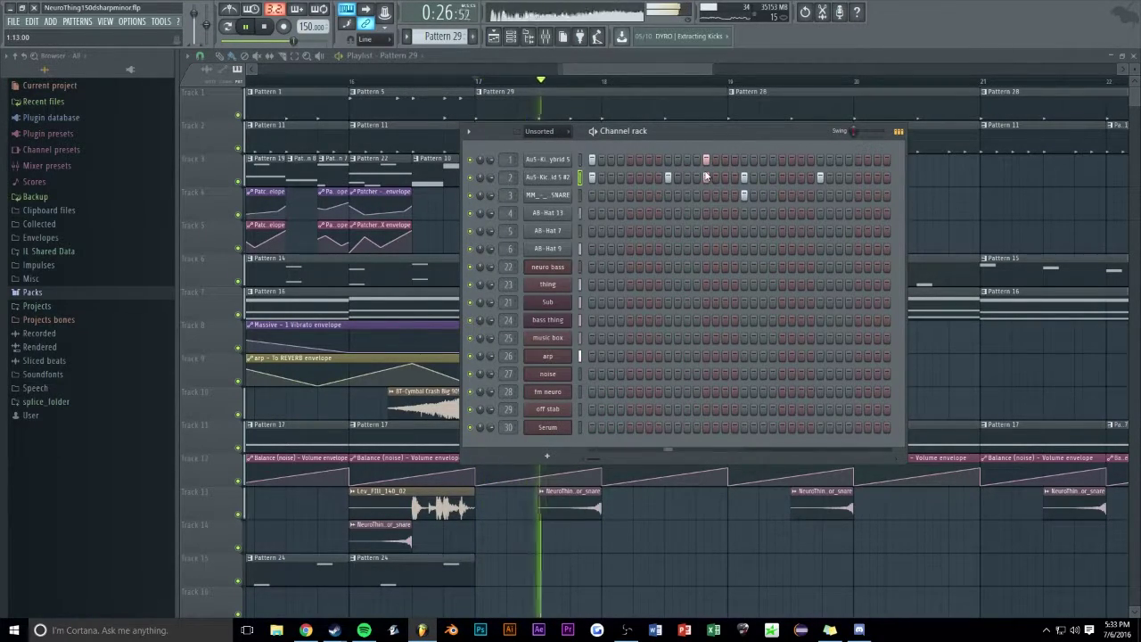
right_click(993, 186)
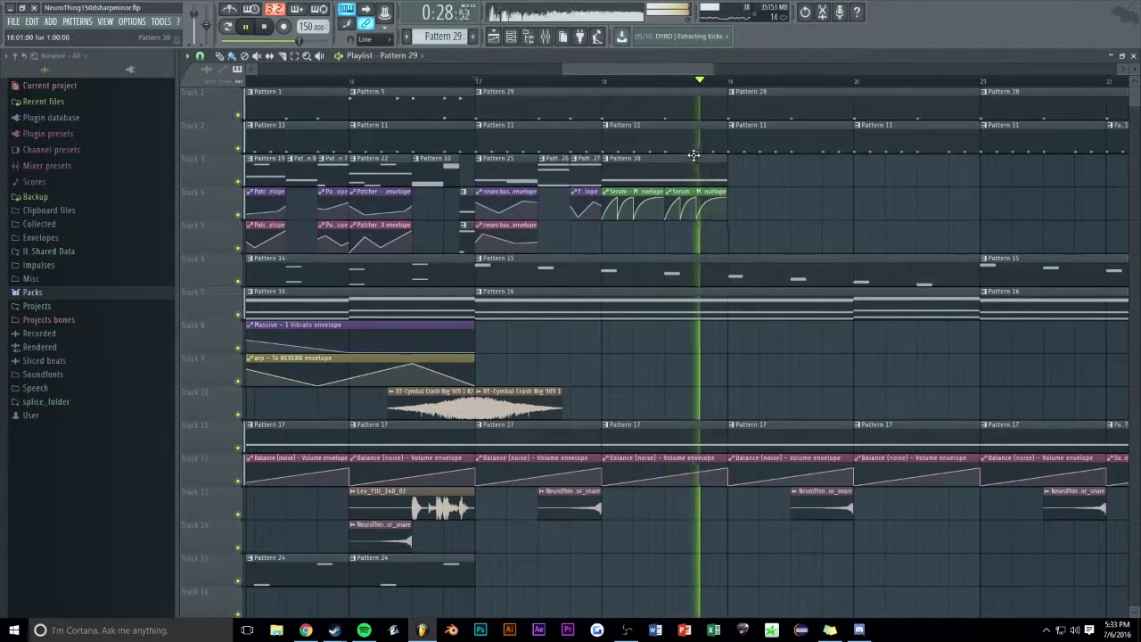
Make the Track 1 drum clip at bar 19 unique, open its steps in the channel rack, and play the section
scroll(646, 68, "down", 2)
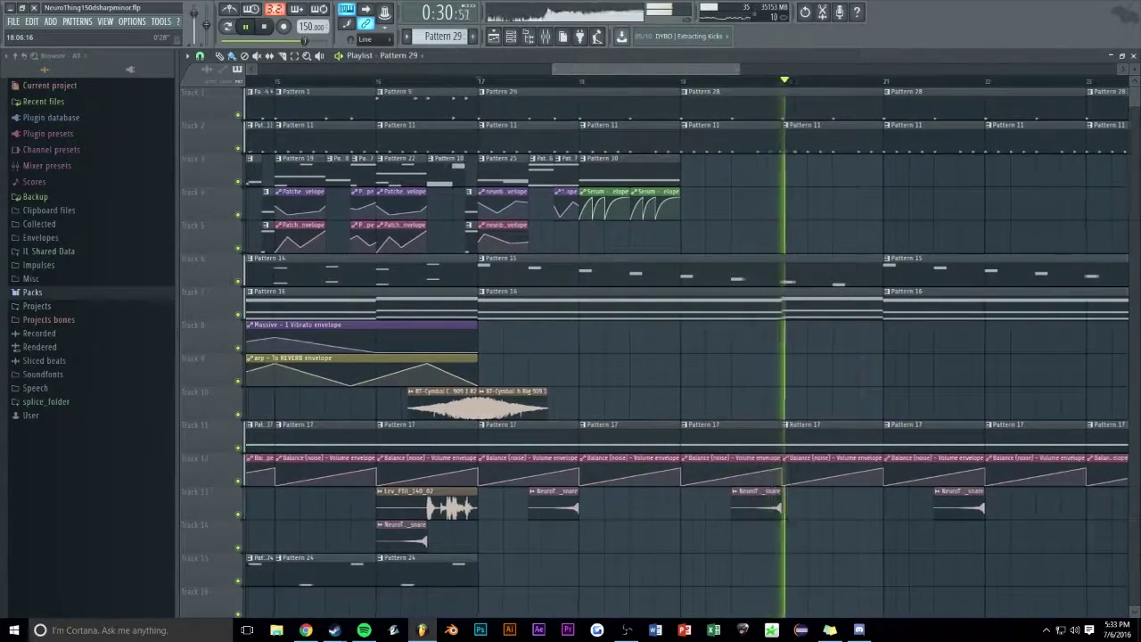
scroll(646, 68, "down", 2)
key("space")
right_click(565, 99)
left_click(601, 149)
right_click(571, 100)
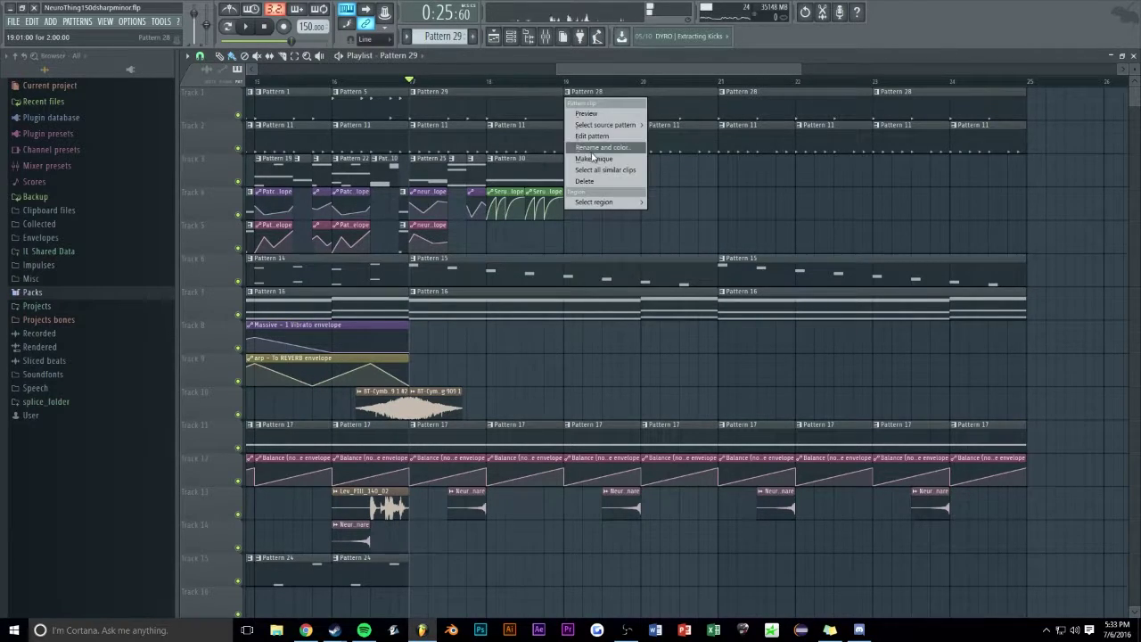
double_click(613, 101)
left_click(777, 70)
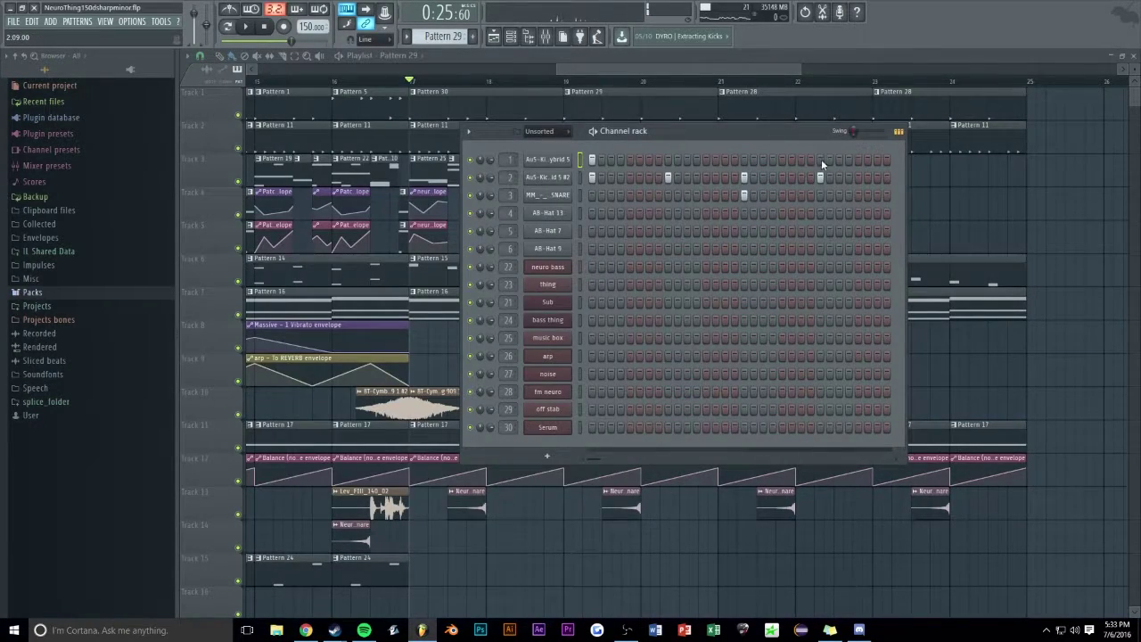
key("space")
right_click(963, 190)
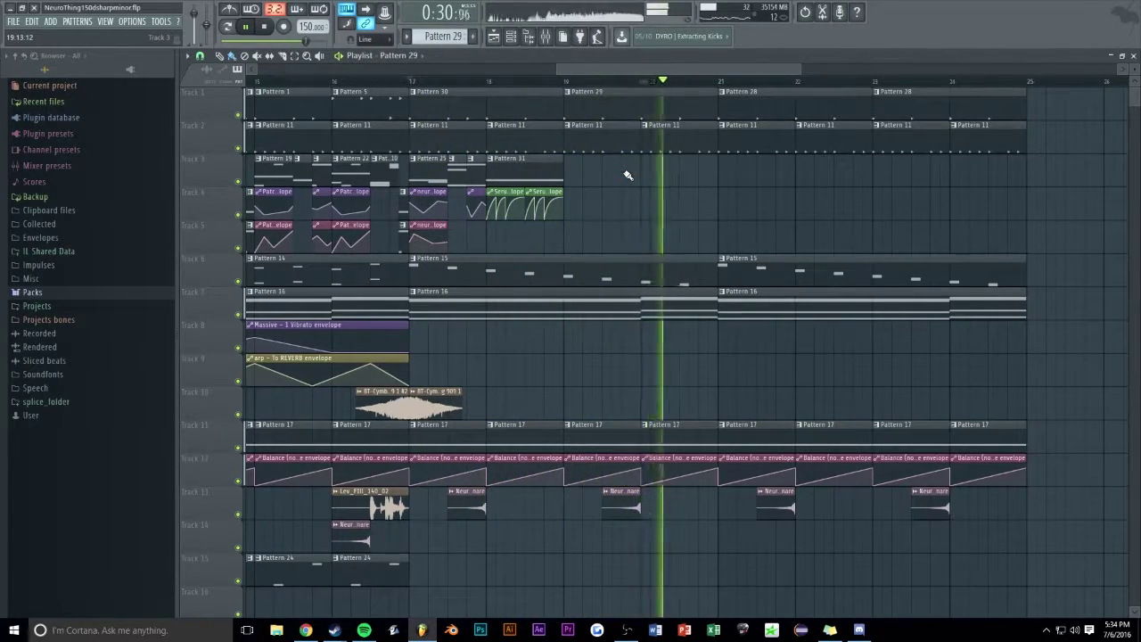
Replace the drum clips at bars 21 and 23 with copies of the two unique drum patterns from bars 17 and 19, and play
key("space")
left_click(773, 111, "ctrl")
key("ctrl+x")
key("ctrl+v")
scroll(615, 70, "down", 3)
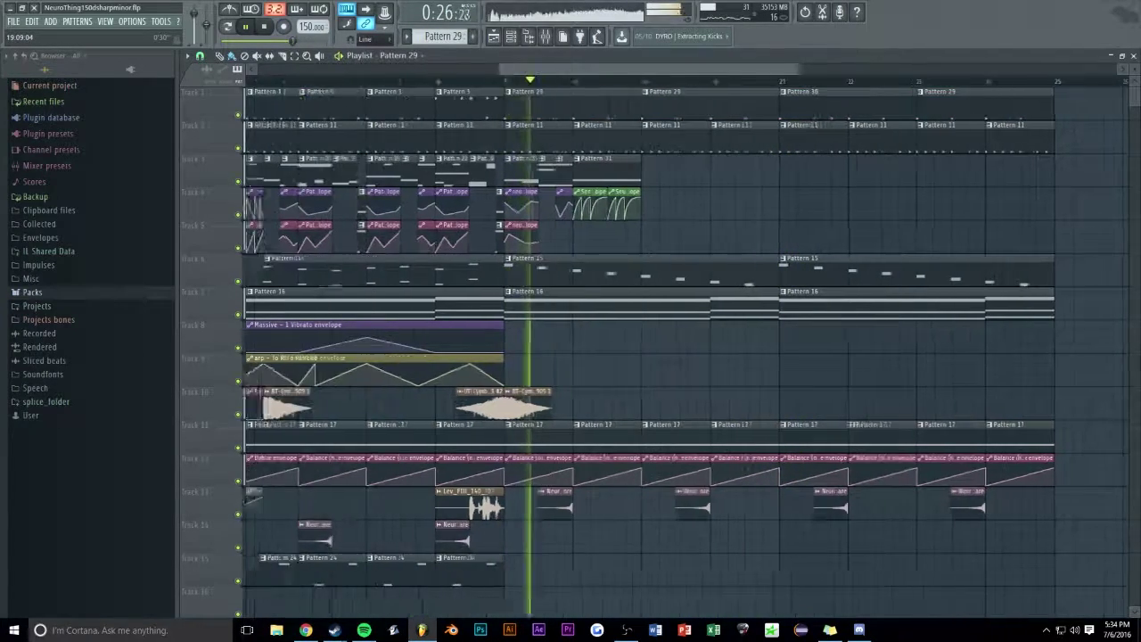
scroll(619, 70, "up", 7)
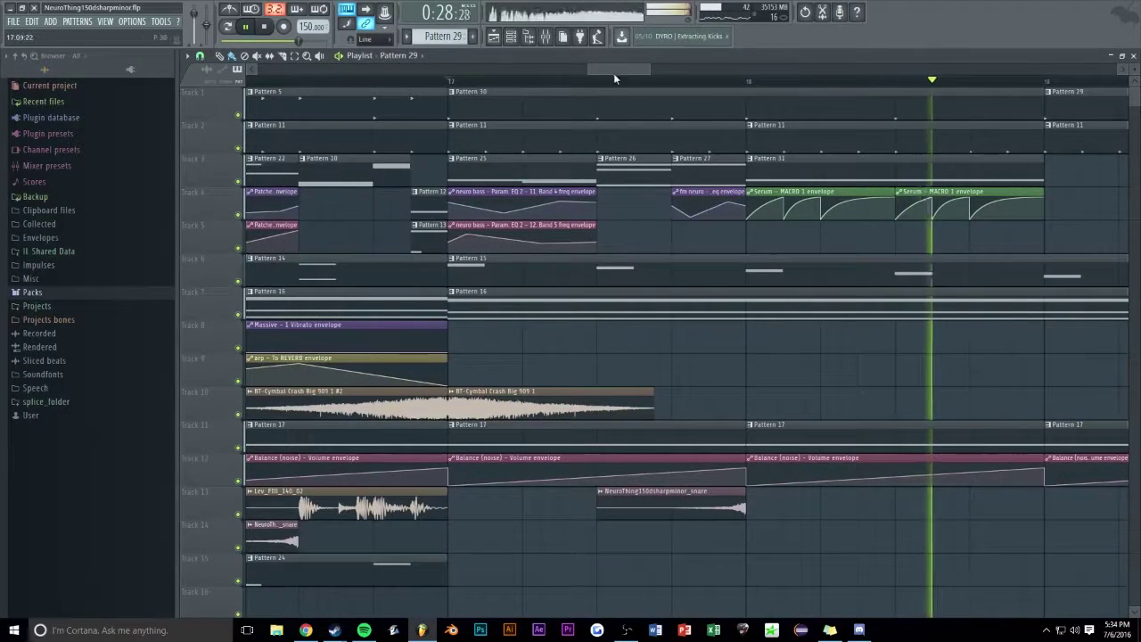
scroll(618, 73, "up", 1)
scroll(622, 72, "down", 2)
In the bar 18 bass pattern, shorten the Sub's D#4 note to half a bar and add an F4 for the second half
key("space")
left_click(692, 158)
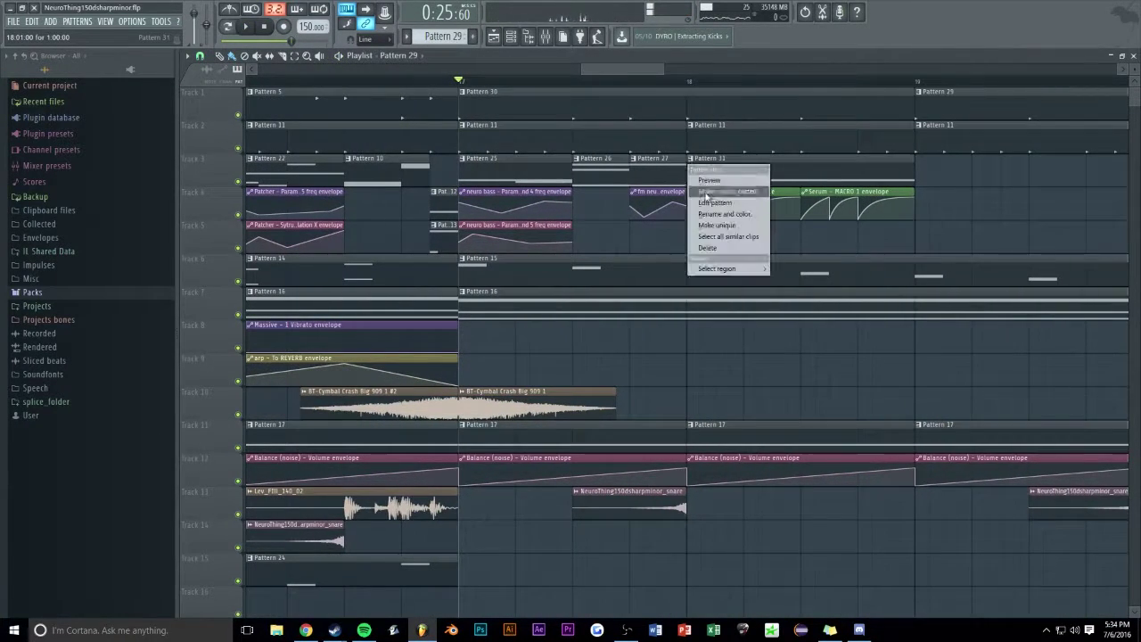
left_click(727, 189)
left_click(720, 258)
double_click(710, 176)
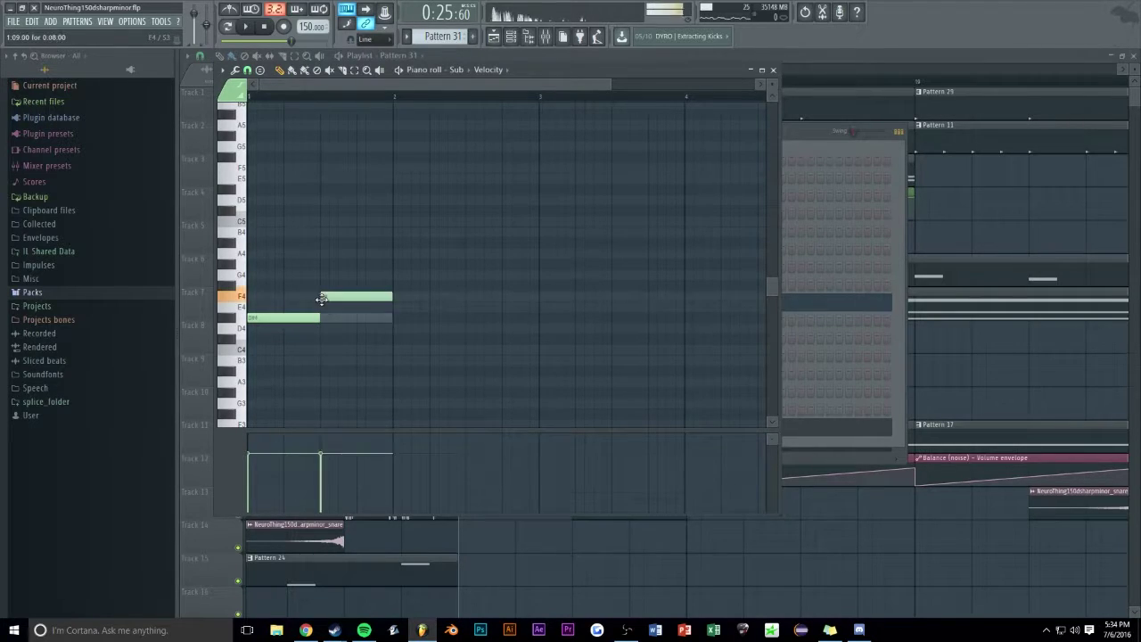
Give Serum in the same pattern a half-bar D#4 followed by a half-bar F4, and play it
left_click_drag(337, 316, 358, 326)
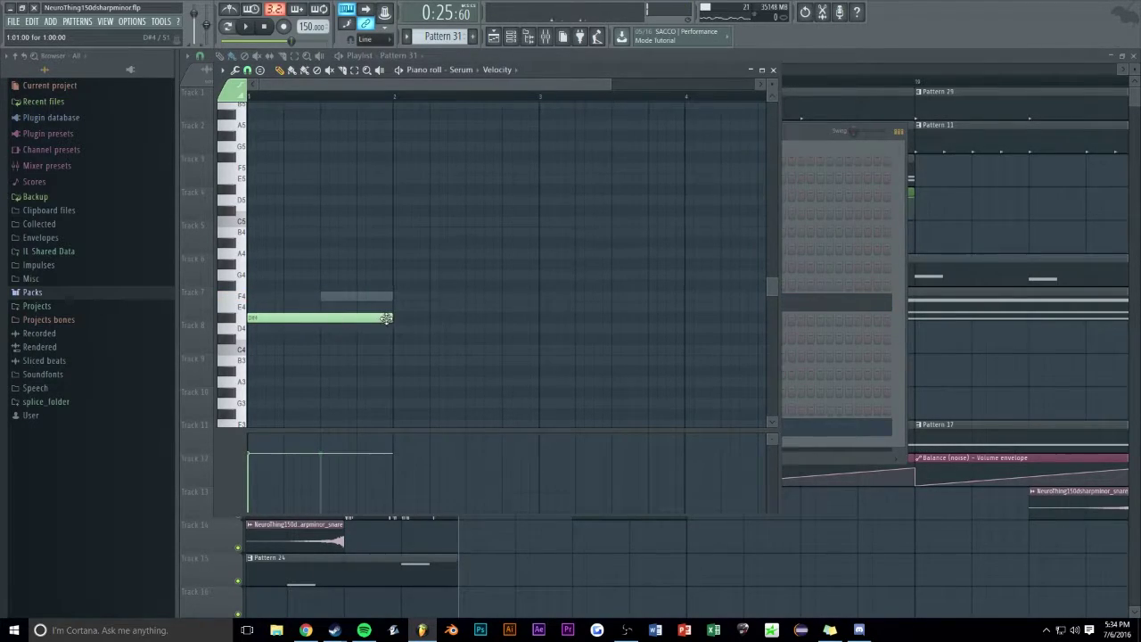
left_click(329, 306)
key("space")
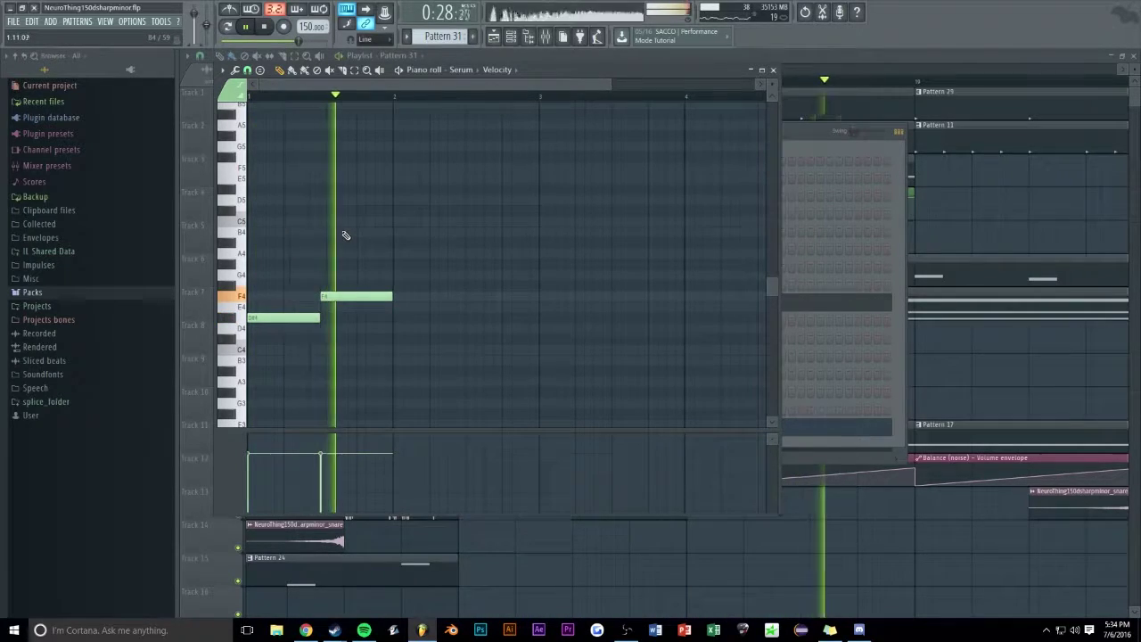
right_click(988, 205)
key("space")
Save the project and play the new section from bar 17
scroll(649, 71, "down", 3)
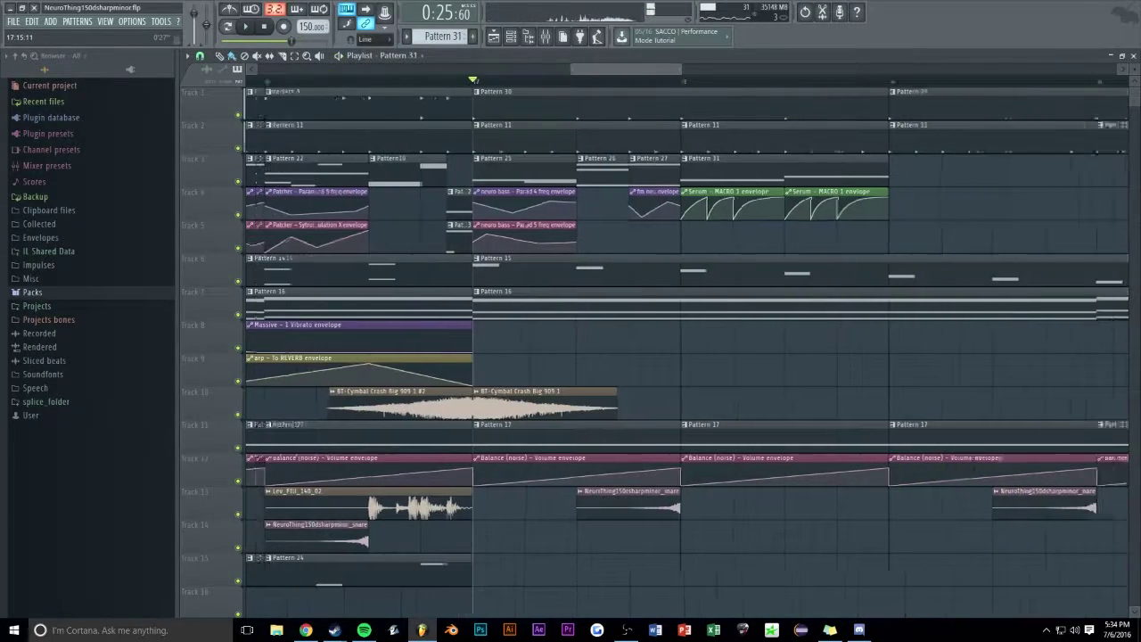
scroll(584, 210, "down", 1)
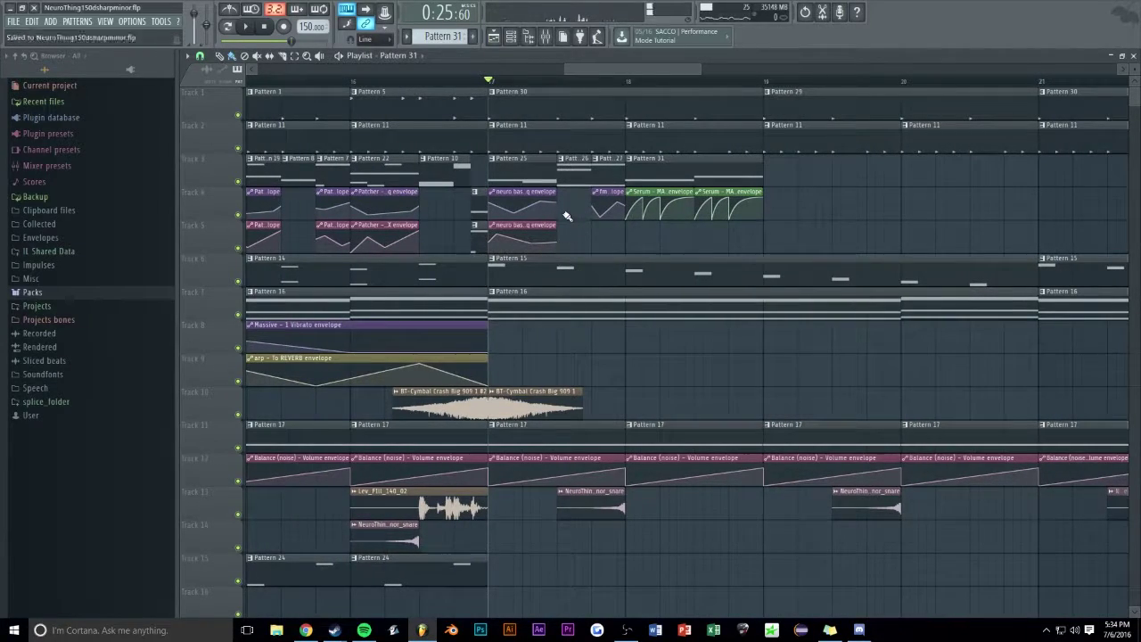
key("space")
scroll(566, 215, "up", 5)
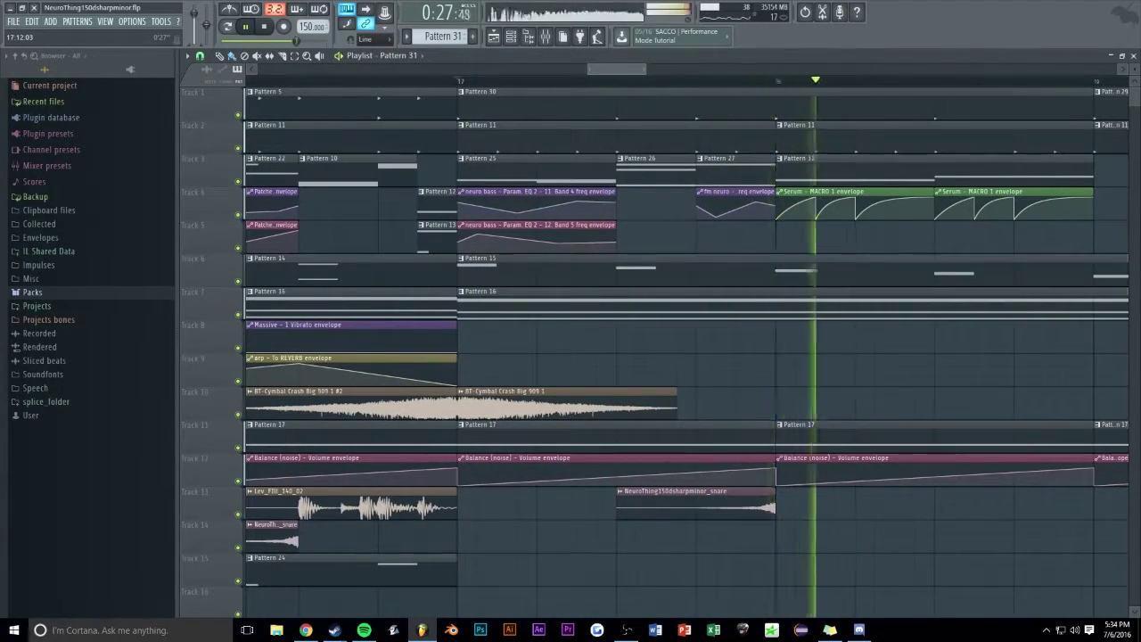
scroll(448, 356, "down", 5)
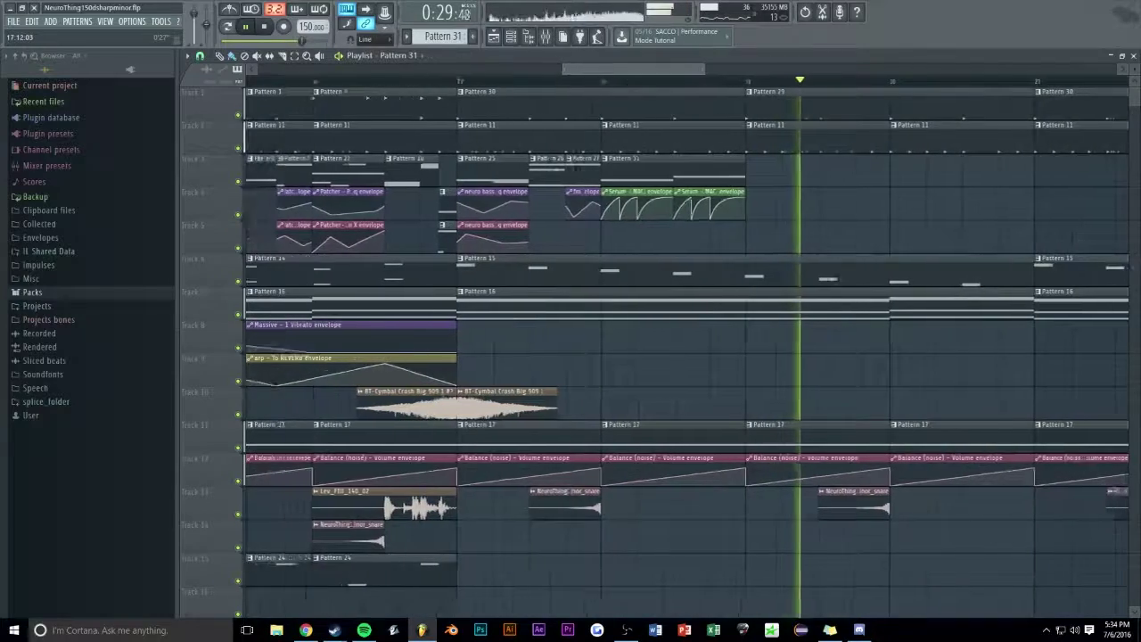
scroll(656, 214, "down", 5)
Duplicate the bass pattern and automation clips of bars 17 and 18 onto bars 19 and 20, and play
key("space")
left_click_drag(723, 153, 565, 255)
key("ctrl+b")
key("space")
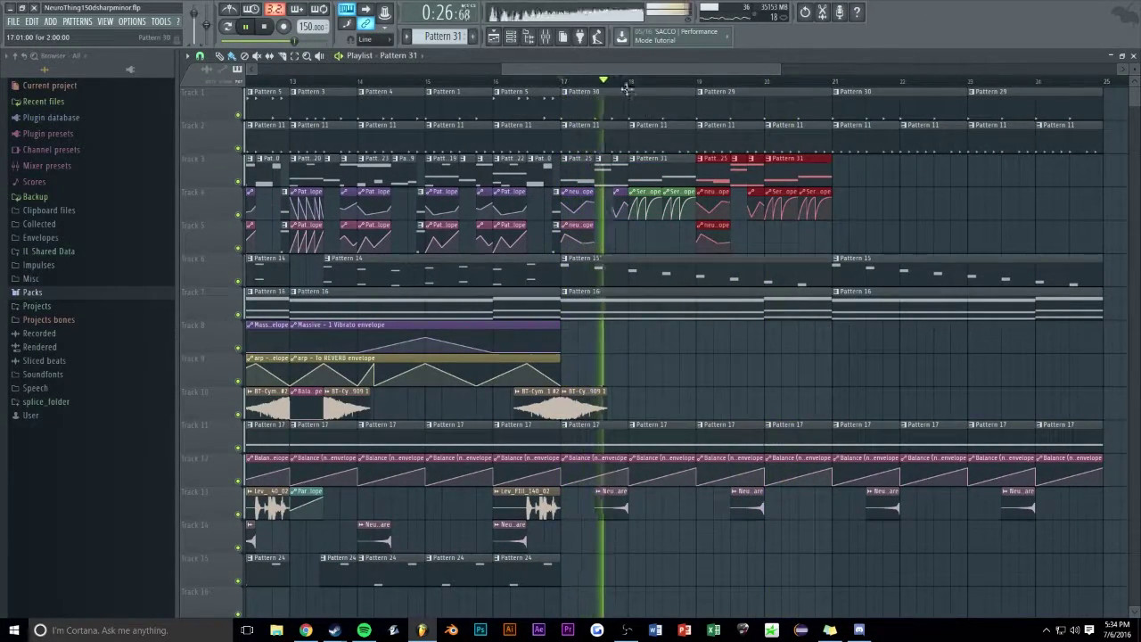
Bend the rising segment between points 2 and 3 of the neuro bass Band 4 freq automation into a curve
scroll(633, 101, "up", 6)
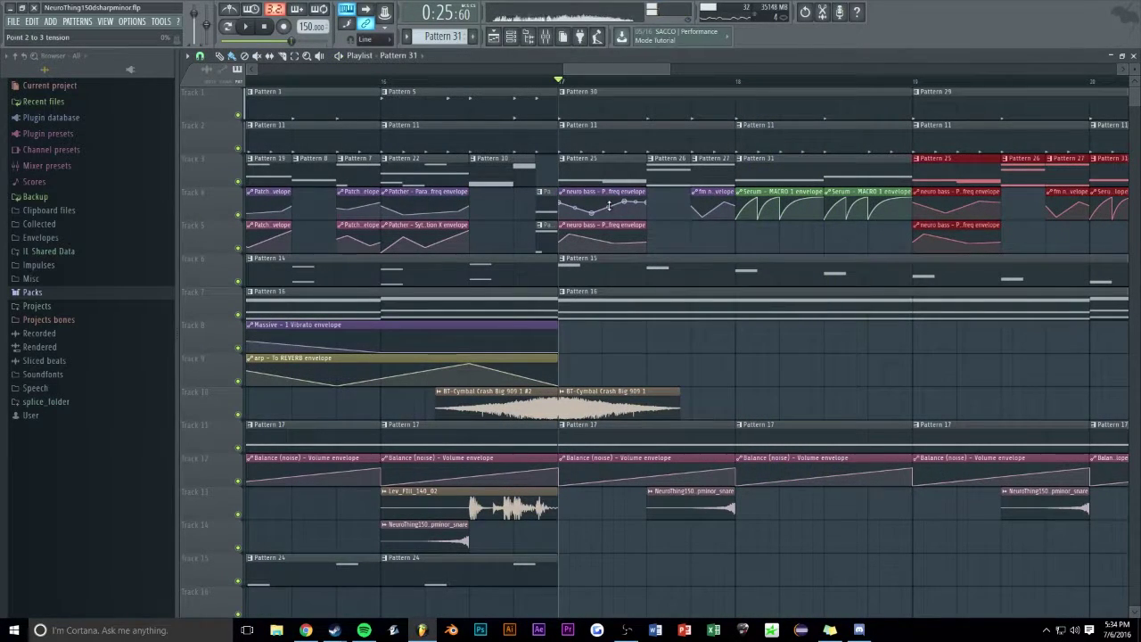
left_click(609, 205)
key("space")
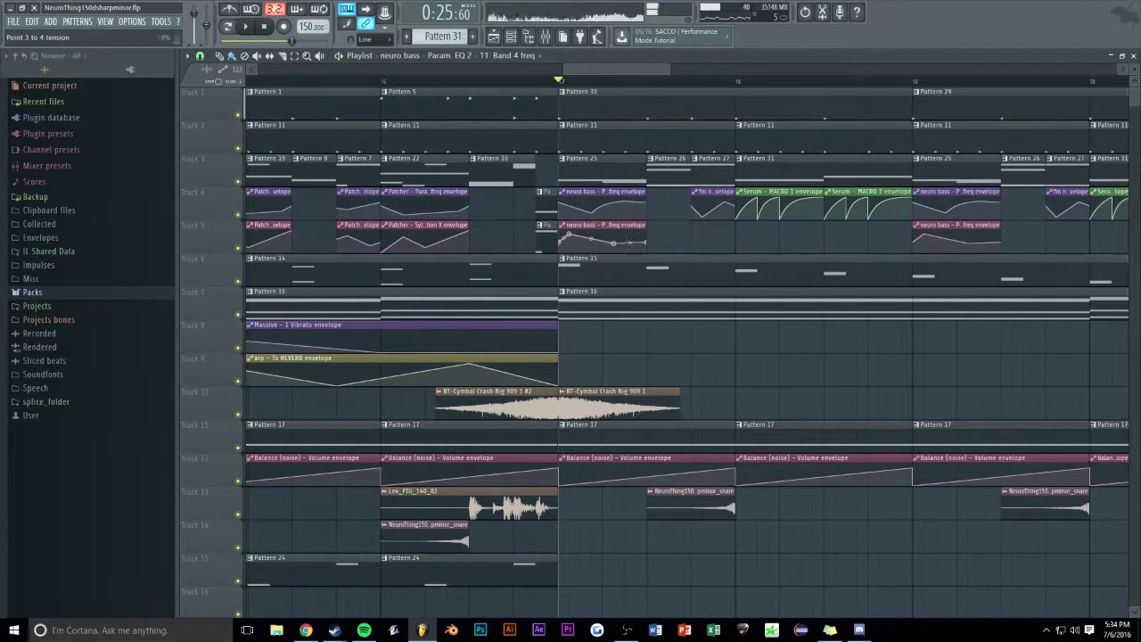
Make the bar 20 bass clip unique, move its second note to D4 for both Sub and Serum, and play the result
left_click_drag(657, 68, 712, 71)
key("space")
left_click(732, 159)
left_click(757, 225)
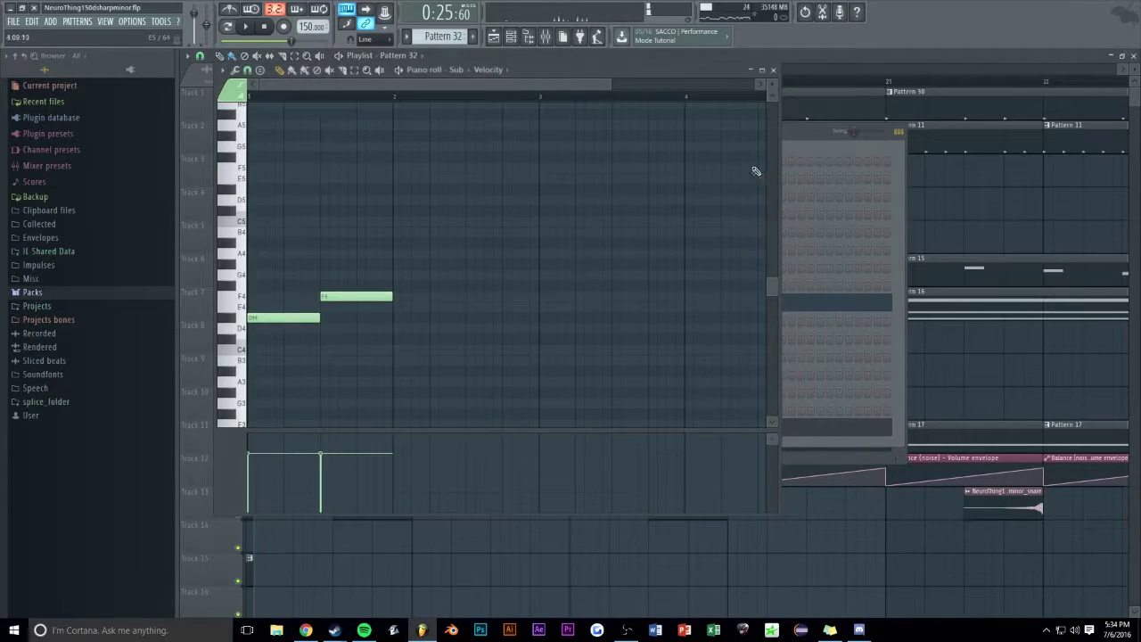
scroll(413, 280, "up", 2)
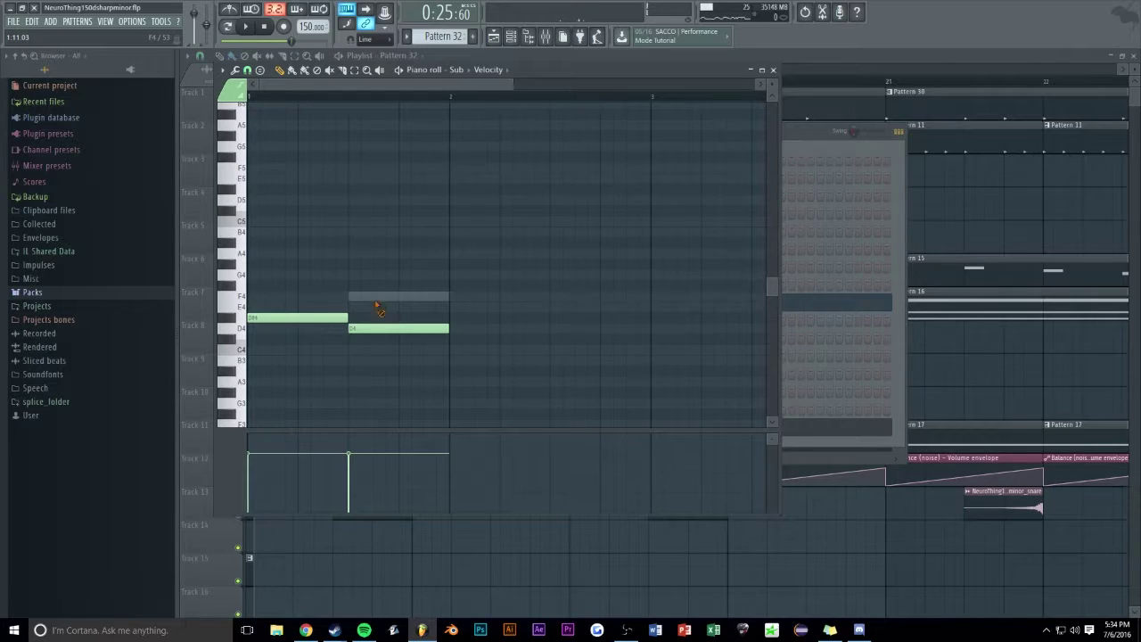
key("space")
right_click(1012, 193)
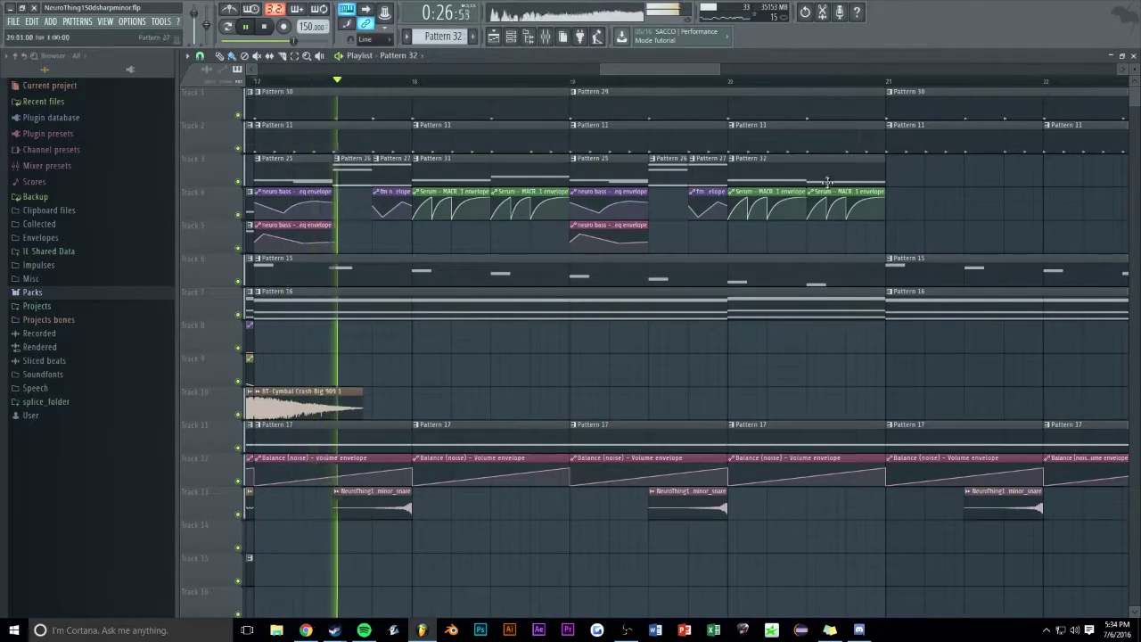
left_click_drag(662, 65, 653, 60)
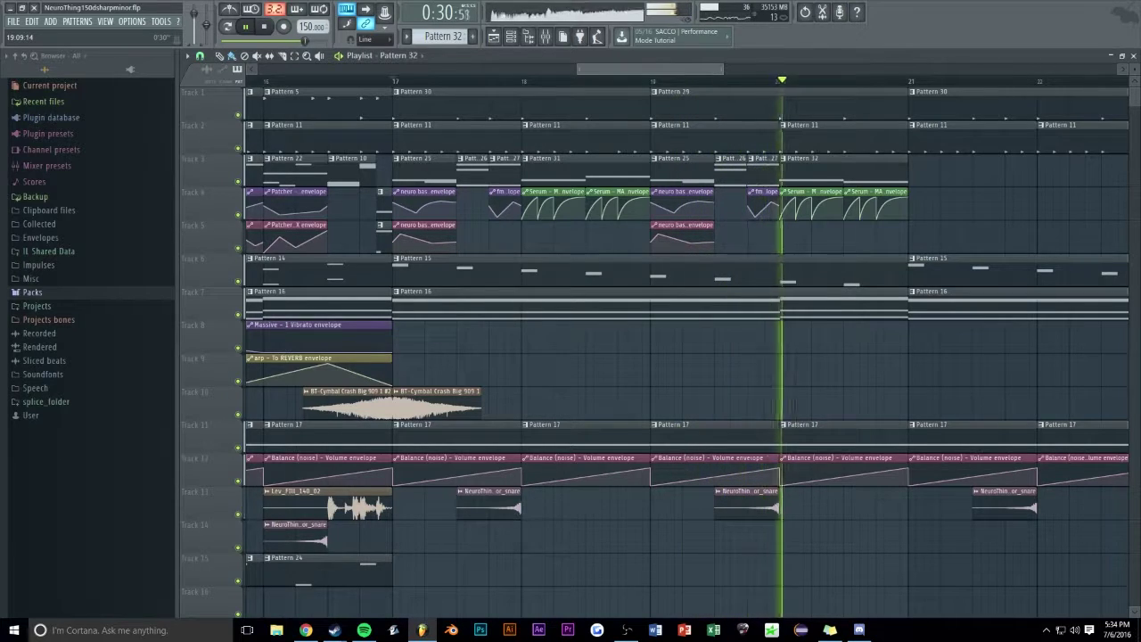
Load Fruity parametric EQ 2 on the bass 2 mixer track and slightly cut the low mids and around 2.9 kHz during playback
key("F9")
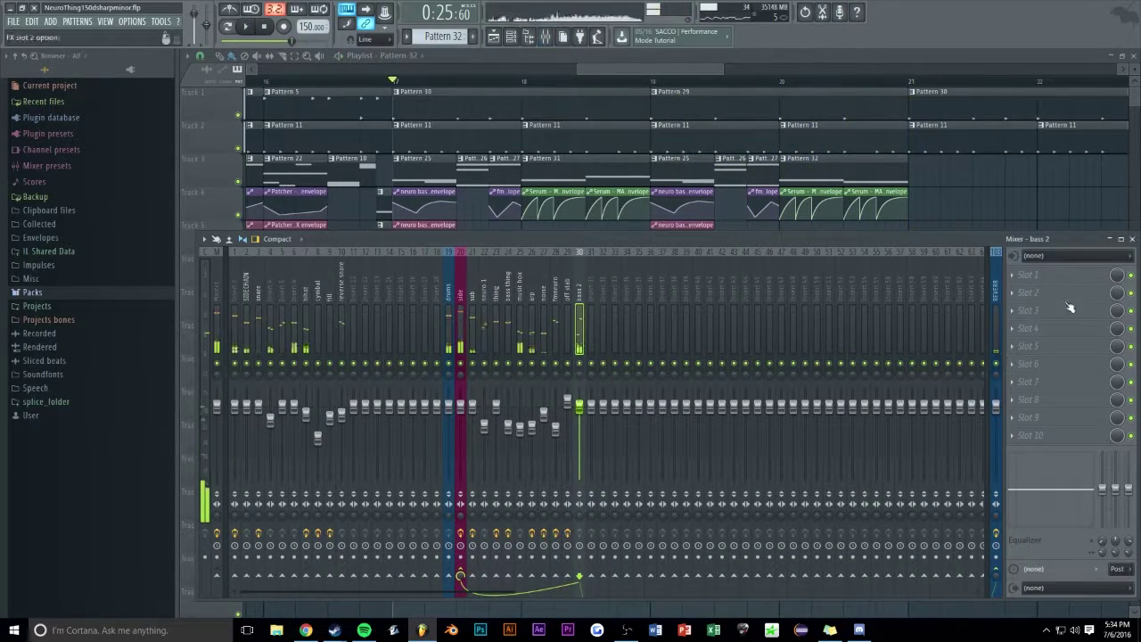
left_click(1028, 316)
left_click(1019, 515)
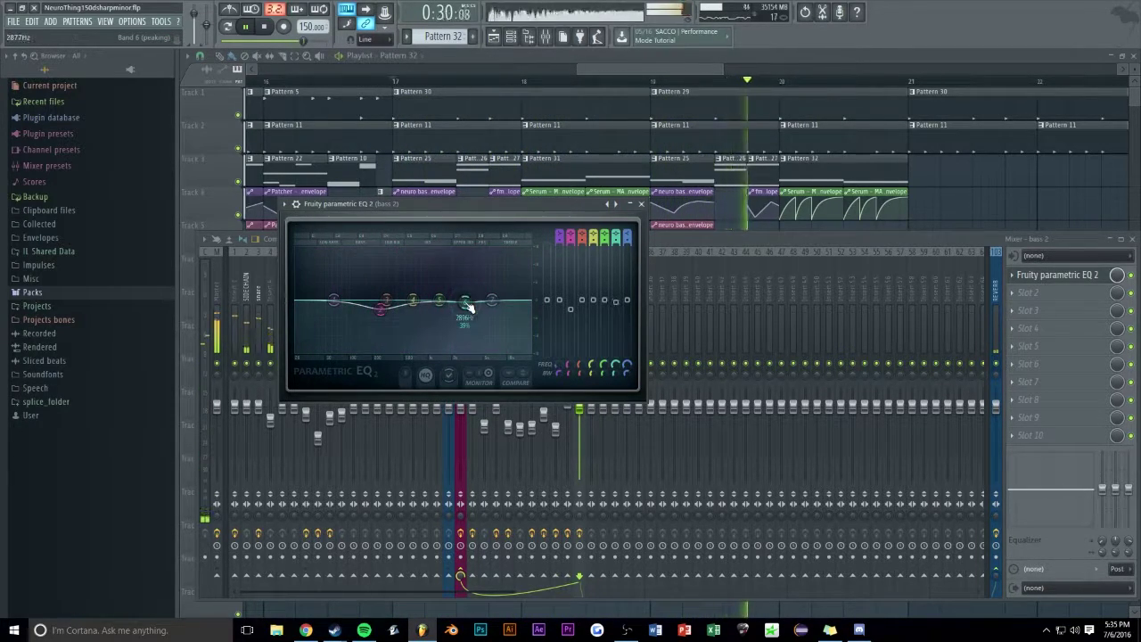
left_click_drag(468, 305, 471, 303)
left_click(641, 204)
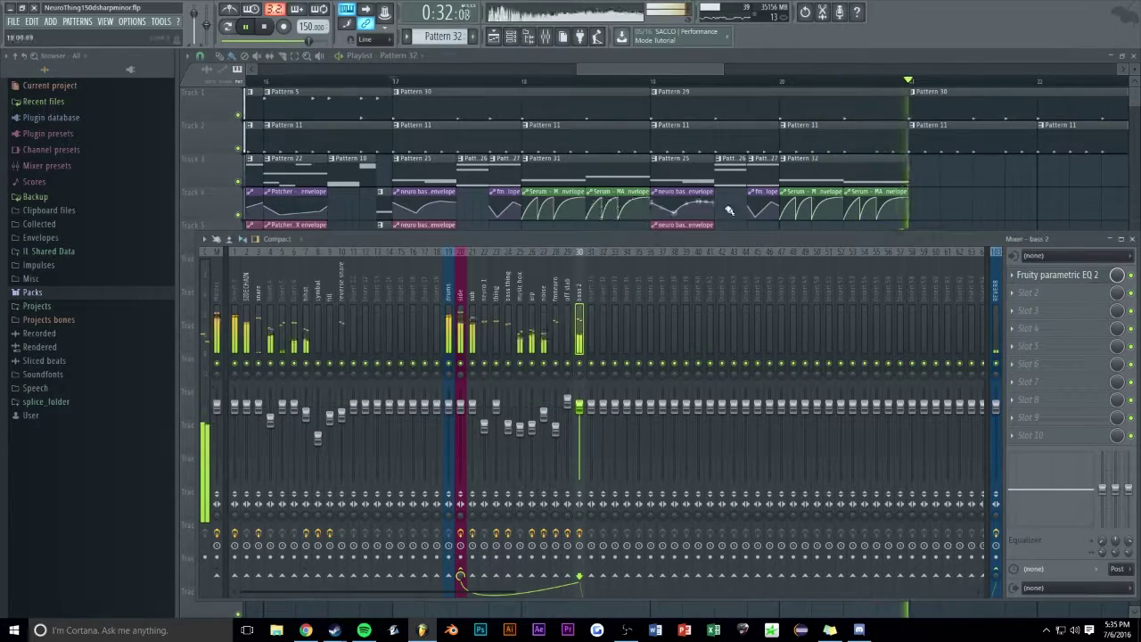
Close the mixer, play the arrangement from bar 19 and again from bar 17, and open the channel rack
left_click(844, 183)
left_click(658, 83)
key("space")
scroll(658, 85, "up", 3)
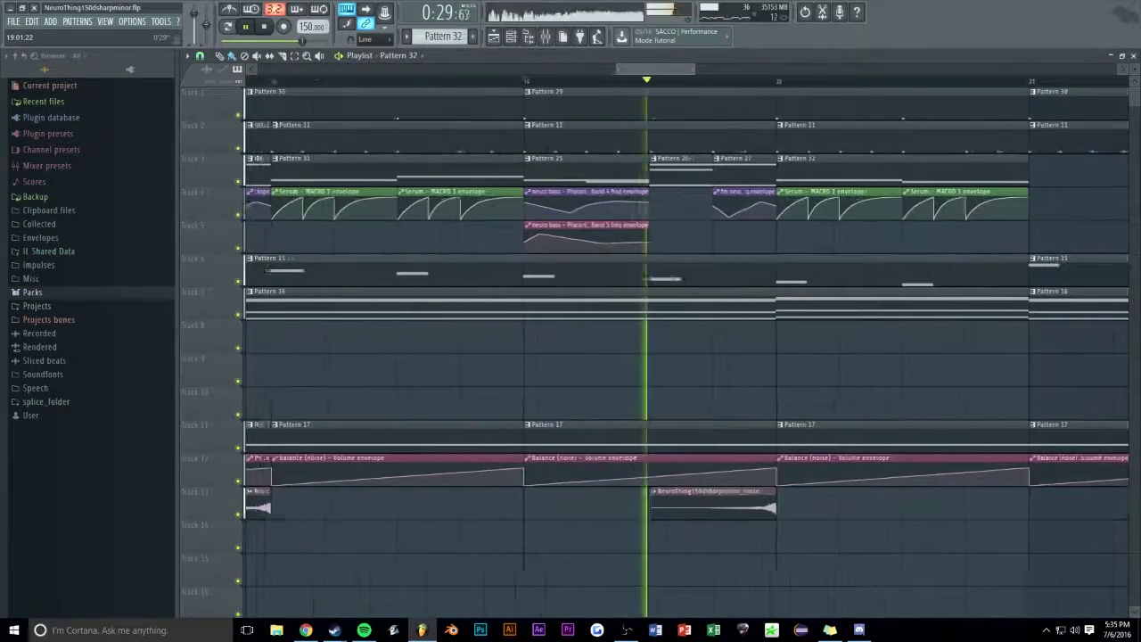
scroll(508, 91, "down", 3)
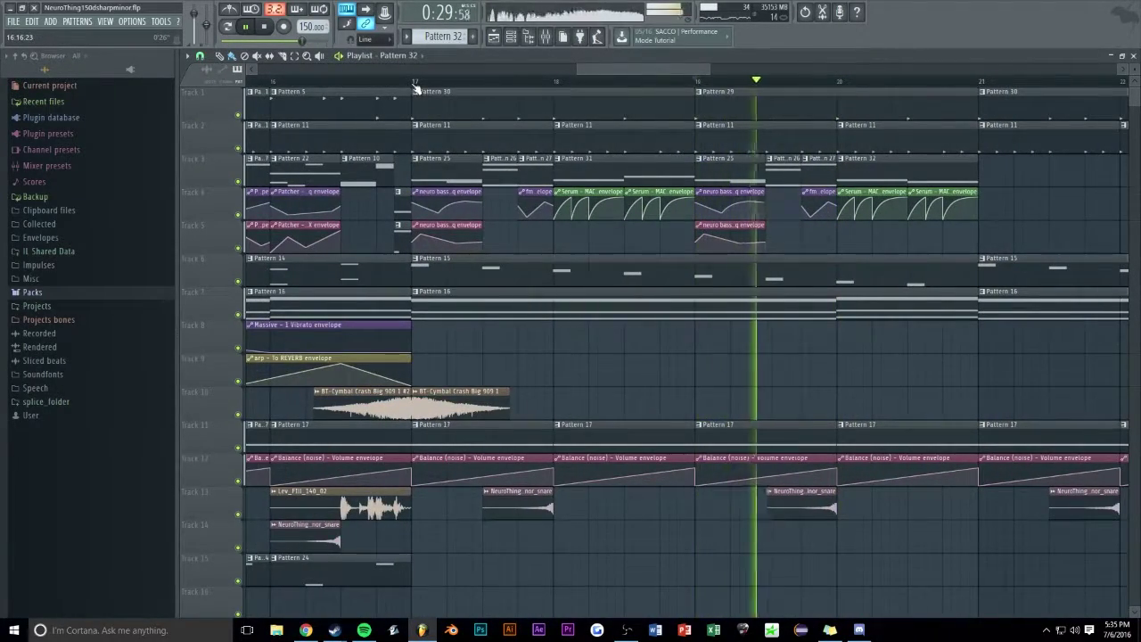
key("F6")
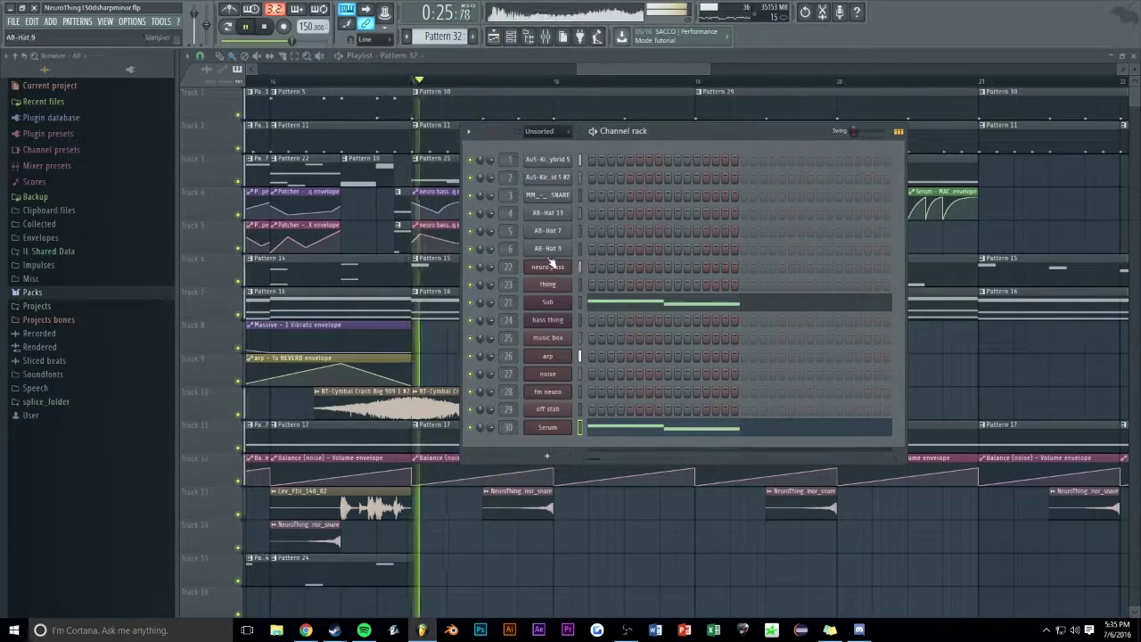
View the Harmor settings inside the neuro bass Patcher, play the arrangement from bar 17, and close the Harmor window
left_click(547, 264)
double_click(323, 246)
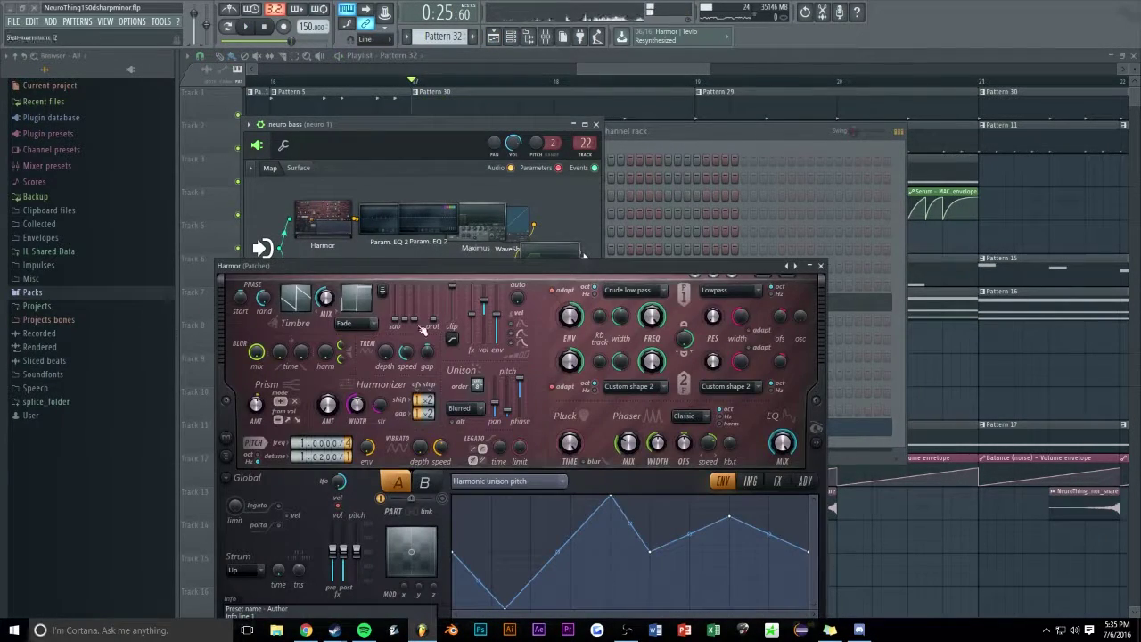
right_click(988, 353)
key("space")
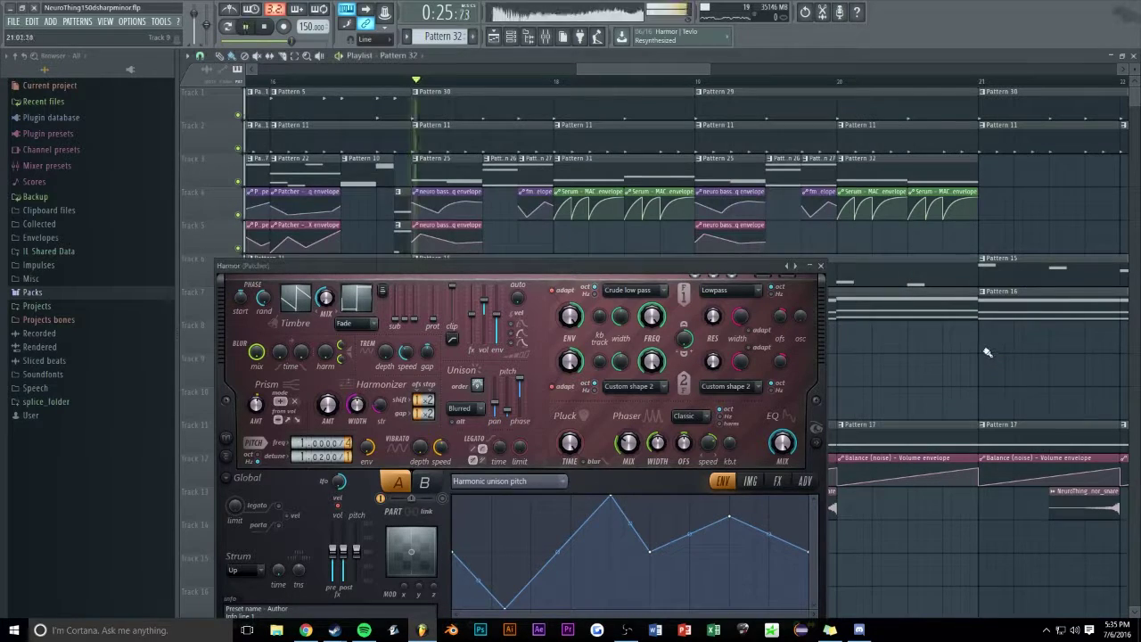
left_click(820, 266)
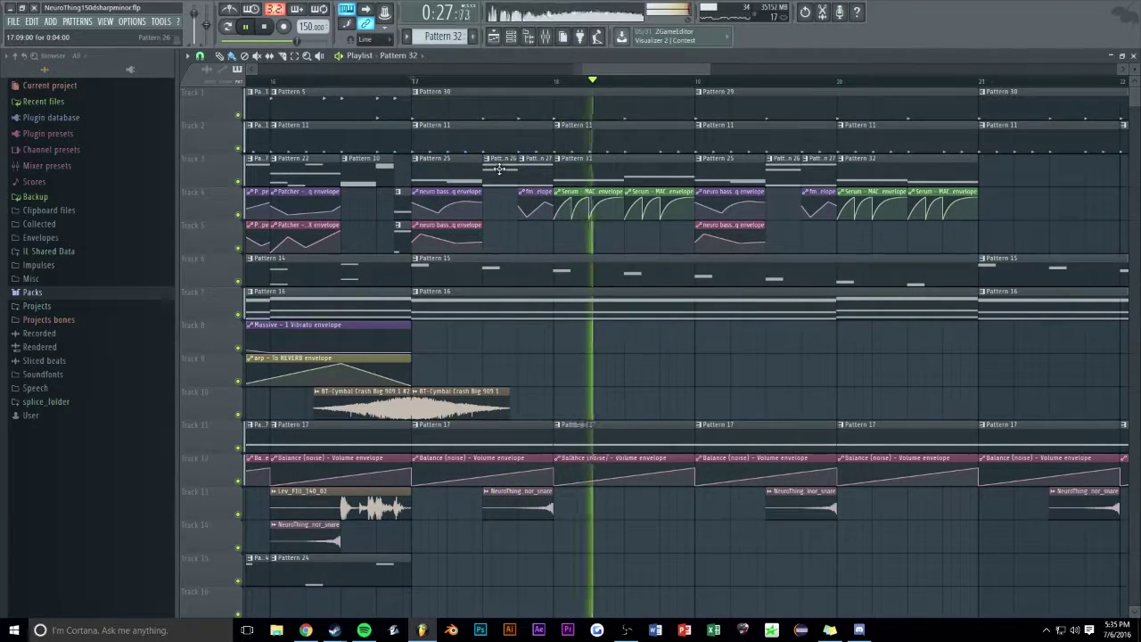
scroll(602, 73, "down", 1)
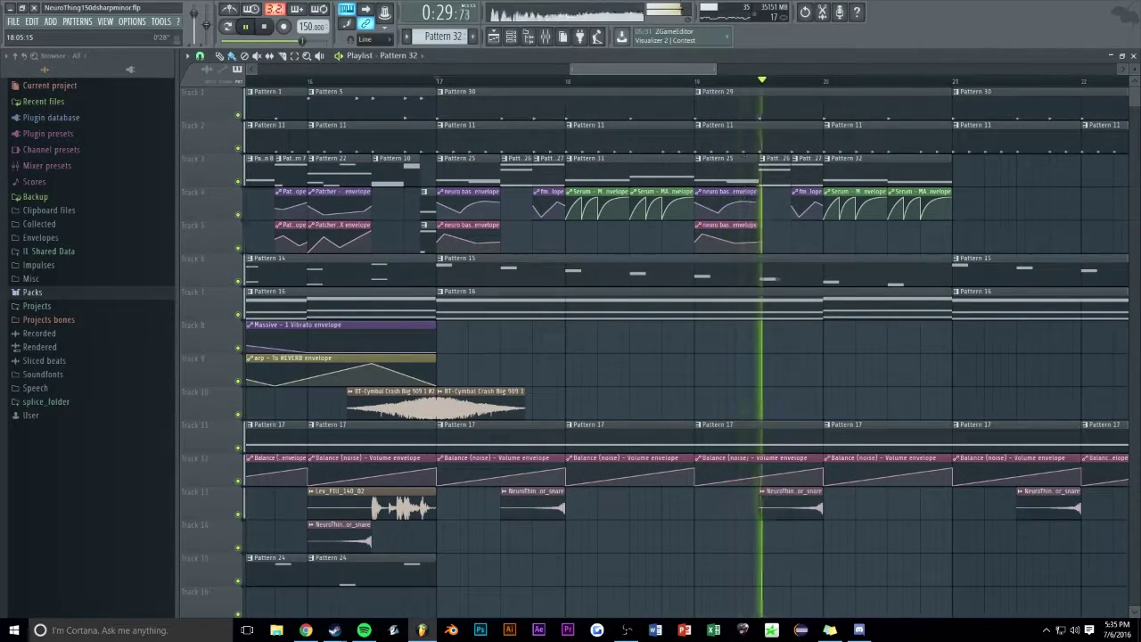
scroll(602, 73, "up", 2)
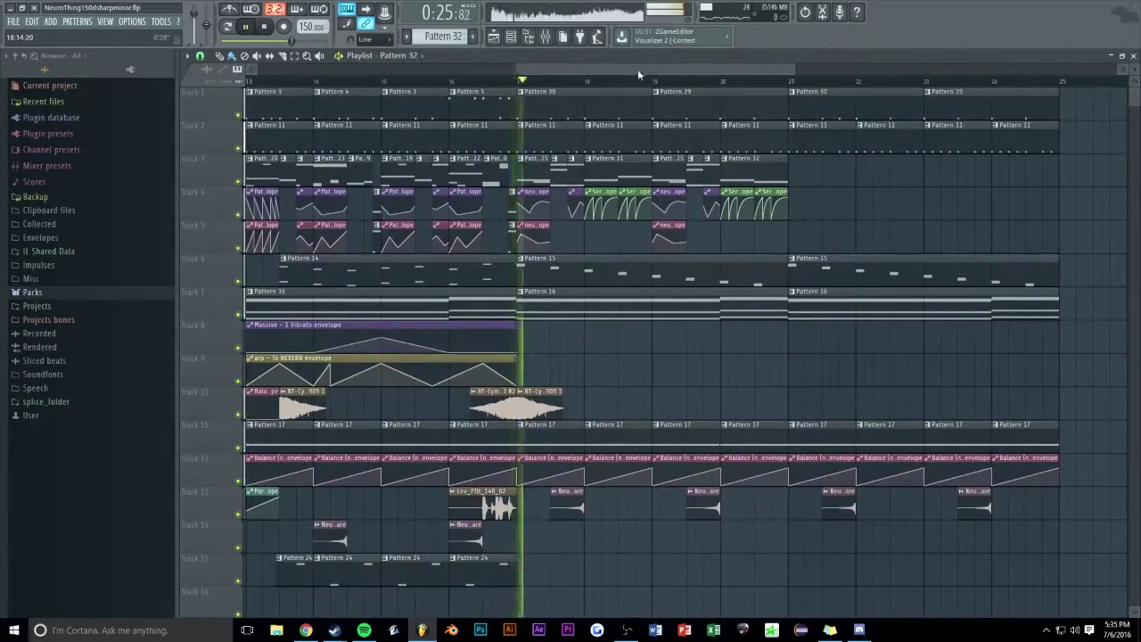
scroll(639, 76, "down", 5)
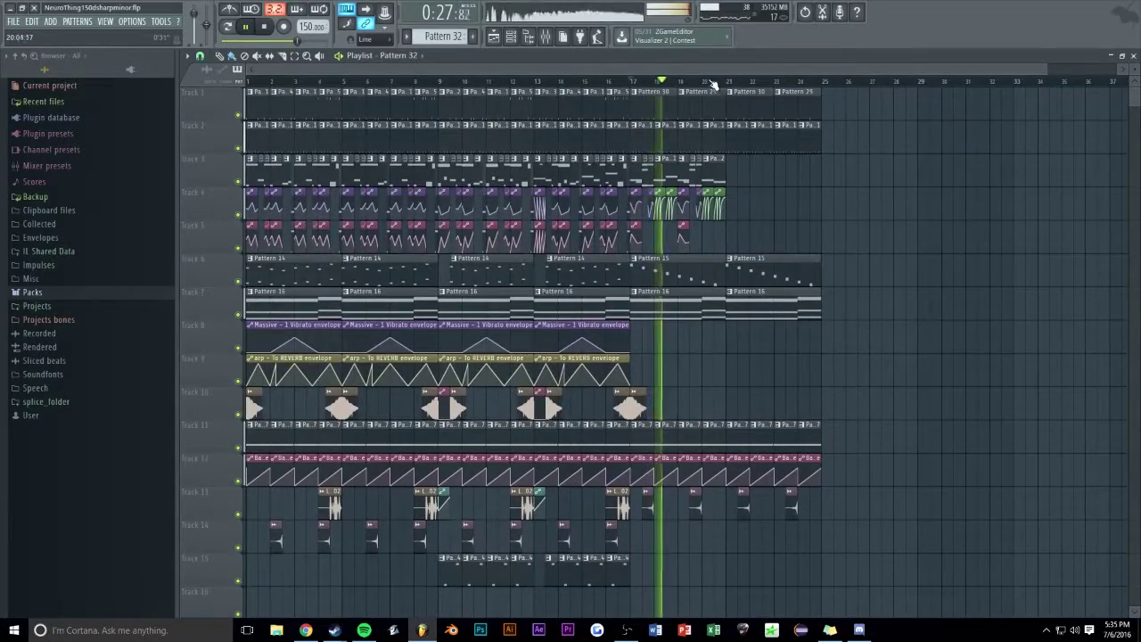
key("alt+Tab")
key("alt+Tab")
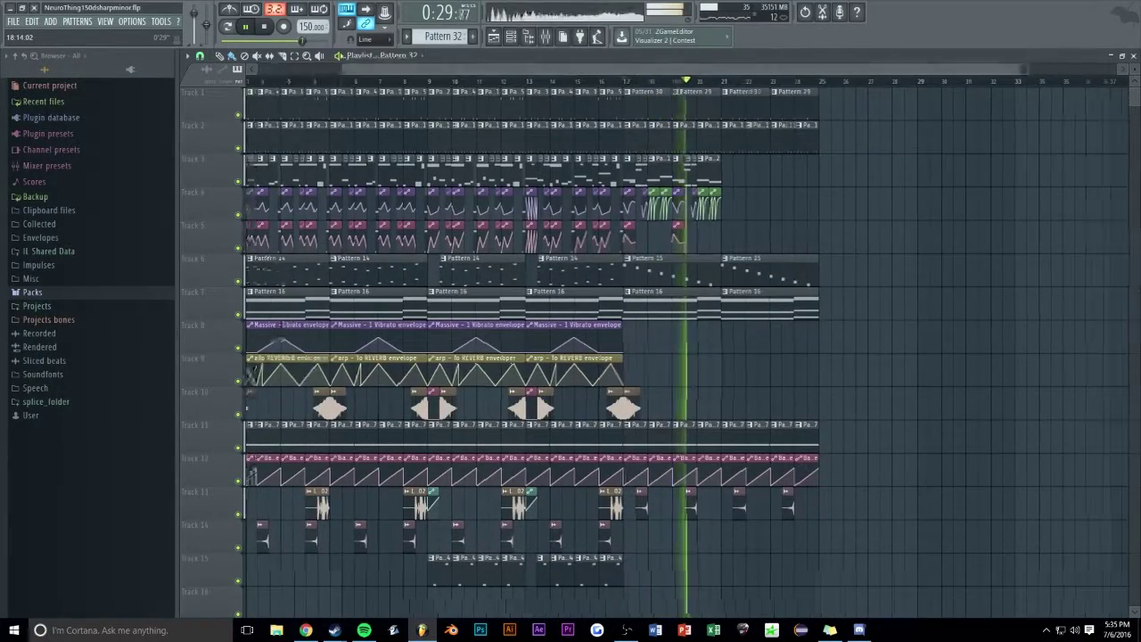
Make the Pattern 27 clip just before bar 20 on Track 3 unique and open its fm neuro notes
scroll(715, 83, "up", 5)
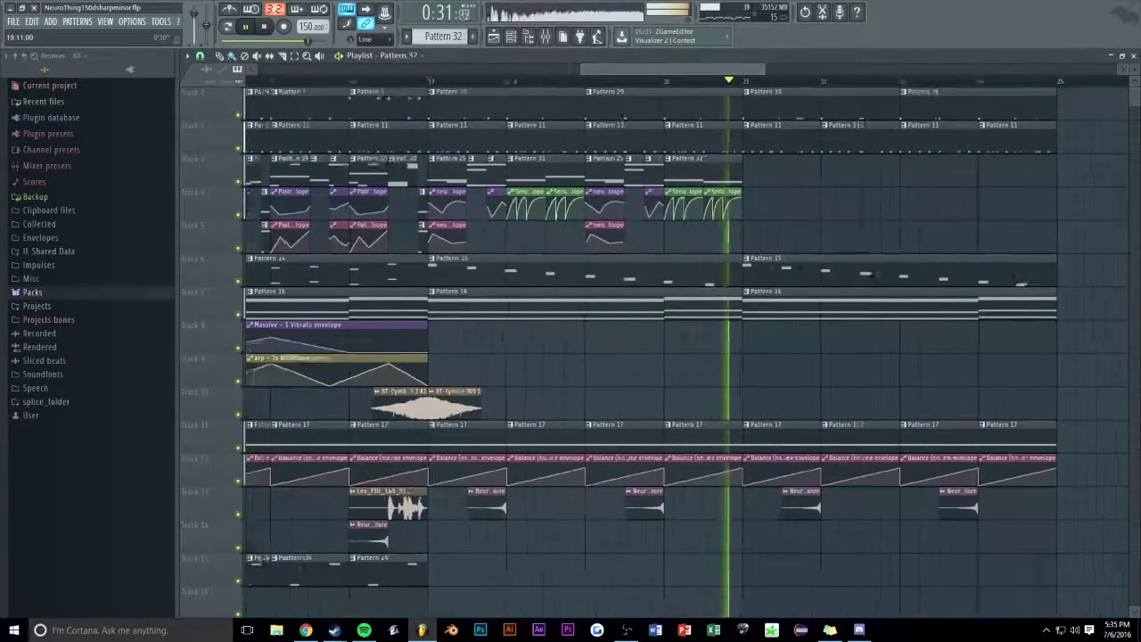
scroll(627, 85, "up", 3)
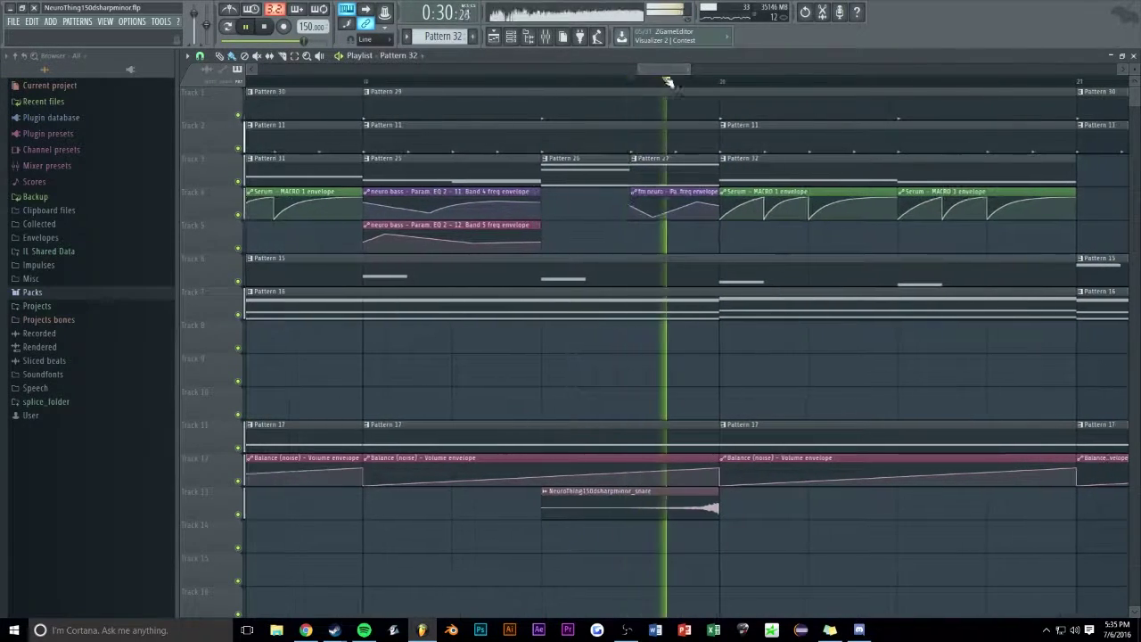
double_click(648, 174)
left_click(1051, 221)
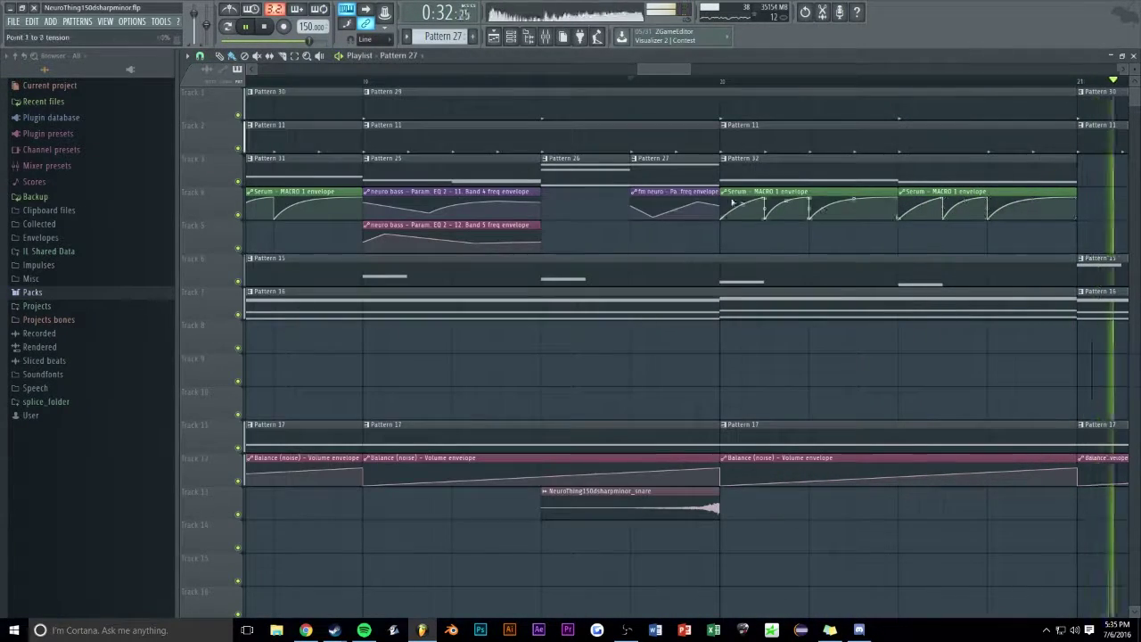
left_click(635, 160)
left_click(662, 226)
double_click(656, 174)
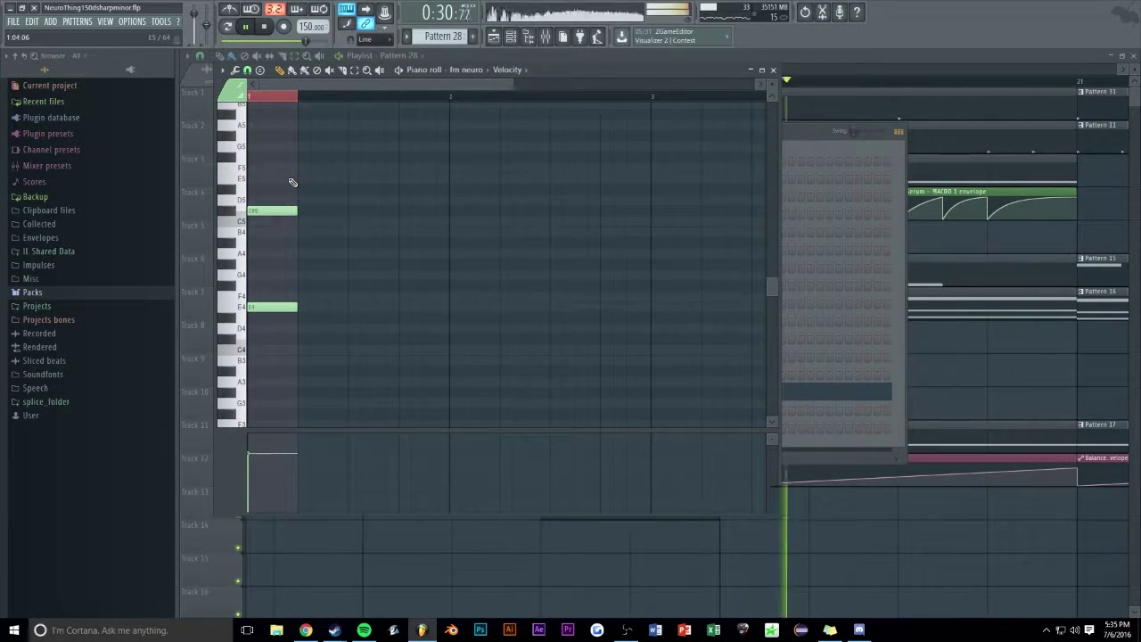
Set the upper fm neuro note in Pattern 28 to F4 and play back the passage
key("space")
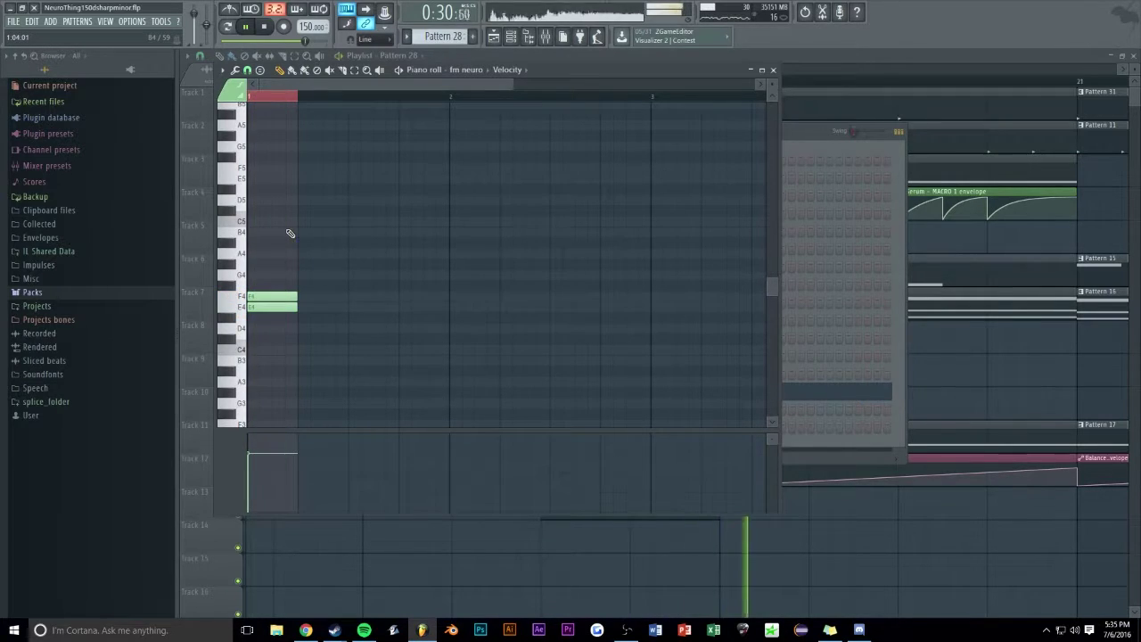
right_click(1029, 248)
key("space")
In Pattern 26, remove the D#4 note from the Sub channel, leaving D#4 on the bass thing channel, and play the section
scroll(624, 102, "down", 5)
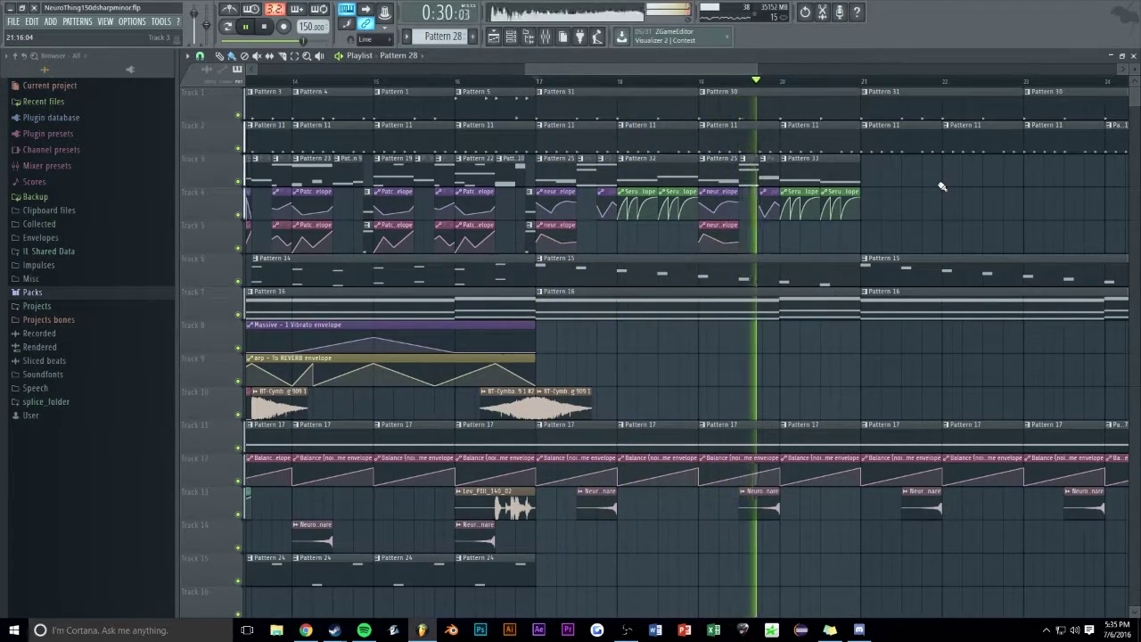
double_click(436, 182)
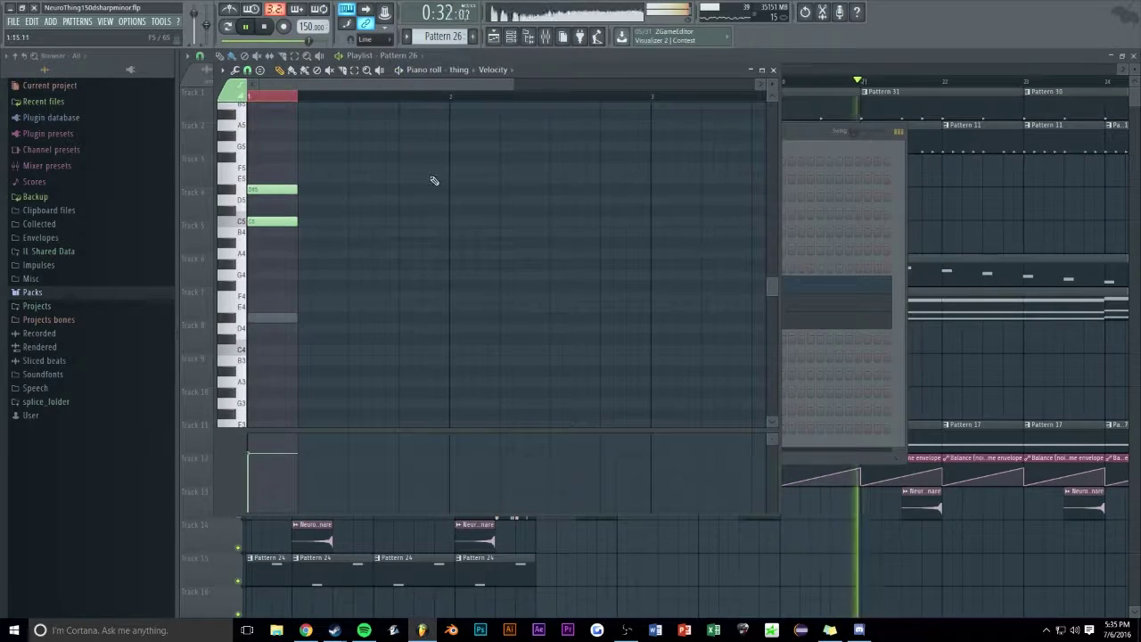
double_click(271, 317)
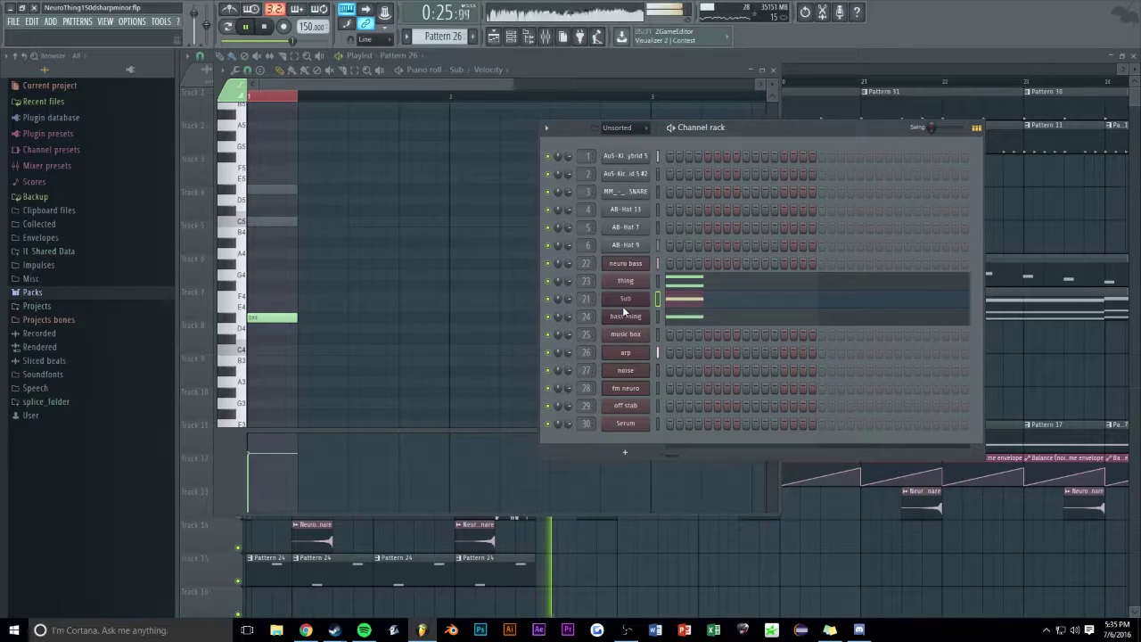
left_click(625, 390)
key("F12")
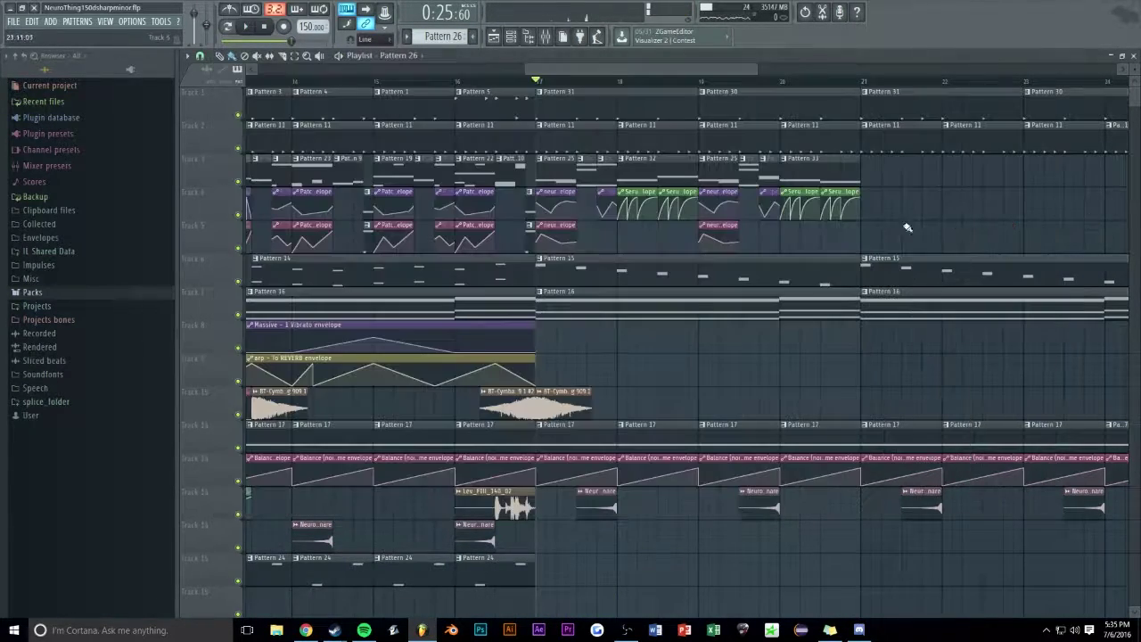
double_click(751, 170)
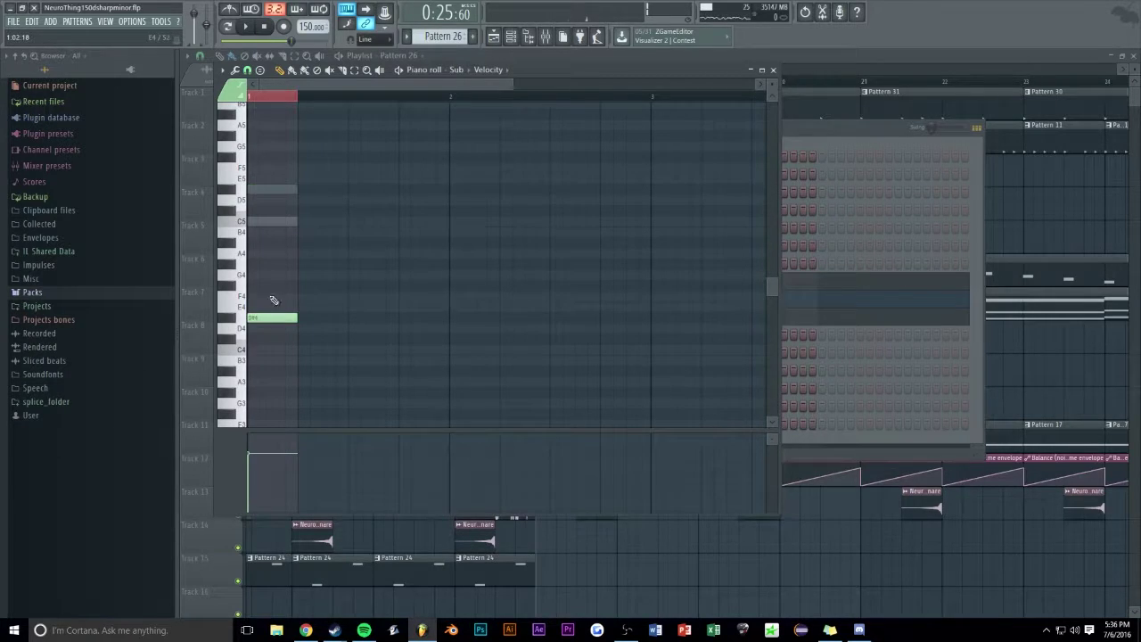
key("F12")
double_click(592, 177)
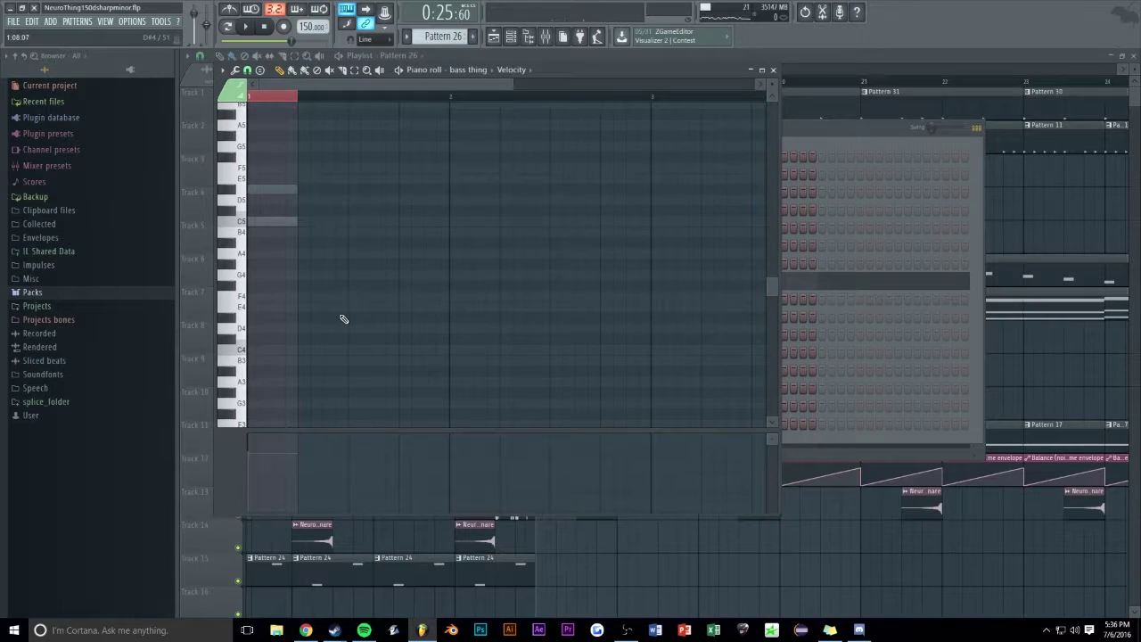
left_click(485, 74)
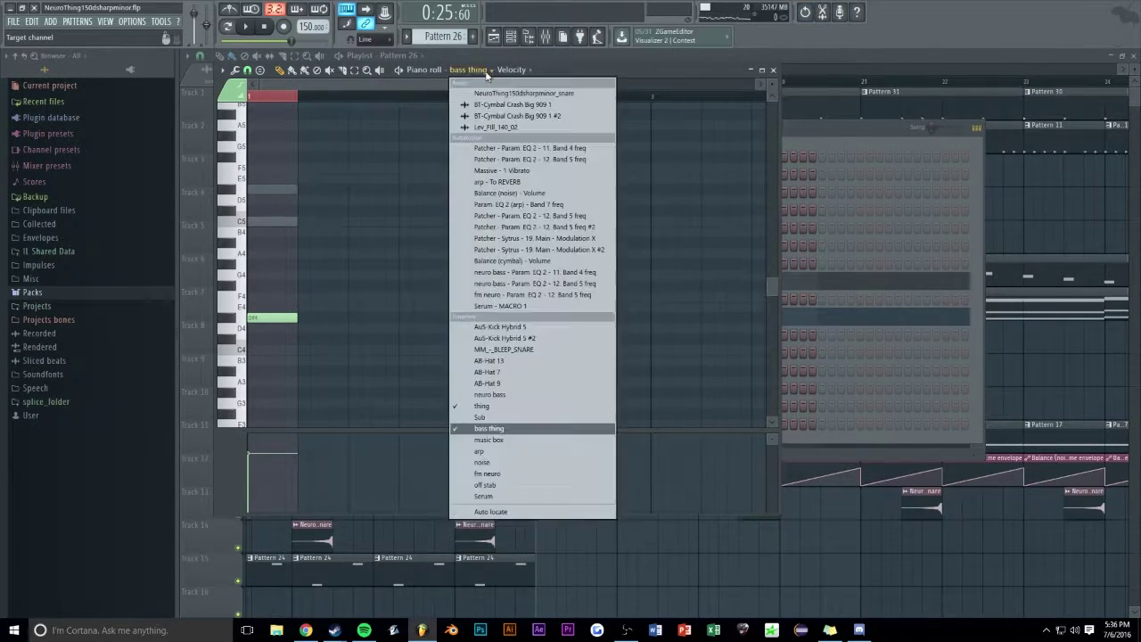
left_click(380, 279)
key("space")
right_click(1047, 233)
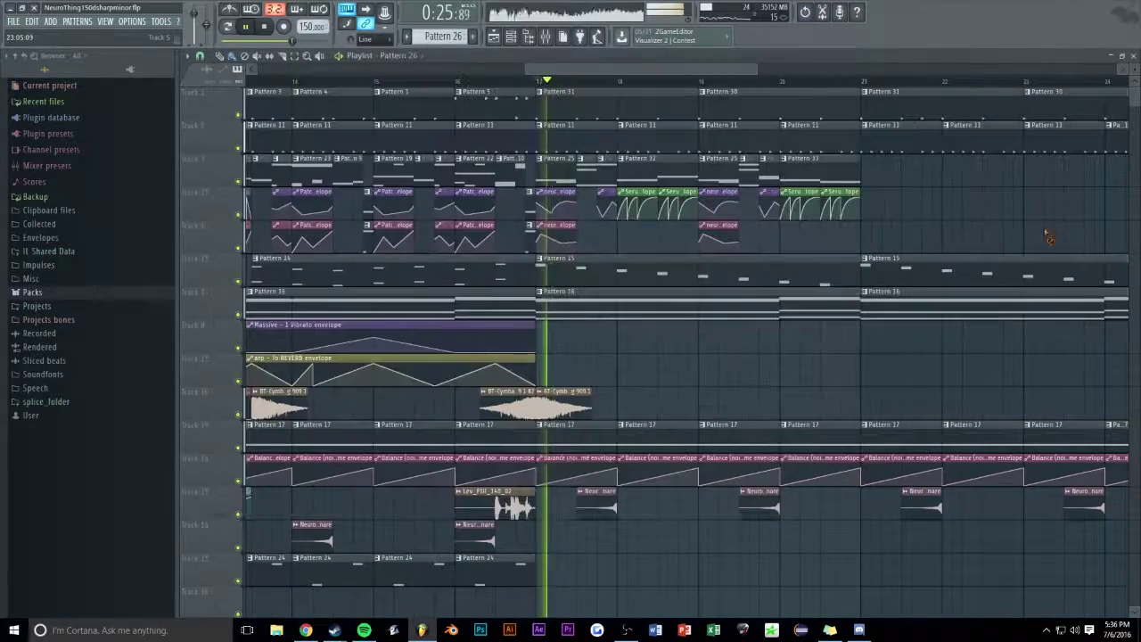
Duplicate the bars 17 to 20 clips on Tracks 3 to 5 into bars 21 to 24
left_click_drag(528, 68, 564, 69)
scroll(792, 339, "down", 1)
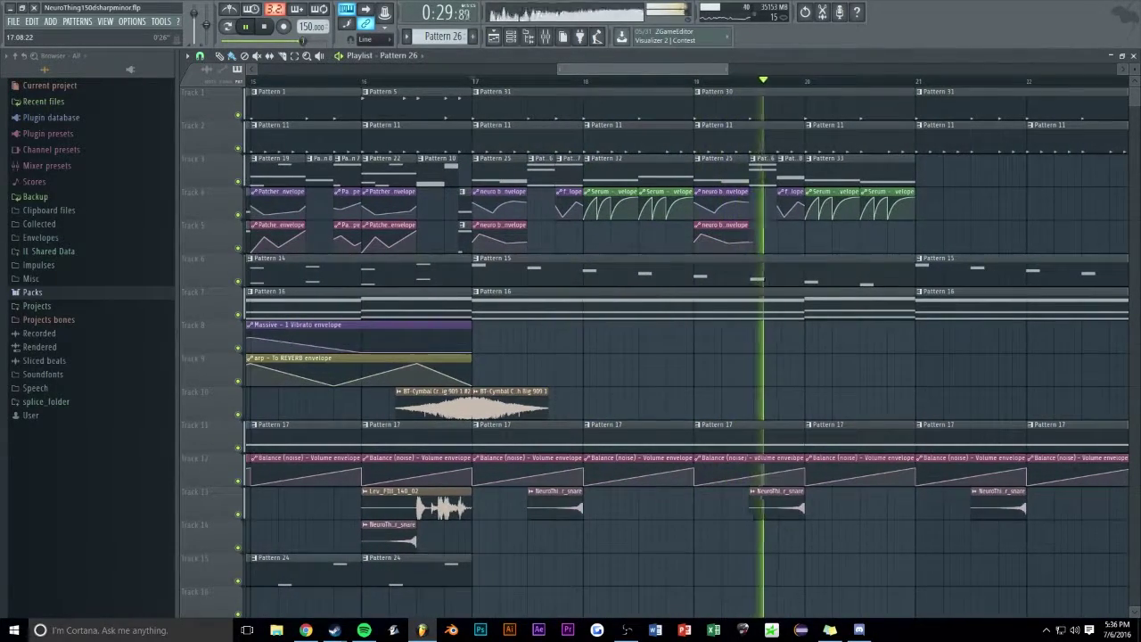
scroll(583, 68, "up", 2)
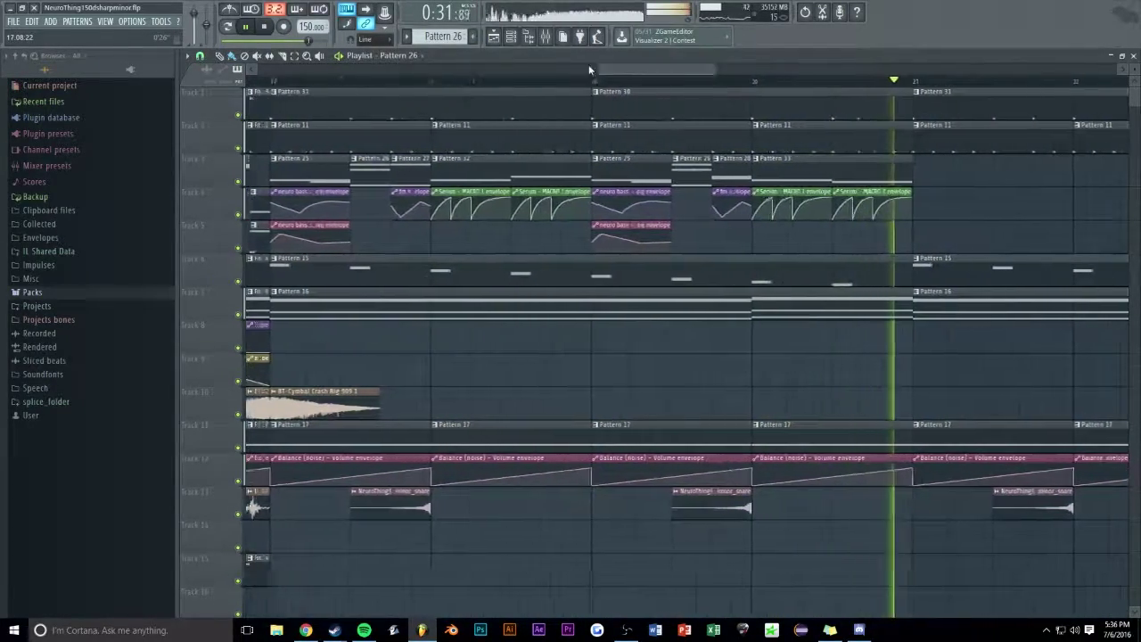
key("space")
scroll(713, 107, "down", 4)
left_click_drag(757, 171, 458, 236)
key("ctrl+b")
key("space")
left_click(1039, 167, "ctrl")
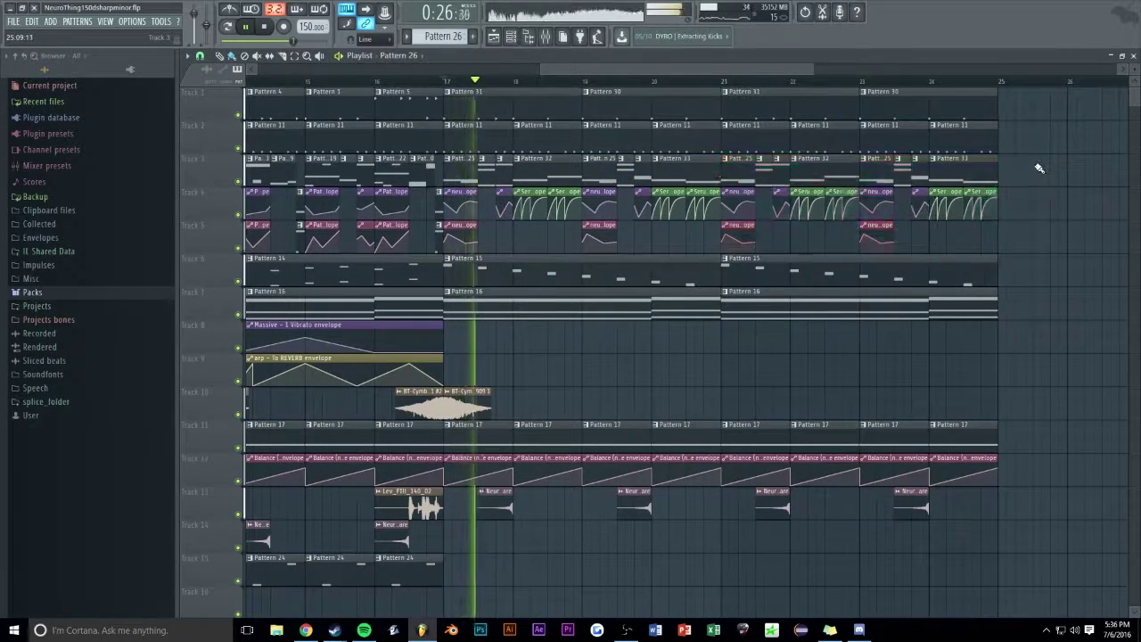
Duplicate the last Massive vibrato and arp reverb envelopes on Tracks 8 and 9 twice to cover bars 17 to 24
scroll(542, 110, "down", 1)
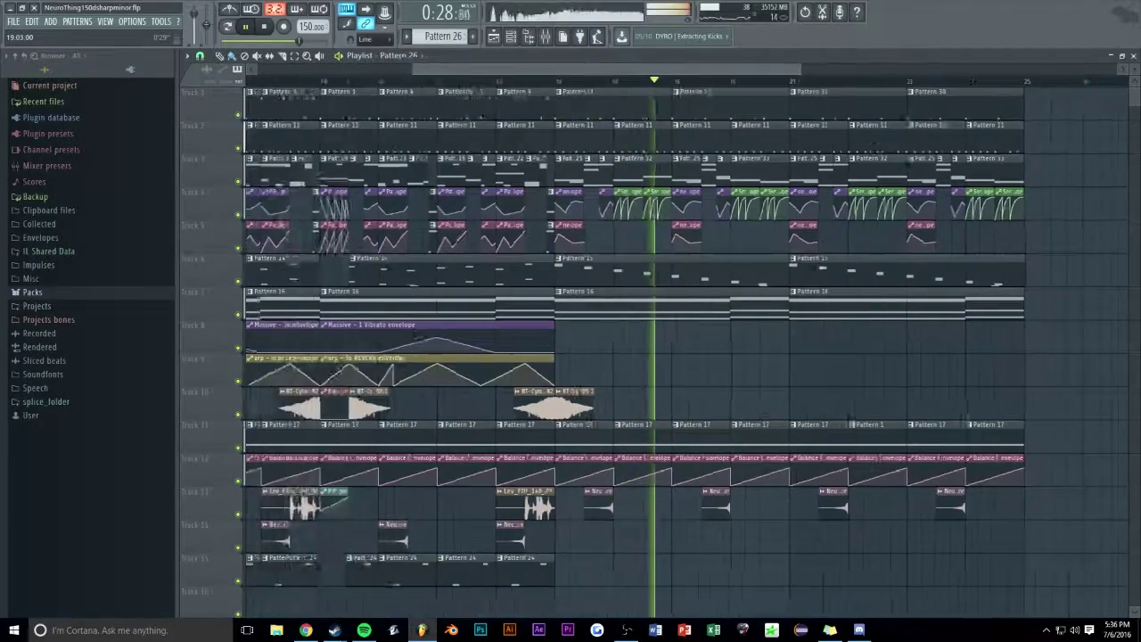
scroll(713, 356, "down", 3)
left_click_drag(792, 322, 716, 382)
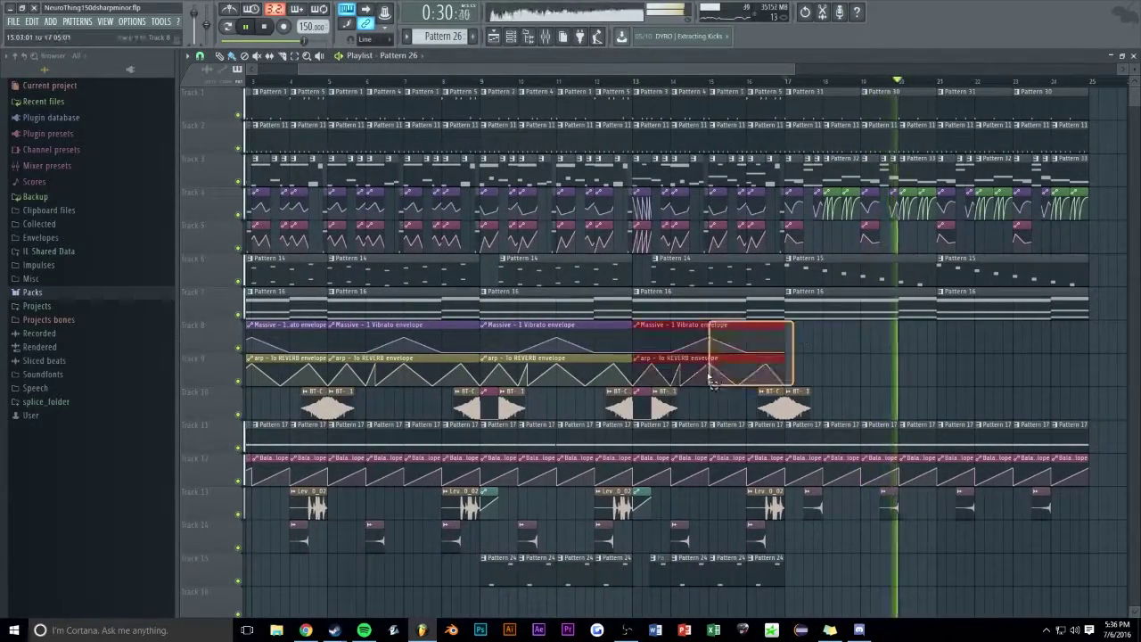
key("ctrl+b")
key("ctrl+b")
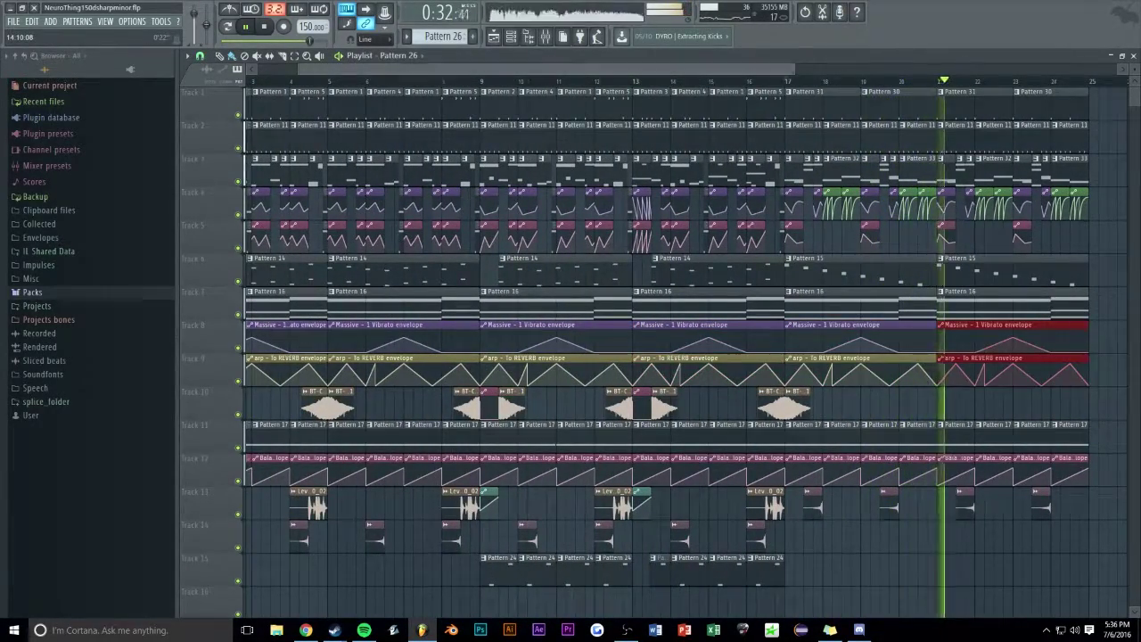
scroll(911, 216, "down", 4)
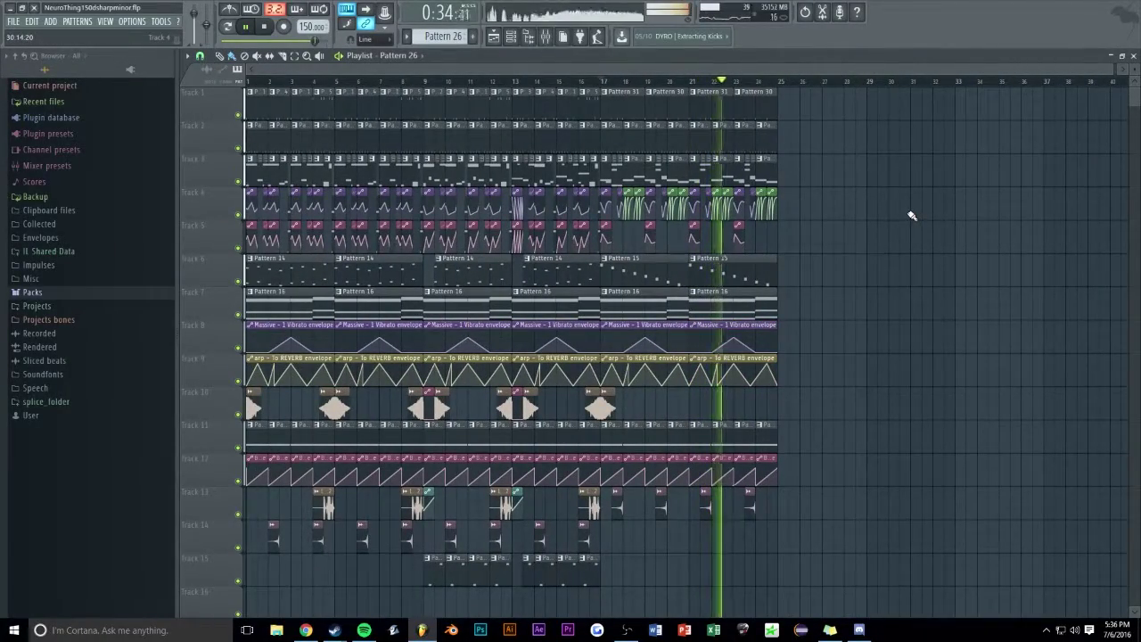
Duplicate the BT-Cymbal Crash pair around bar 17 on Track 10 and align the copy with bar 21
scroll(664, 303, "up", 5)
key("ctrl+b")
left_click_drag(494, 391, 654, 403)
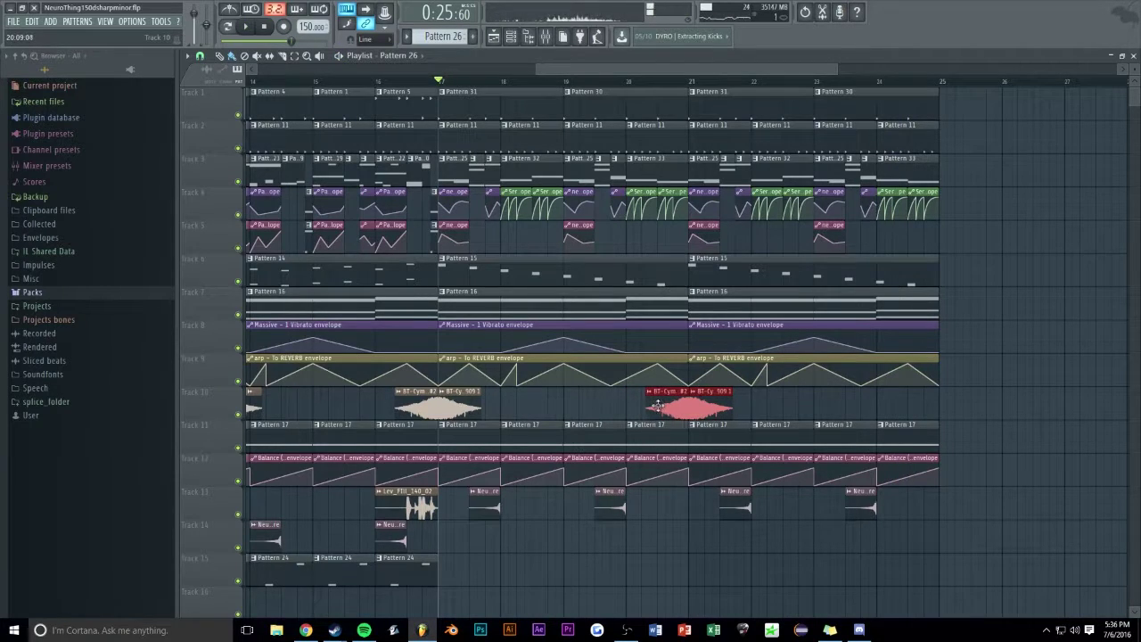
scroll(650, 410, "up", 5)
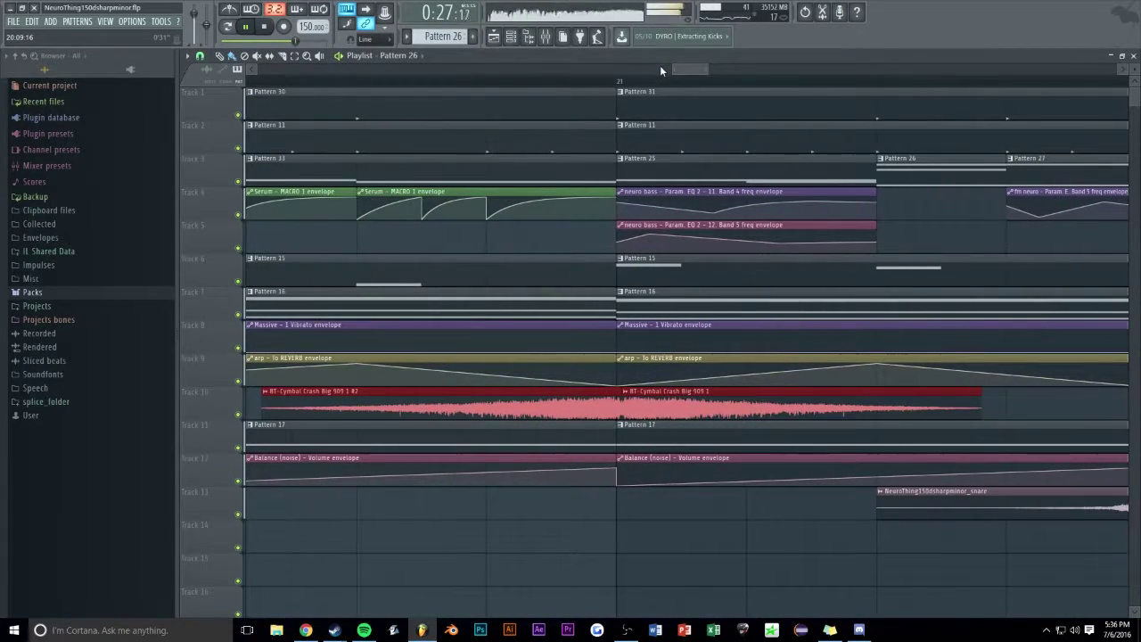
left_click_drag(644, 412, 641, 411)
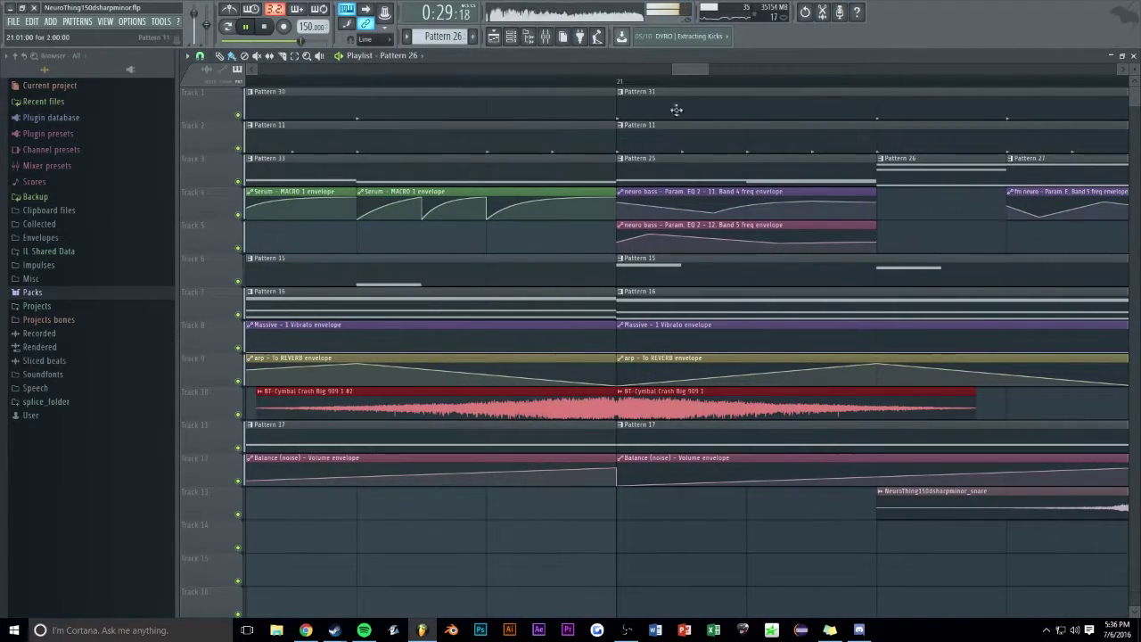
scroll(971, 206, "down", 8)
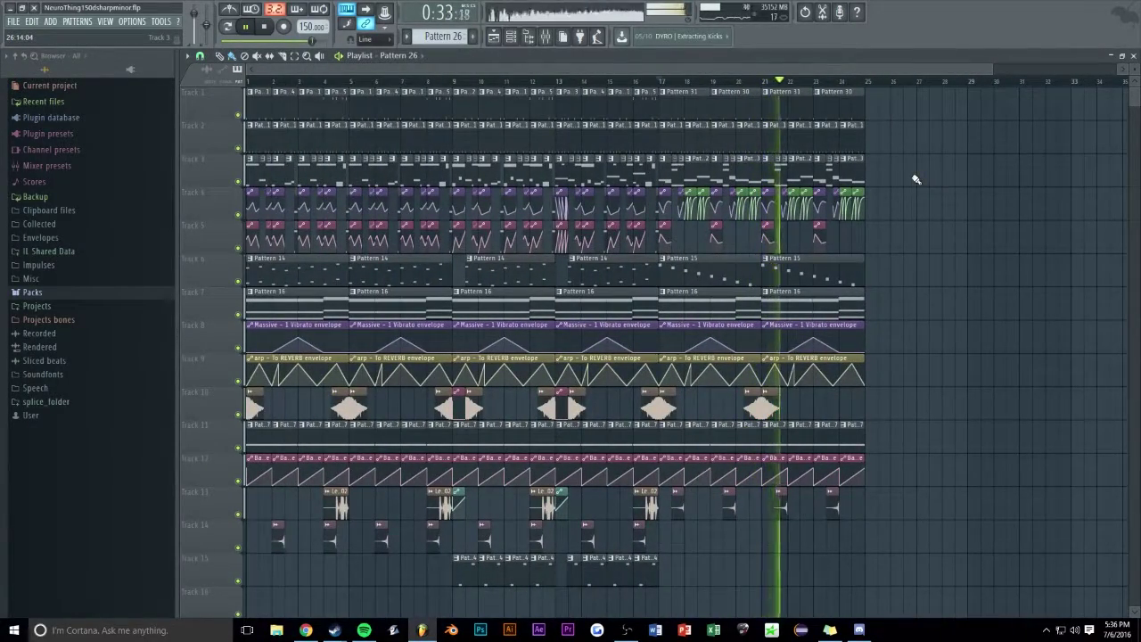
Place another BT-Cymbal Crash Big 909 1 #2 clip on Track 10 so that it ends at bar 25
left_click(755, 408)
scroll(784, 65, "up", 4)
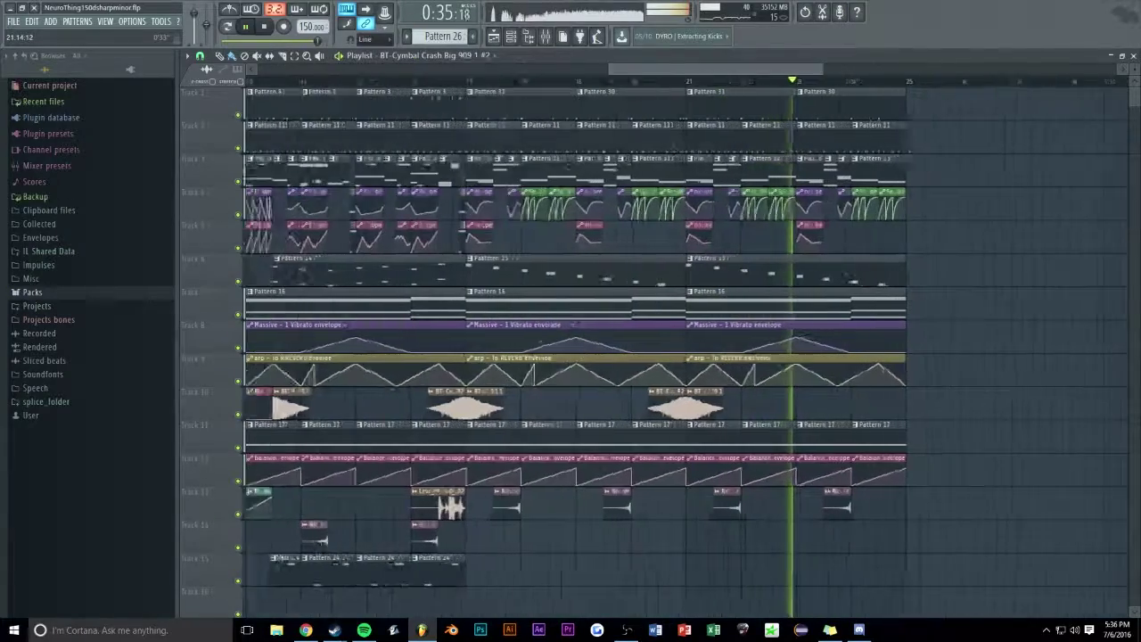
scroll(927, 234, "up", 4)
left_click_drag(709, 405, 674, 406)
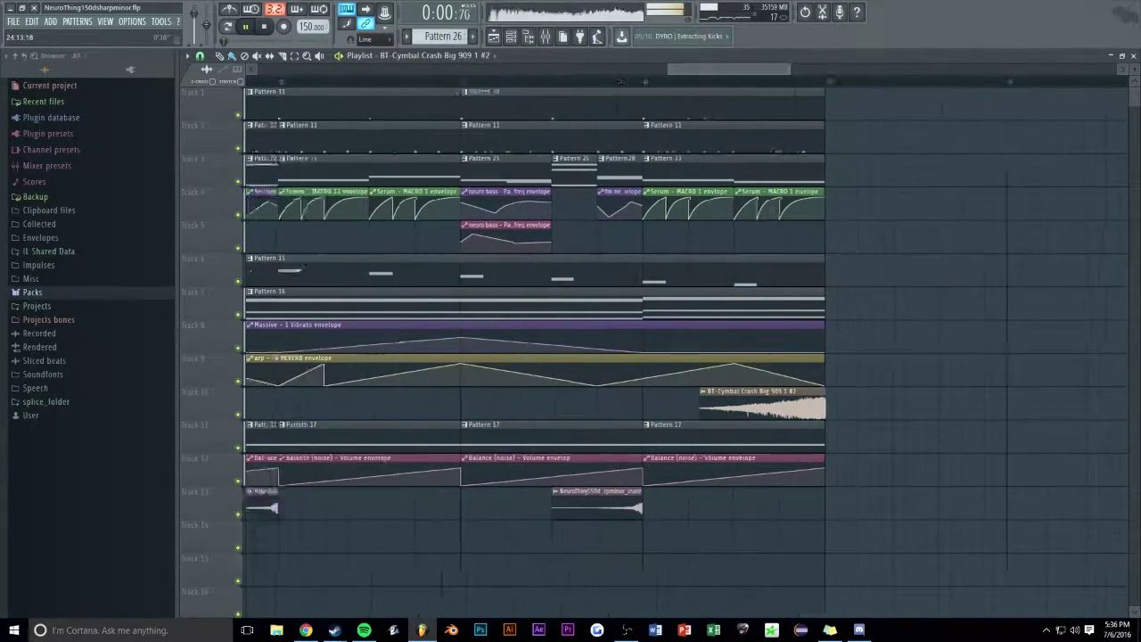
scroll(907, 137, "down", 4)
Open Pattern 31 from Track 1 and review its kick and snare steps
scroll(633, 81, "up", 6)
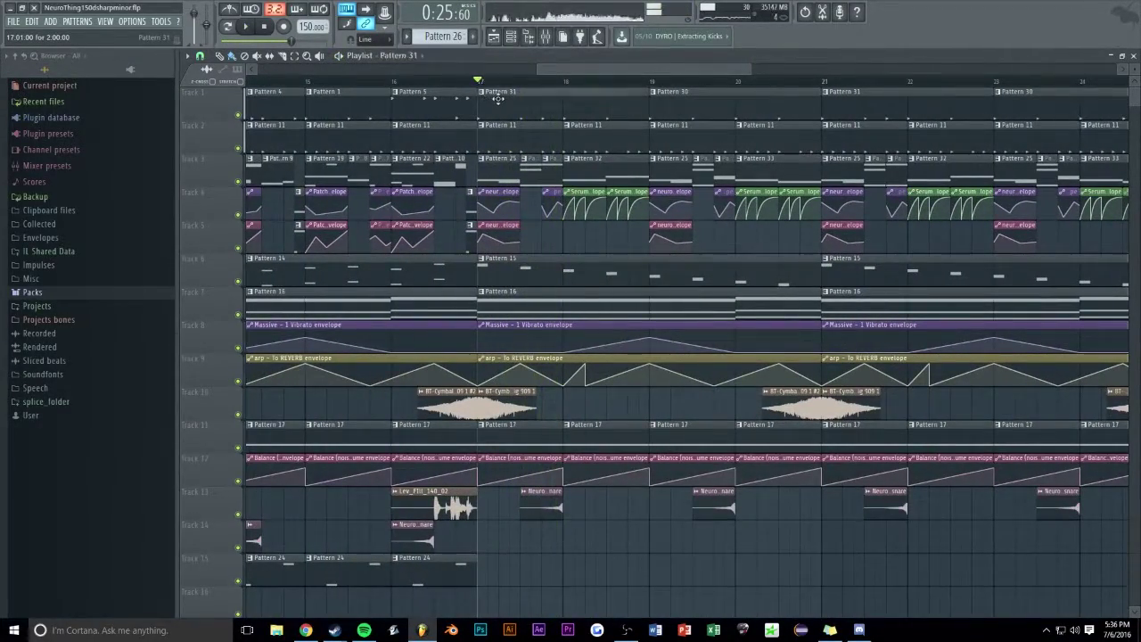
double_click(497, 99)
left_click(773, 70)
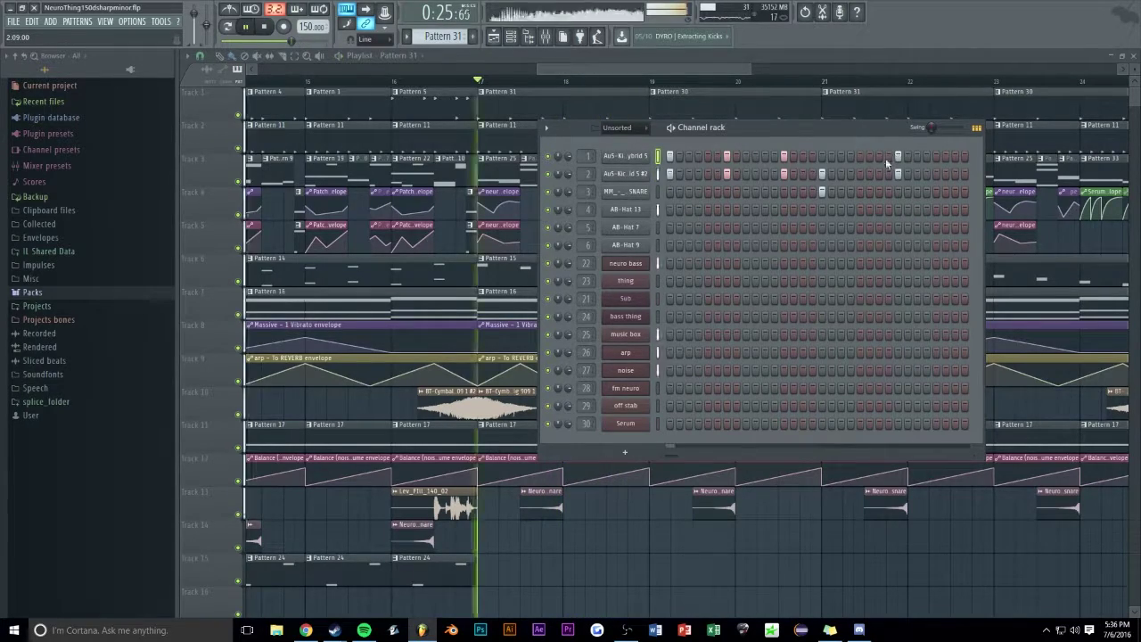
key("F6")
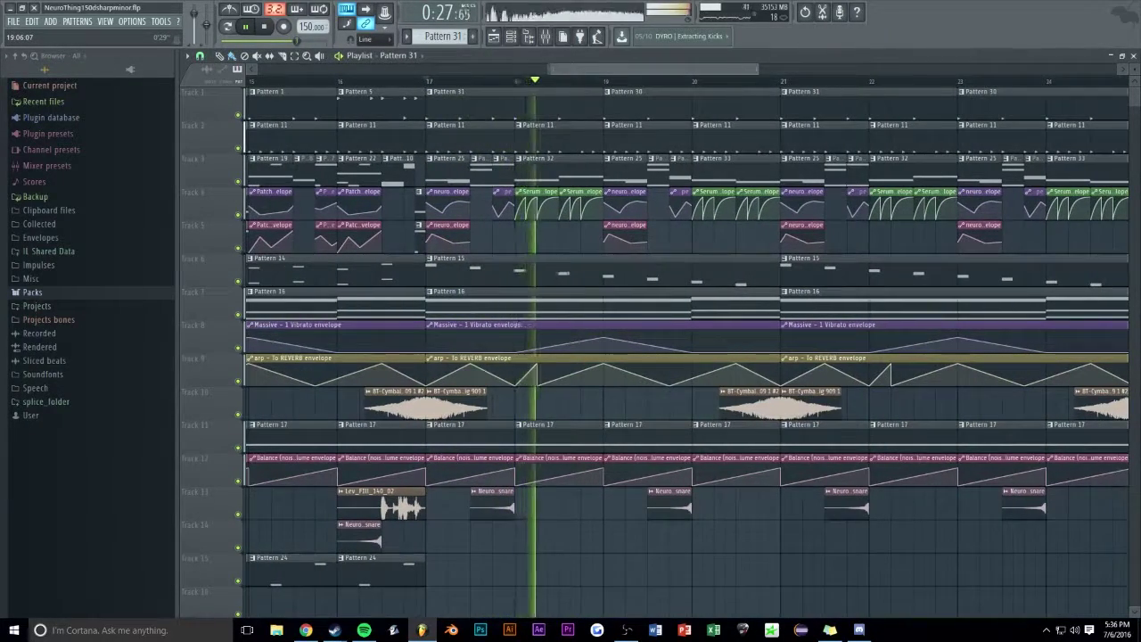
Open Pattern 30 from Track 1 and add hits on steps 13 and 15 to both kick channels
double_click(644, 107)
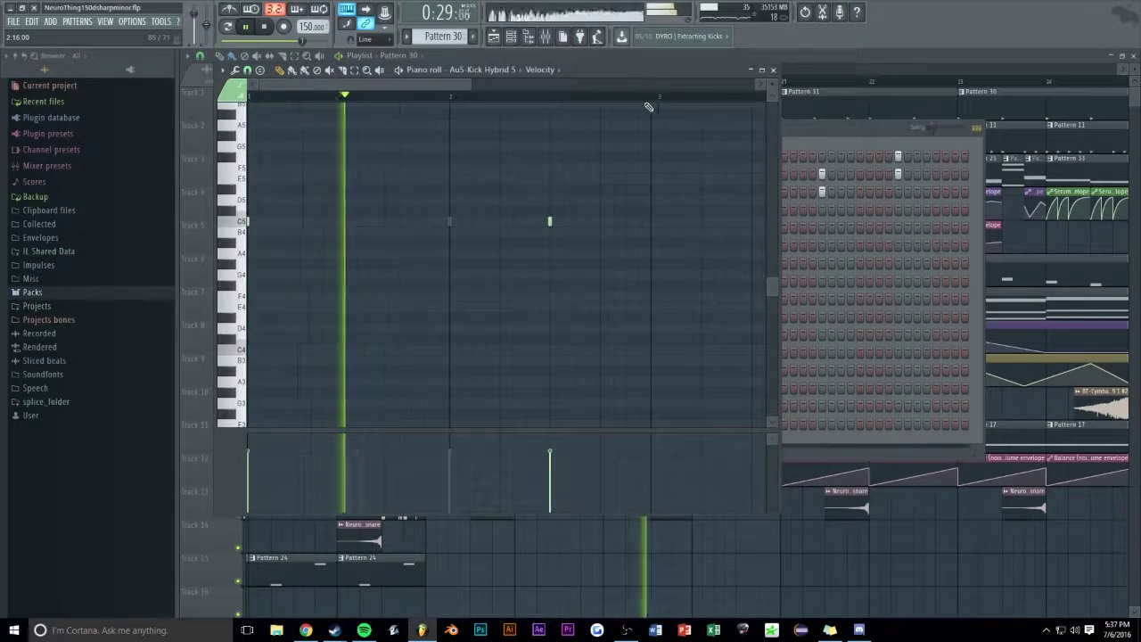
left_click(773, 69)
left_click(785, 156)
left_click(785, 173)
left_click(804, 174)
left_click(804, 156)
right_click(746, 174)
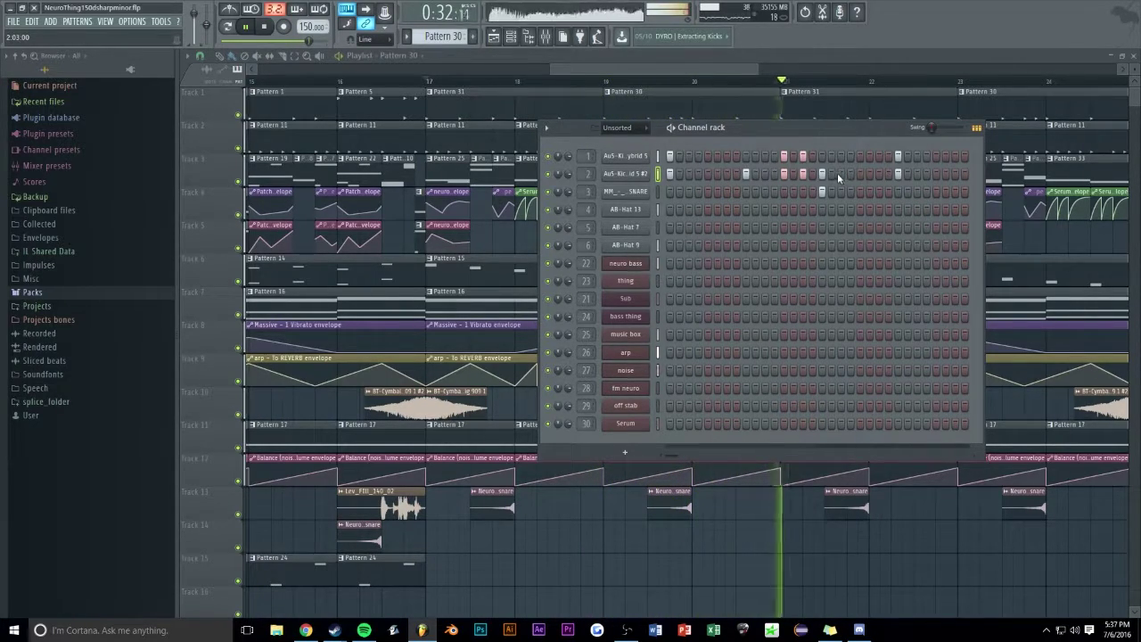
Check the drum steps of the last Pattern 30 clip on Track 1, play the arrangement and save the project
left_click_drag(670, 70, 700, 70)
left_click_drag(824, 69, 828, 69)
left_click_drag(670, 71, 667, 73)
double_click(877, 101)
left_click(776, 63)
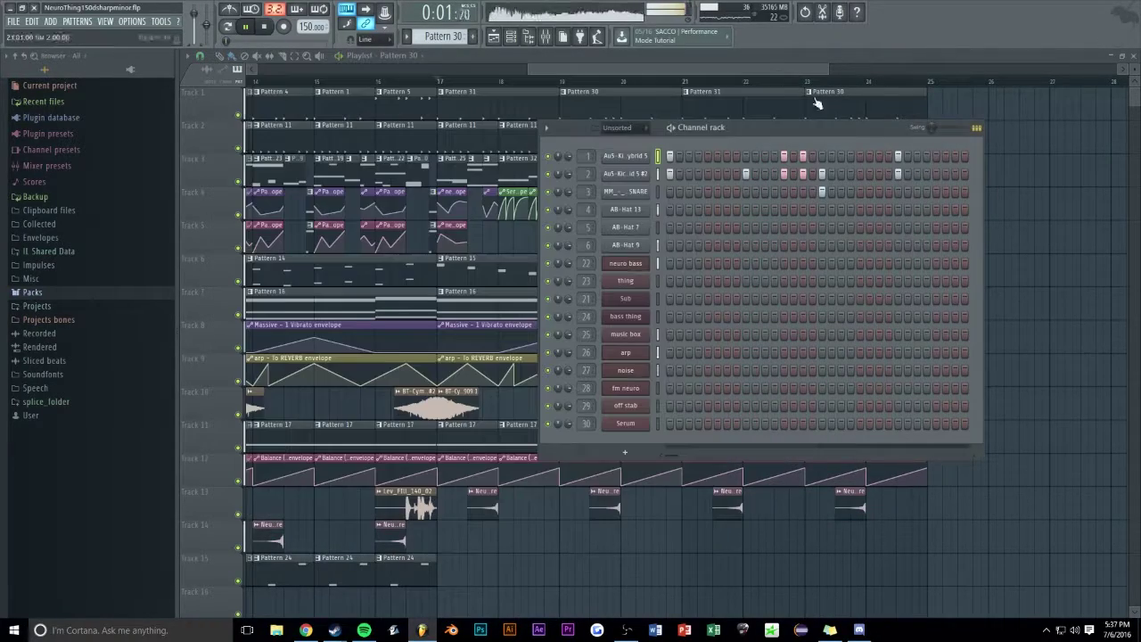
key("space")
key("space")
key("F6")
left_click_drag(703, 68, 689, 75)
key("space")
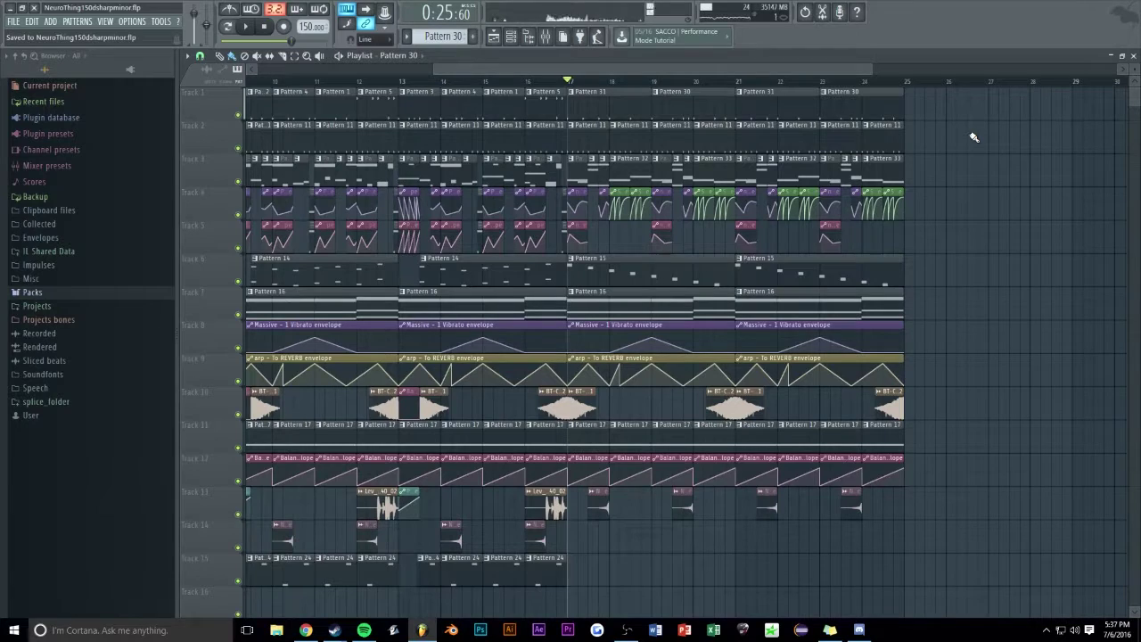
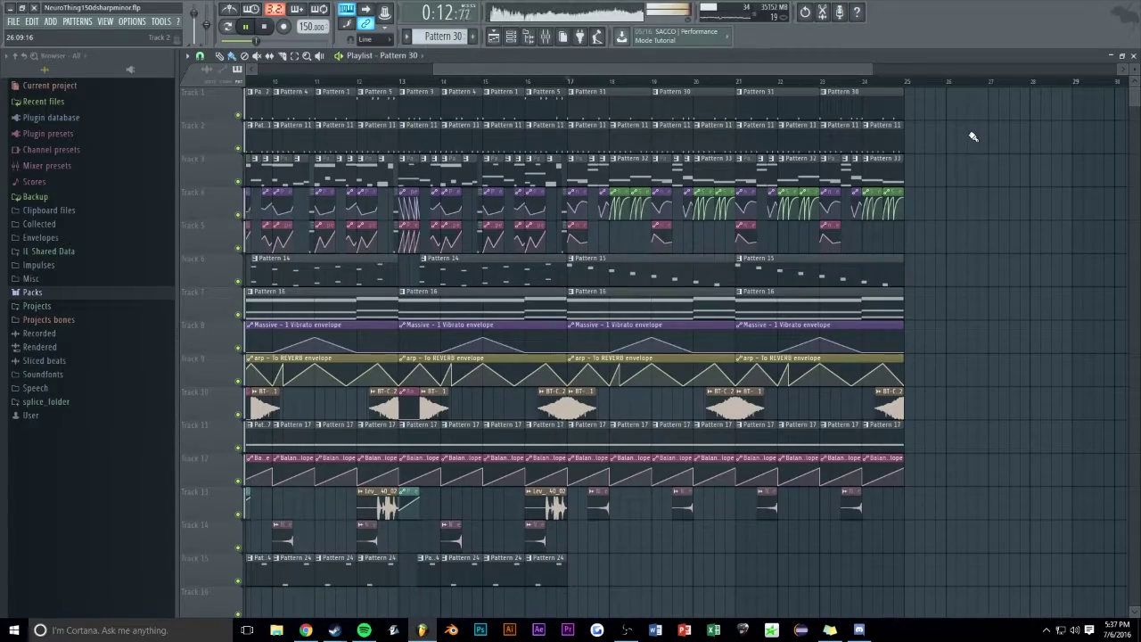
Make the drum clip at bar 23 on Track 1 a unique pattern and open its kick and snare steps
left_click_drag(589, 73, 625, 79)
left_click(624, 95)
left_click(656, 161)
double_click(648, 107)
left_click(774, 69)
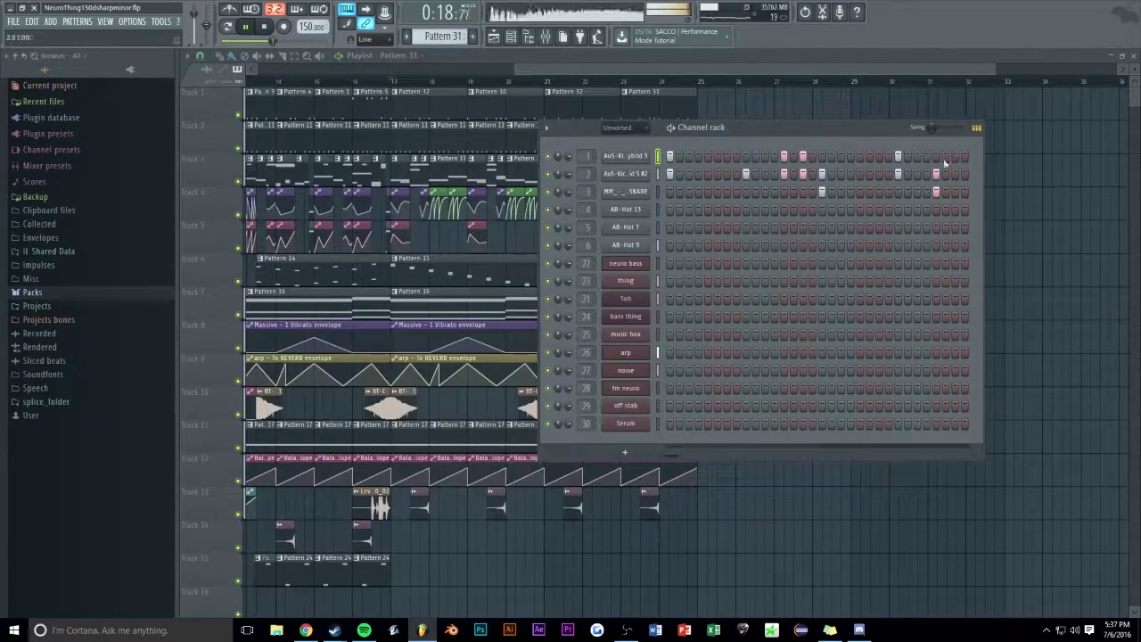
right_click(1026, 145)
Play the arrangement up to bar 24 and duplicate all clips of bars 17 to 24 so they fill bars 25 to 32
left_click_drag(820, 70, 782, 70)
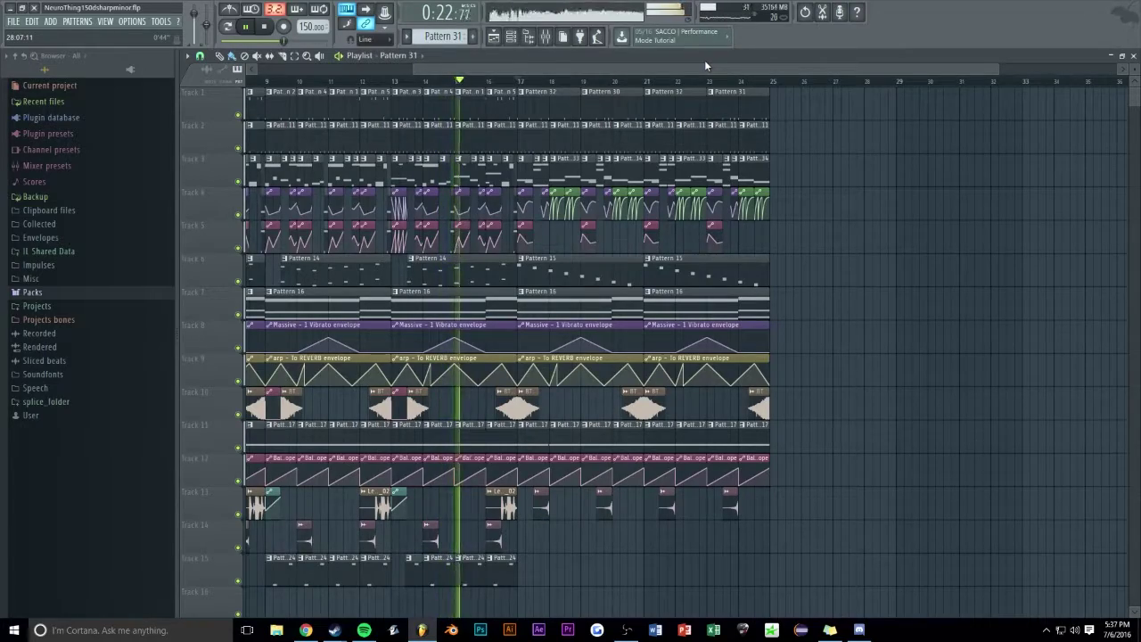
left_click_drag(511, 71, 507, 58)
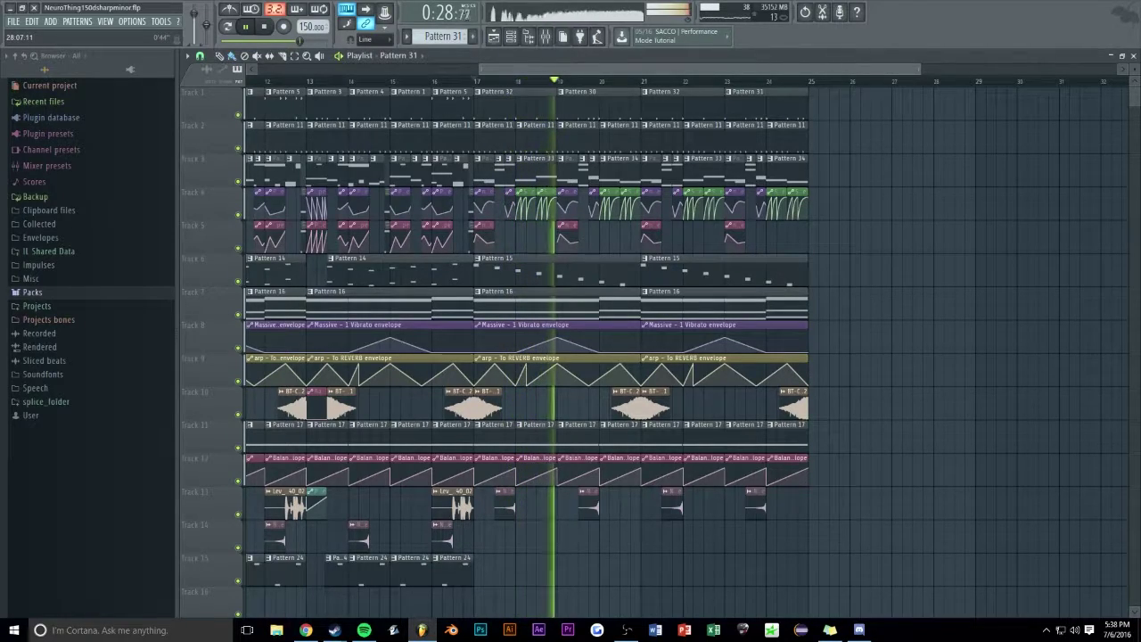
left_click_drag(507, 59, 508, 54)
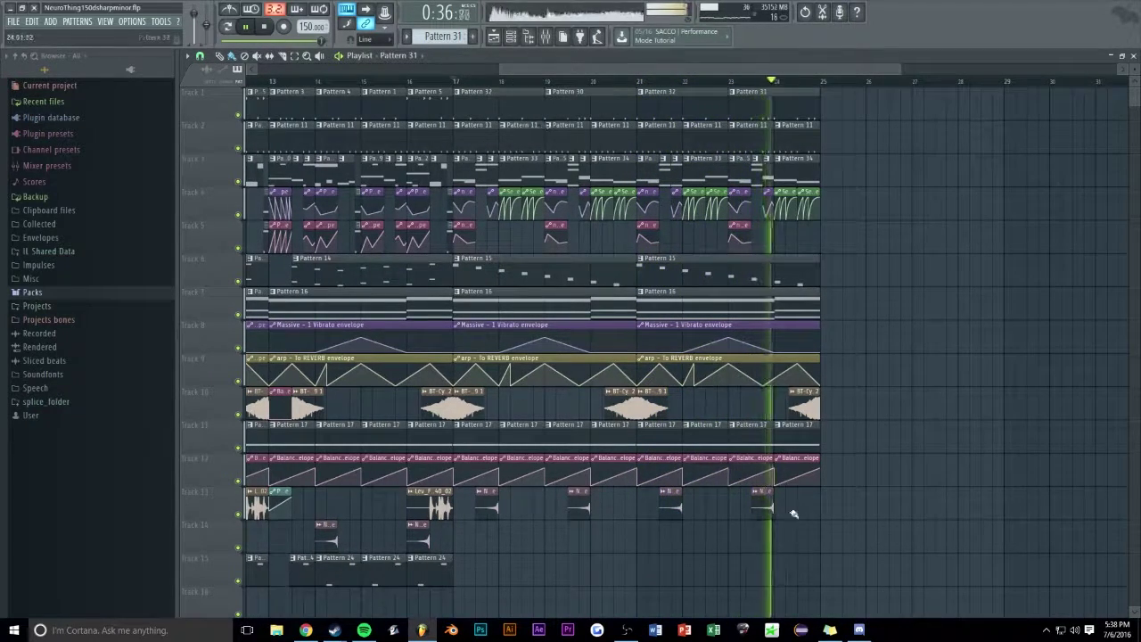
left_click_drag(861, 550, 488, 203)
key("ctrl+b")
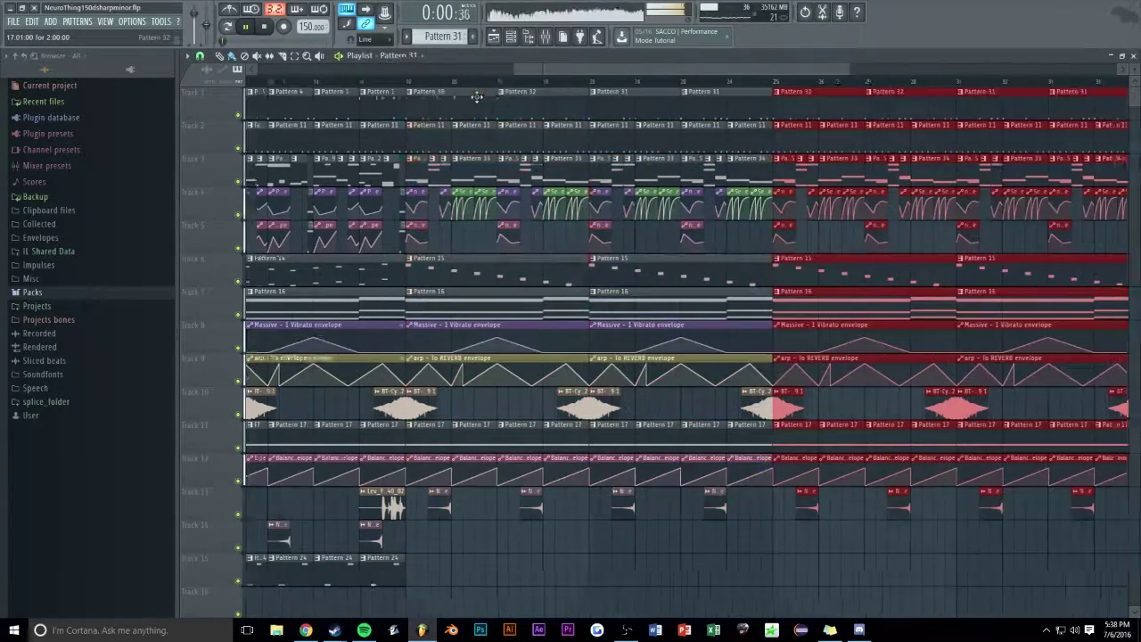
Remove the duplicated drum clips from bar 25 on Track 1 and place a new one-bar pattern clip at bar 25
scroll(680, 91, "right", 5)
key("space")
left_click(841, 107, "ctrl")
left_click_drag(840, 107, 505, 100)
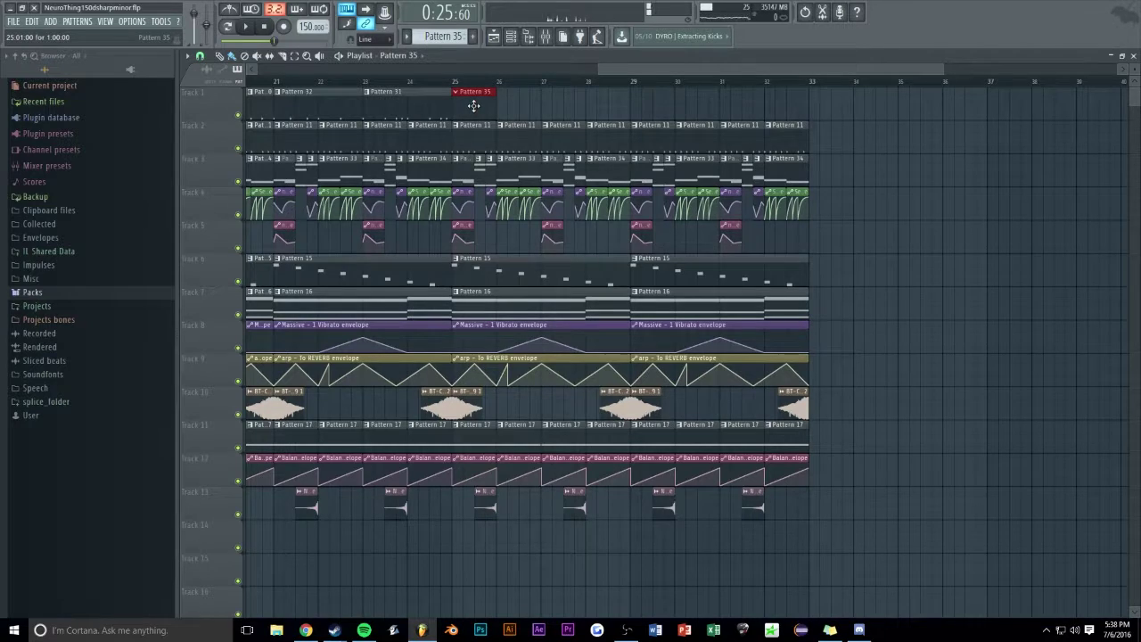
Add a hit on step 1 of both kick channels in Pattern 35 and repeat its clip on Track 1 through bar 32
key("F6")
left_click_drag(984, 186, 682, 160)
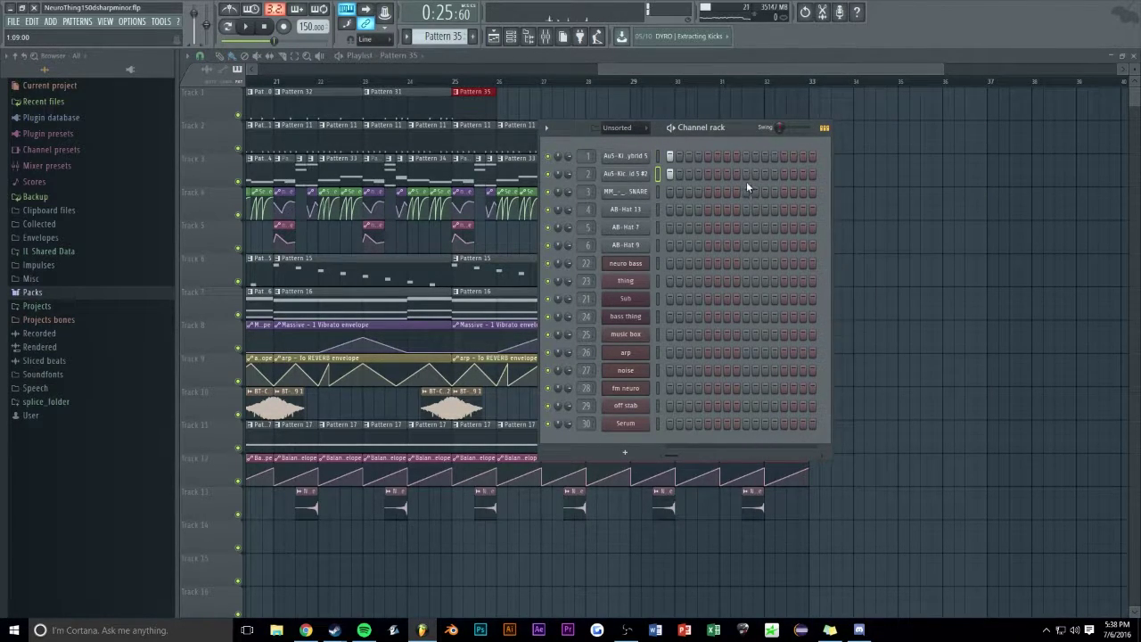
left_click(505, 102)
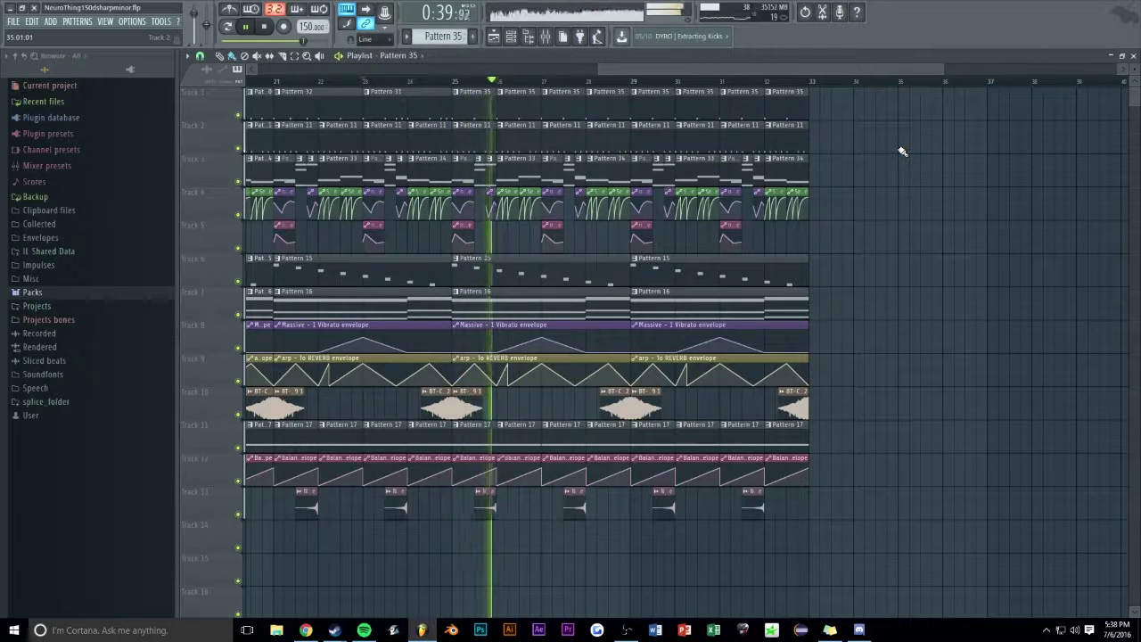
Reopen Pattern 35, add hits on step 9 of both kick channels and a snare on step 13, and play it
double_click(471, 103)
left_click(774, 69)
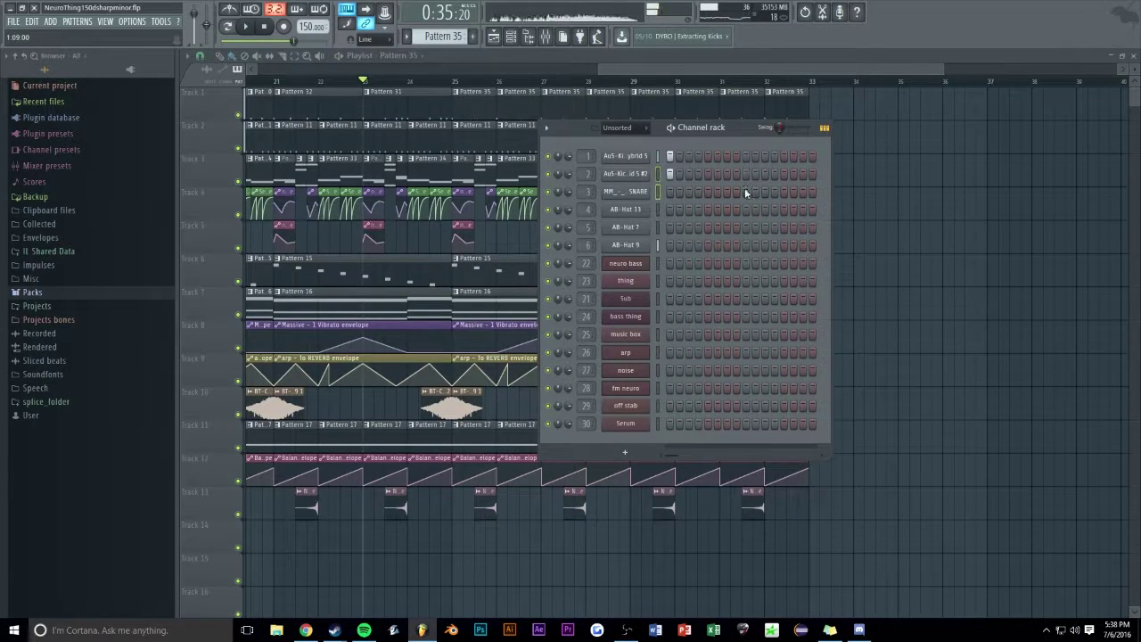
key("space")
key("F6")
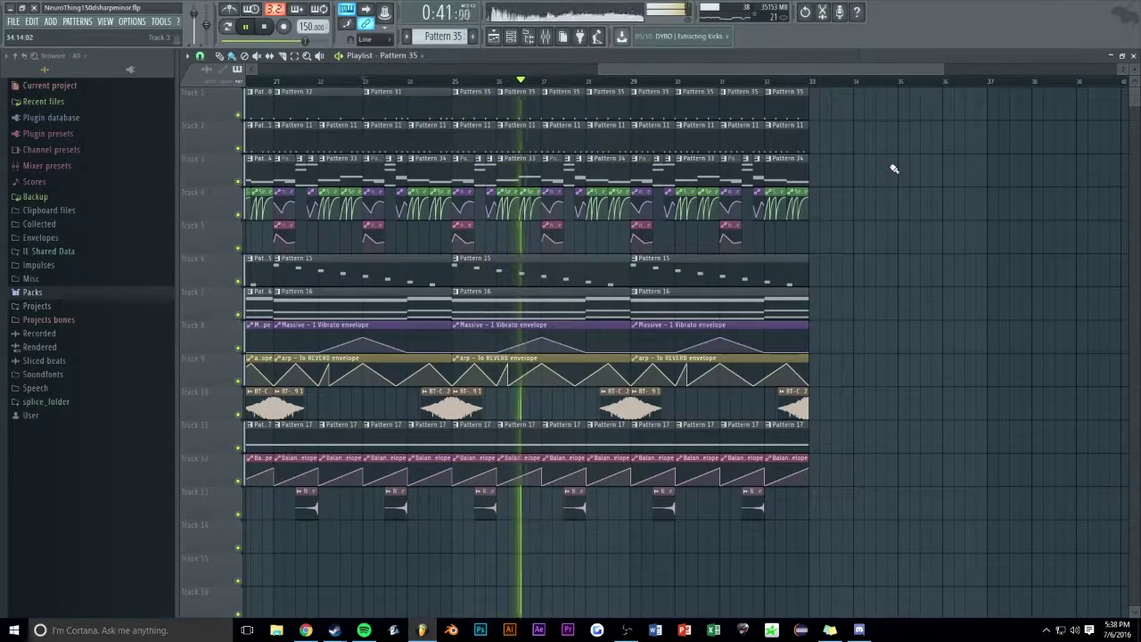
In Pattern 35, move the snare to step 5 and the step 9 kicks to step 13, and play the arrangement
scroll(477, 96, "up", 2)
double_click(477, 96)
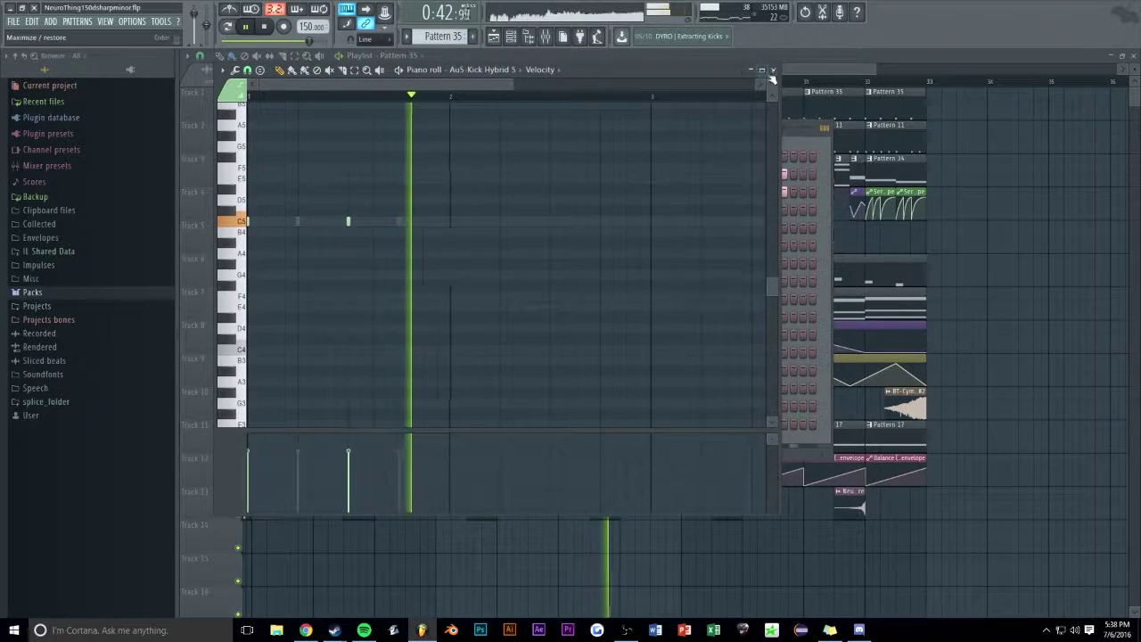
left_click(768, 68)
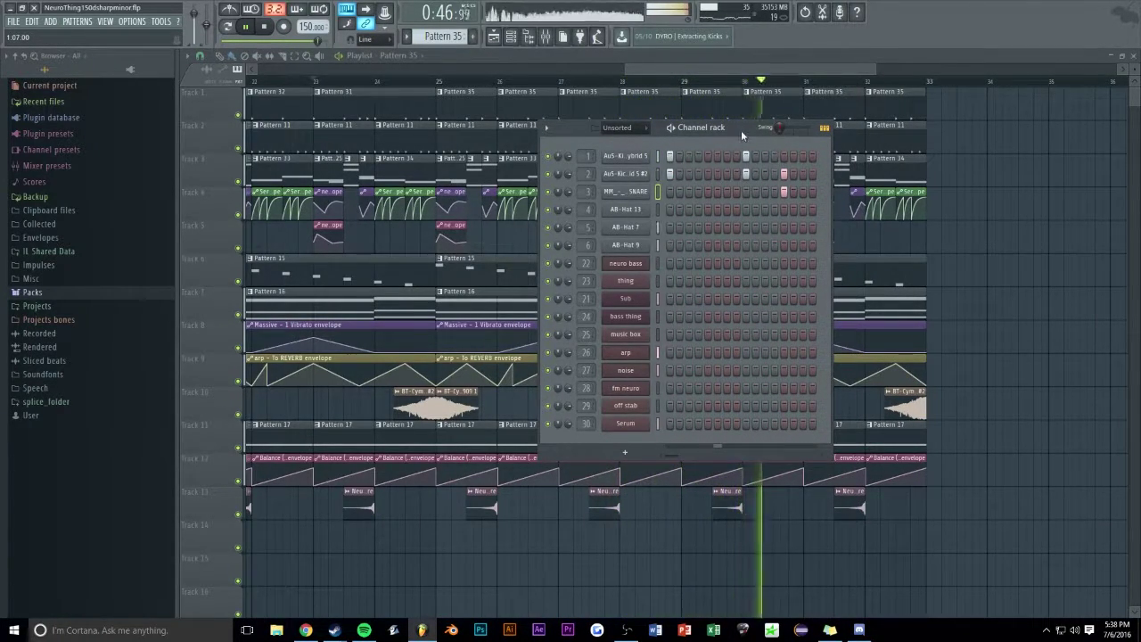
left_click_drag(741, 130, 703, 158)
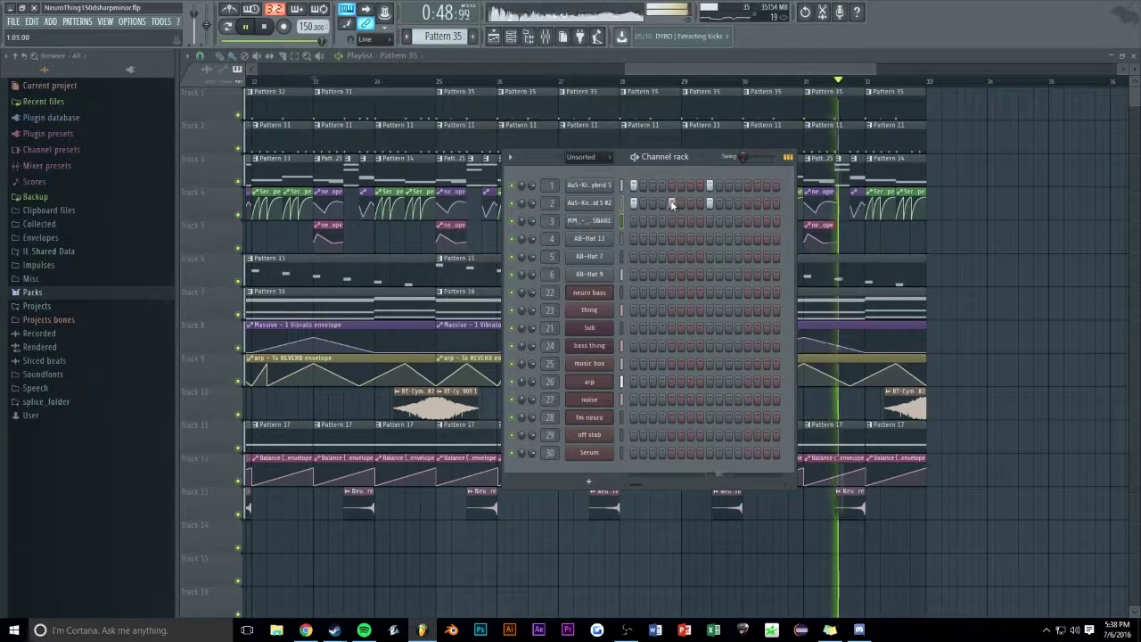
left_click(671, 220)
left_click(709, 186)
left_click(709, 202)
left_click(749, 185)
key("space")
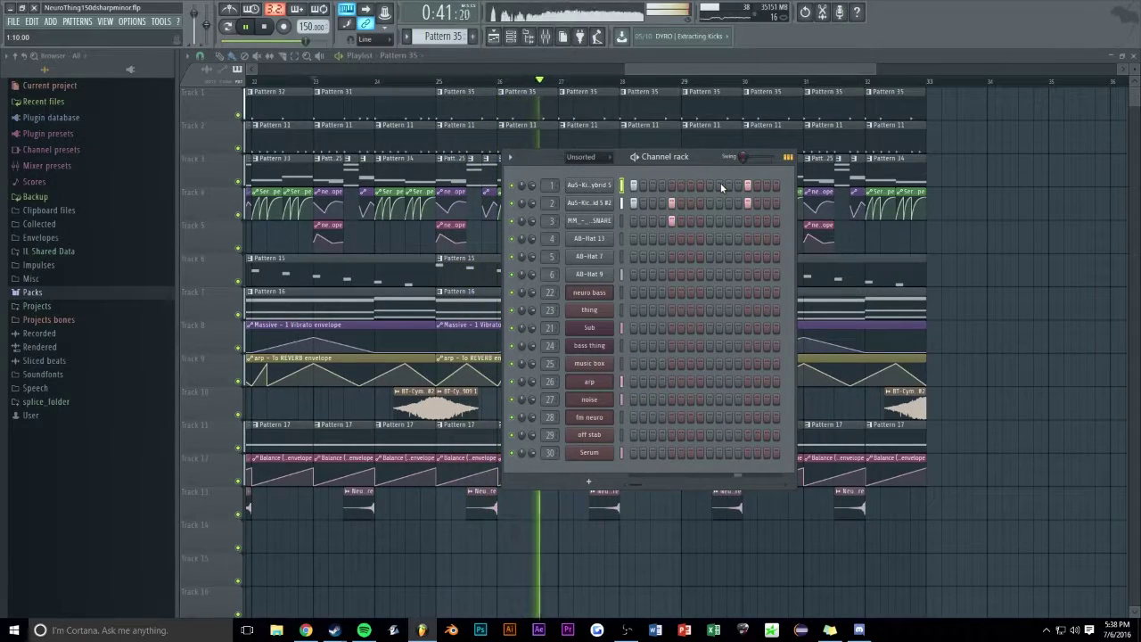
key("F6")
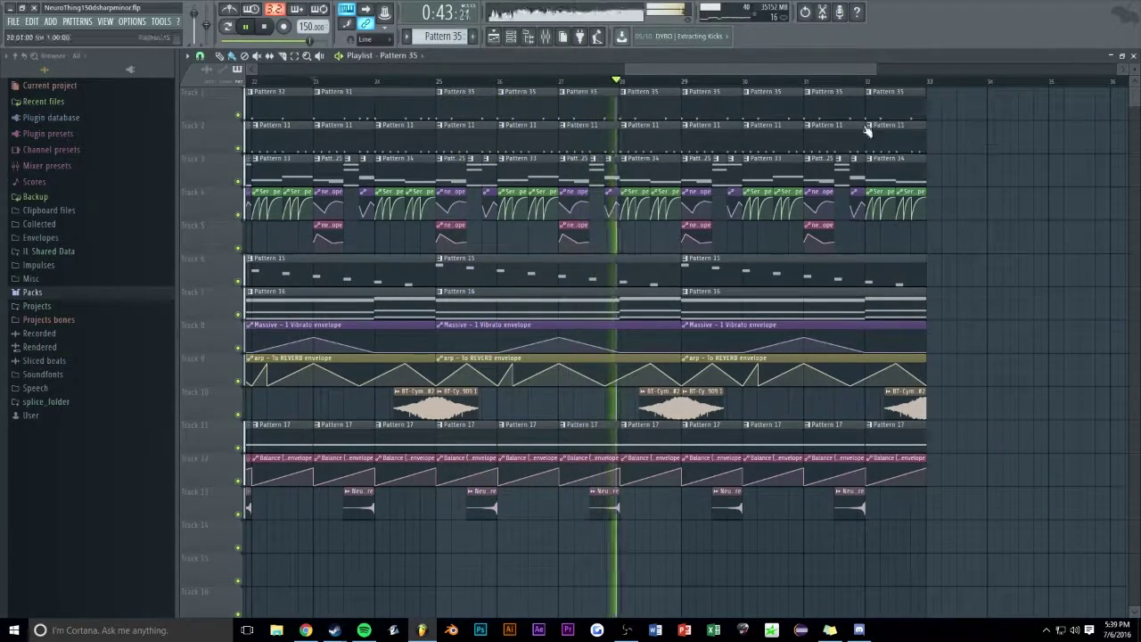
Play through the arrangement and set band 5 of the bass 2 mixer track's Fruity parametric EQ 2 to 0.7 dB at 1240 Hz
scroll(656, 347, "down", 5)
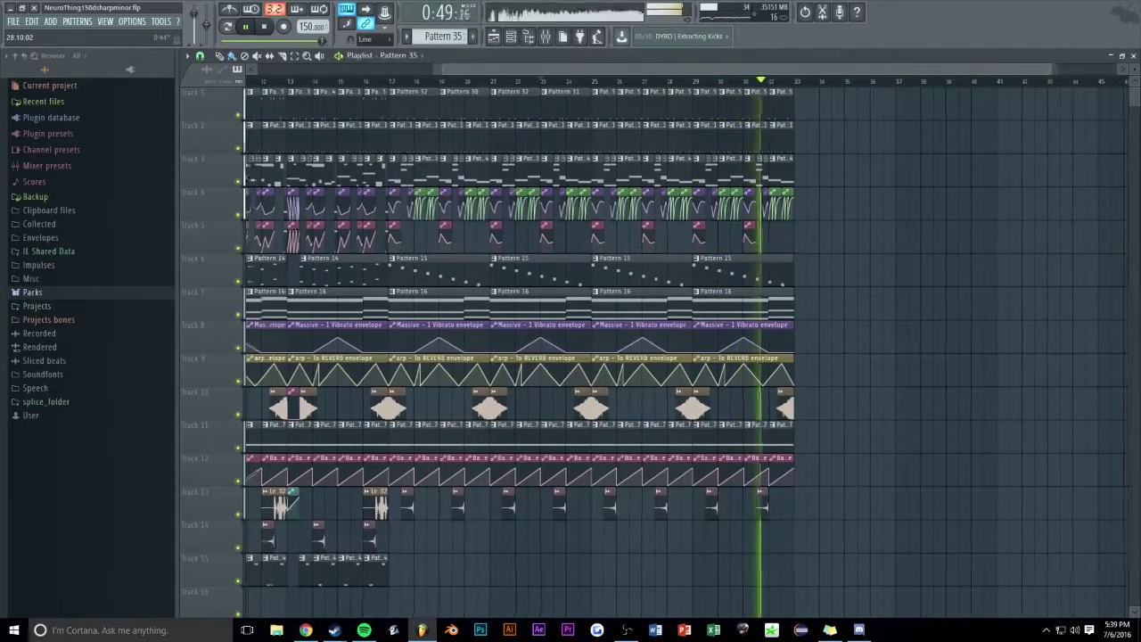
scroll(755, 112, "down", 3)
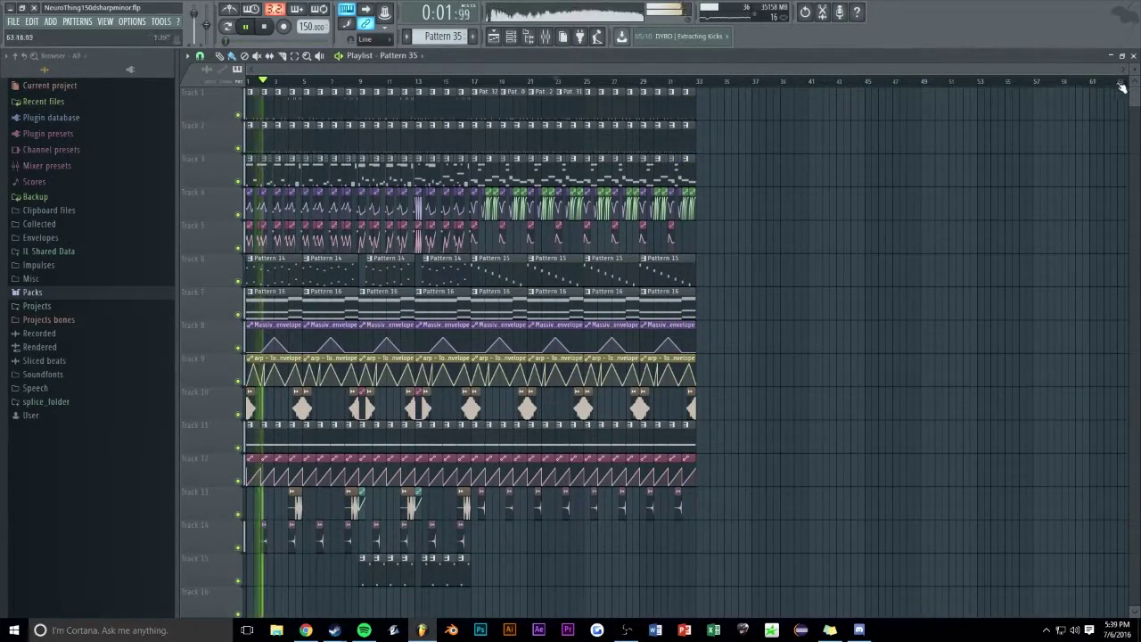
left_click_drag(1112, 68, 985, 80)
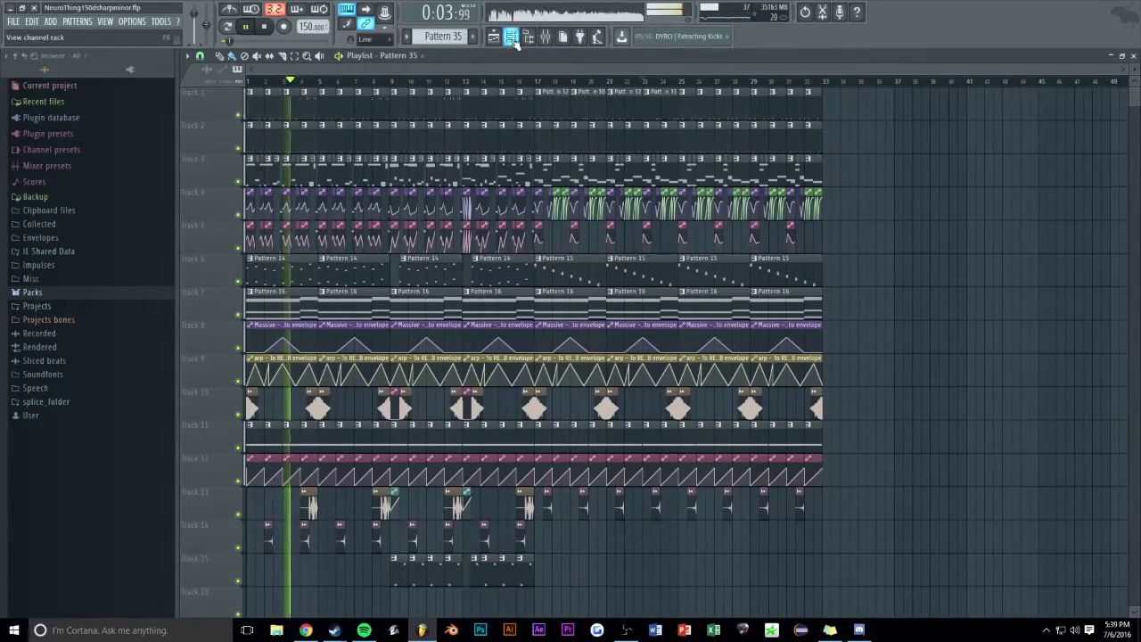
scroll(554, 71, "up", 5)
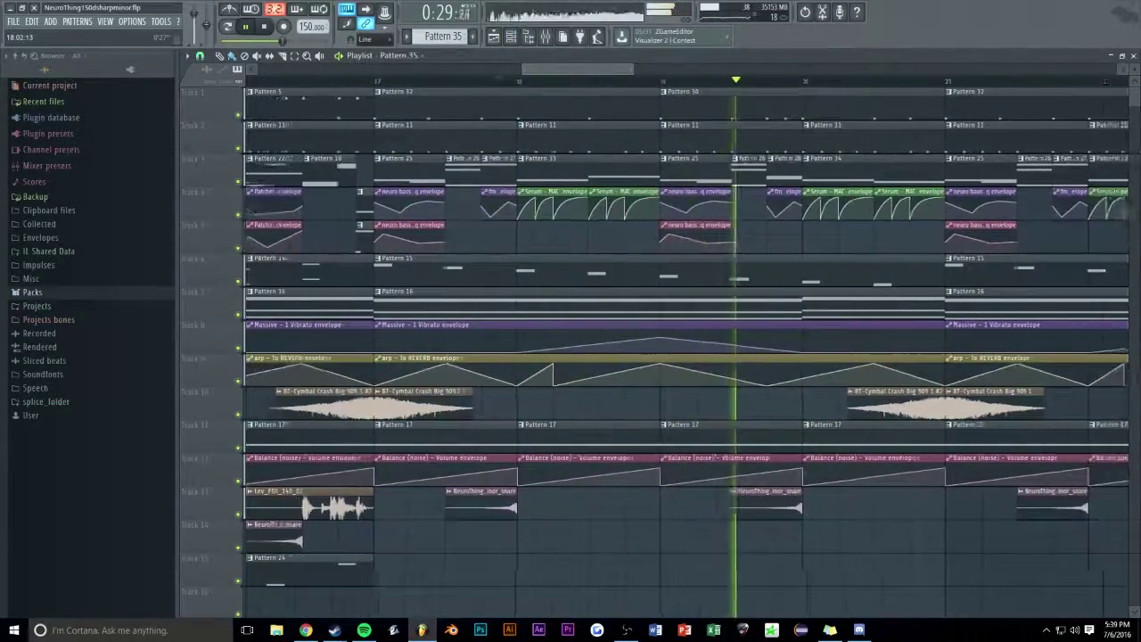
left_click(546, 36)
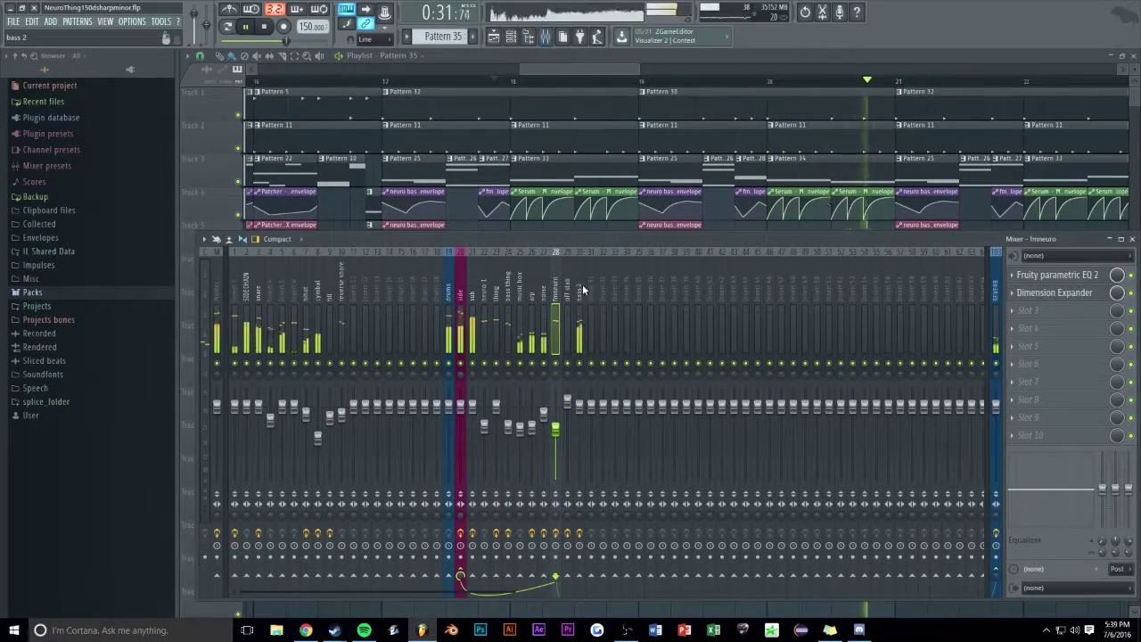
left_click(1037, 277)
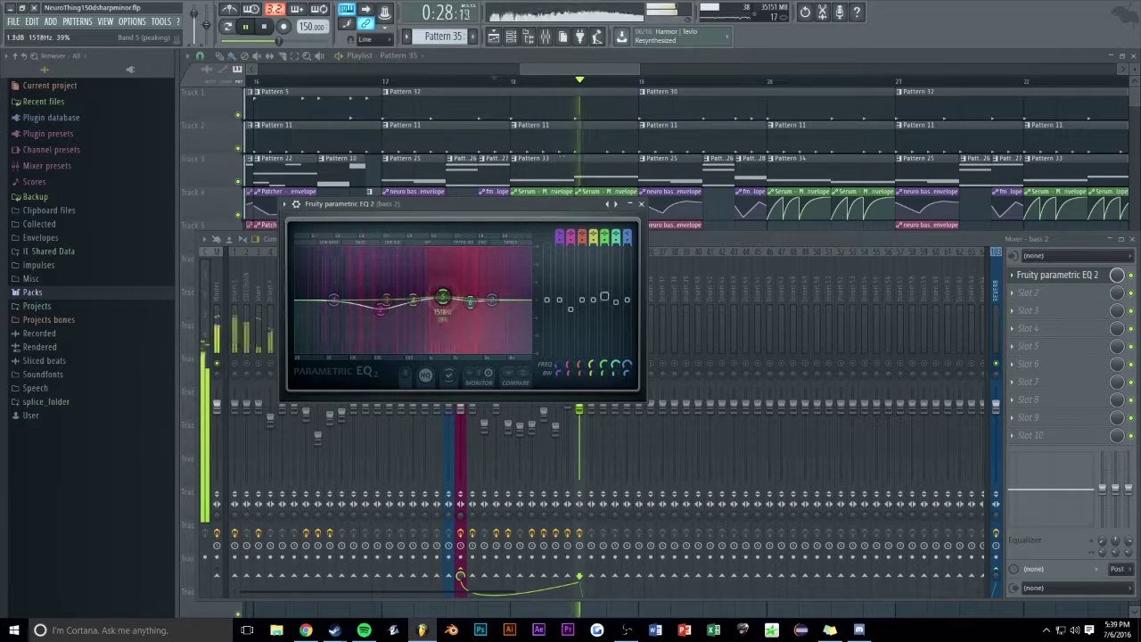
left_click_drag(439, 301, 441, 305)
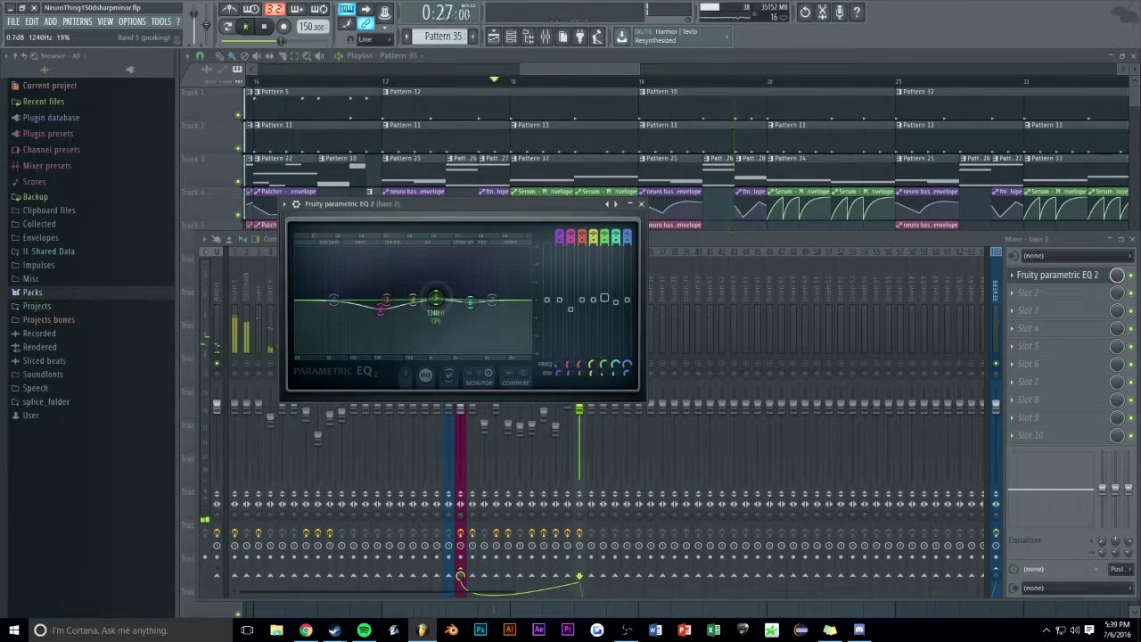
key("space")
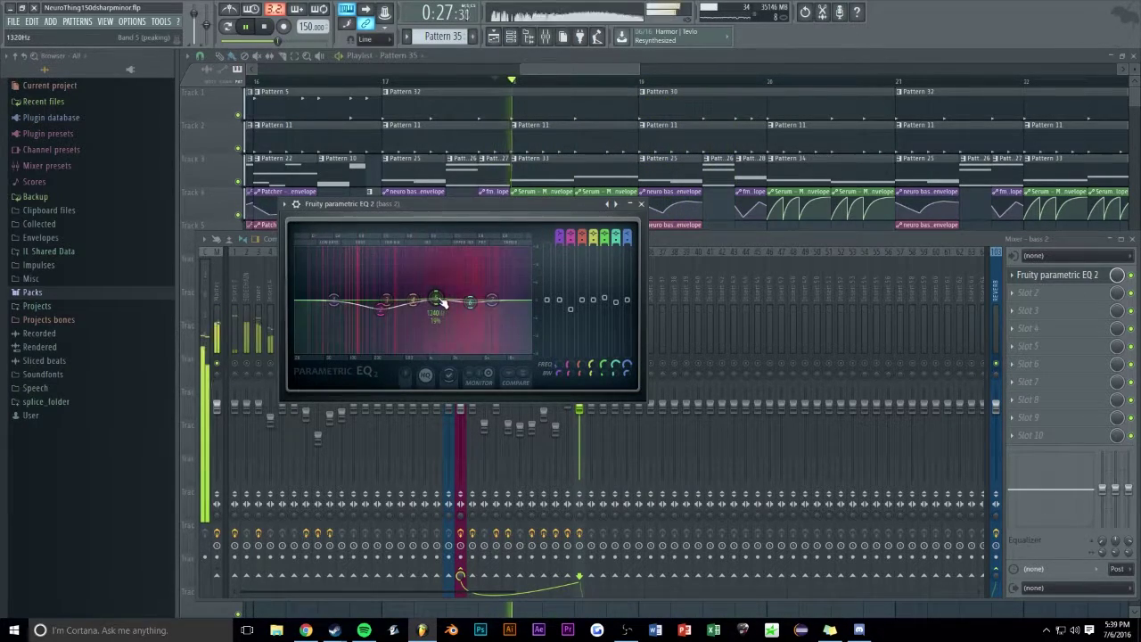
left_click(641, 204)
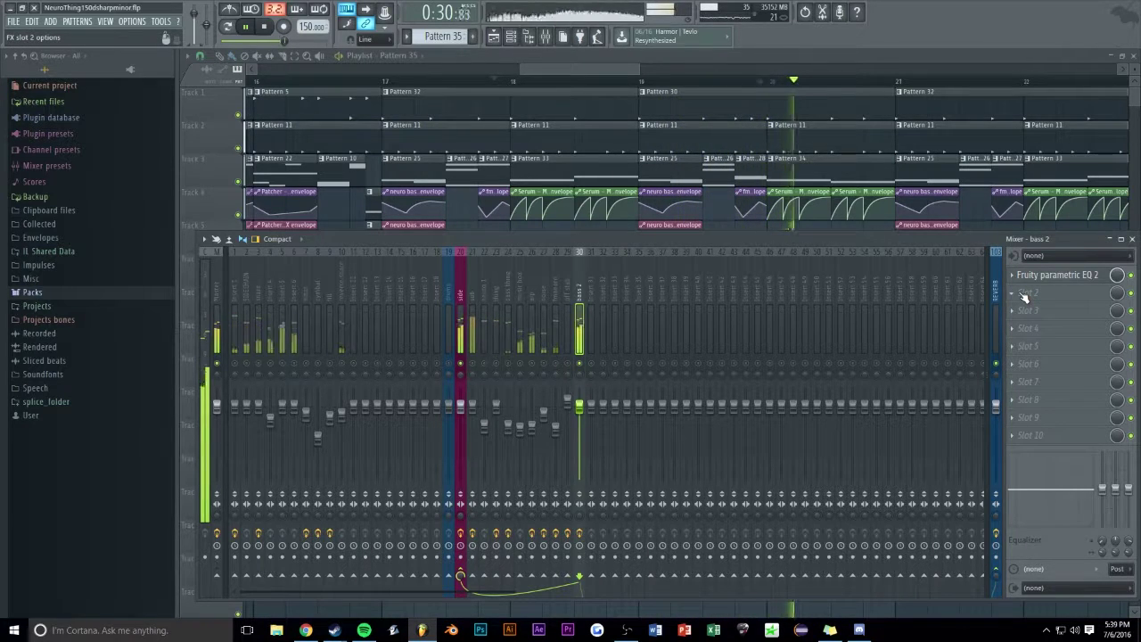
In bass 2's parametric EQ, shift the band 7 high shelf and set band 6 to -2.3 dB at 3099 Hz
left_click(1042, 275)
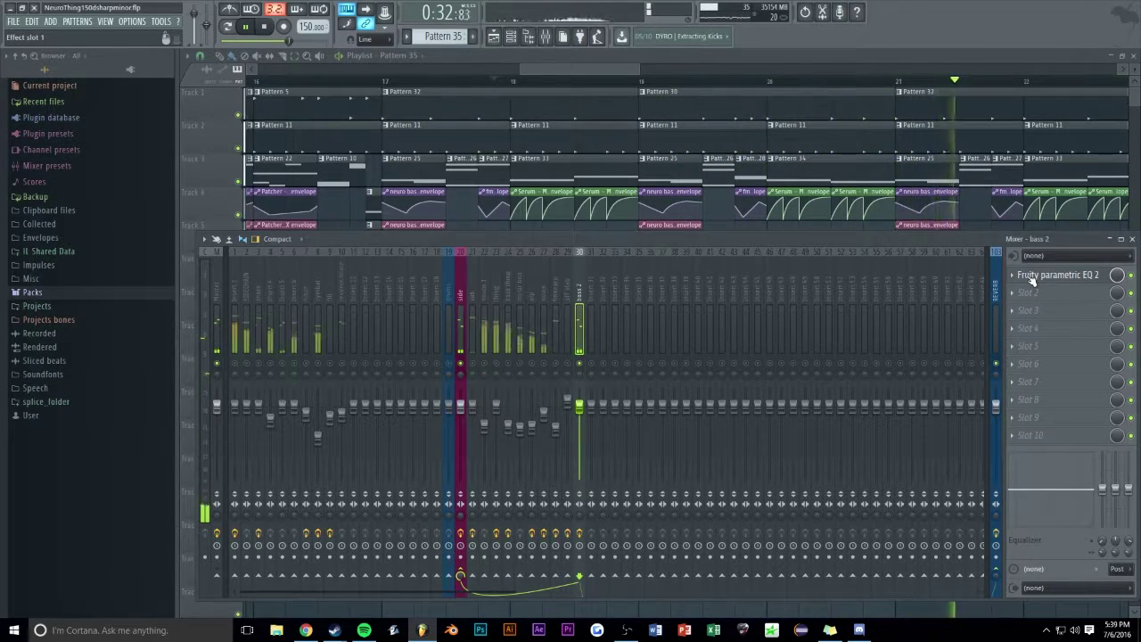
left_click_drag(491, 301, 499, 309)
key("space")
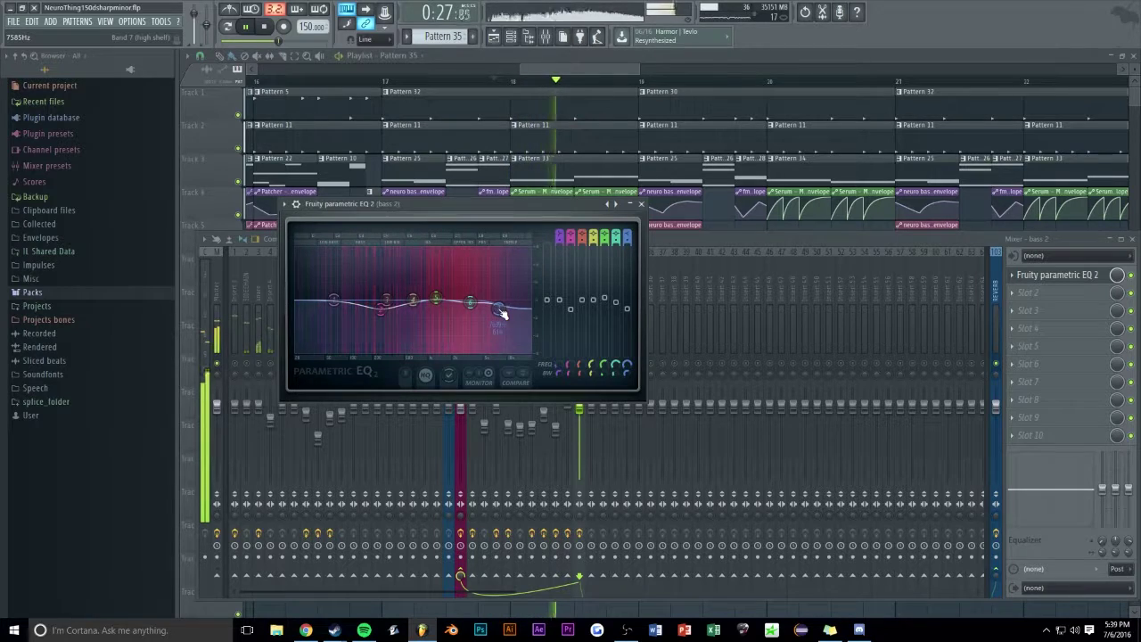
key("space")
mouse_move(468, 311)
left_mouse_down()
mouse_move(472, 337)
mouse_move(468, 309)
left_mouse_up()
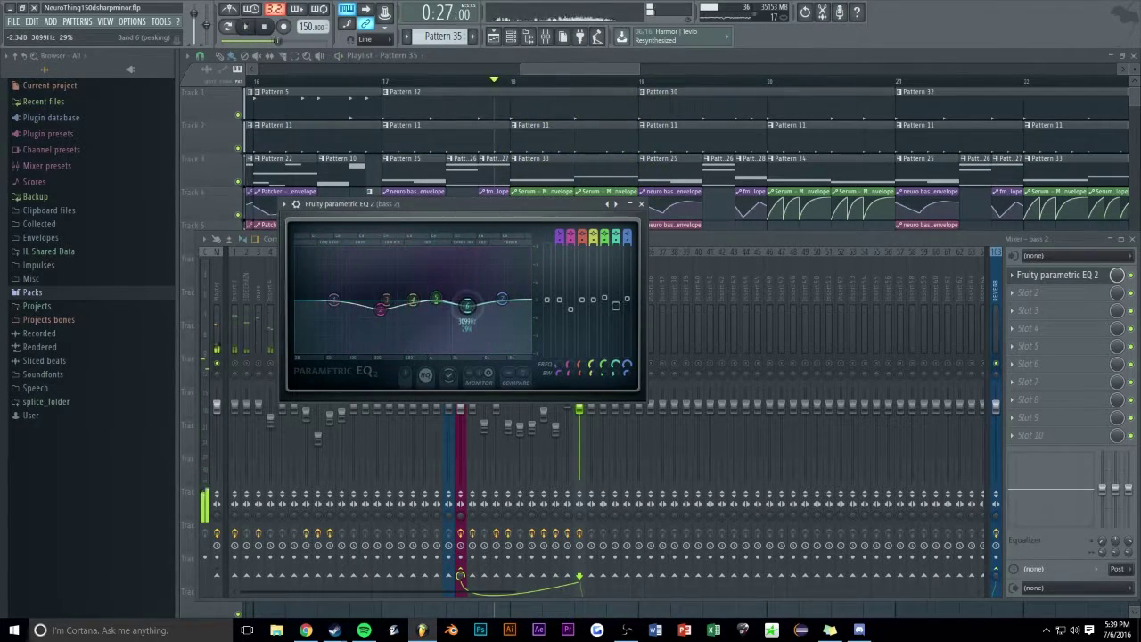
left_click(640, 204)
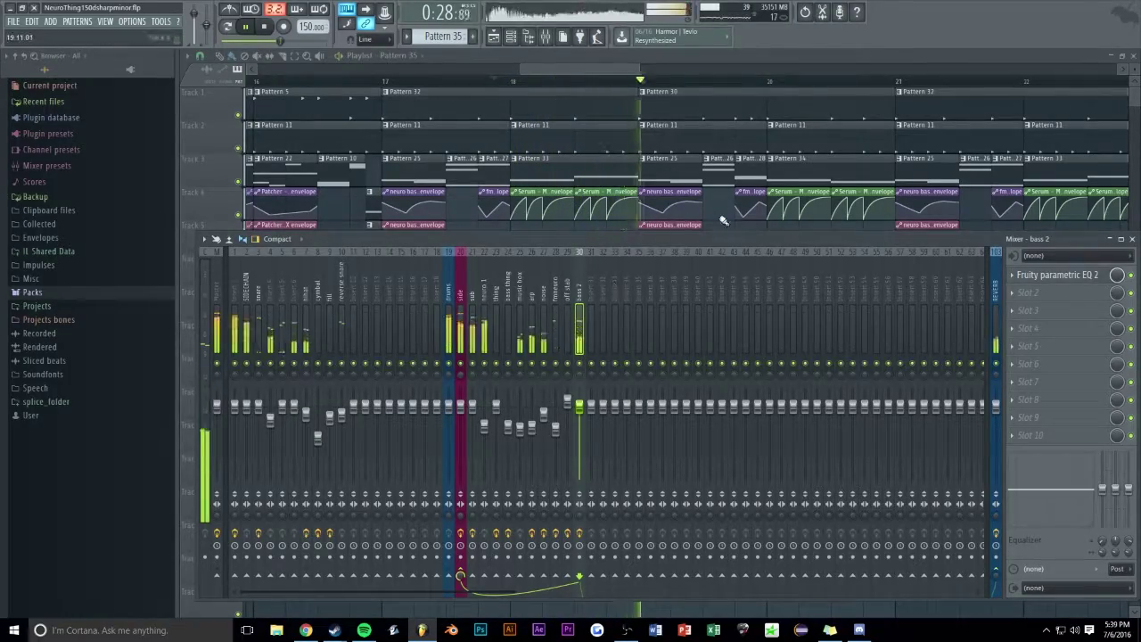
Close the mixer, show the whole arrangement and save the project
key("F9")
scroll(588, 80, "down", 5)
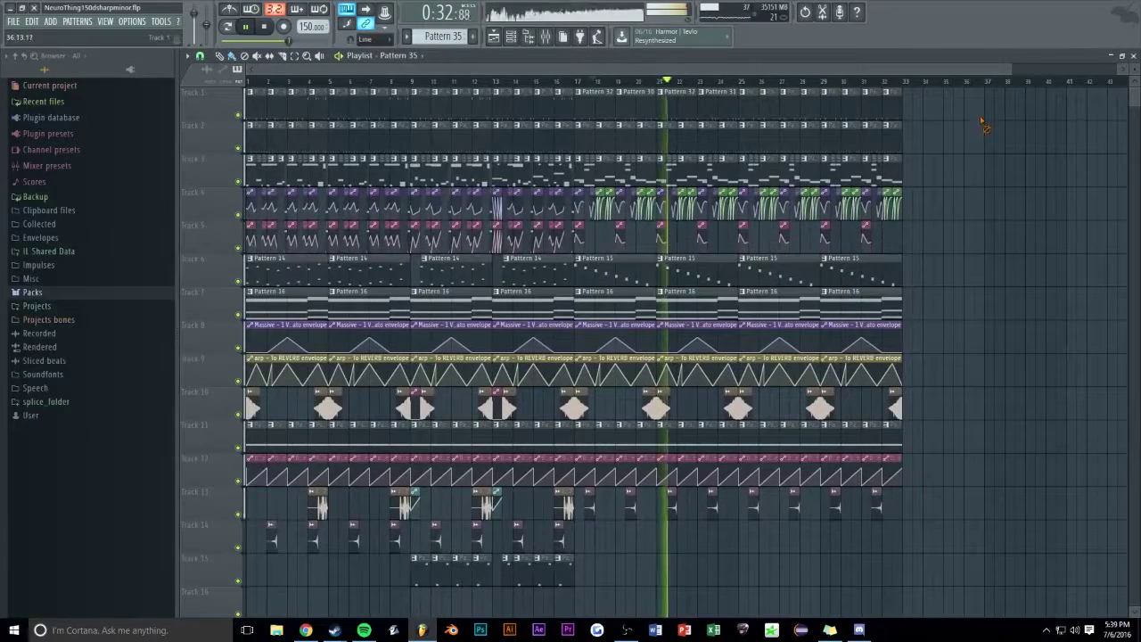
key("ctrl+s")
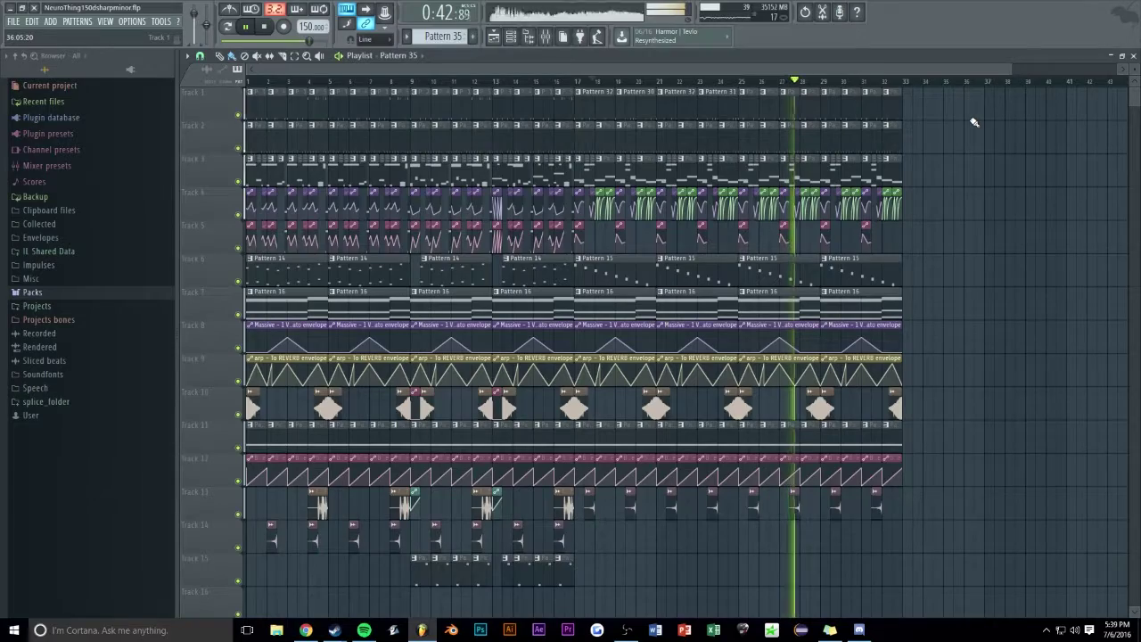
Place a Lev_Fill_140_02 clip on Track 14 at bar 24, ending at bar 25, and play that section
left_click(568, 510)
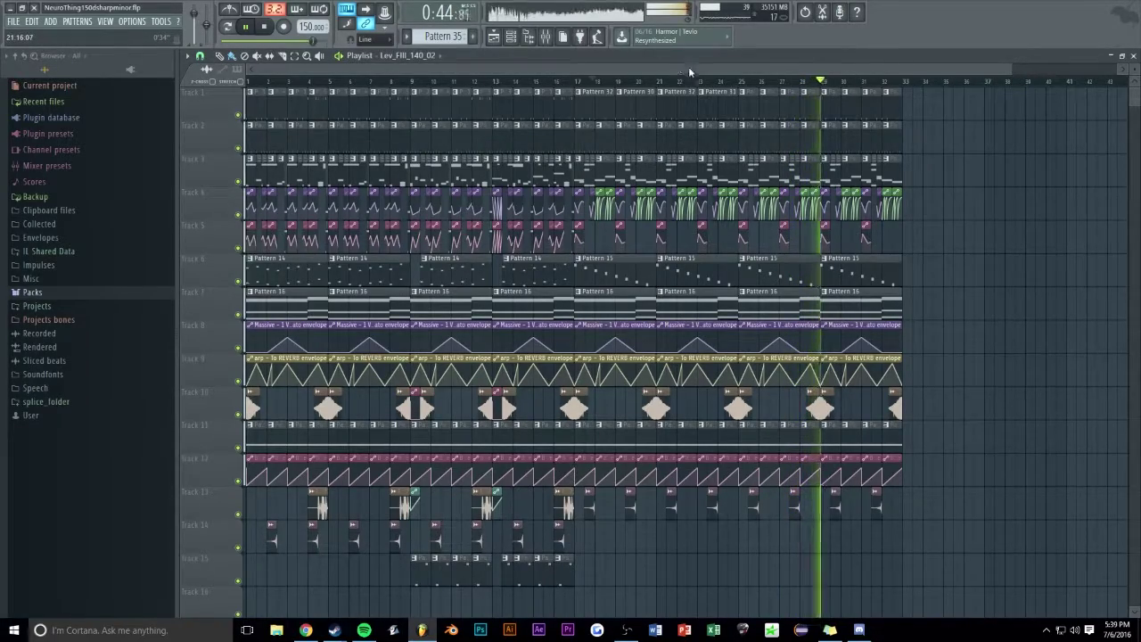
scroll(687, 71, "up", 5)
scroll(501, 356, "down", 3)
left_click(500, 348)
left_click_drag(566, 346, 502, 346)
key("space")
left_click(439, 83)
key("space")
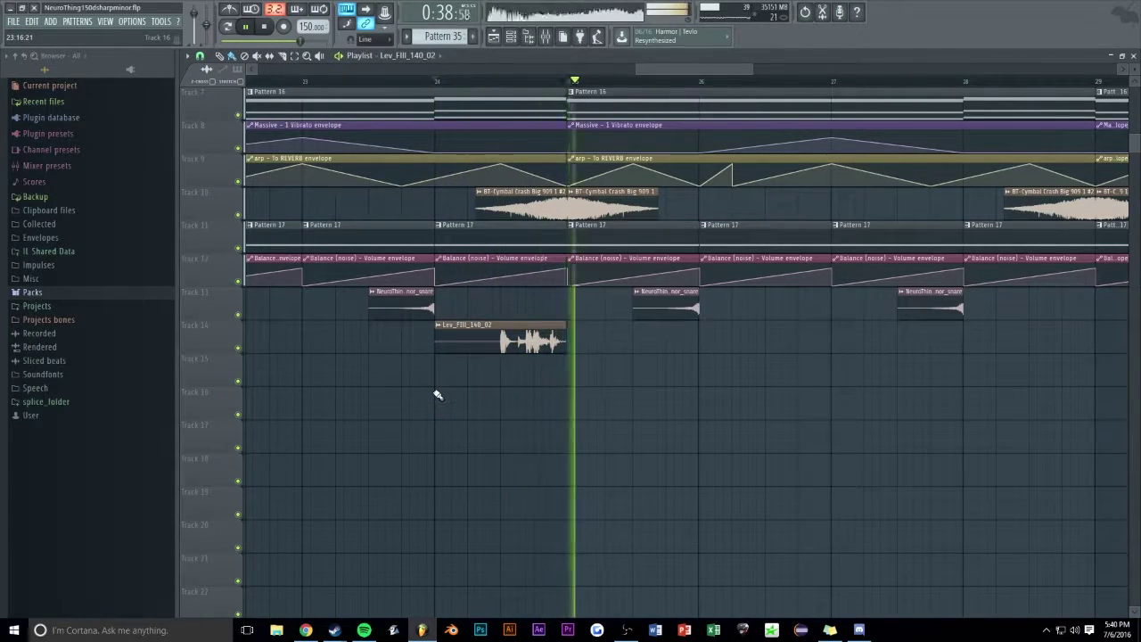
scroll(438, 384, "up", 6)
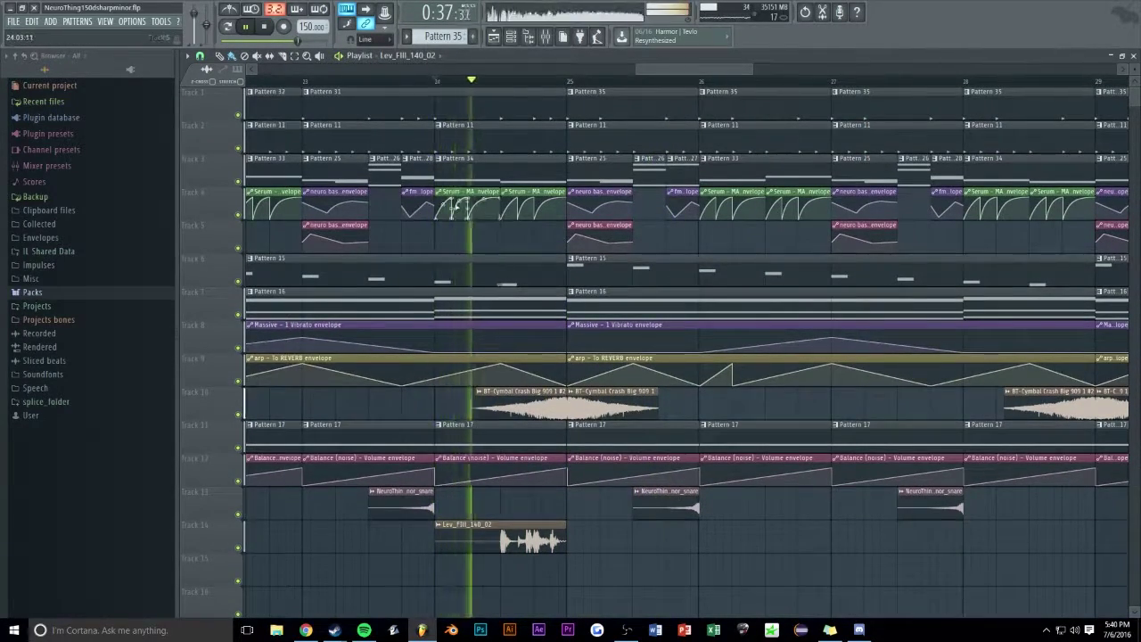
Try to make the Pattern 31 clip at bar 23 on Track 1 unique
left_click(306, 92)
left_click(326, 156)
left_click(702, 353)
key("space")
Open Pattern 31 with the channel rack widened to 32 steps and clear step 31 of the first kick channel while auditioning
double_click(469, 107)
left_click(776, 71)
key("space")
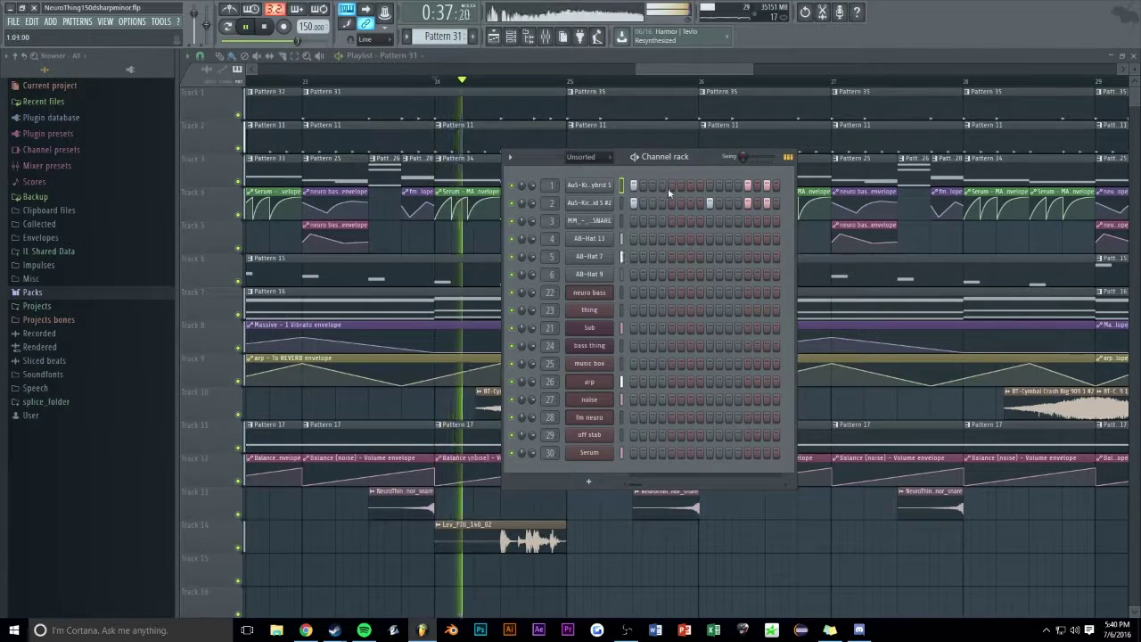
left_click_drag(801, 223, 960, 232)
key("space")
left_click(859, 185)
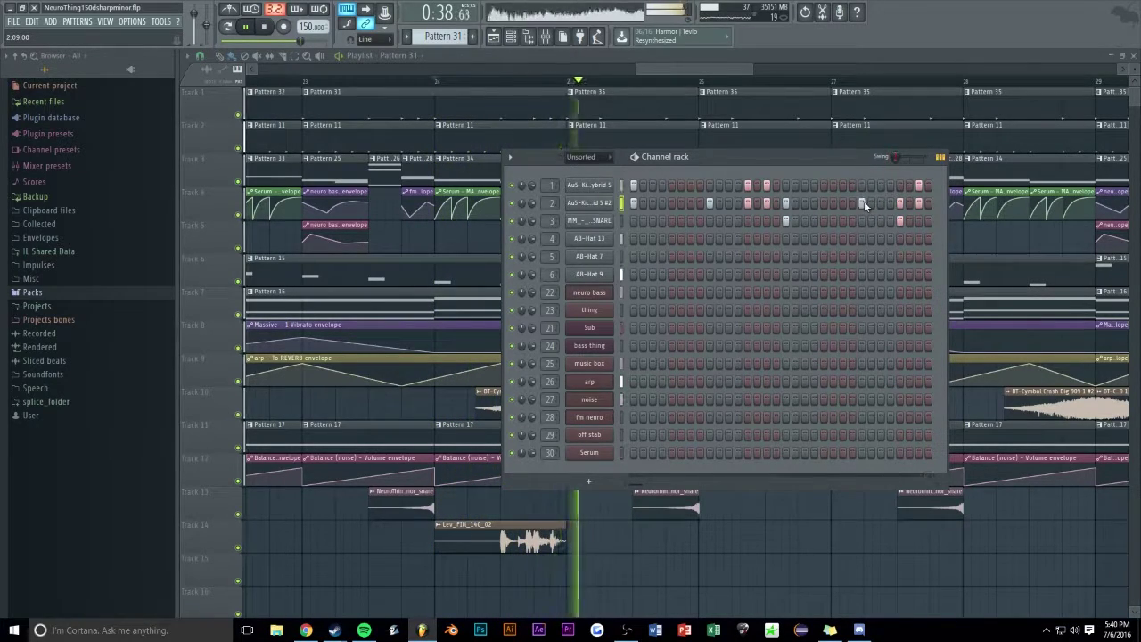
key("space")
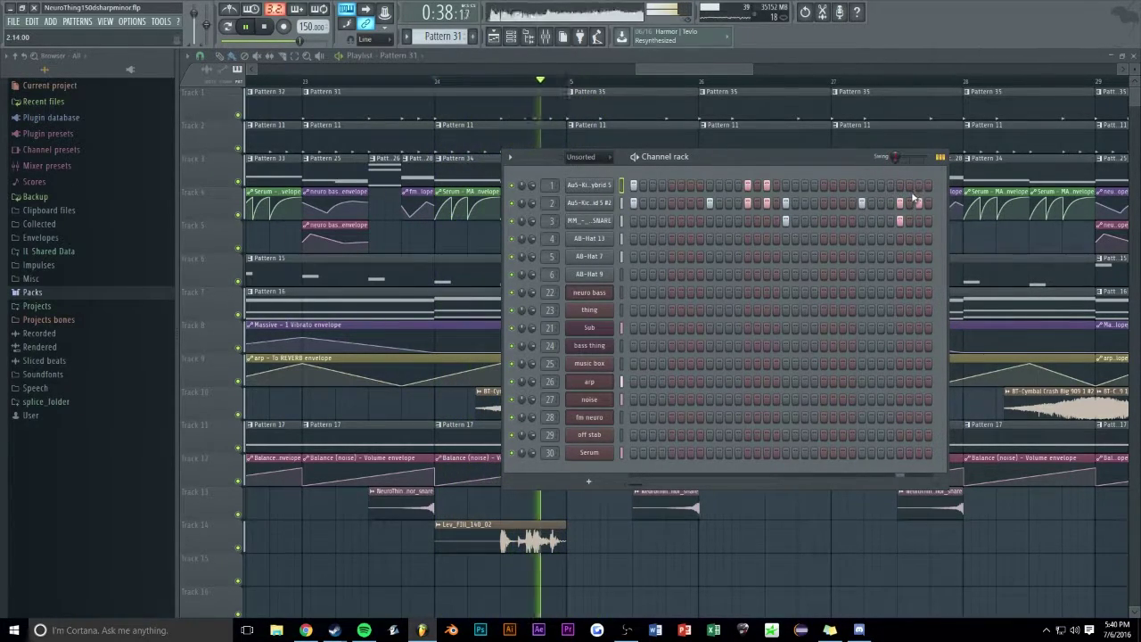
Clear the snare hit on step 29 of Pattern 31, play the result and close the channel rack
right_click(900, 219)
key("space")
key("space")
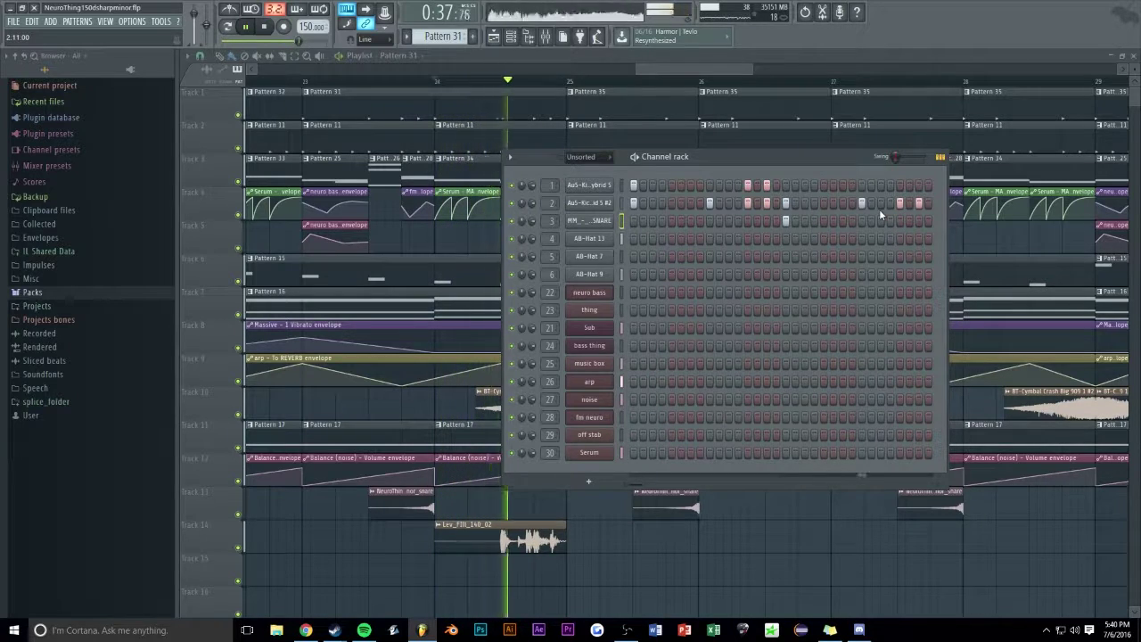
key("F6")
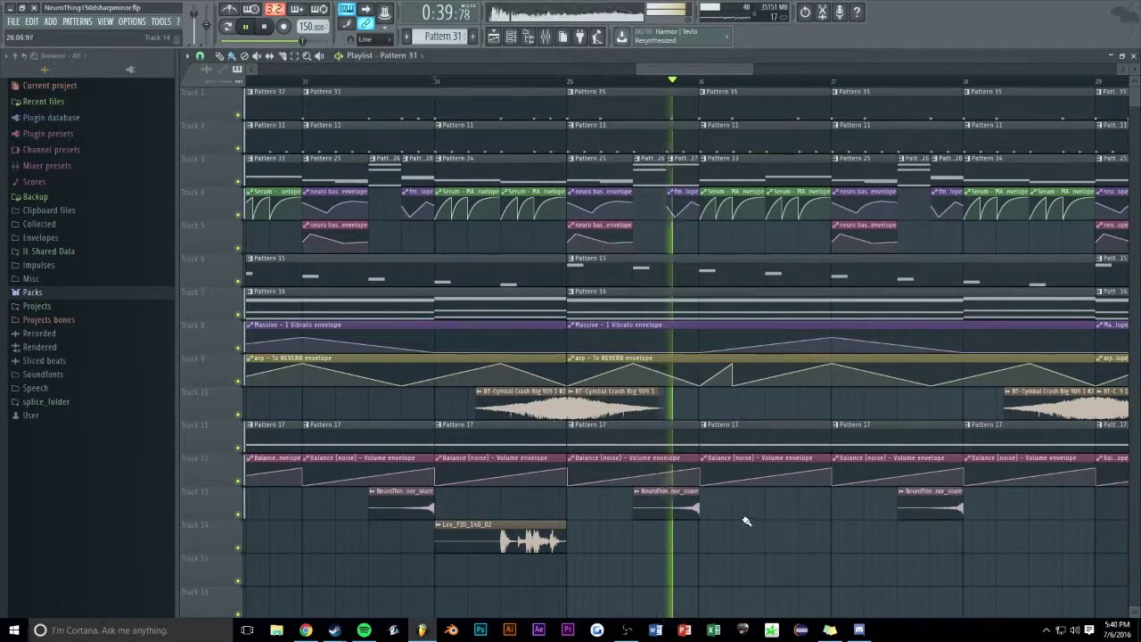
Nudge the reverse snare clips on Track 13 from bar 25 onward slightly earlier and review the whole arrangement
scroll(698, 69, "up", 7)
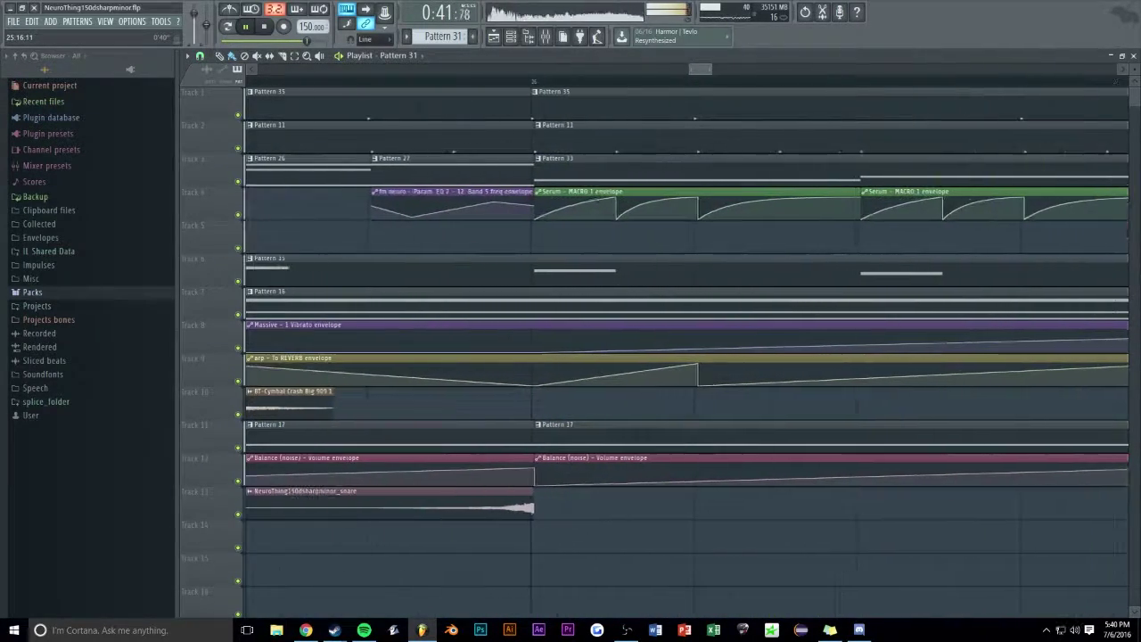
scroll(698, 69, "down", 1)
scroll(697, 69, "down", 8)
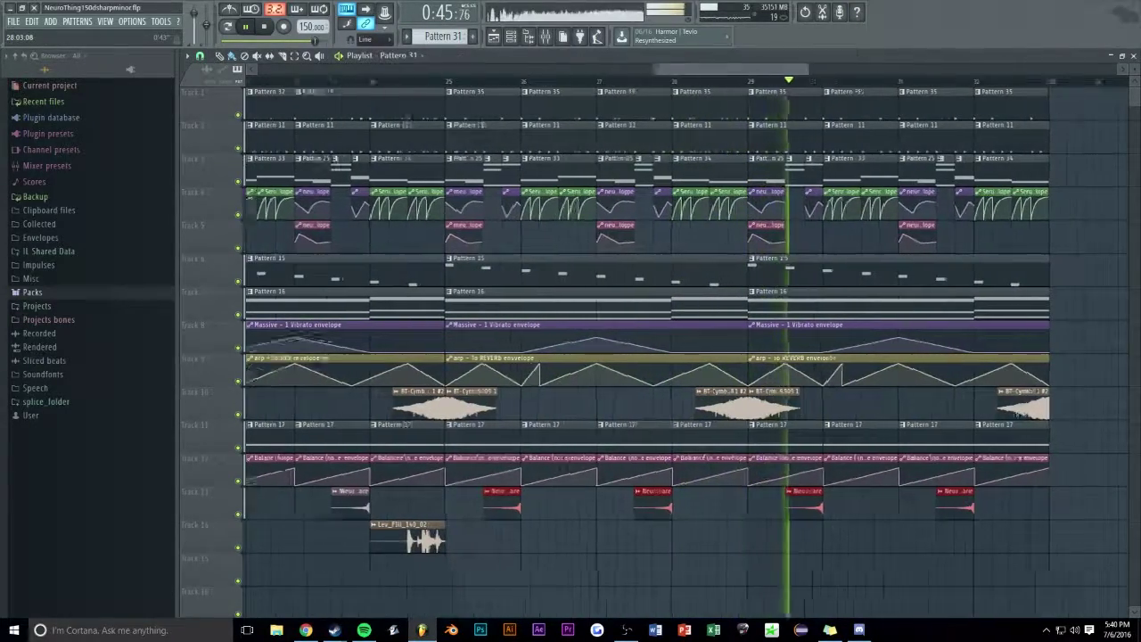
scroll(624, 534, "up", 8)
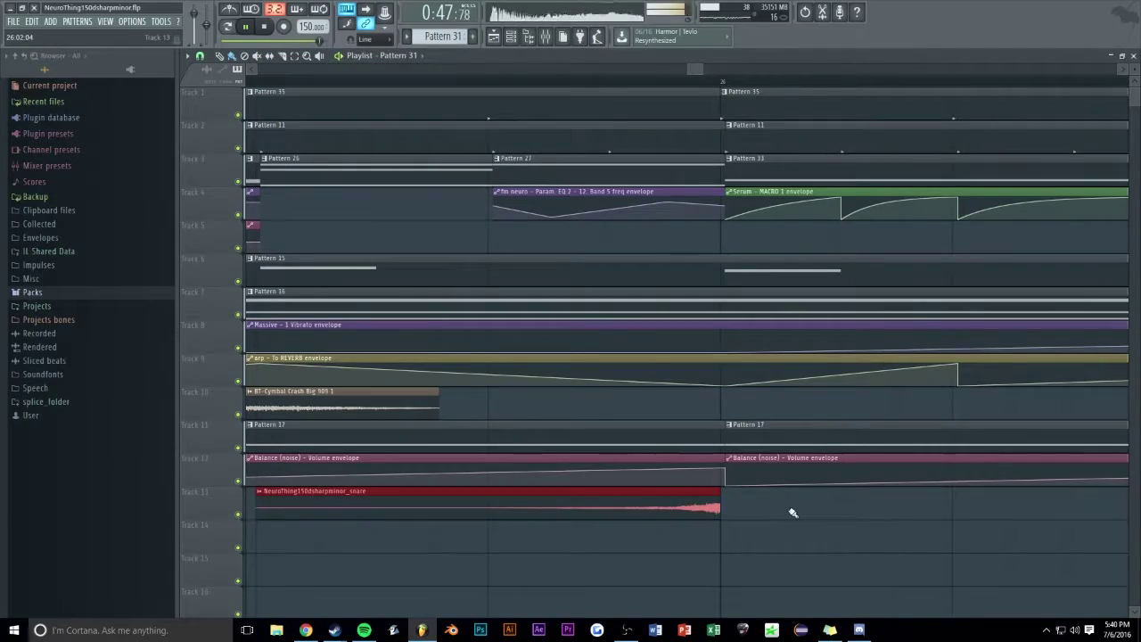
left_click(793, 512, "ctrl")
scroll(683, 68, "down", 10)
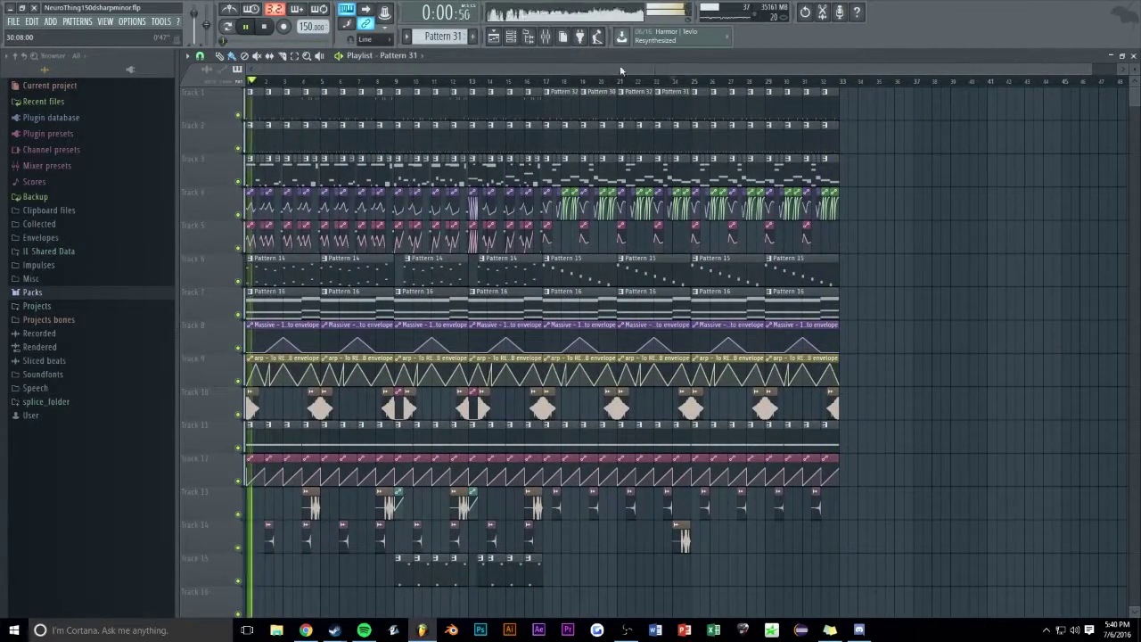
scroll(981, 134, "up", 2)
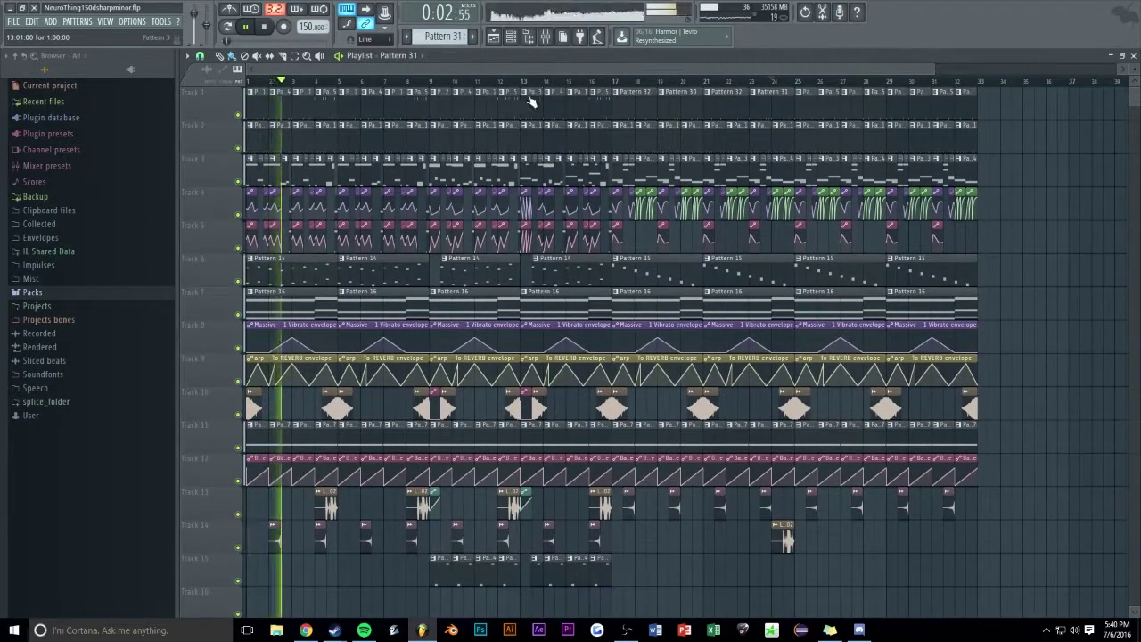
key("space")
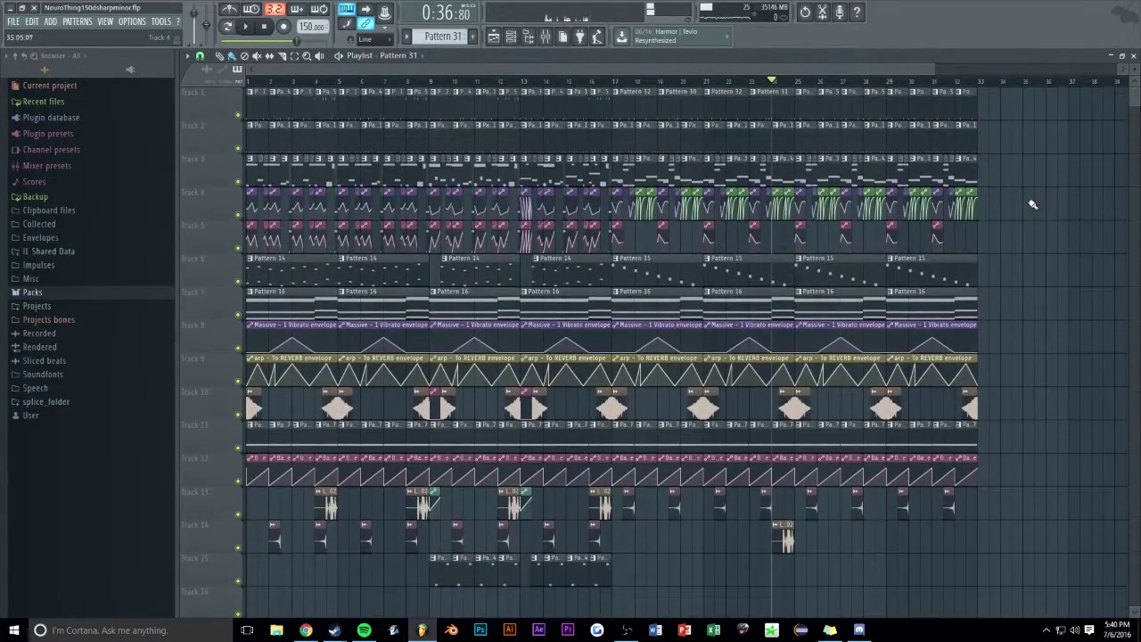
Place the Lev_Riser_110_16_Noise sample from the Black Octopus - Leviathan pack on Track 16, spanning from bar 17 to bar 33
scroll(347, 133, "down", 2)
scroll(347, 134, "up", 2)
left_click(34, 293)
scroll(76, 390, "down", 10)
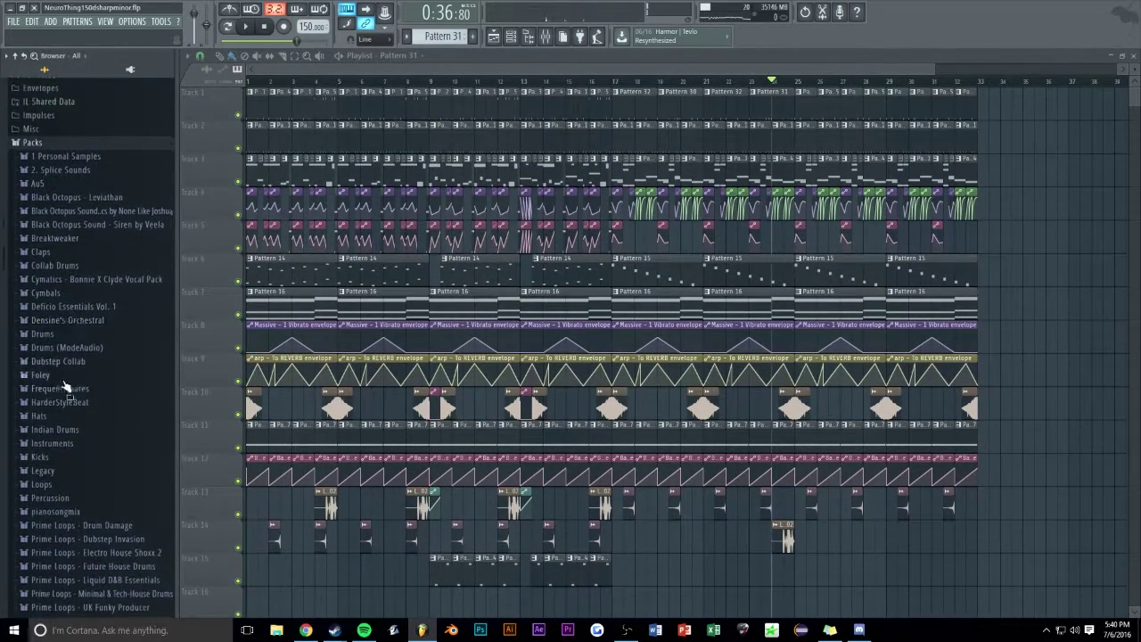
scroll(71, 380, "up", 5)
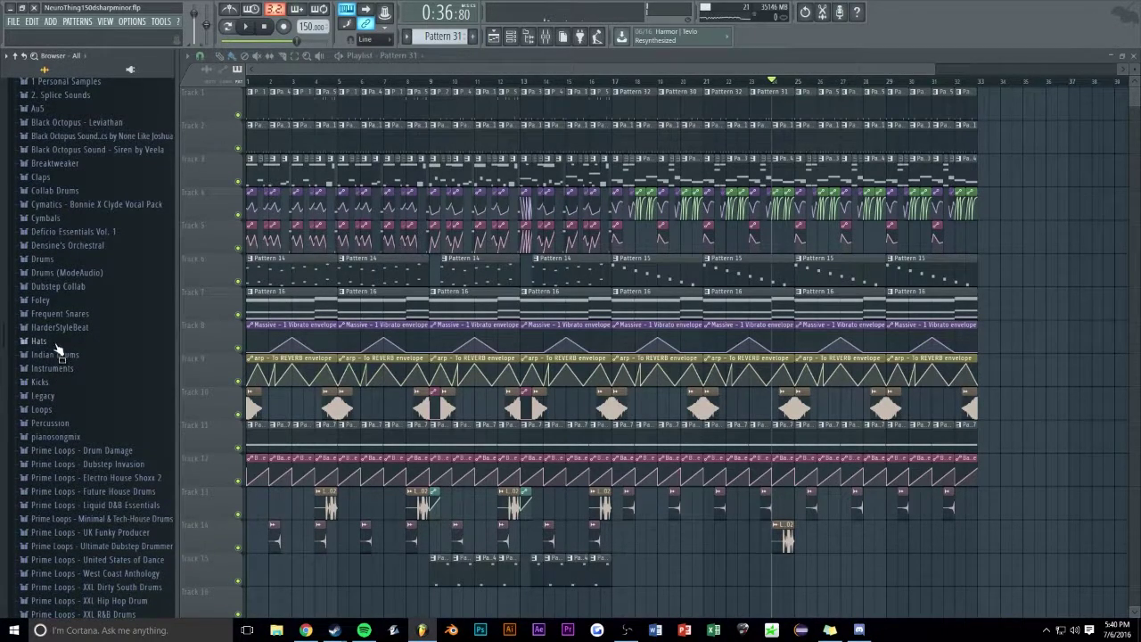
left_click(78, 122)
left_click(102, 139)
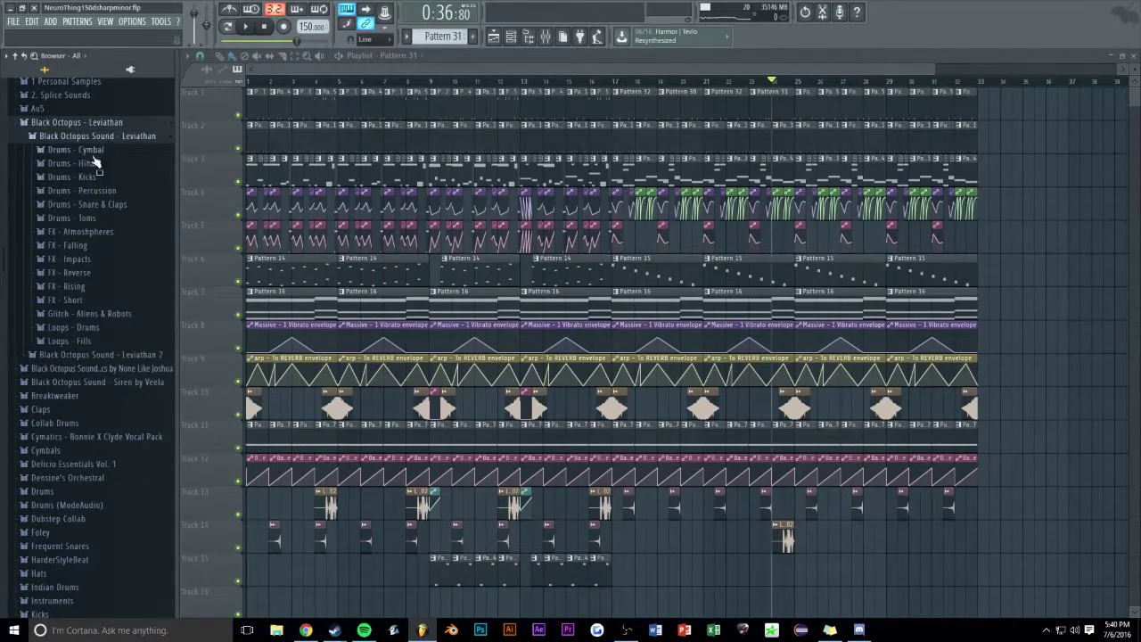
left_click(77, 274)
left_click(98, 85)
left_click(81, 98)
scroll(81, 386, "down", 1)
scroll(78, 383, "down", 1)
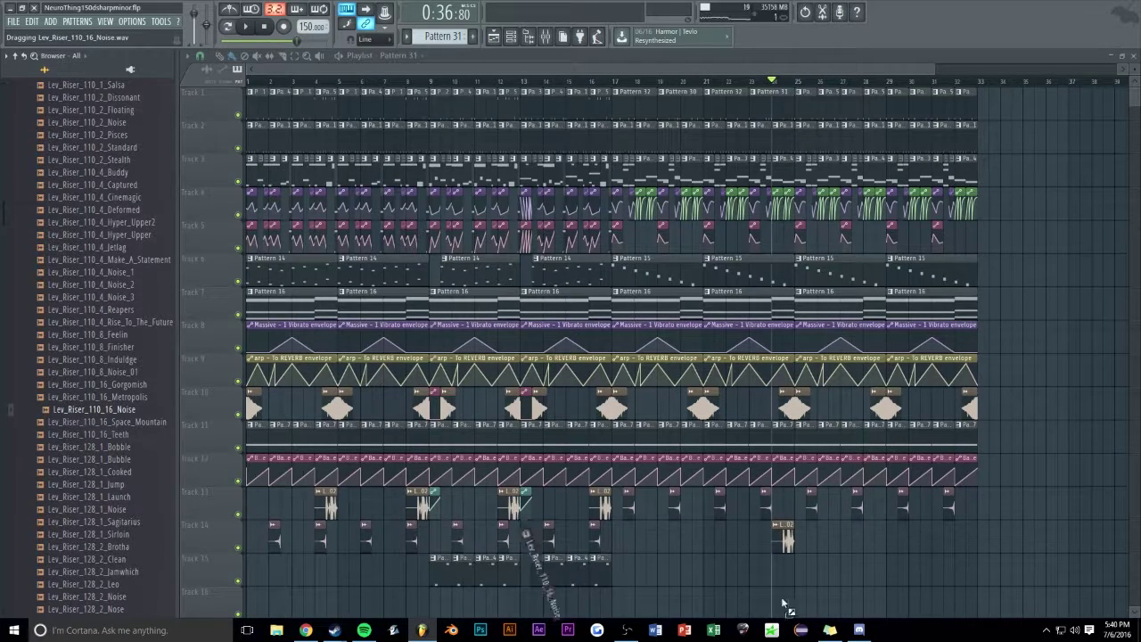
left_click_drag(918, 507, 781, 490)
Route the Lev_Riser_110_16_Noise sample to mixer track 11 and name that track "noise riser"
double_click(831, 470)
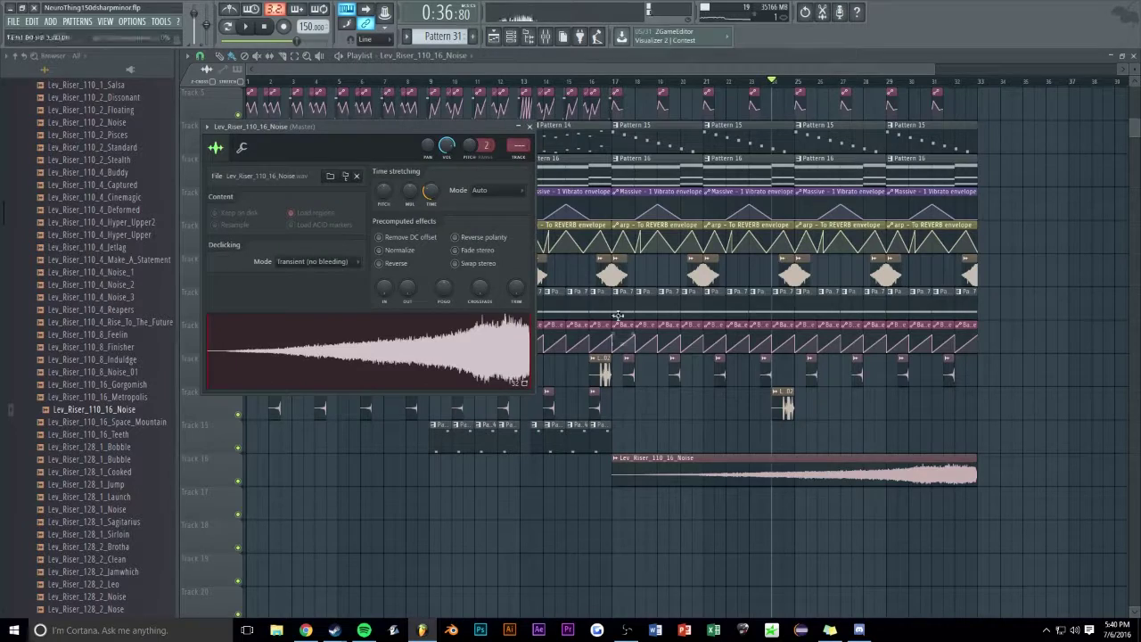
key("F9")
left_click_drag(383, 126, 818, 220)
left_click_drag(952, 239, 953, 230)
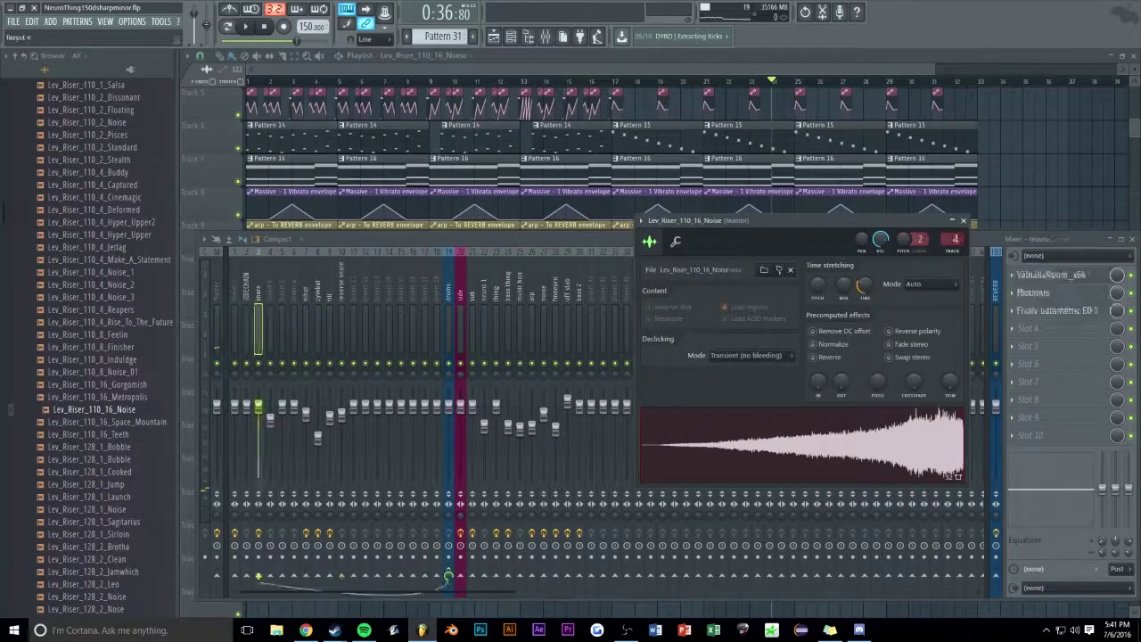
double_click(356, 294)
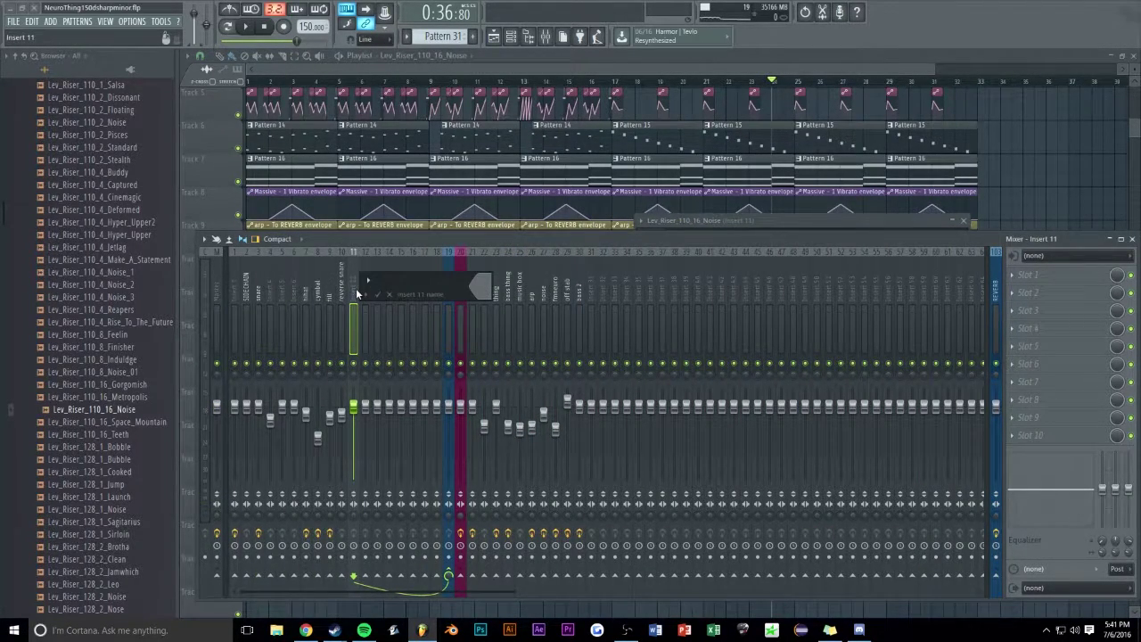
type("noise rise")
key("Return")
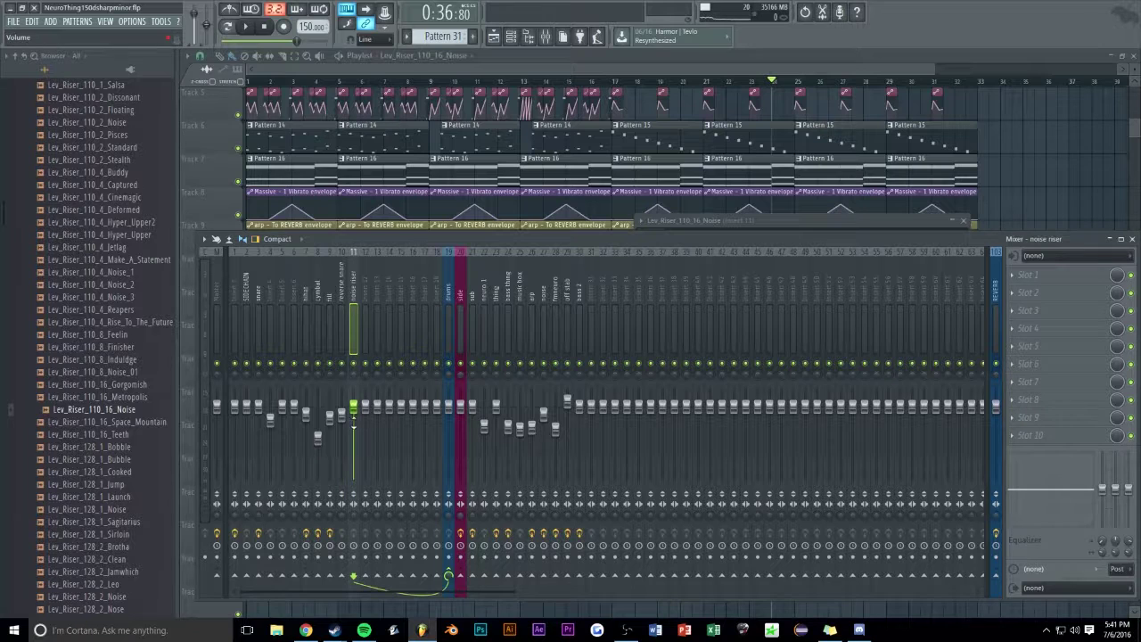
Add Fruity Parametric EQ 2 to the noise riser, cut band 1's low shelf to about -13.6 dB at 194 Hz, and play the build-up
left_click(1013, 276)
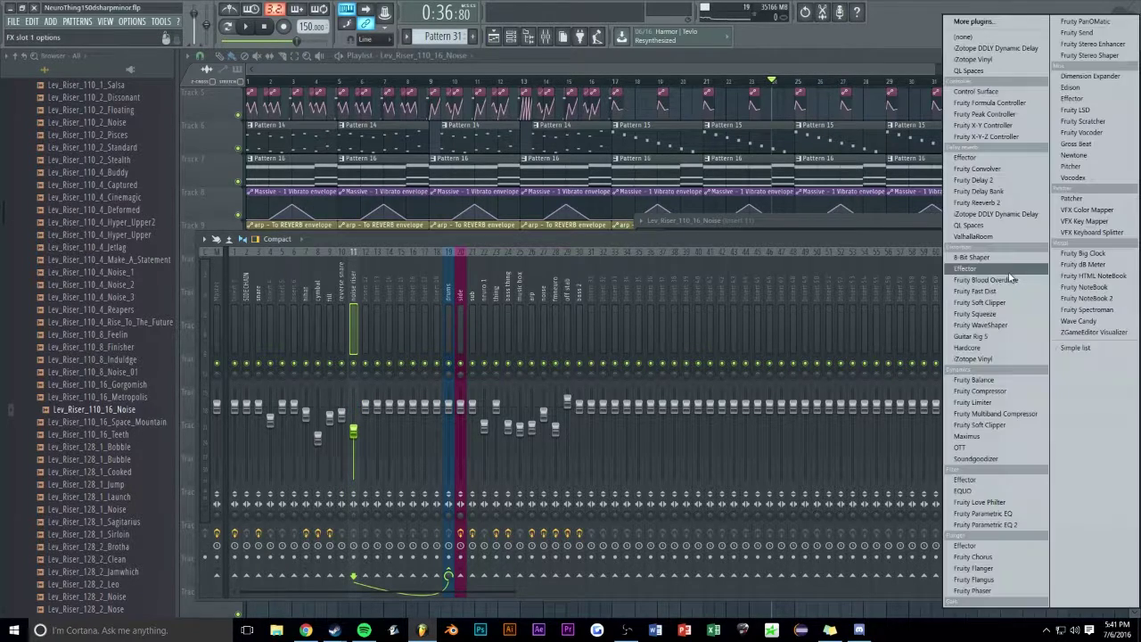
left_click(985, 524)
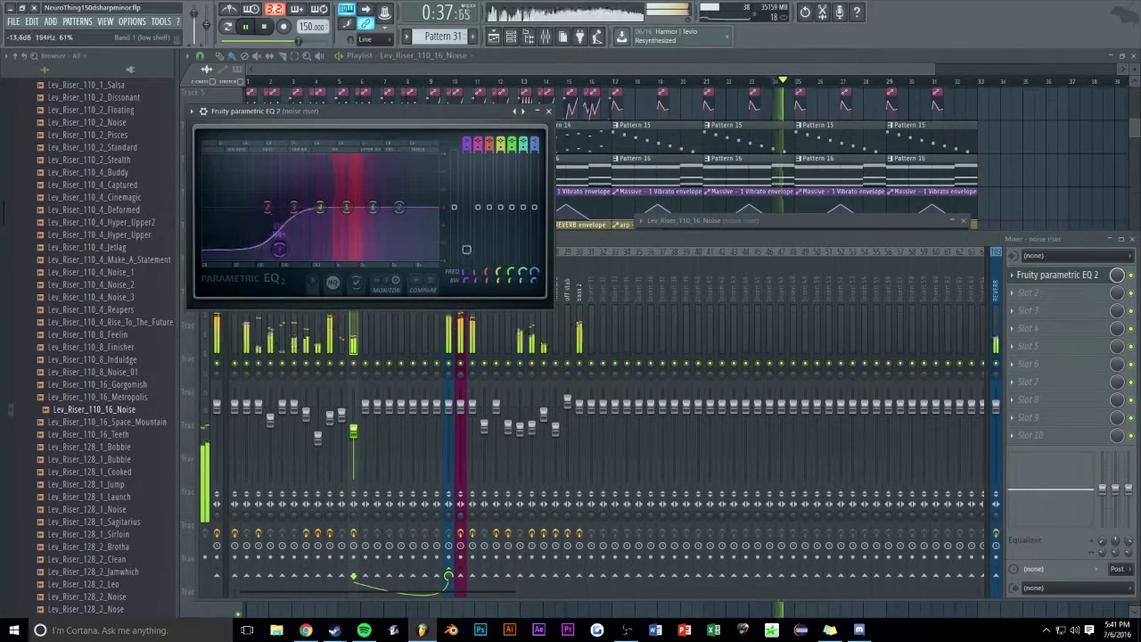
left_click_drag(348, 228, 352, 218)
left_click_drag(736, 69, 841, 70)
left_click(792, 81)
scroll(792, 82, "up", 3)
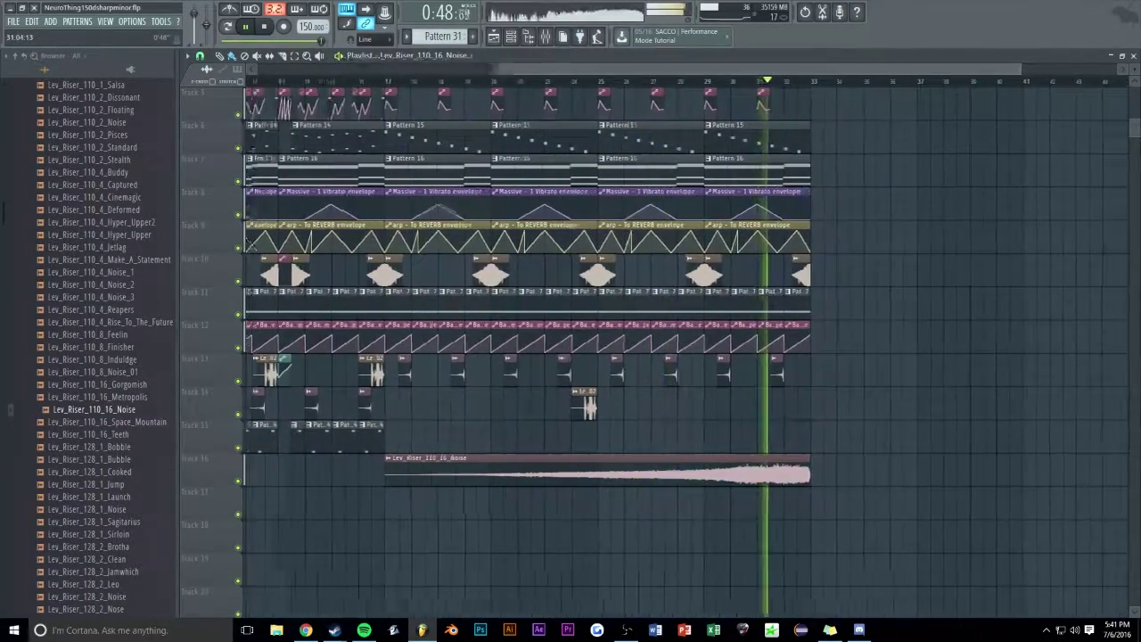
scroll(560, 74, "down", 2)
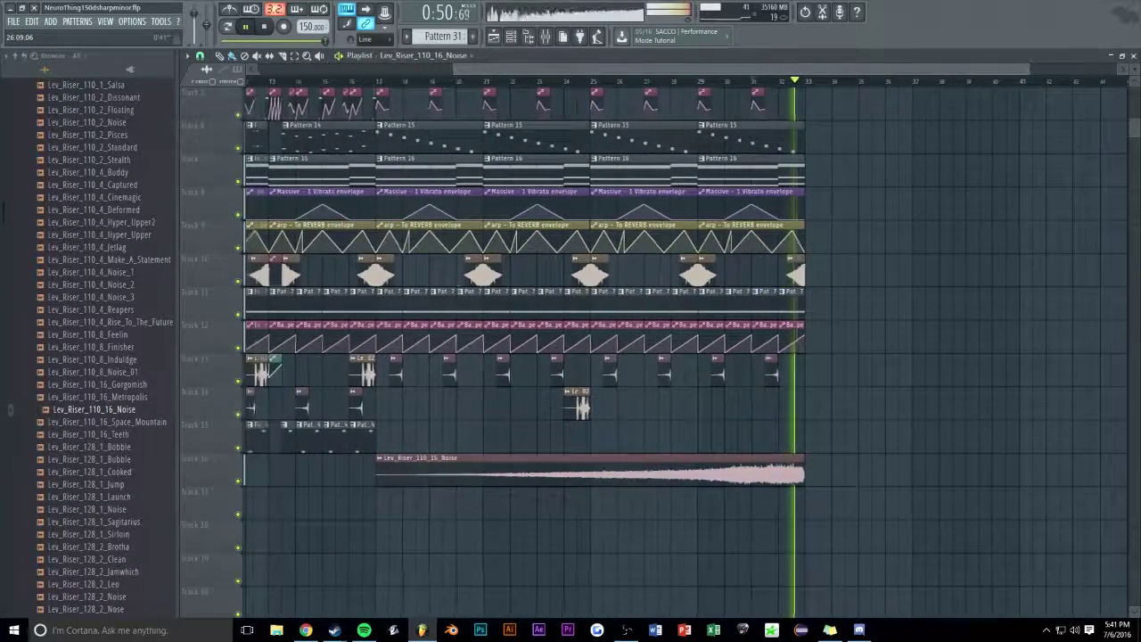
Move the Lev_Riser_110_16_Noise clip up to Track 15 and clear the selection
left_click_drag(477, 405, 494, 499)
key("shift+Up")
left_click(493, 499, "ctrl")
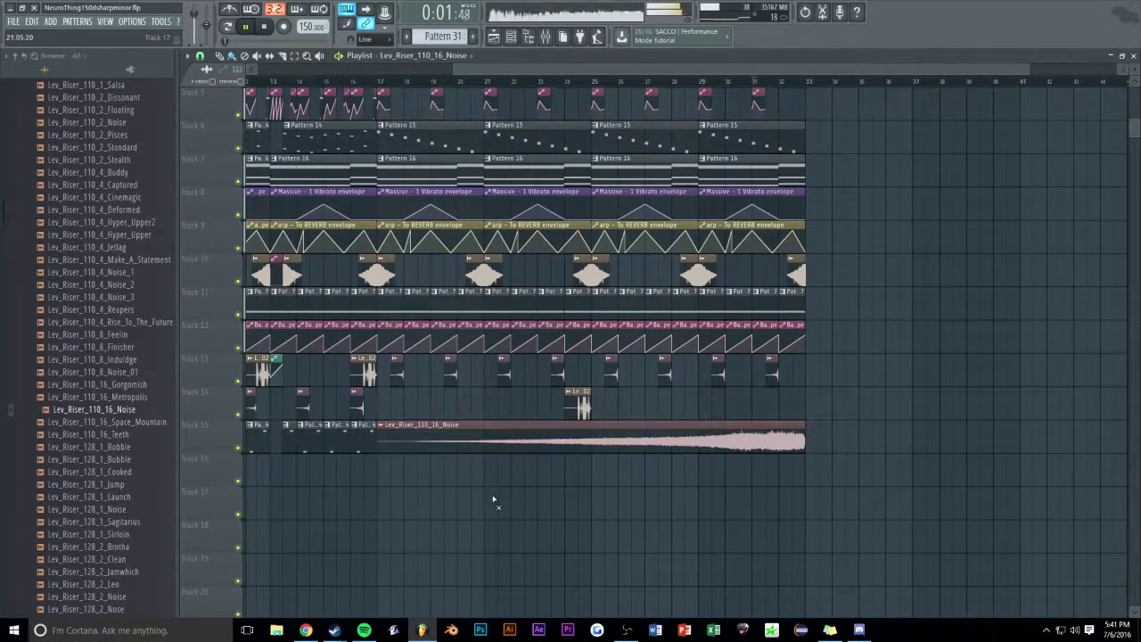
Add Fruity Balance to the noise riser and create a rising volume automation clip on Track 16 from bar 17 to bar 33
left_click_drag(380, 84, 809, 109)
right_click(837, 118)
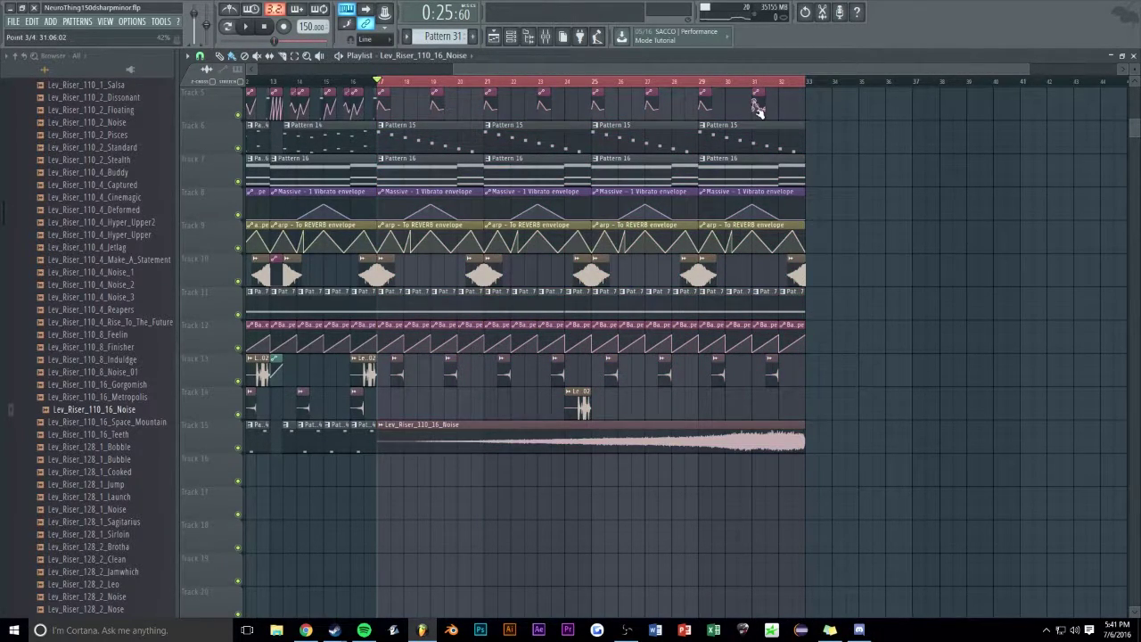
left_click(553, 40)
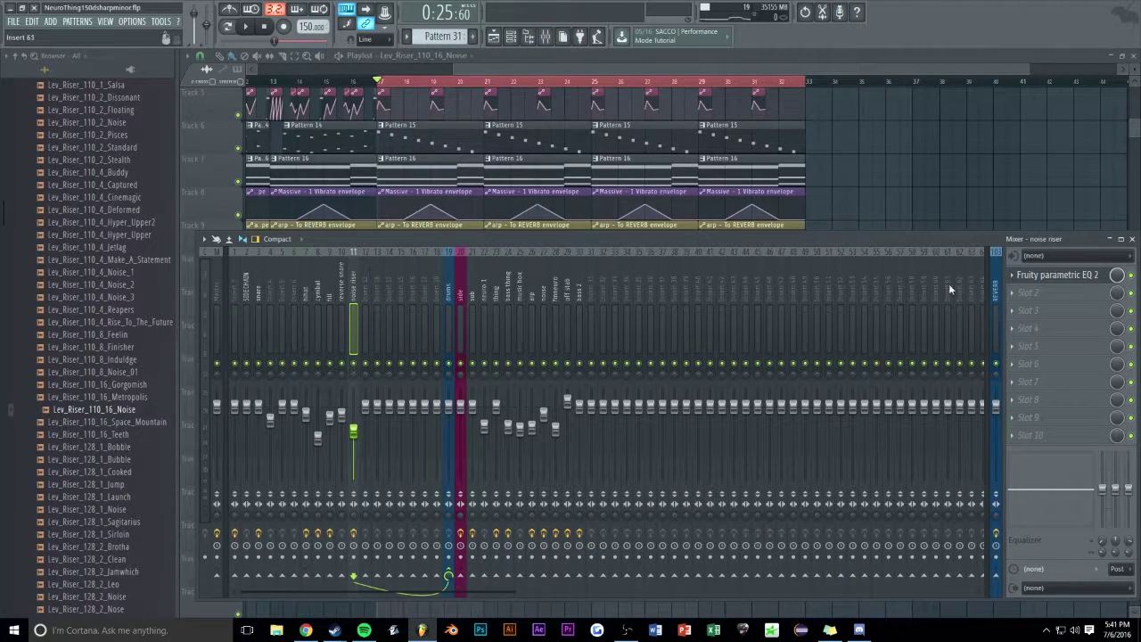
left_click(1020, 292)
left_click(977, 381)
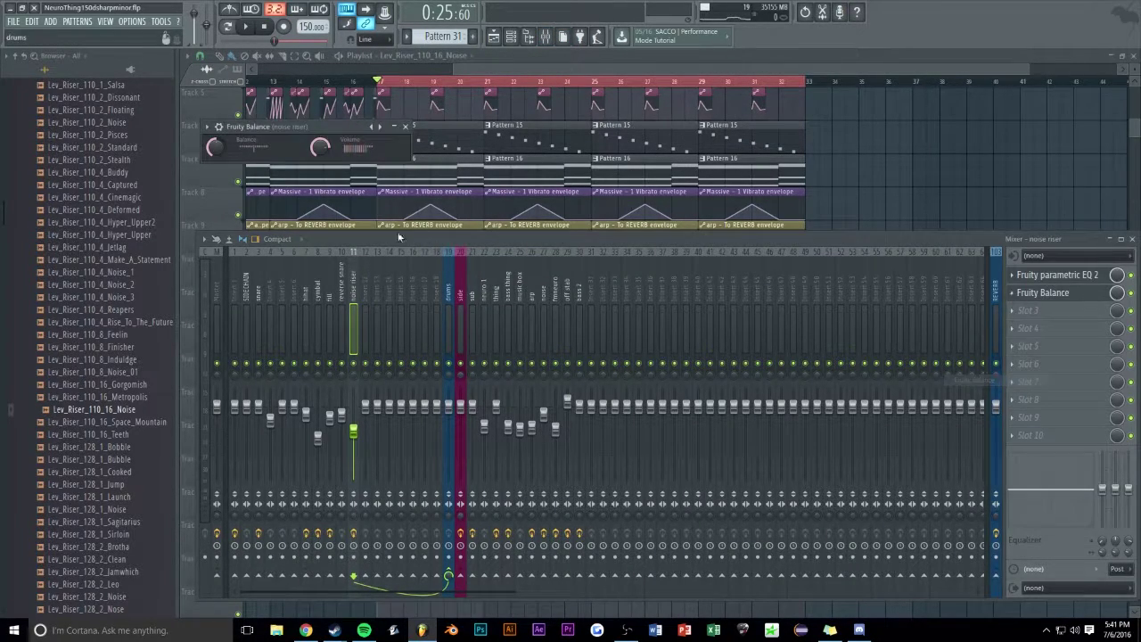
right_click(329, 156)
left_click(352, 236)
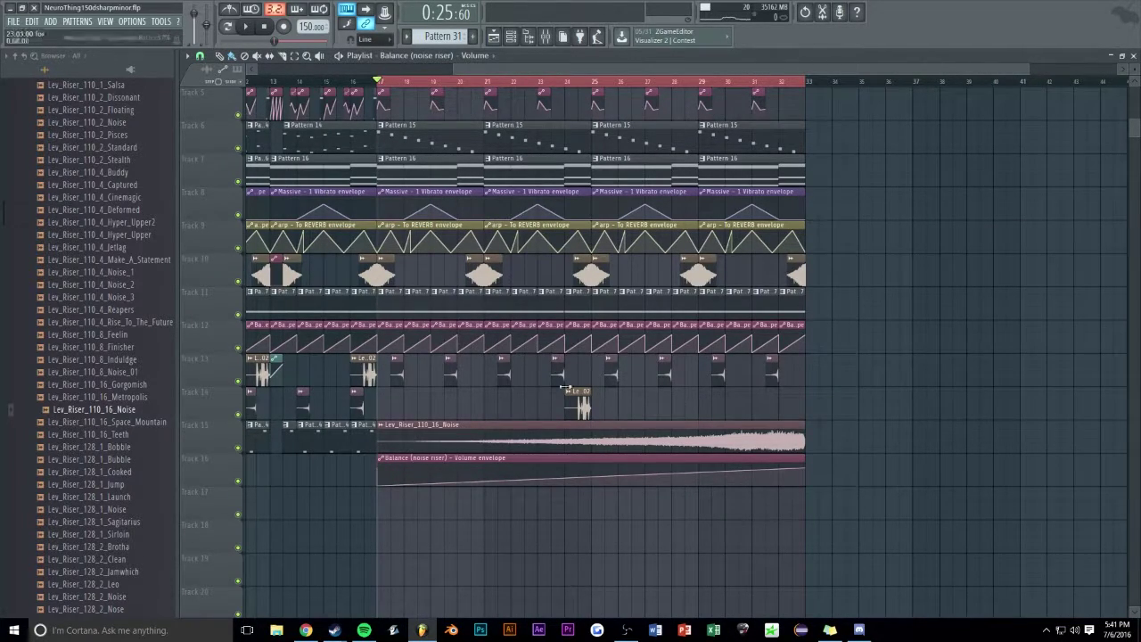
Play the build-up and lower the noise riser's mixer level to about -11.2 dB
key("space")
scroll(698, 84, "down", 4)
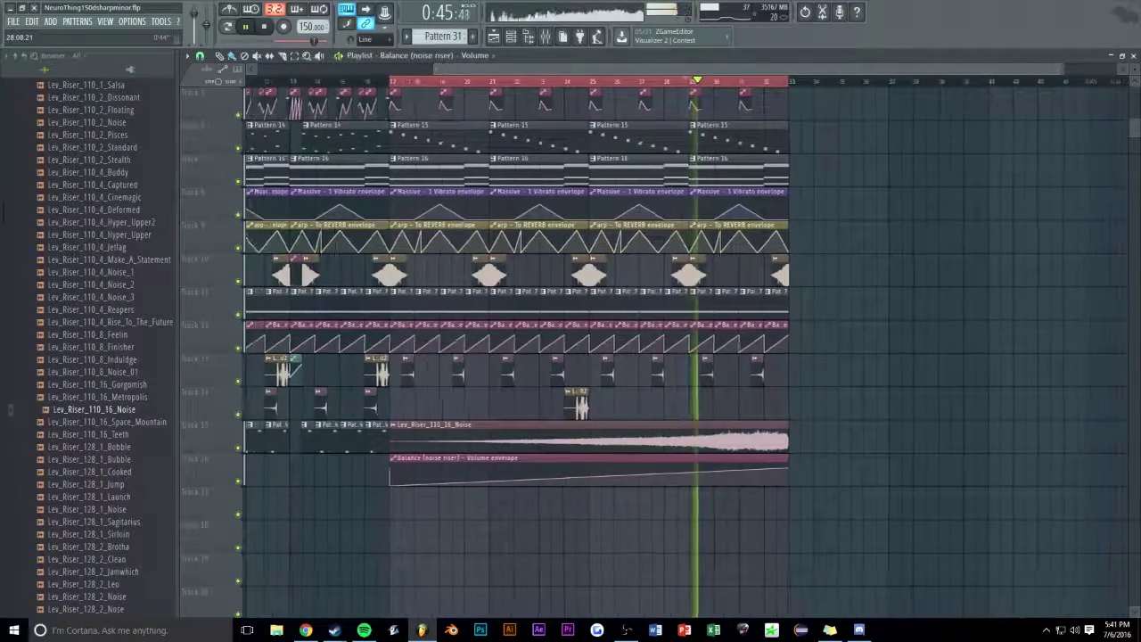
scroll(748, 267, "down", 4)
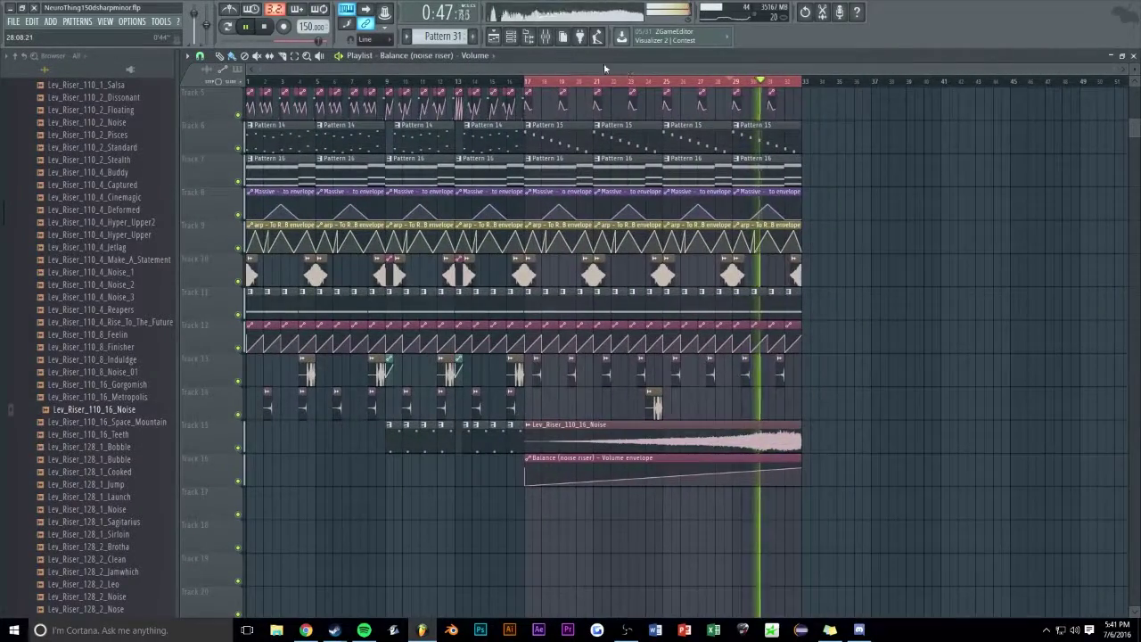
left_click(545, 37)
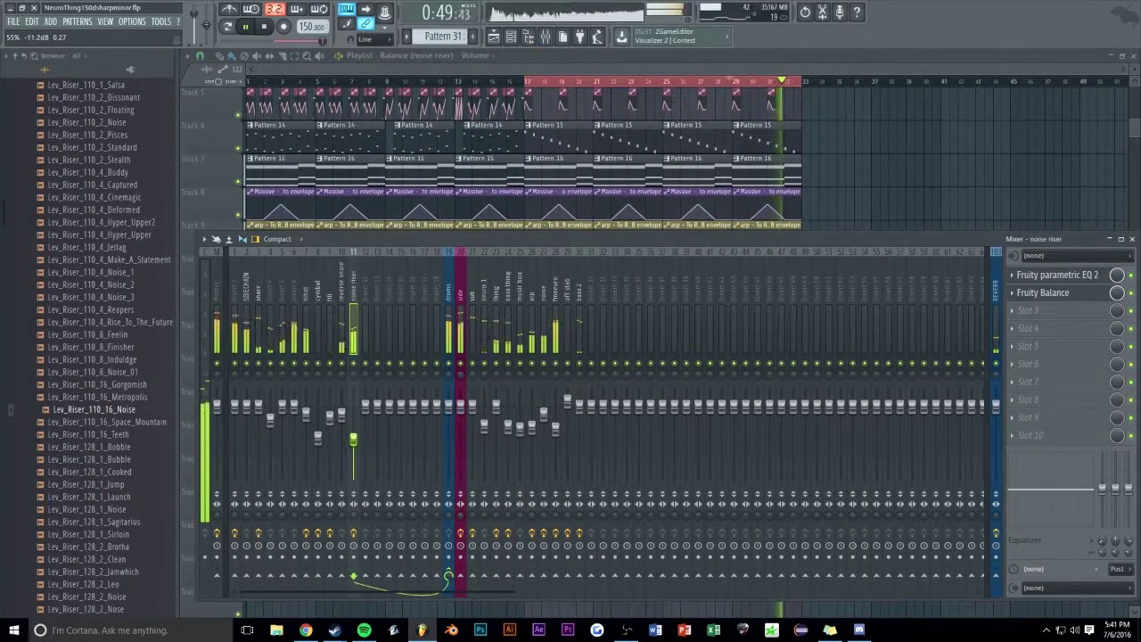
key("space")
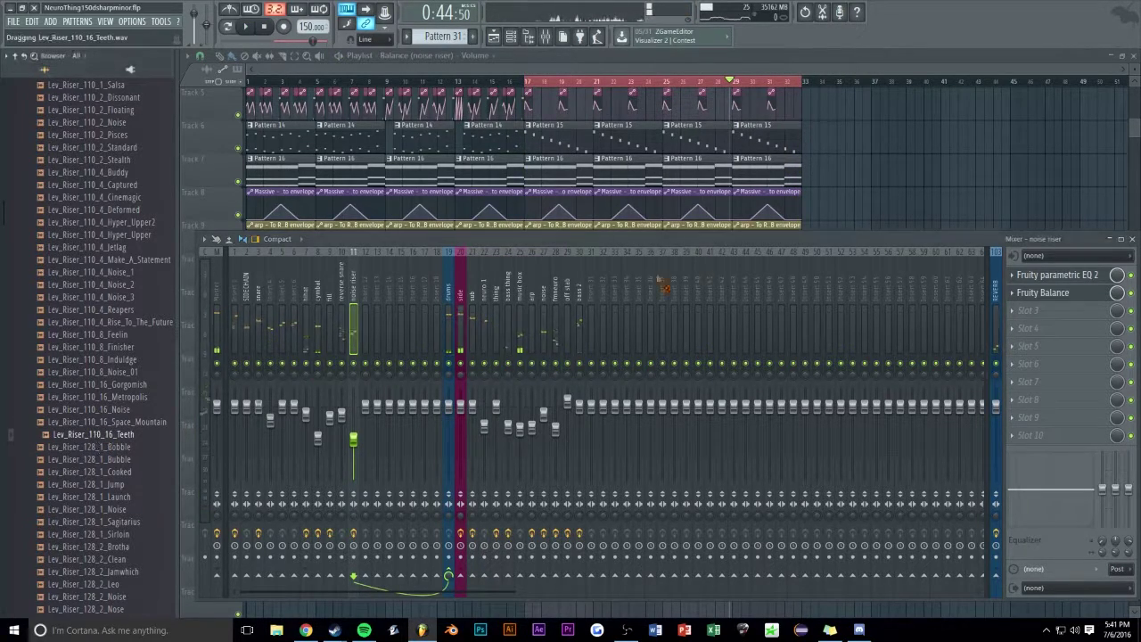
Place Lev_Riser_110_16_Teeth on Track 17 from bar 17 to bar 33 and route it to mixer track 12, named "teeth"
left_click_drag(900, 201, 595, 505)
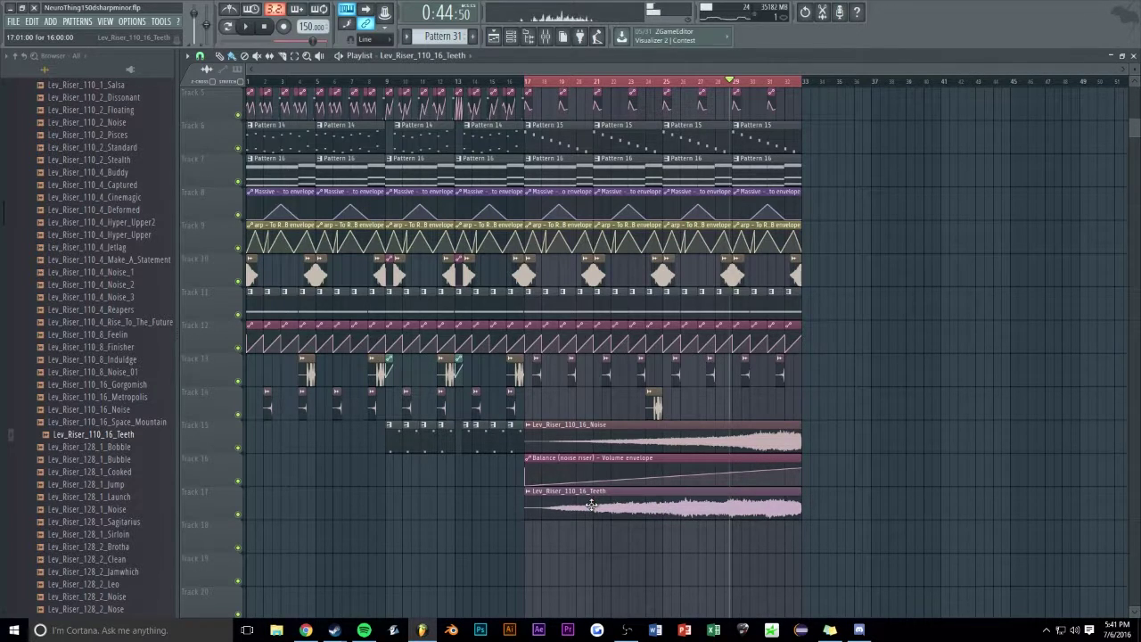
double_click(592, 504)
key("F9")
left_click_drag(516, 158, 862, 226)
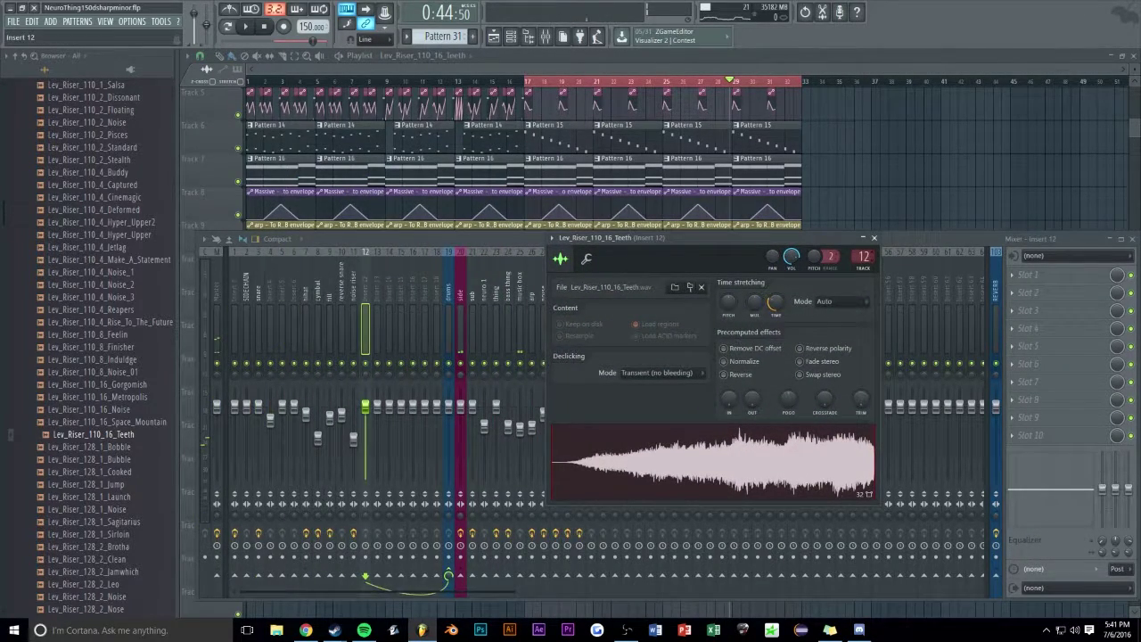
double_click(365, 295)
key("Return")
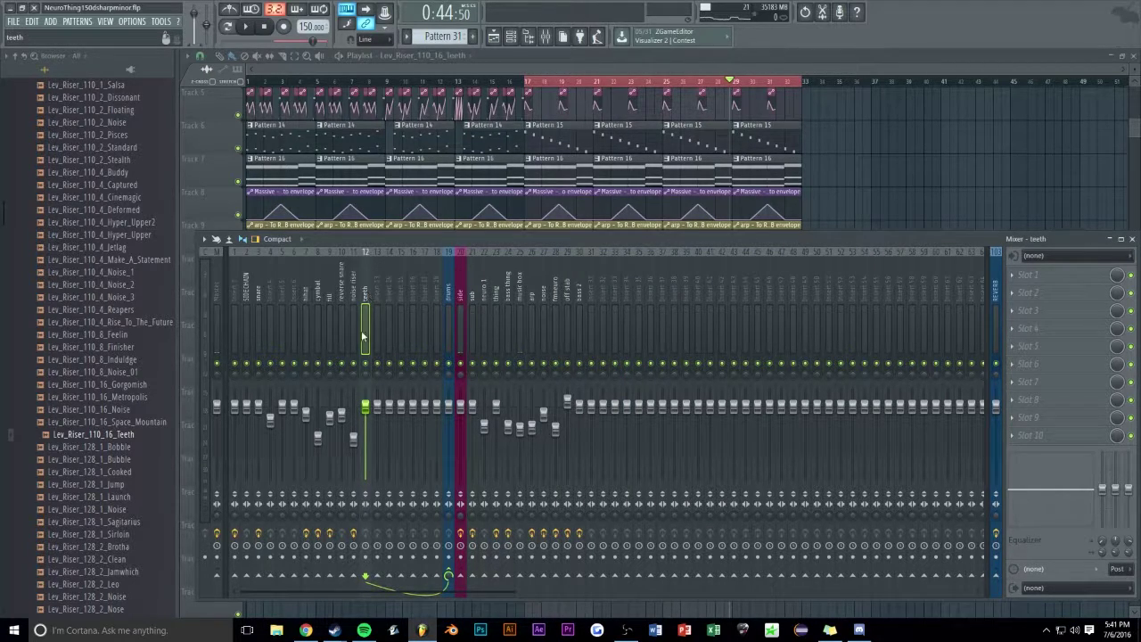
Add Fruity Parametric EQ 2 to the teeth mixer track and reshape its curve while the build-up plays
left_click(1038, 280)
left_click(1001, 526)
key("space")
left_click_drag(377, 238, 400, 265)
left_click(860, 146)
Clear the bar 17 to 33 time selection and save the project
right_click(756, 83)
left_click_drag(1115, 68, 1041, 69)
key("ctrl+s")
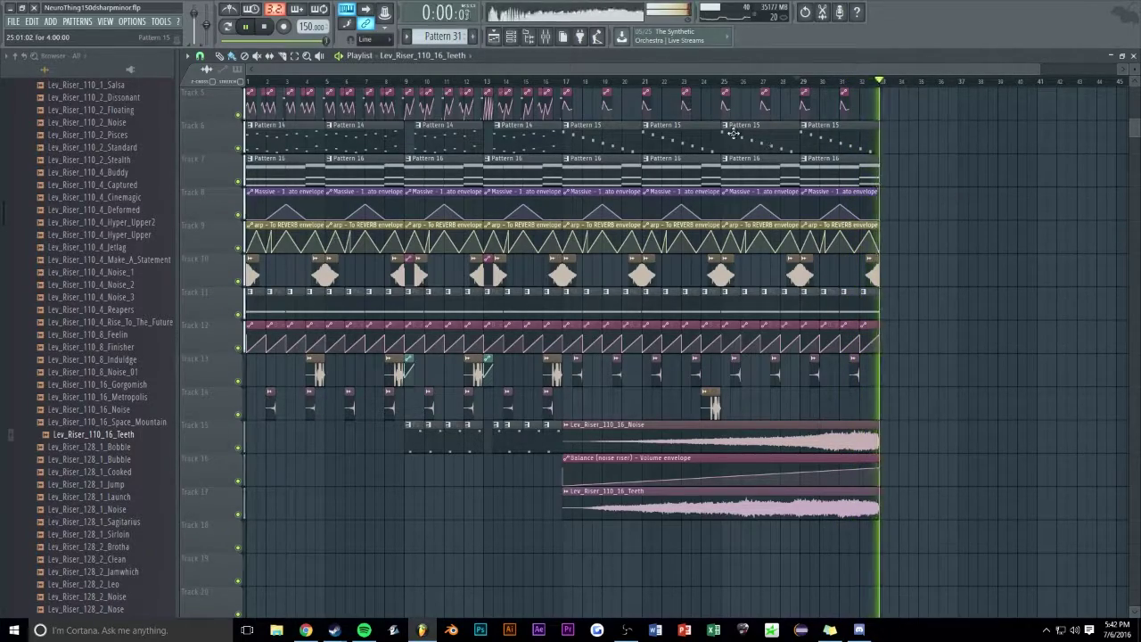
Place Lev_Impact_Landmine from the FX - Impacts samples on Track 18 at bars 1, 9, 17 and 25
scroll(600, 116, "up", 3)
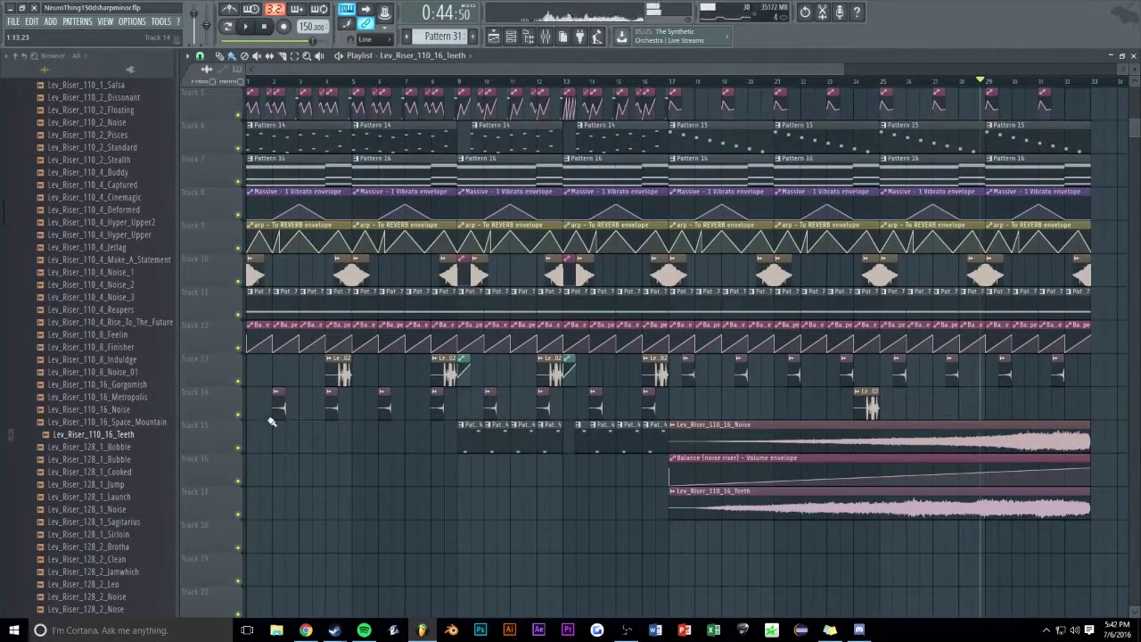
scroll(89, 375, "up", 8)
left_click(66, 458)
left_click(93, 430)
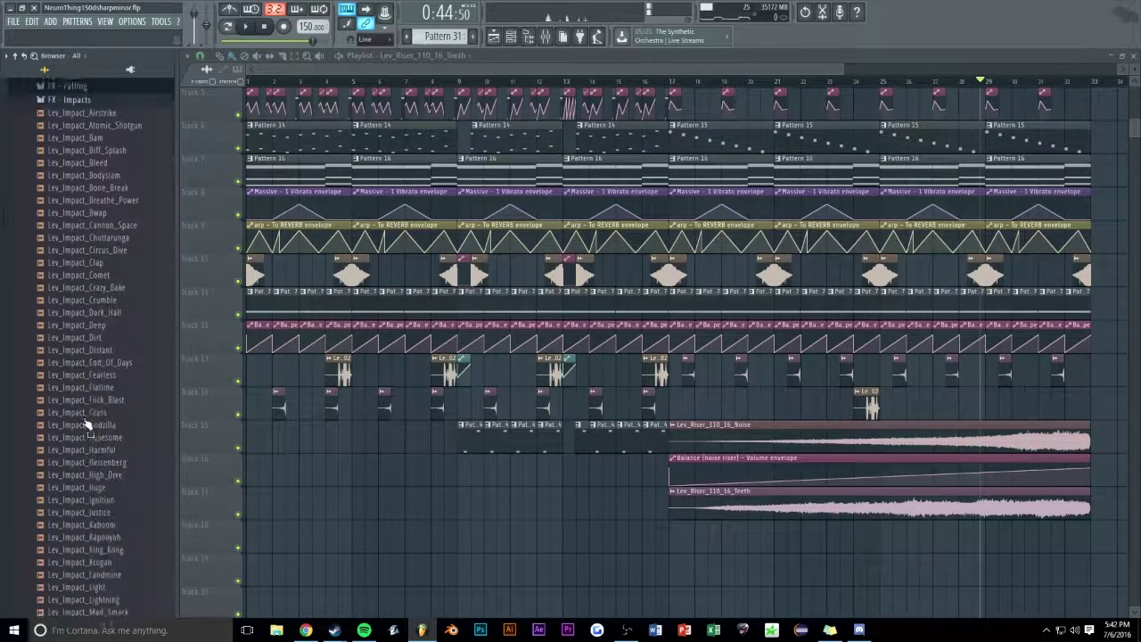
scroll(89, 375, "down", 6)
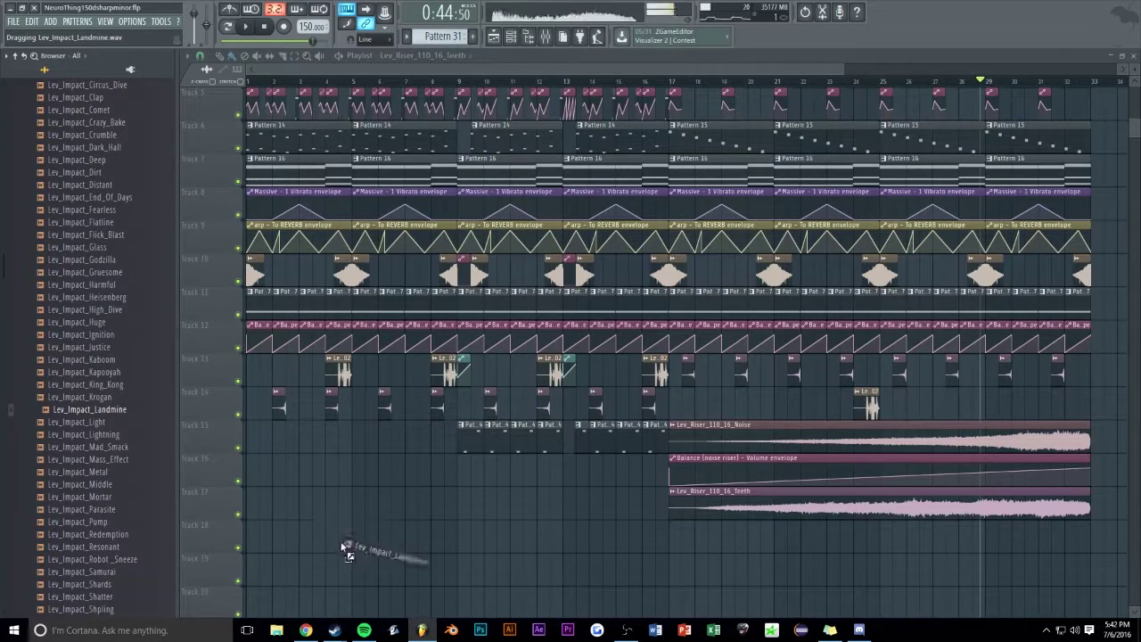
left_click_drag(310, 531, 249, 534)
key("ctrl+b")
key("ctrl+b")
key("ctrl+b")
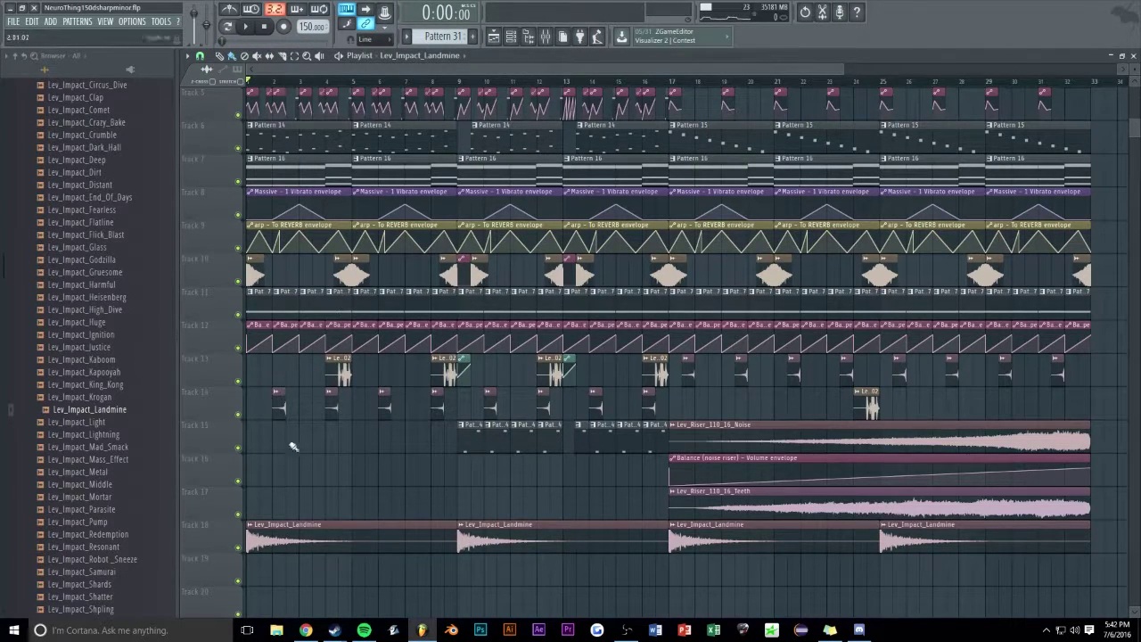
Route the Lev_Impact_Landmine sample to mixer track 13 and name the track "landmine"
left_click(298, 525)
key("F9")
left_click_drag(501, 173, 848, 267)
double_click(378, 287)
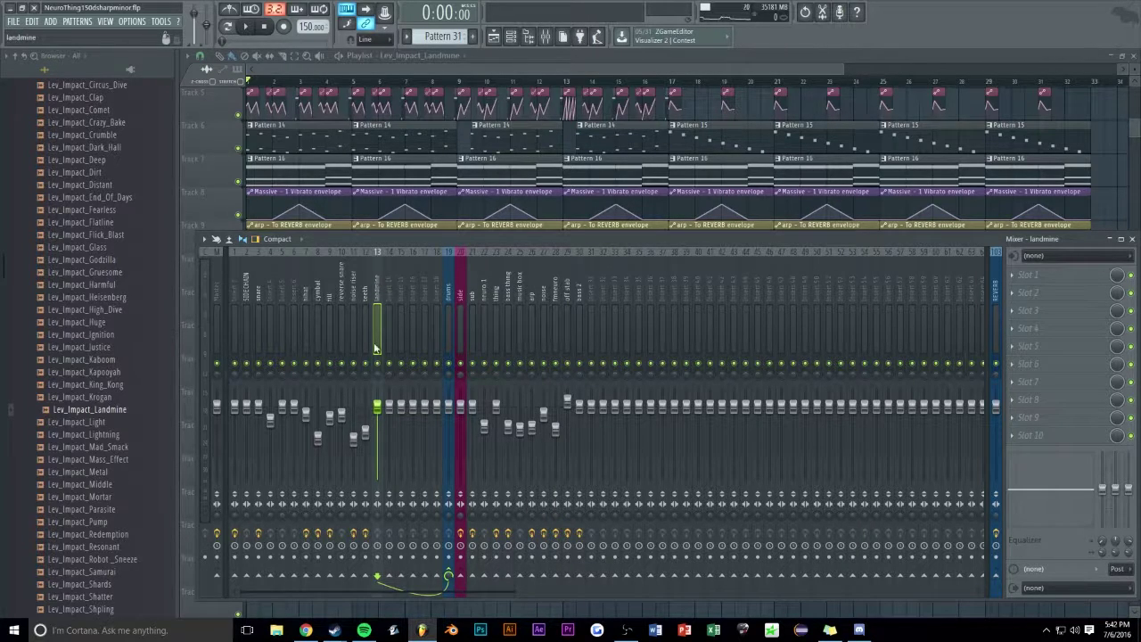
Add Fruity Parametric EQ 2 to the landmine track, pull band 6 down into a cut and start playback
left_click(1027, 276)
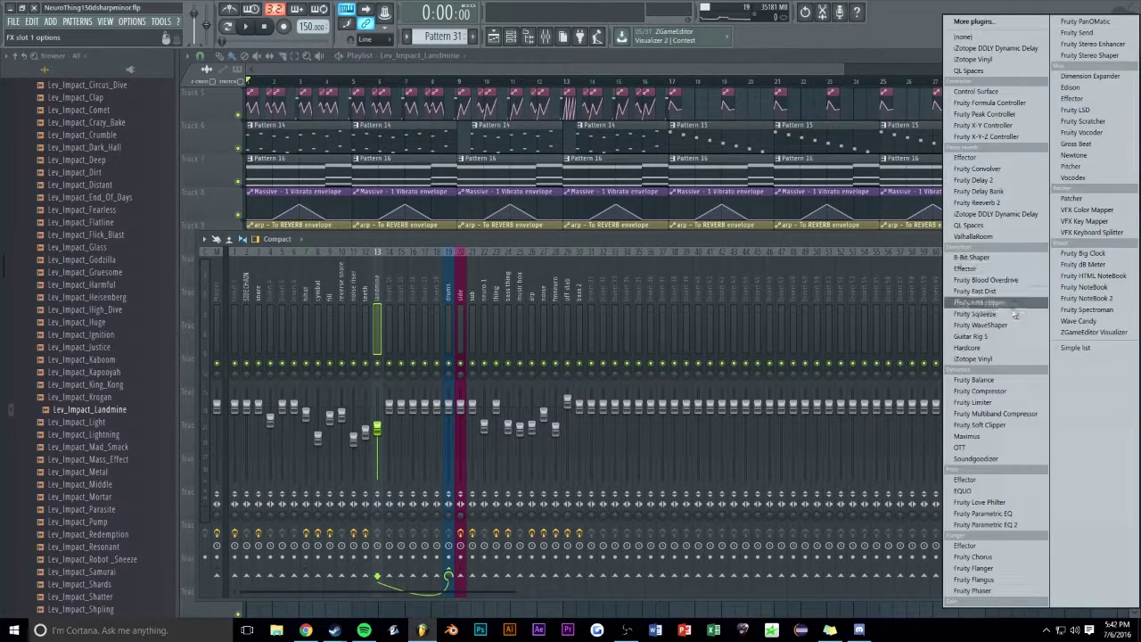
left_click(1019, 524)
left_click_drag(434, 268, 428, 300)
key("space")
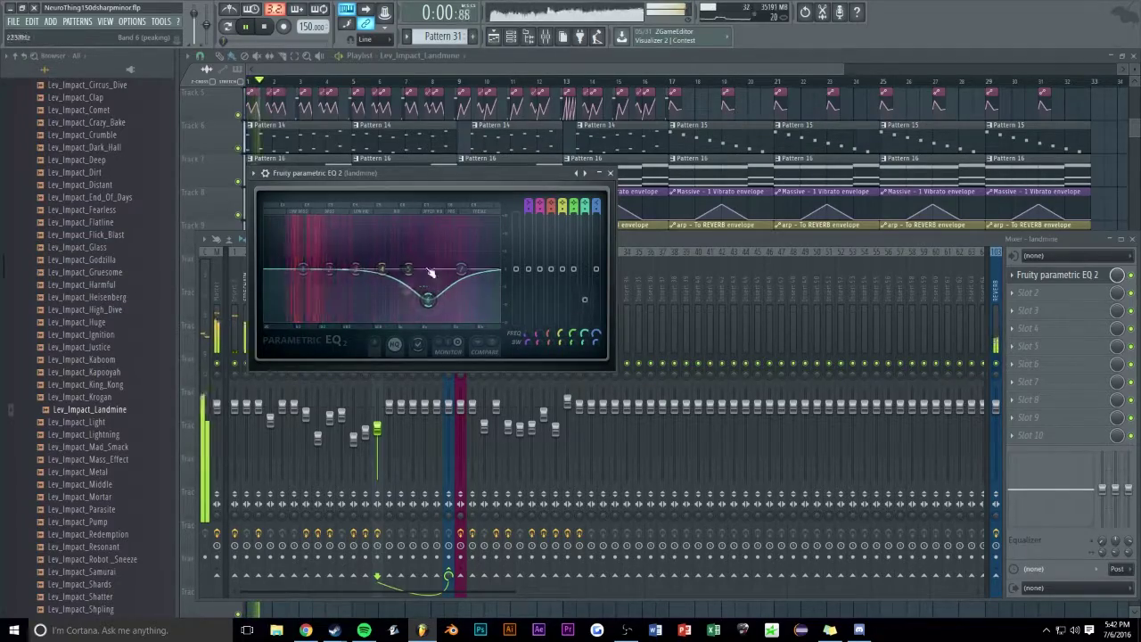
Move the second Lev_Impact_Landmine clip on Track 18 half a bar later to start at 9:09, and clear the clip selection
key("F5")
scroll(445, 473, "up", 1)
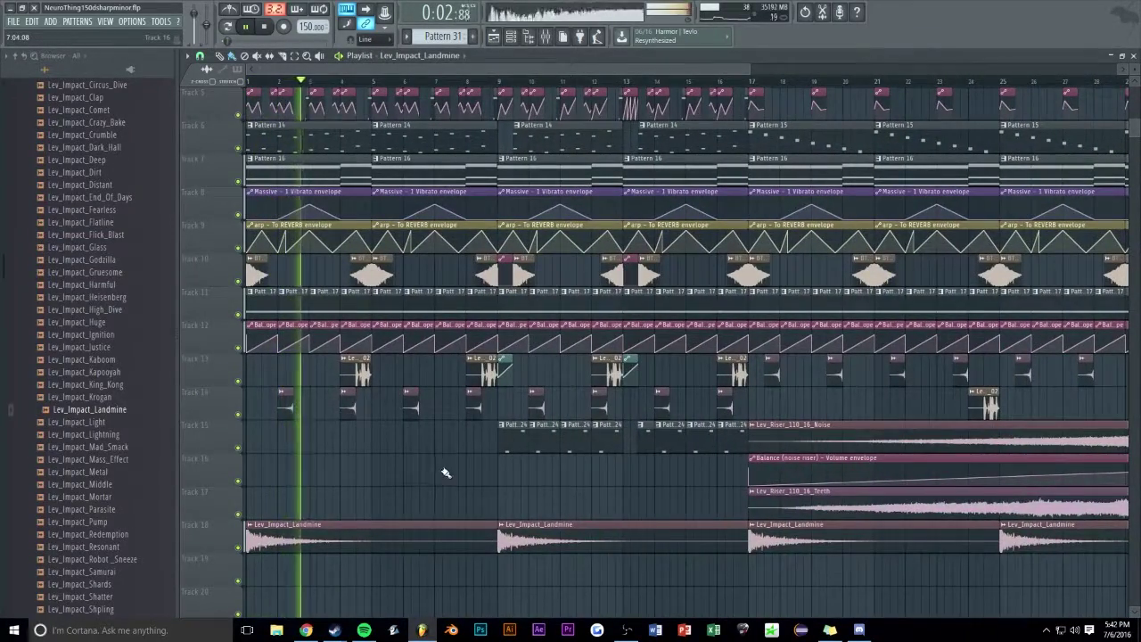
scroll(547, 473, "up", 2)
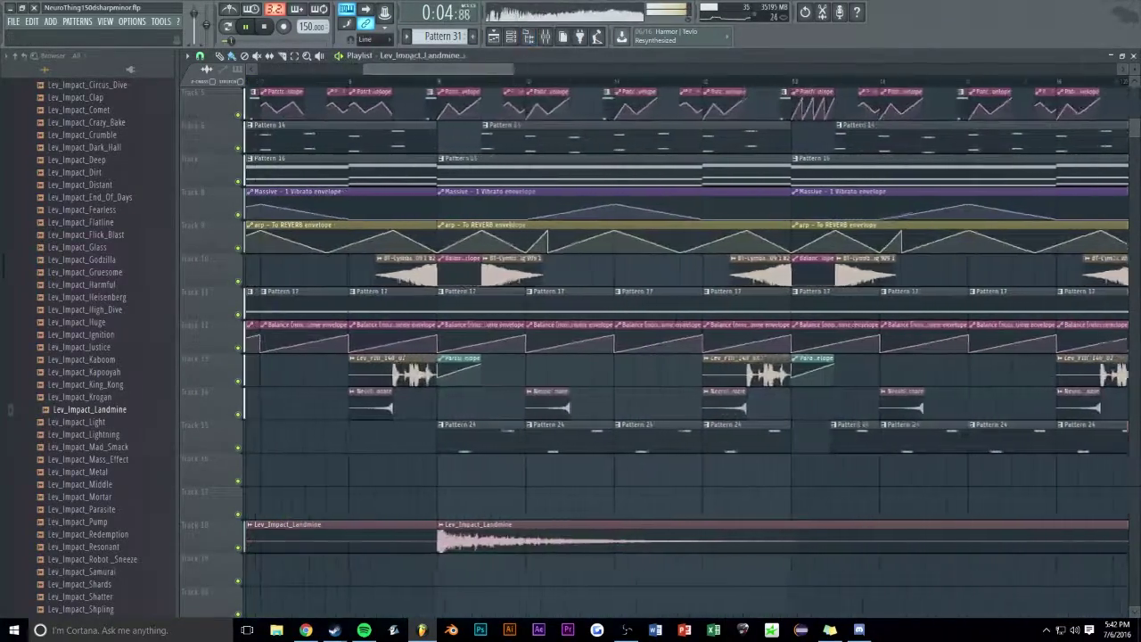
scroll(548, 538, "up", 2)
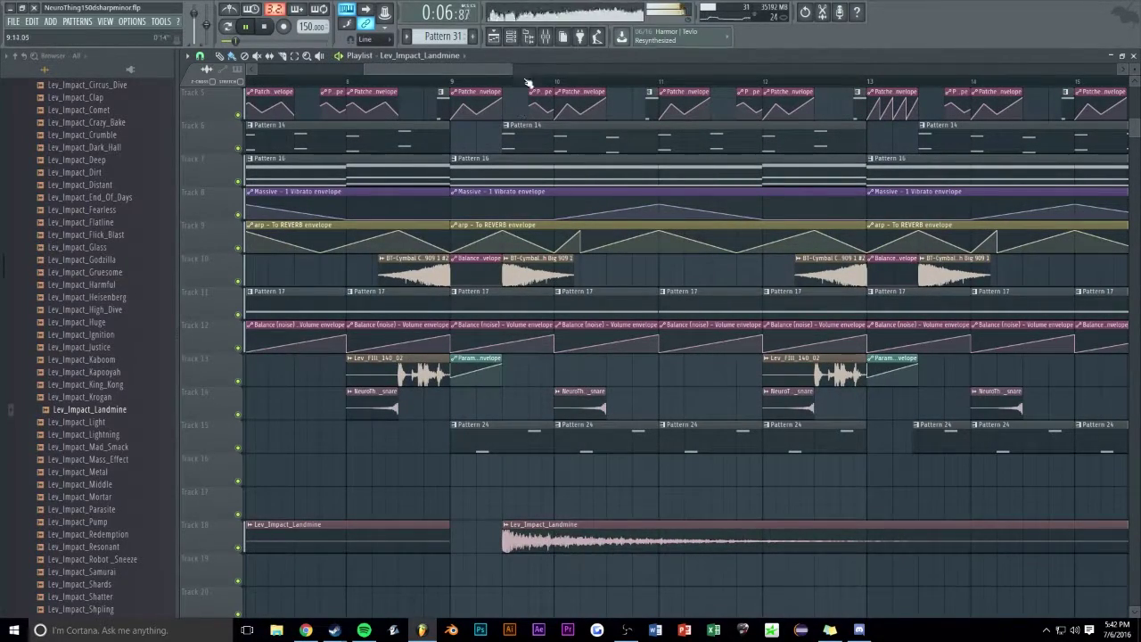
scroll(801, 552, "down", 4)
left_click(796, 548, "ctrl")
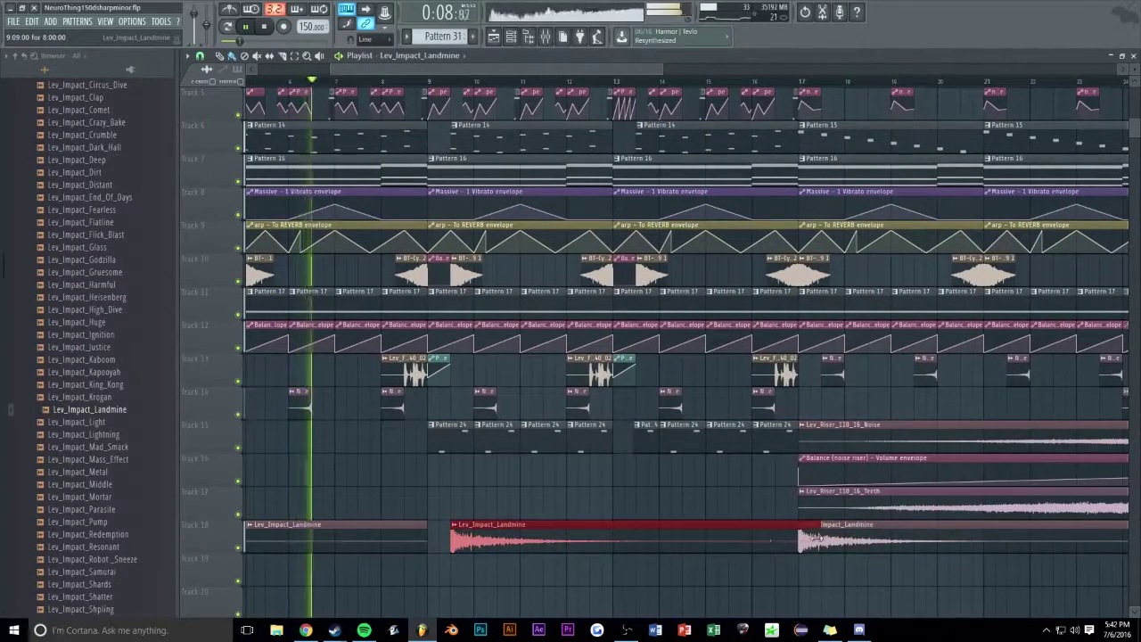
left_click(519, 482, "ctrl")
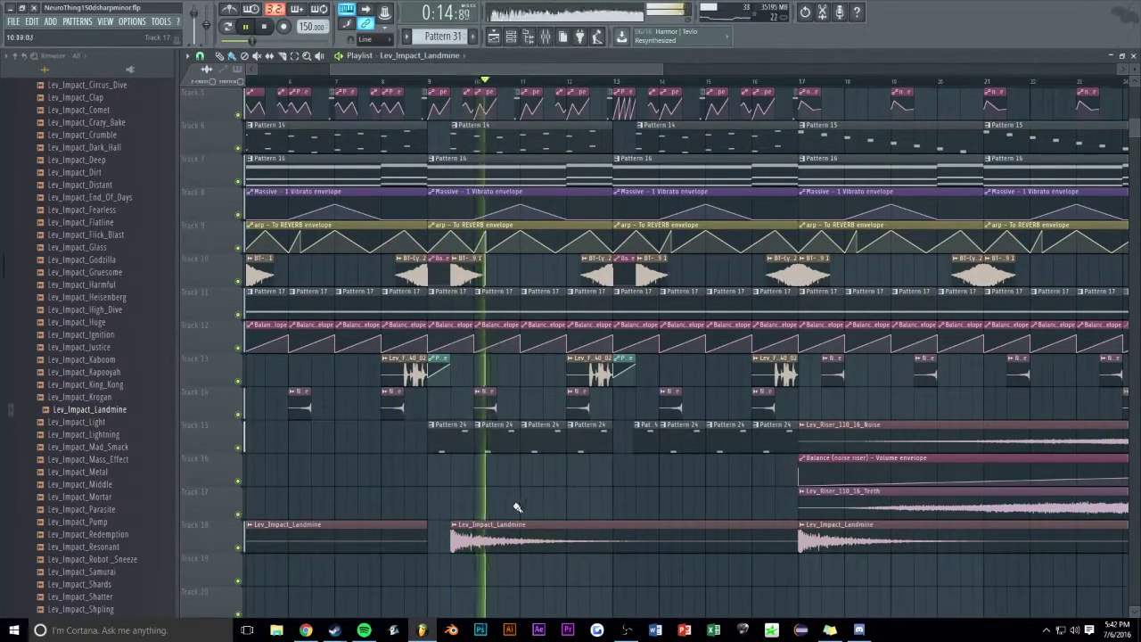
Place Pattern 24 on Track 19 at bar 17 and repeat it every bar up to bar 33, removing any extra copy
scroll(552, 70, "down", 5)
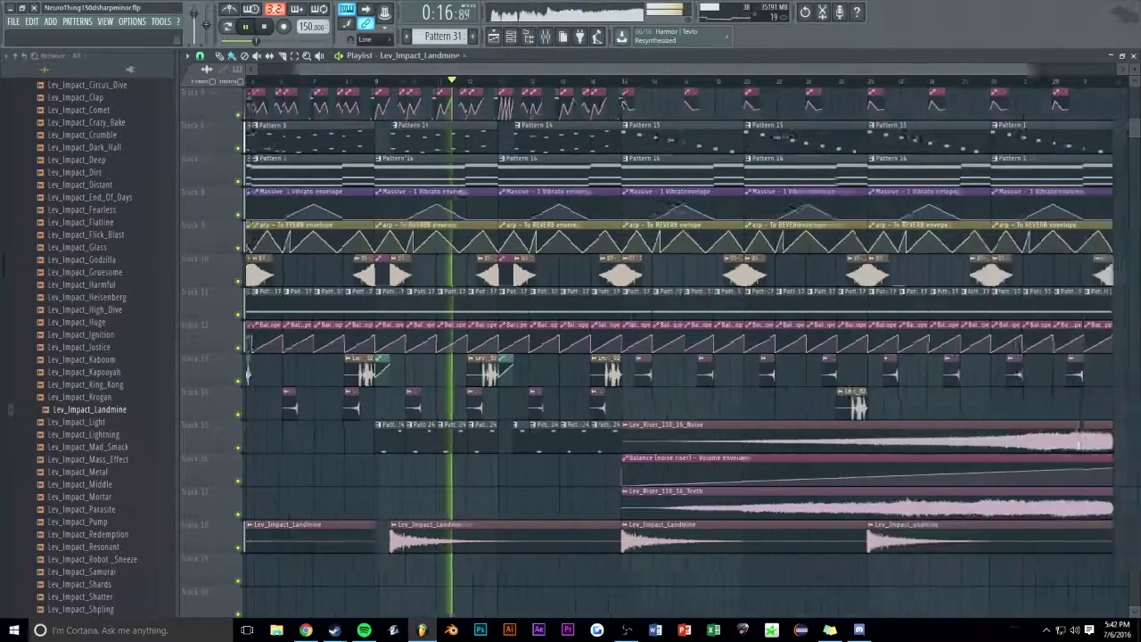
scroll(642, 270, "up", 4)
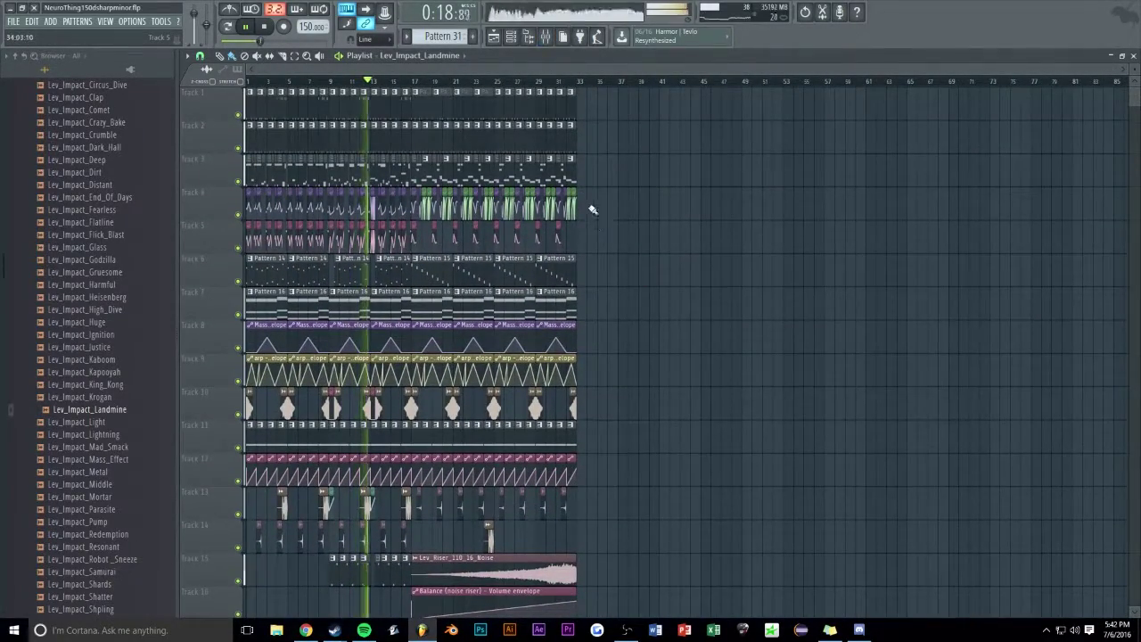
scroll(397, 573, "down", 6)
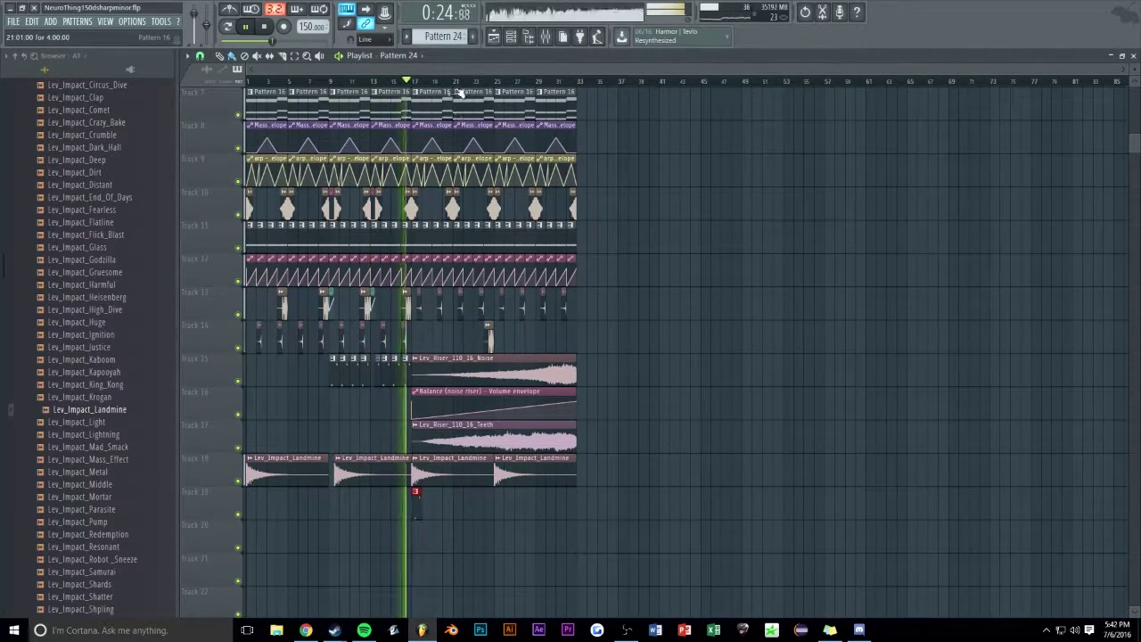
scroll(453, 93, "up", 8)
key("ctrl+b")
key("ctrl+b")
key("ctrl+b")
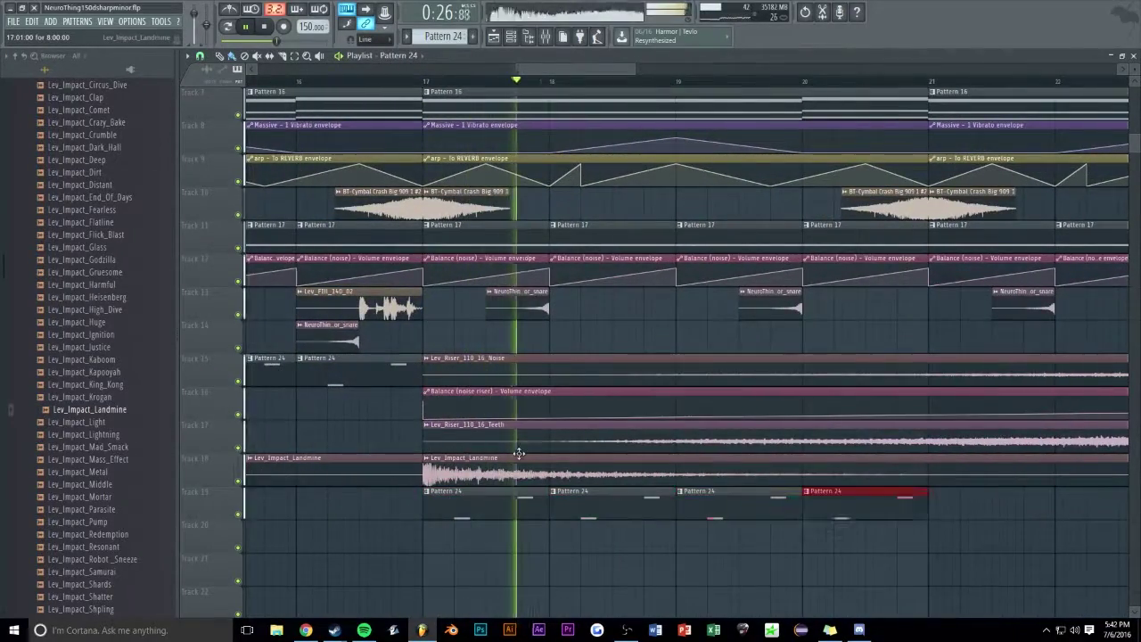
key("ctrl+b")
key("ctrl+b")
key("ctrl+b")
key("ctrl+b")
key("ctrl+b")
key("ctrl+b")
key("ctrl+b")
key("ctrl+b")
key("ctrl+b")
key("ctrl+b")
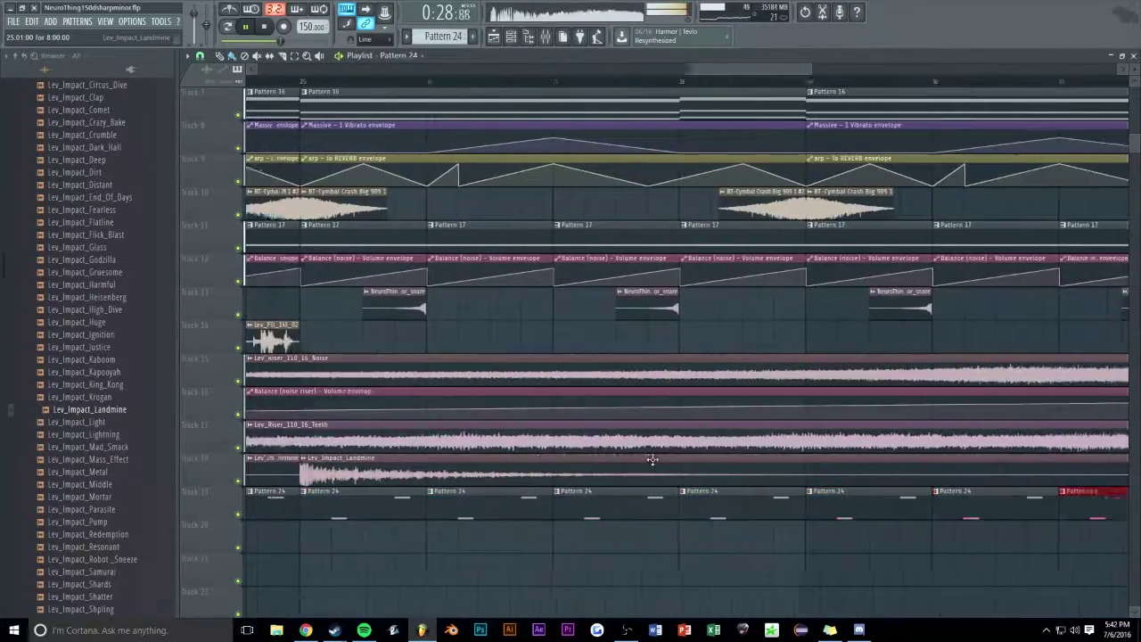
key("ctrl+b")
key("ctrl+b")
key("ctrl+b")
right_click(978, 503)
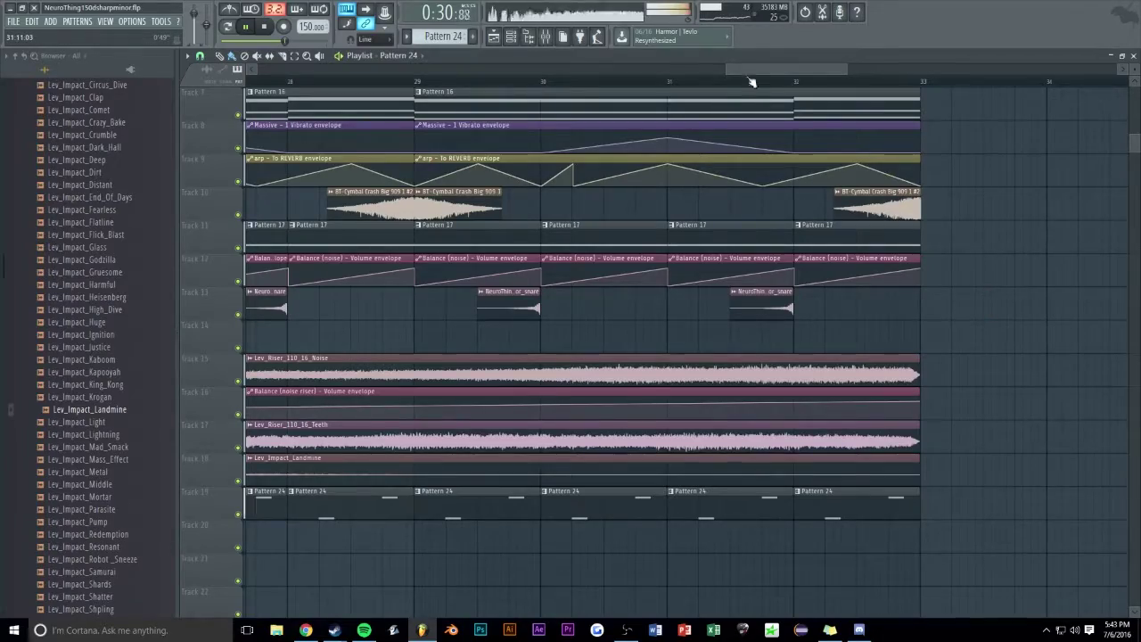
Stop playback, select bars 17 to 33 and add Fruity Balance to slot 2 of the landmine mixer track
scroll(750, 84, "down", 8)
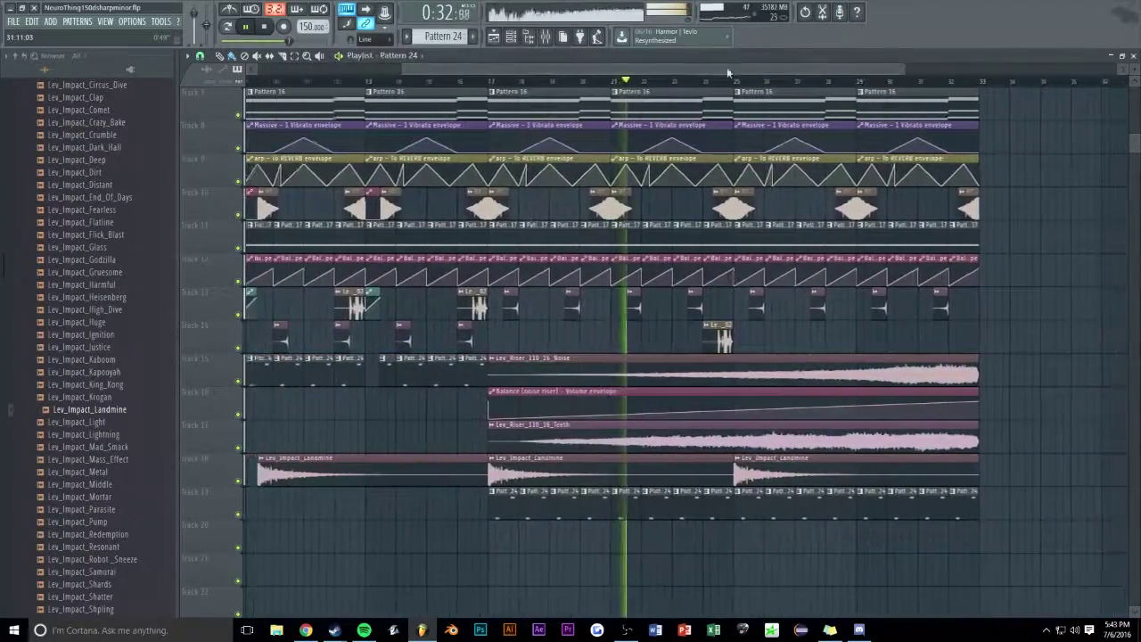
key("space")
left_click_drag(488, 83, 979, 108)
left_click(556, 39)
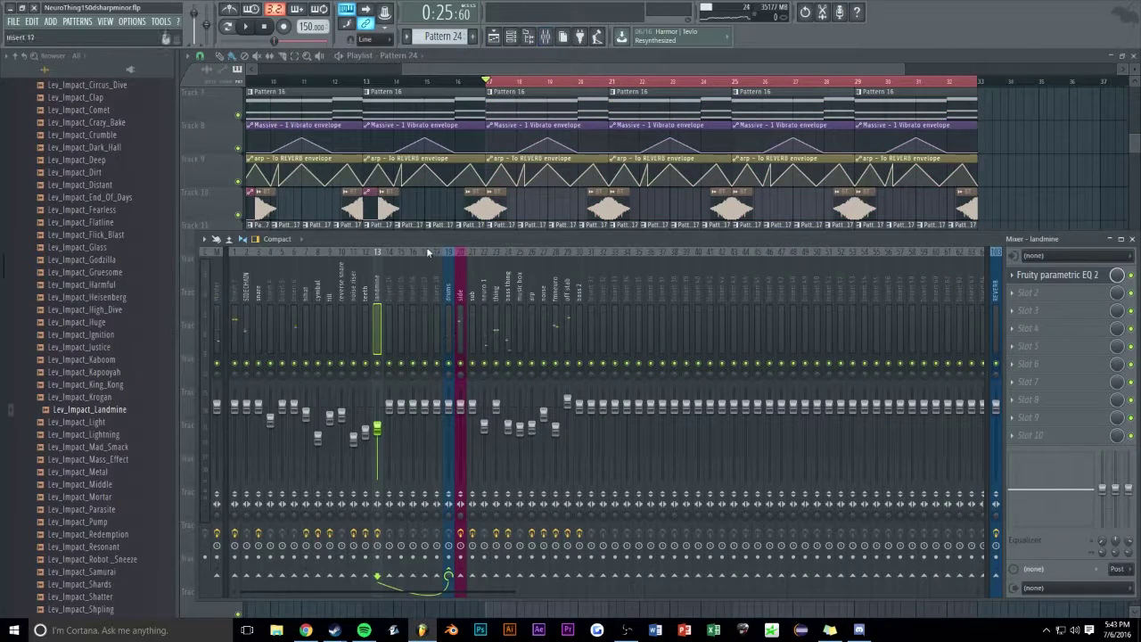
left_click(1034, 298)
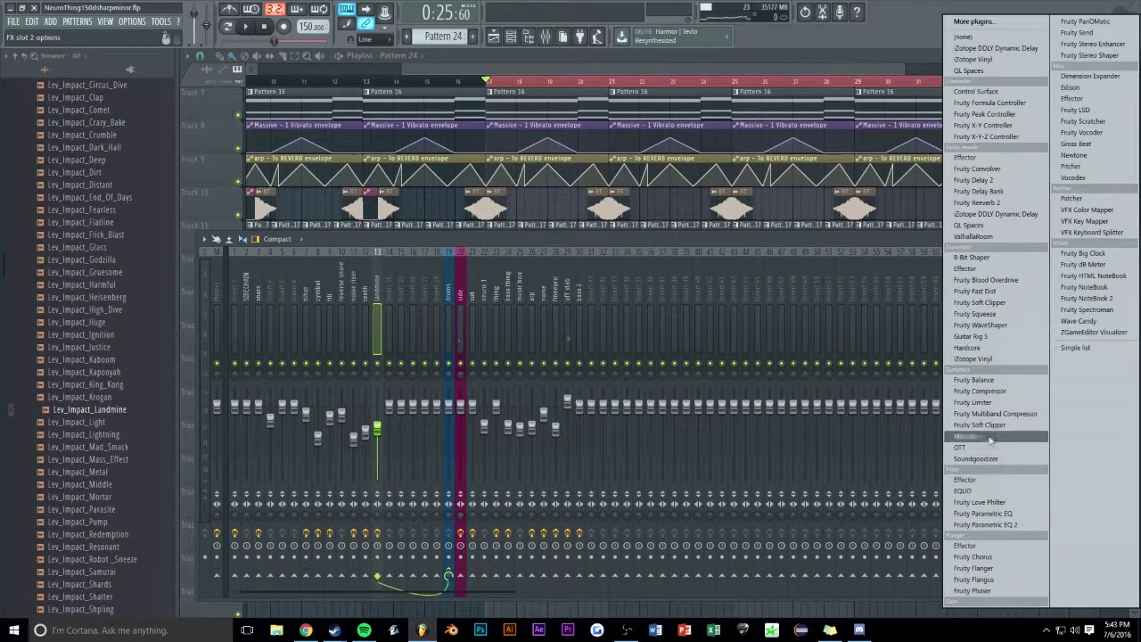
left_click(989, 381)
Create a rising volume automation clip for the landmine Fruity Balance on Track 20 from bar 17 to bar 33
right_click(381, 218)
left_click(419, 292)
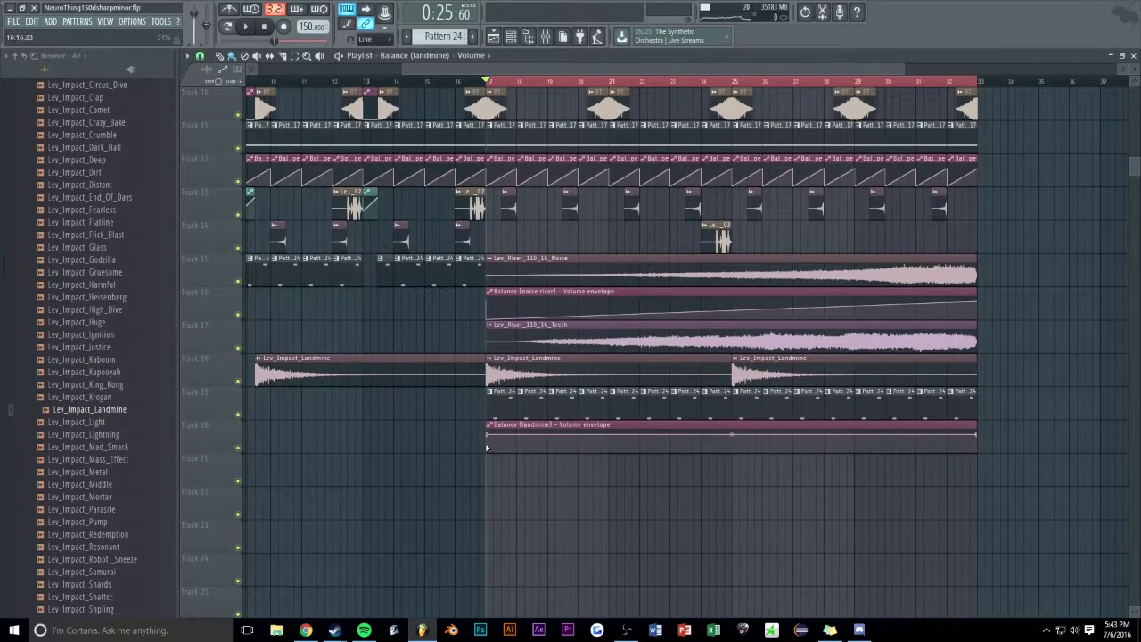
left_click_drag(487, 446, 487, 451)
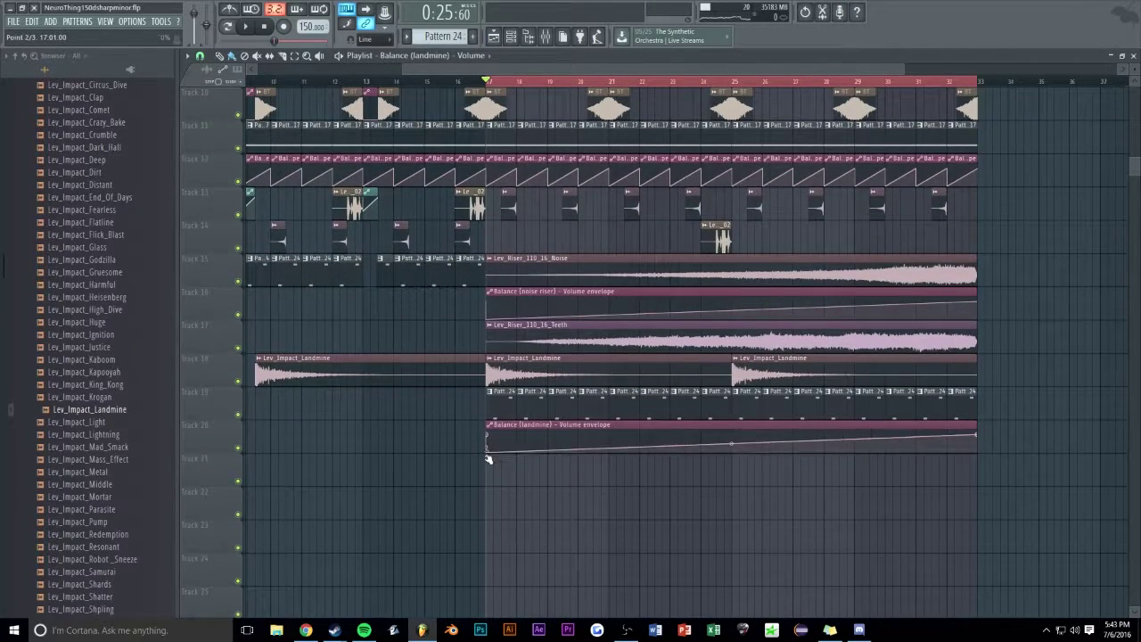
Play the arrangement from bar 17 with the time selection cleared and review all its tracks
key("space")
right_click(586, 81)
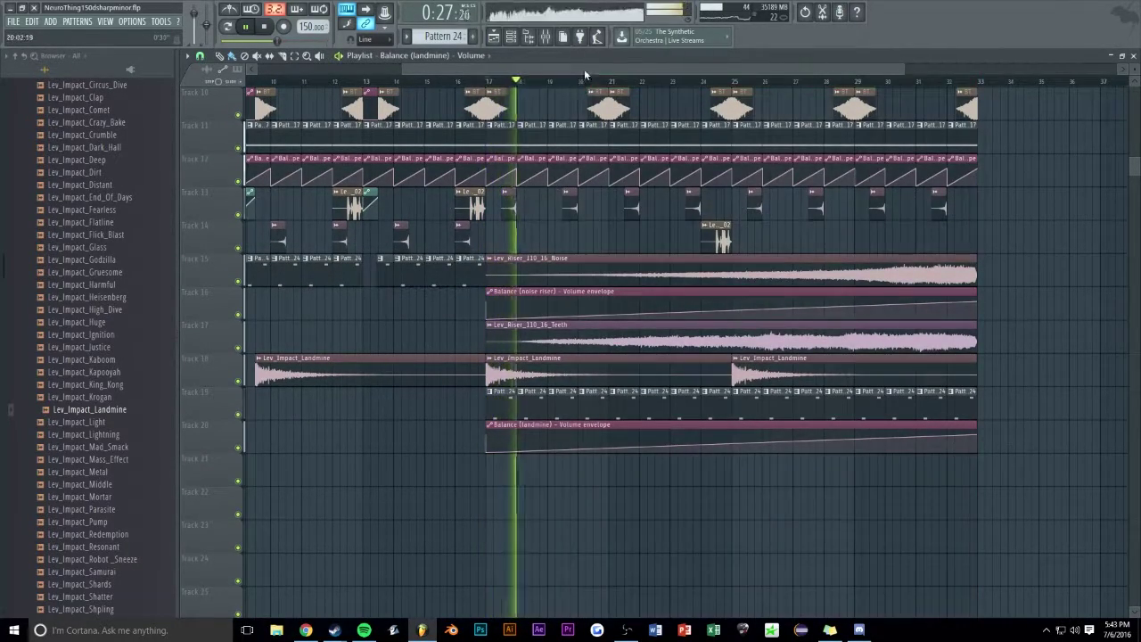
scroll(667, 141, "down", 4)
key("alt+Tab")
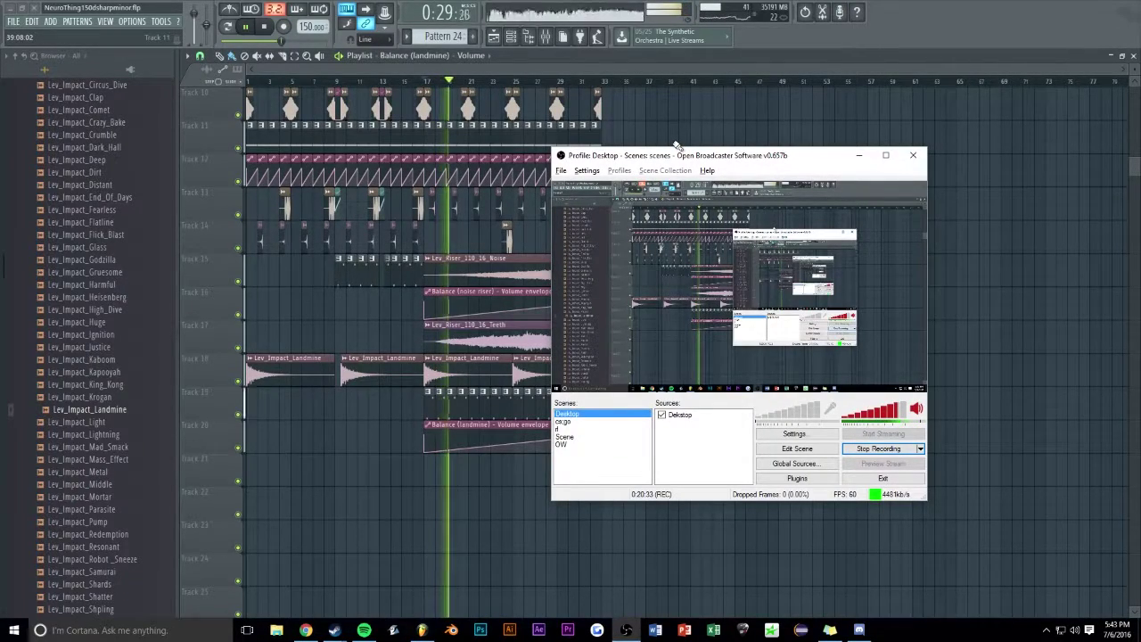
key("alt+Tab")
scroll(736, 186, "up", 5)
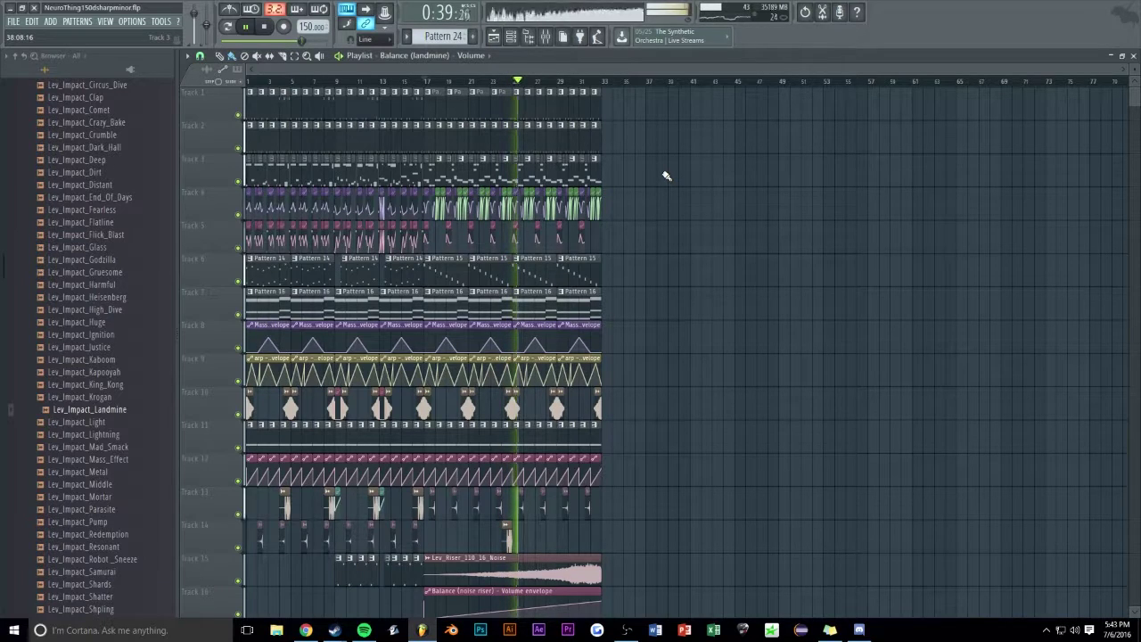
scroll(667, 175, "down", 5)
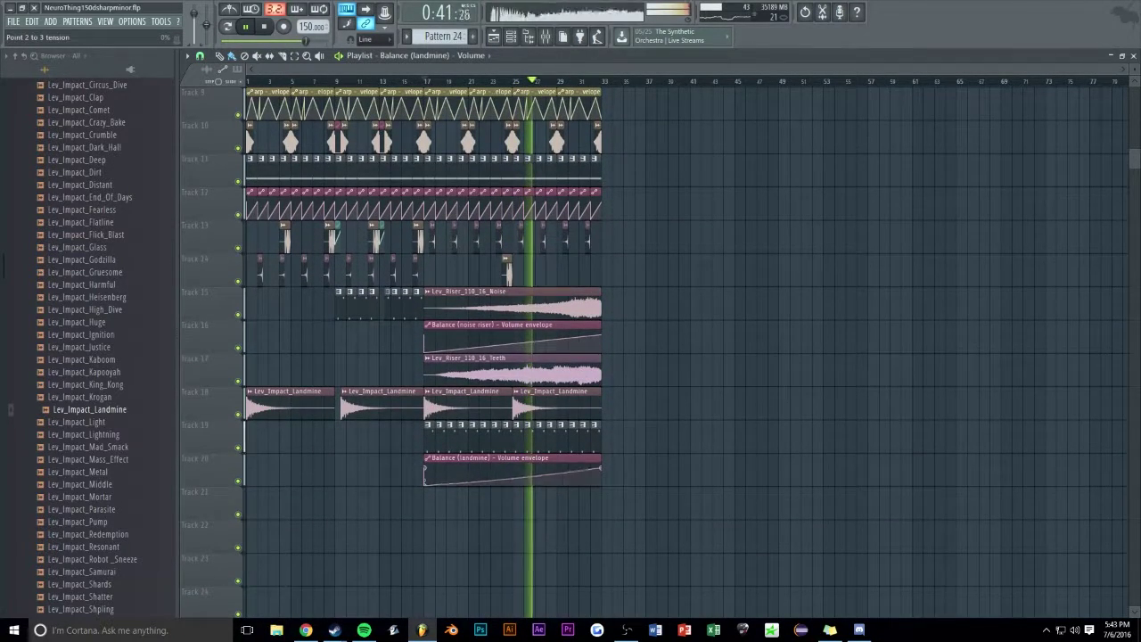
Delete the Balance (landmine) volume automation clip from Track 20 and stop playback
right_click(493, 465)
scroll(406, 82, "up", 3)
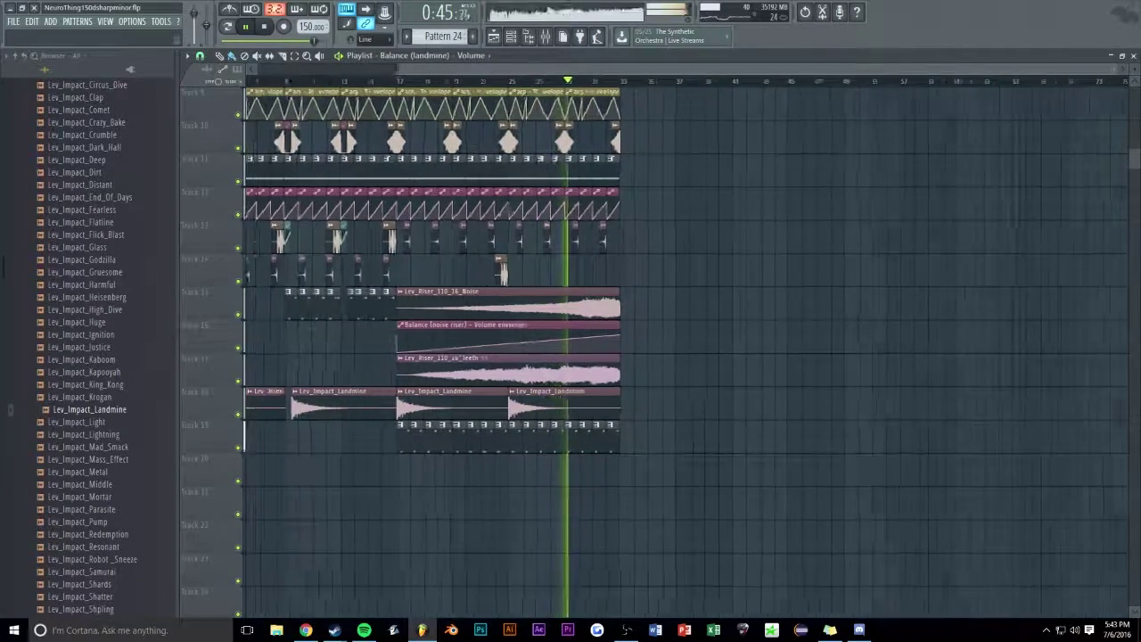
key("space")
Add Fruity Balance to the teeth track and create a rising volume automation clip on Track 20 from bar 17 to bar 33
left_click(402, 82)
left_click_drag(403, 83, 713, 107)
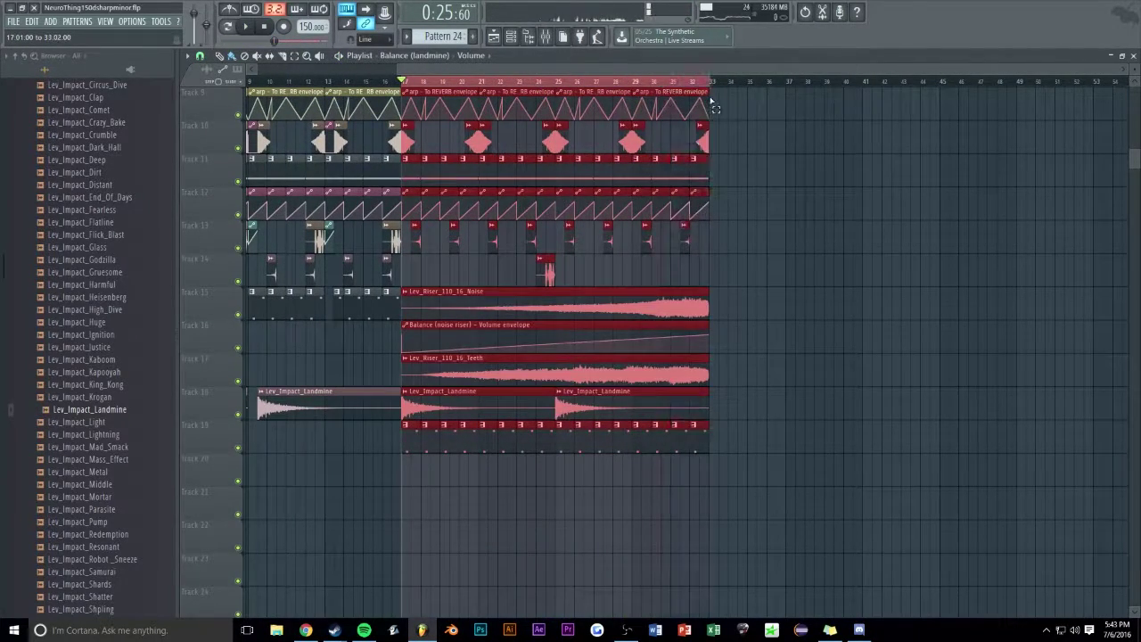
left_click(560, 39)
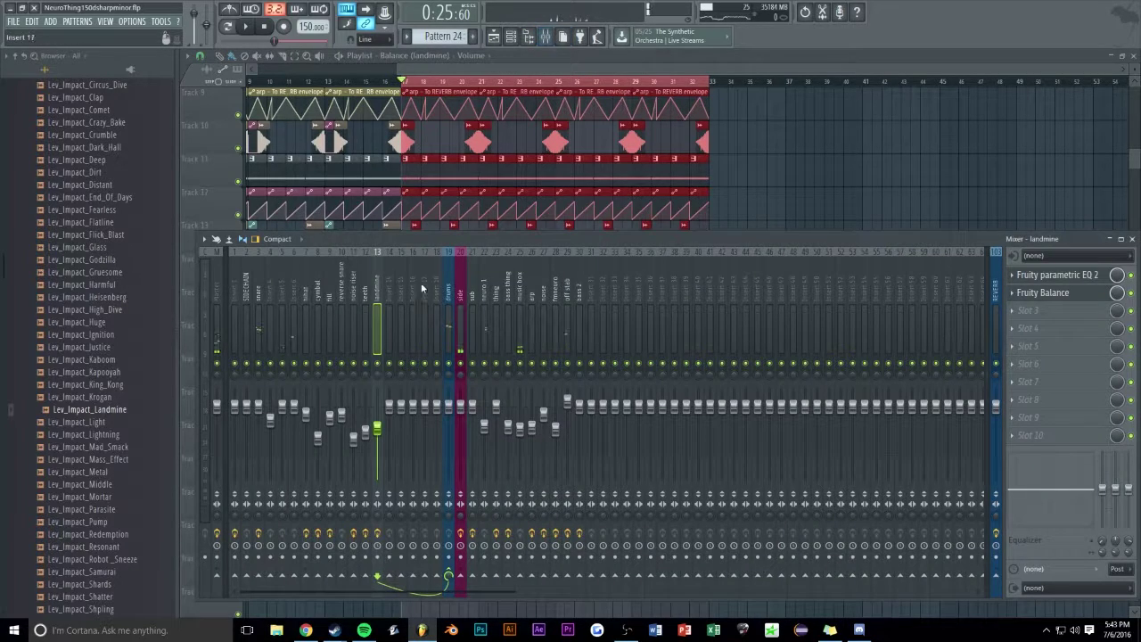
left_click(1020, 294)
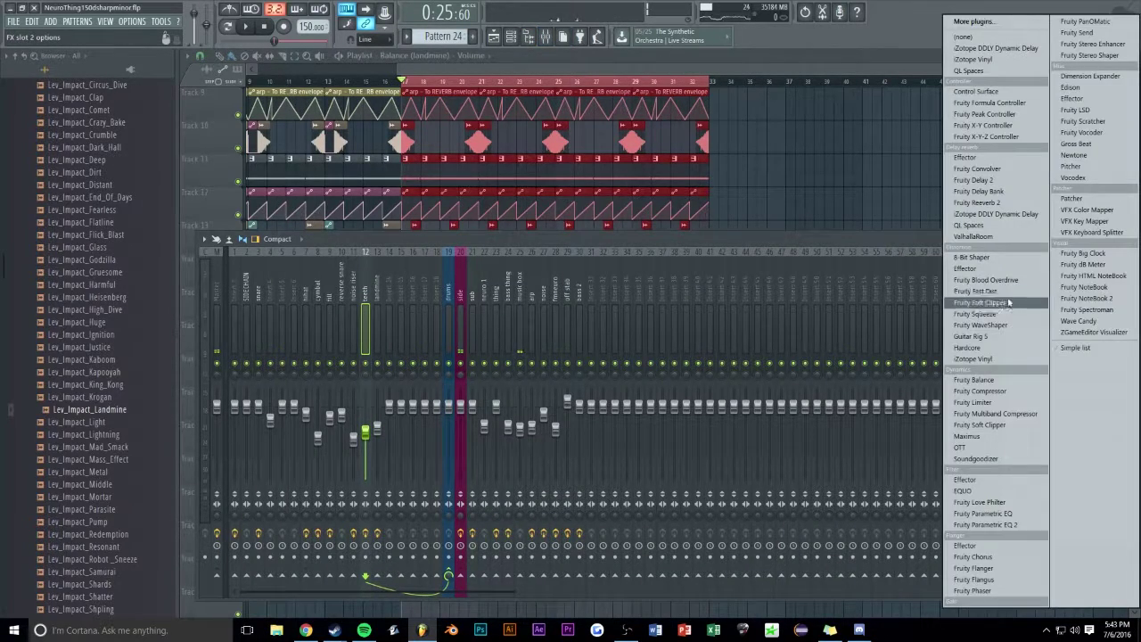
left_click(998, 380)
right_click(349, 178)
left_click(392, 252)
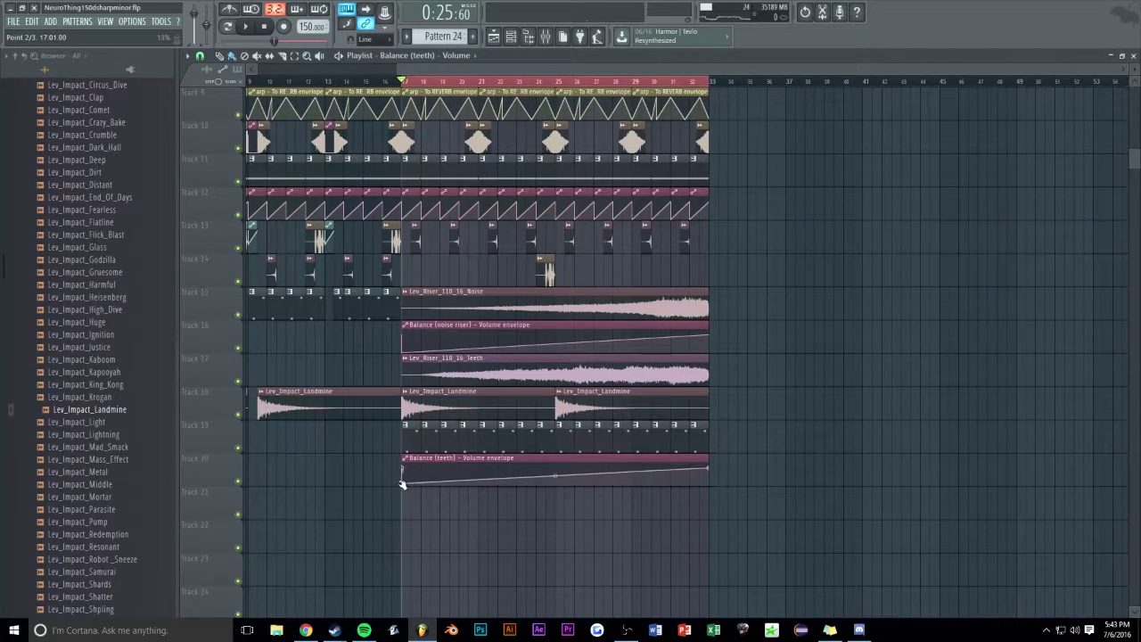
Play the build-up from bar 17 and clear the time selection to hear the teeth riser's fade-in
key("space")
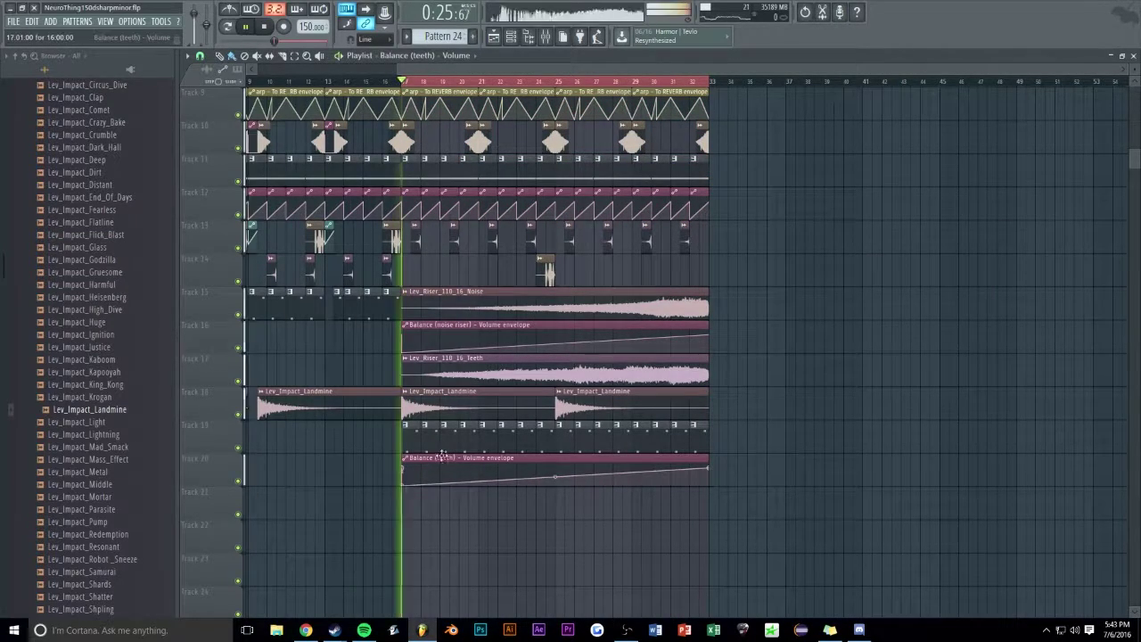
right_click(546, 81)
scroll(724, 157, "down", 3)
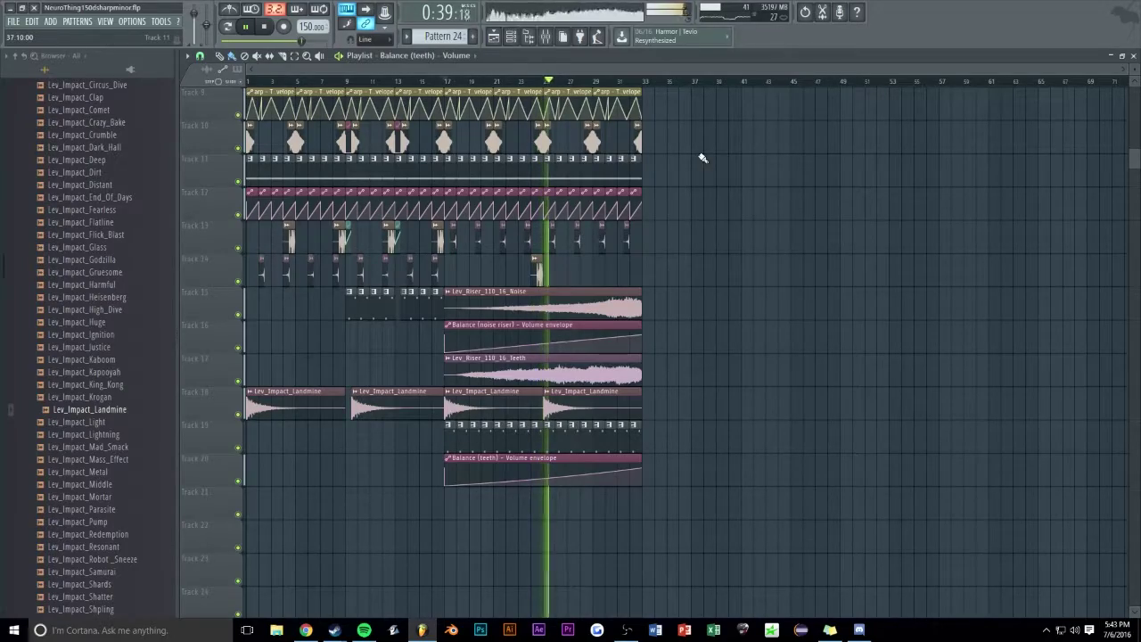
Open the Pattern 35 clip on Track 1 to examine its kick notes, and close it again
scroll(695, 179, "up", 6)
scroll(536, 67, "up", 3)
left_click(473, 82)
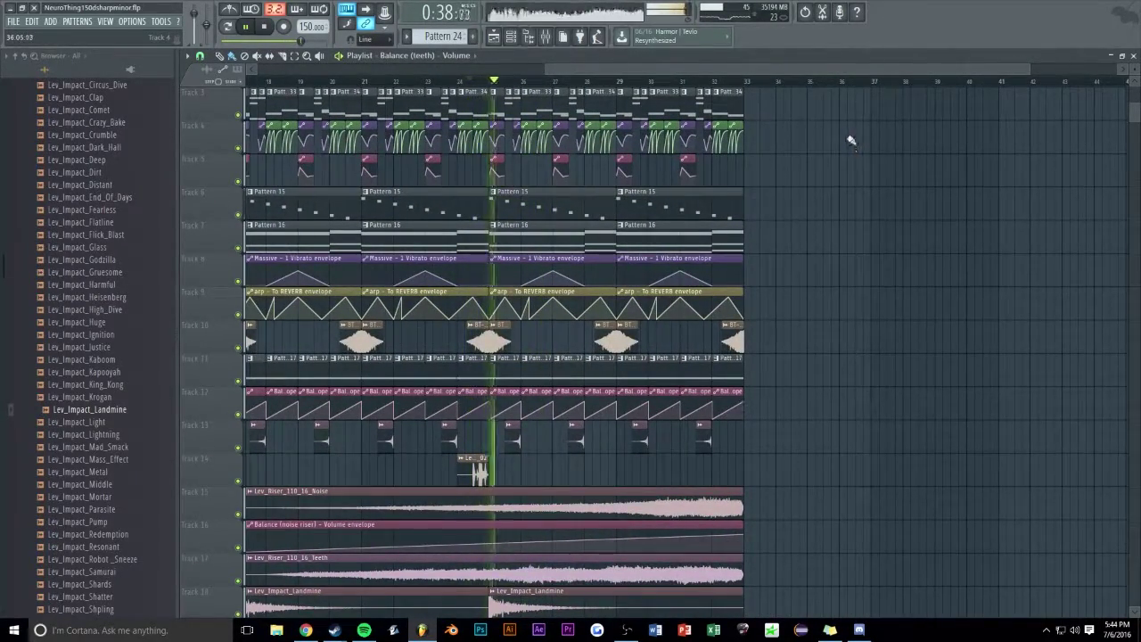
scroll(565, 67, "up", 4)
left_click(446, 82)
left_click_drag(582, 192, 745, 258)
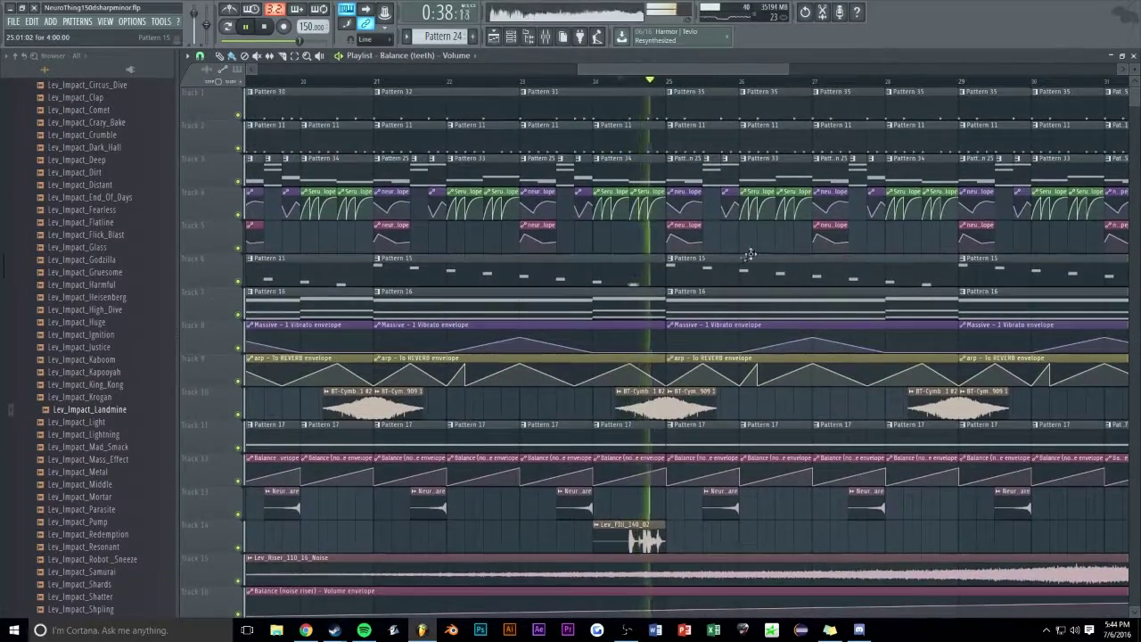
double_click(752, 88)
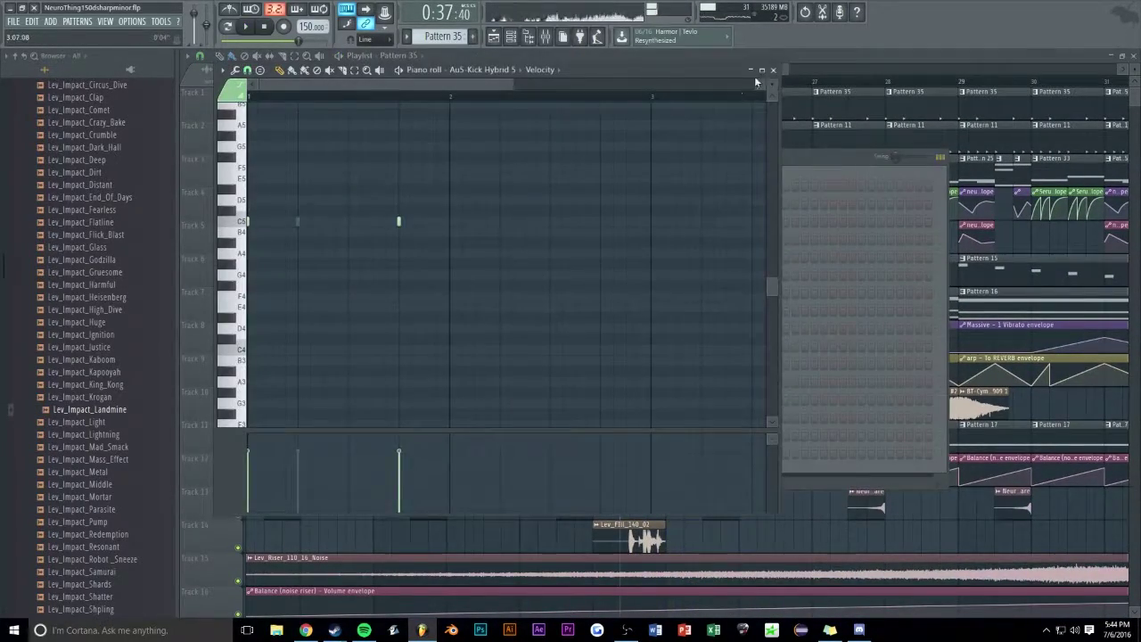
left_click(773, 70)
left_click(744, 107)
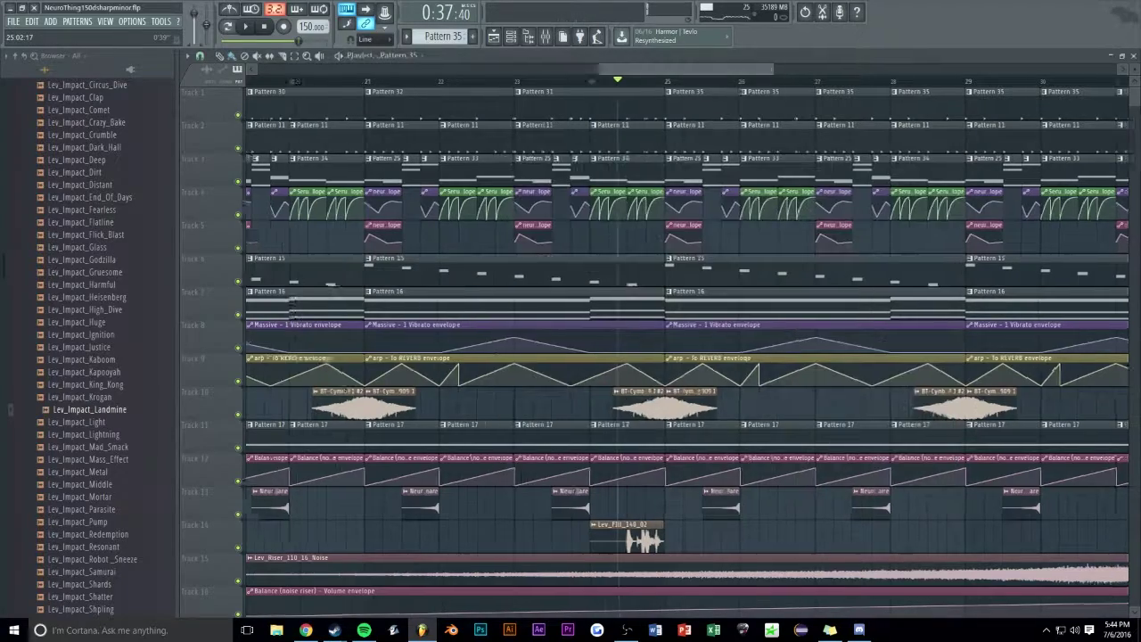
scroll(743, 107, "up", 3)
right_click(615, 102)
key("ctrl+z")
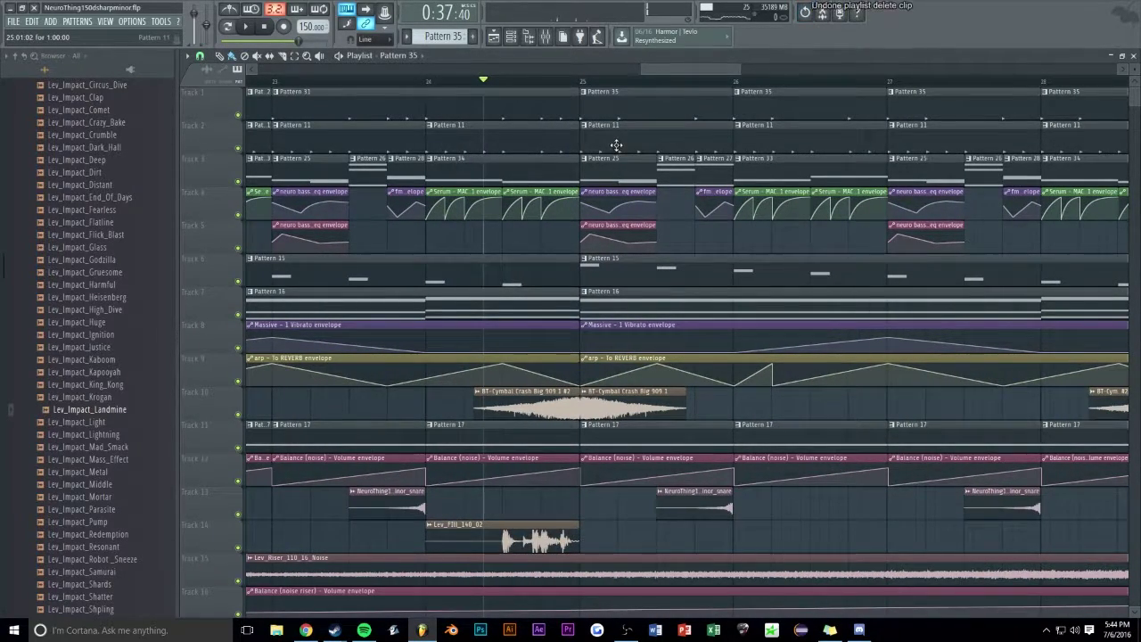
Play the arrangement from bar 24 and review its mixer channels and playlist tracks
scroll(616, 145, "down", 6)
key("space")
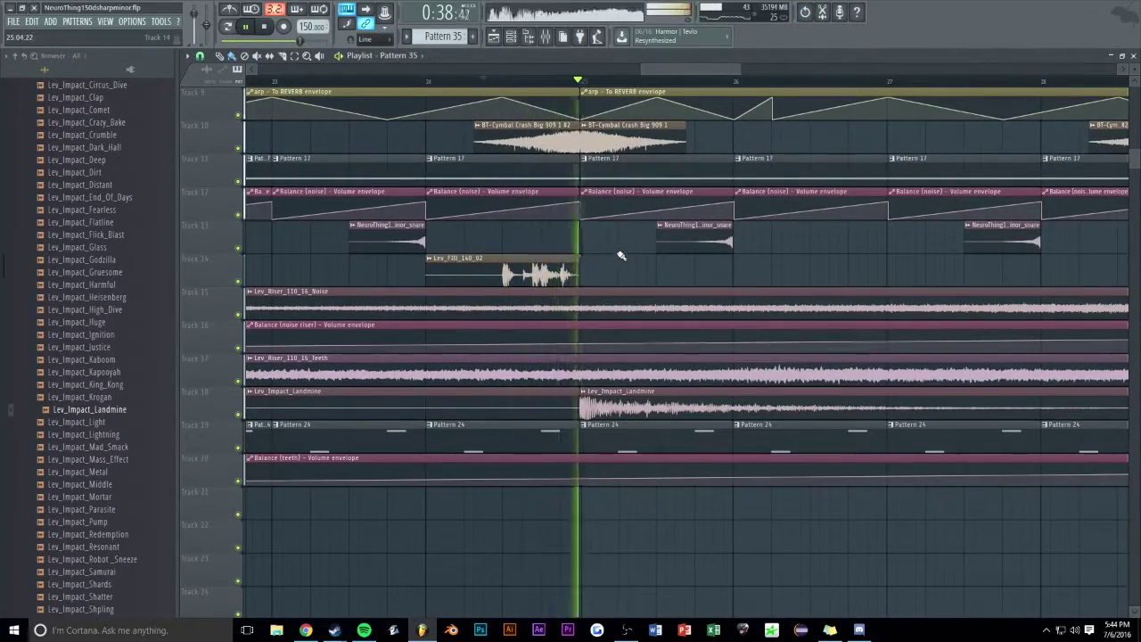
key("F9")
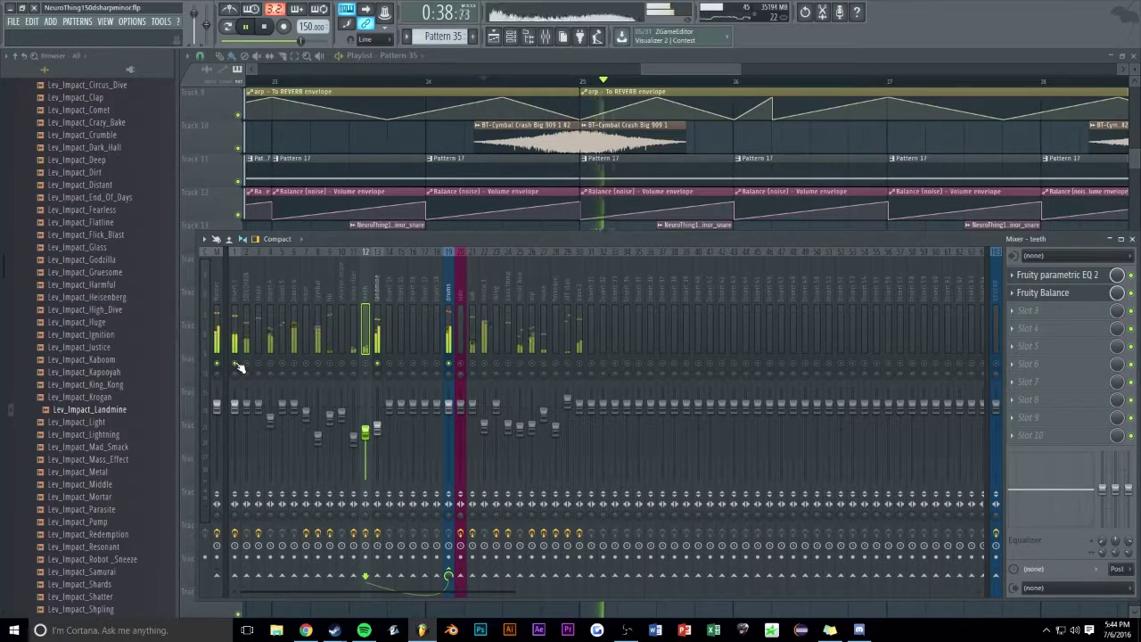
key("F9")
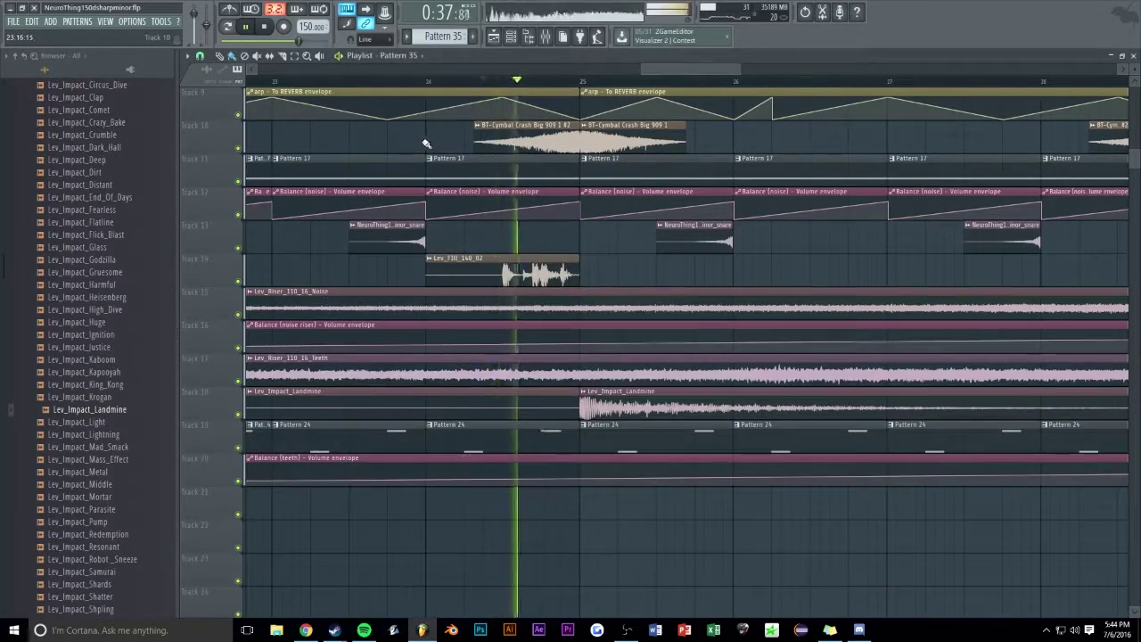
scroll(604, 196, "down", 9)
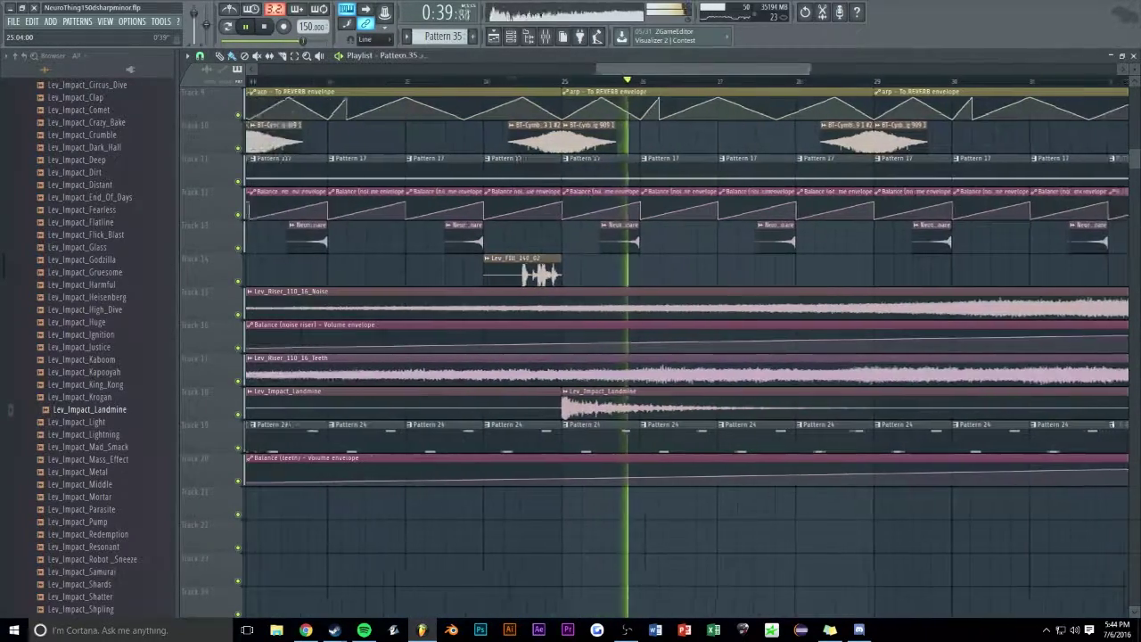
scroll(916, 196, "up", 5)
scroll(924, 196, "up", 1)
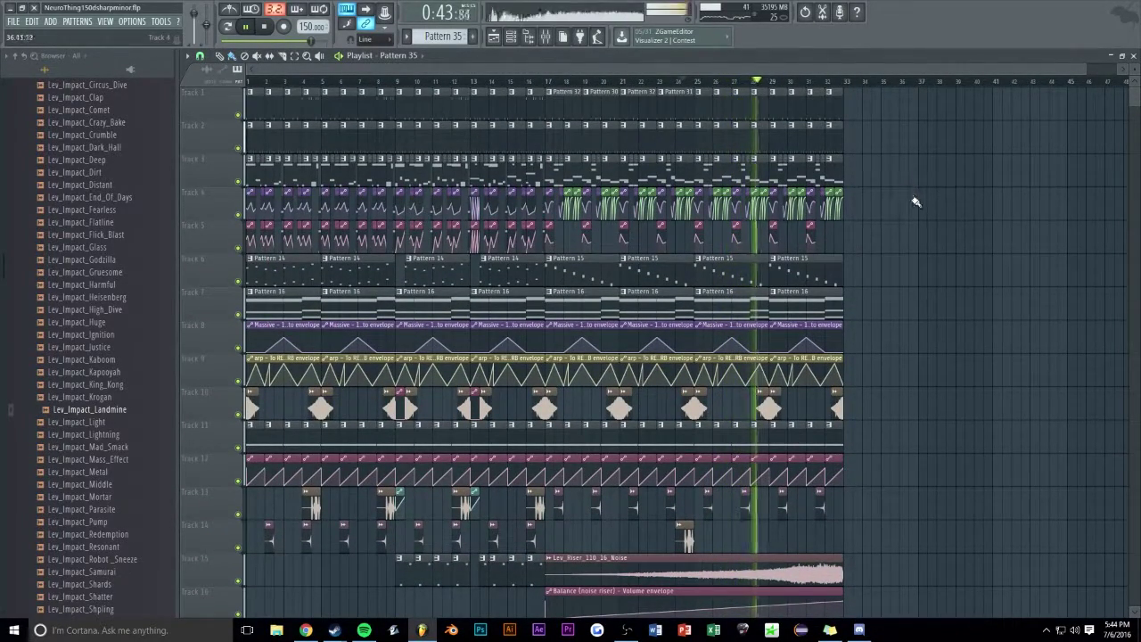
scroll(914, 204, "down", 8)
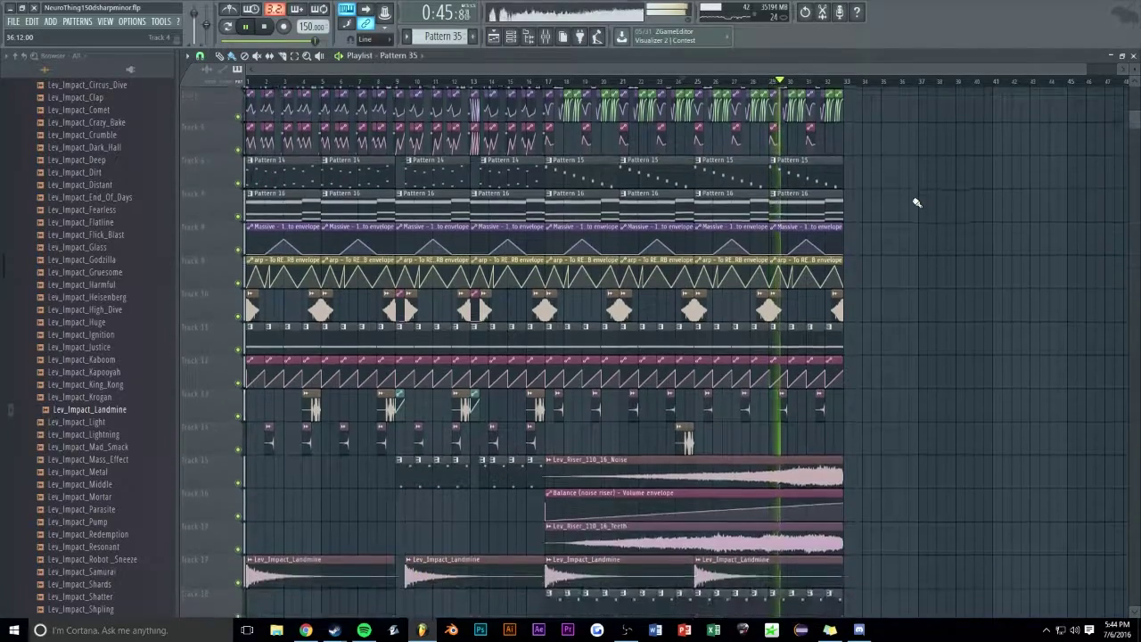
scroll(915, 202, "up", 8)
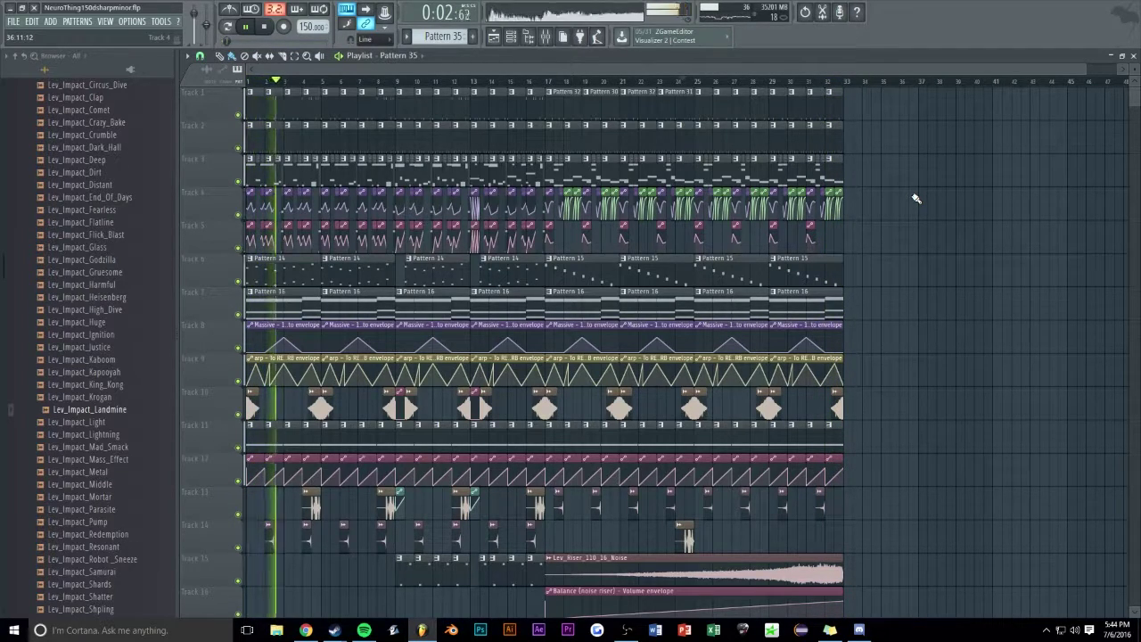
Pan mixer channel Insert 5 to 38% left and adjust the panning of Insert 4 during playback
left_click(546, 37)
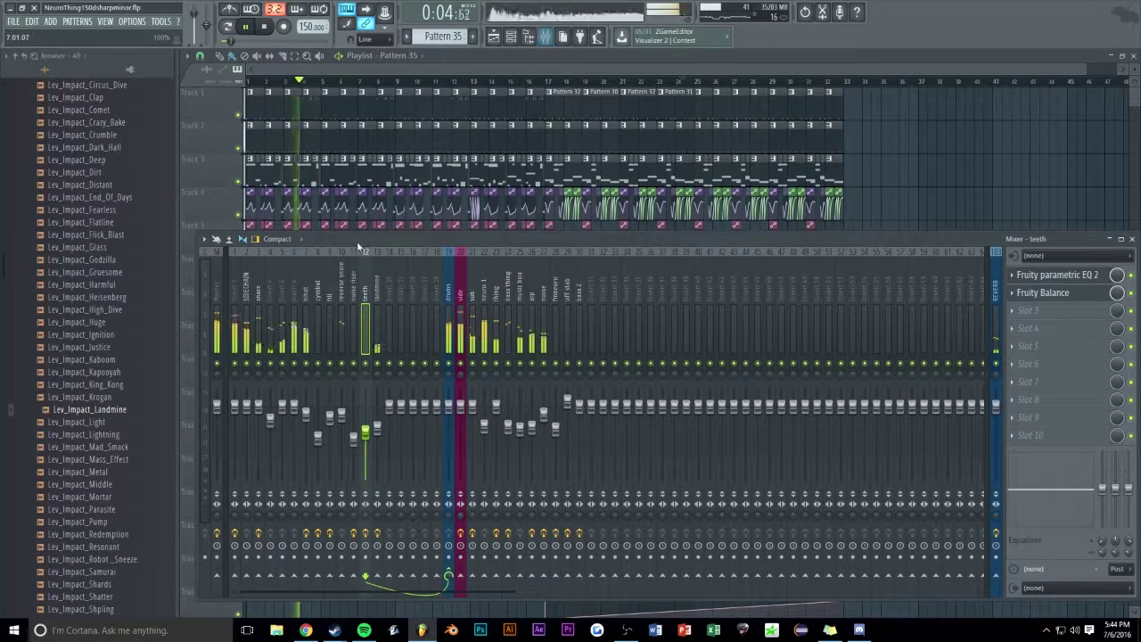
left_click(320, 299)
left_click(307, 300)
left_click(290, 295)
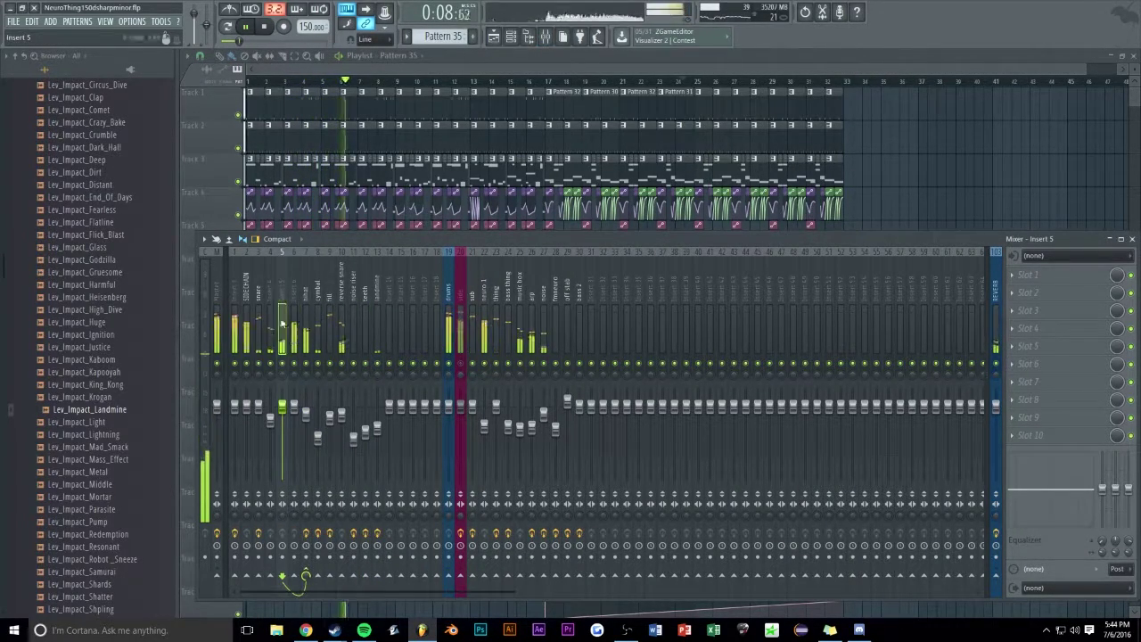
left_click(283, 373)
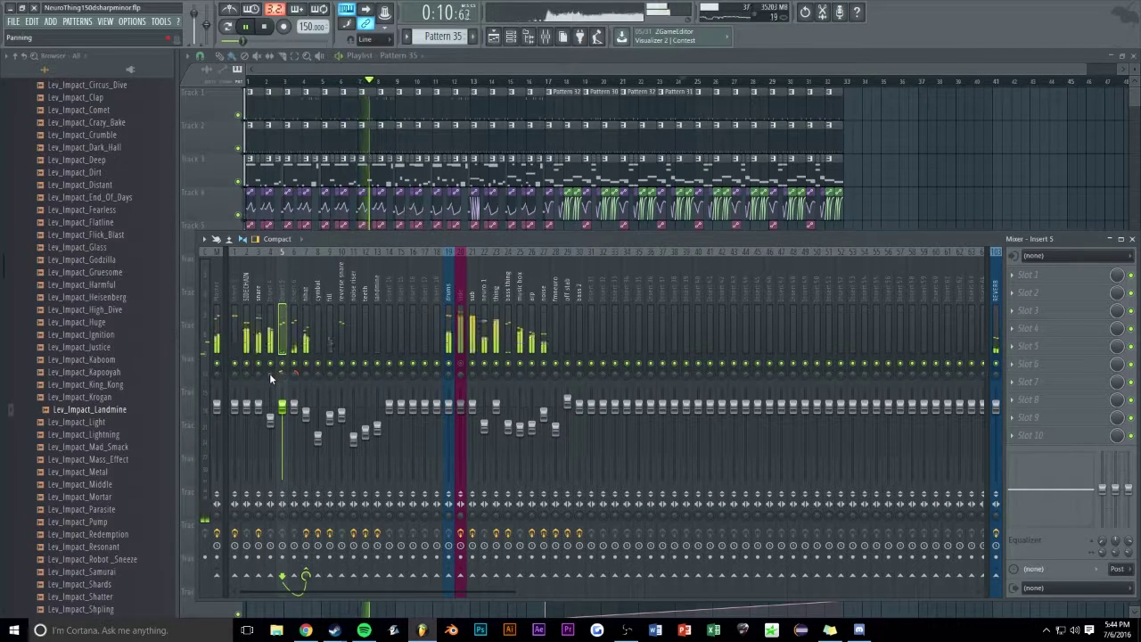
left_click_drag(283, 373, 284, 385)
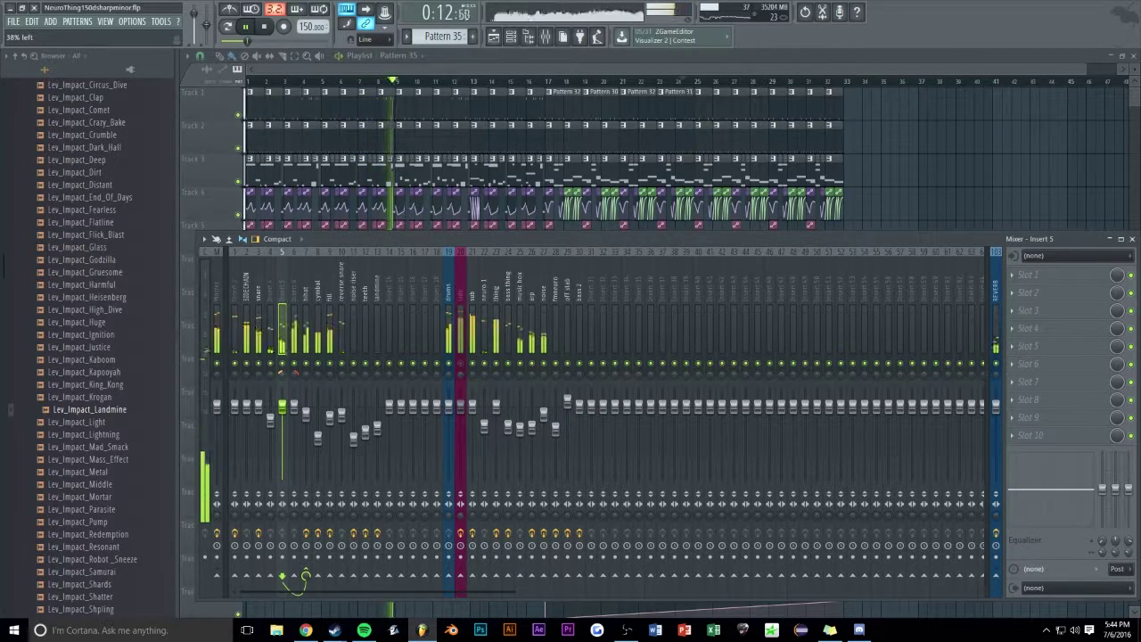
left_click(271, 375)
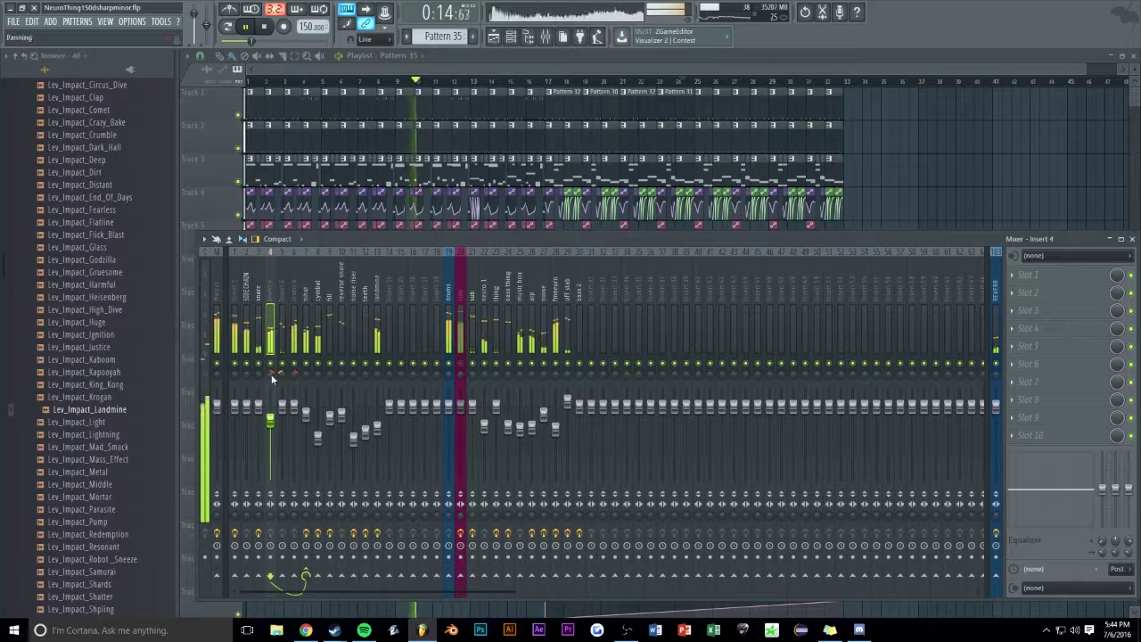
left_click_drag(271, 374, 271, 378)
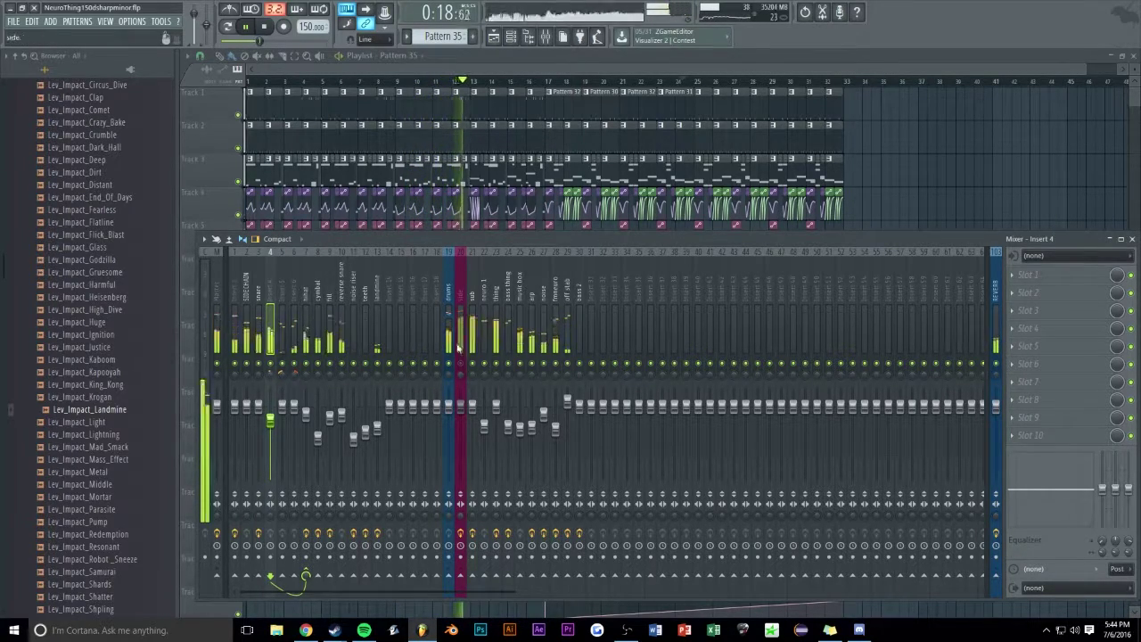
left_click(592, 65)
Solo the cymbal mixer channel and inspect its Fruity parametric EQ 2 and Fruity delay bank settings
scroll(870, 167, "down", 1)
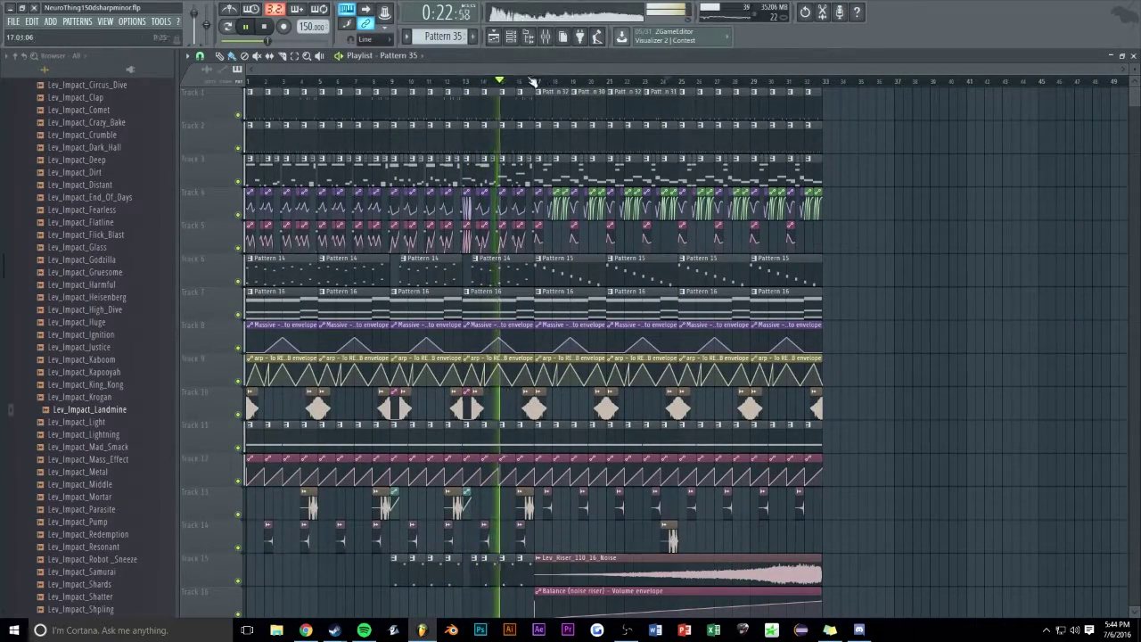
scroll(532, 81, "up", 1)
left_click(546, 37)
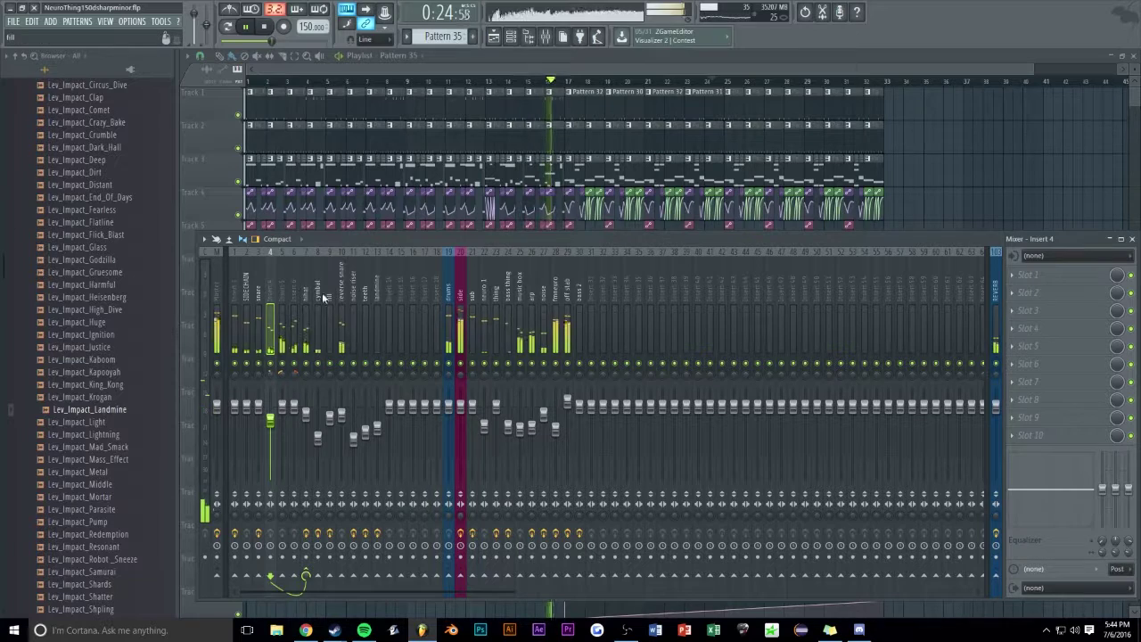
left_click(324, 297)
left_click(1051, 276)
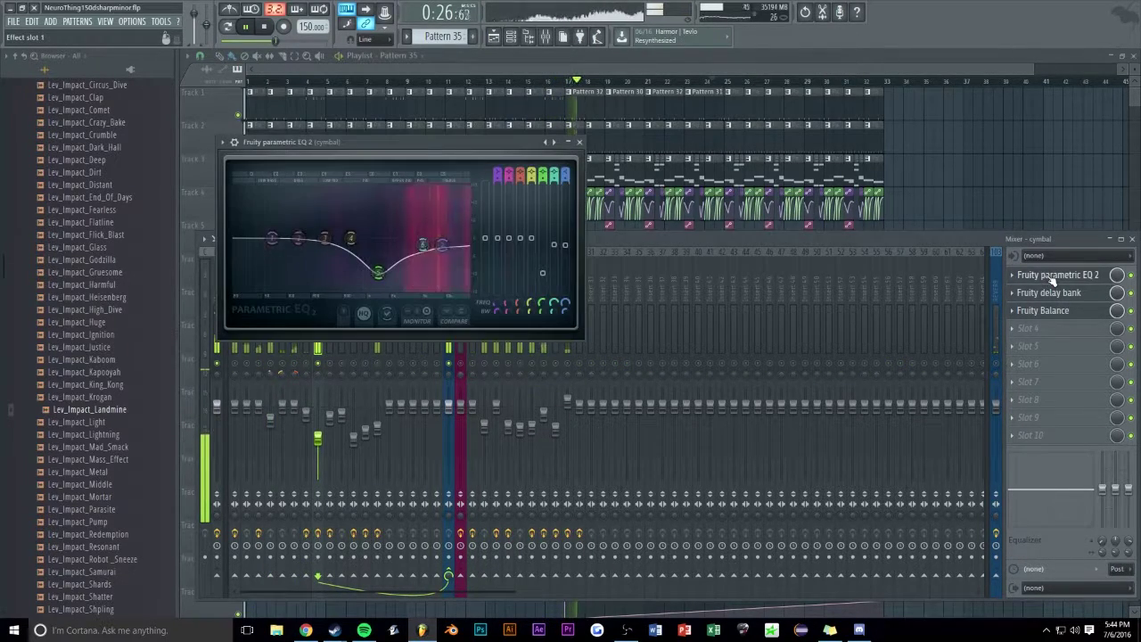
left_click(1069, 294)
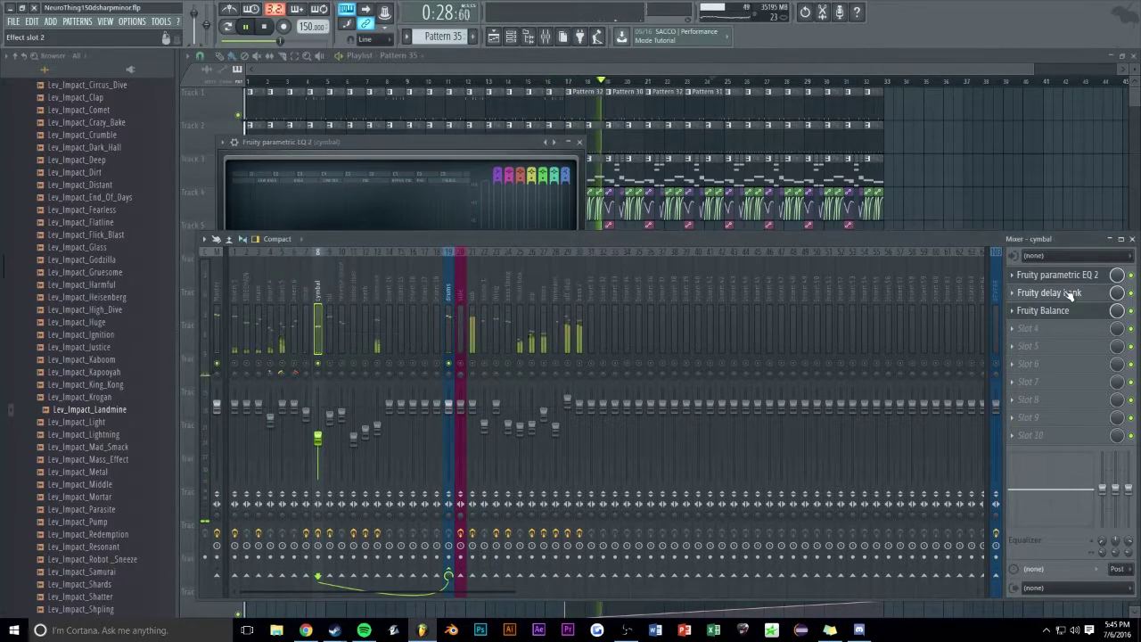
left_click(1069, 294)
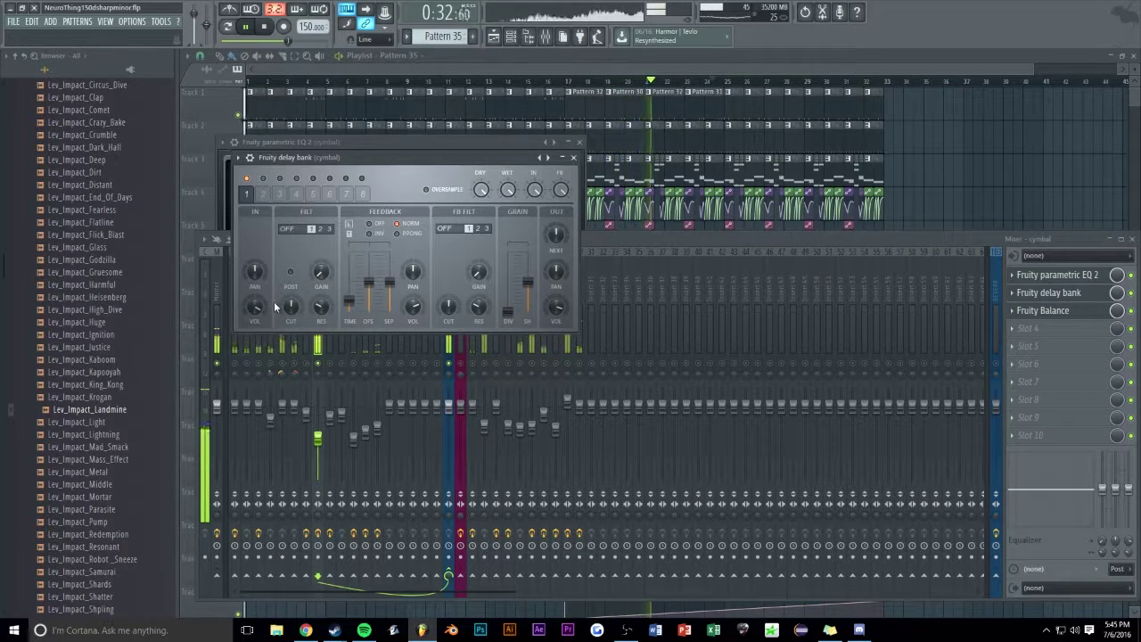
left_click(574, 157)
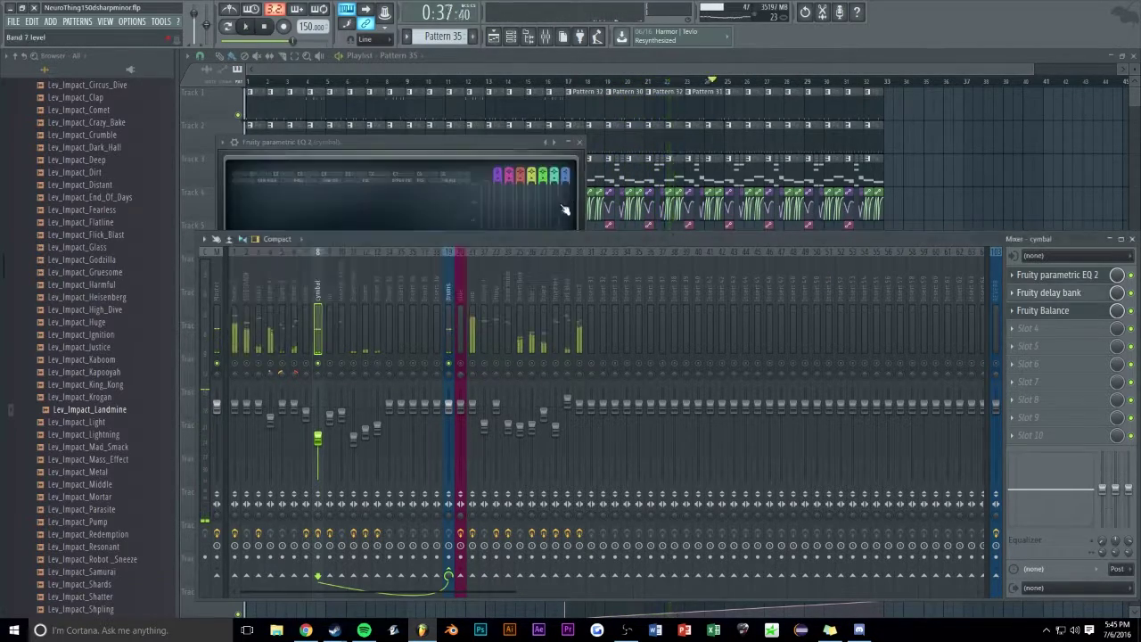
left_click(966, 158)
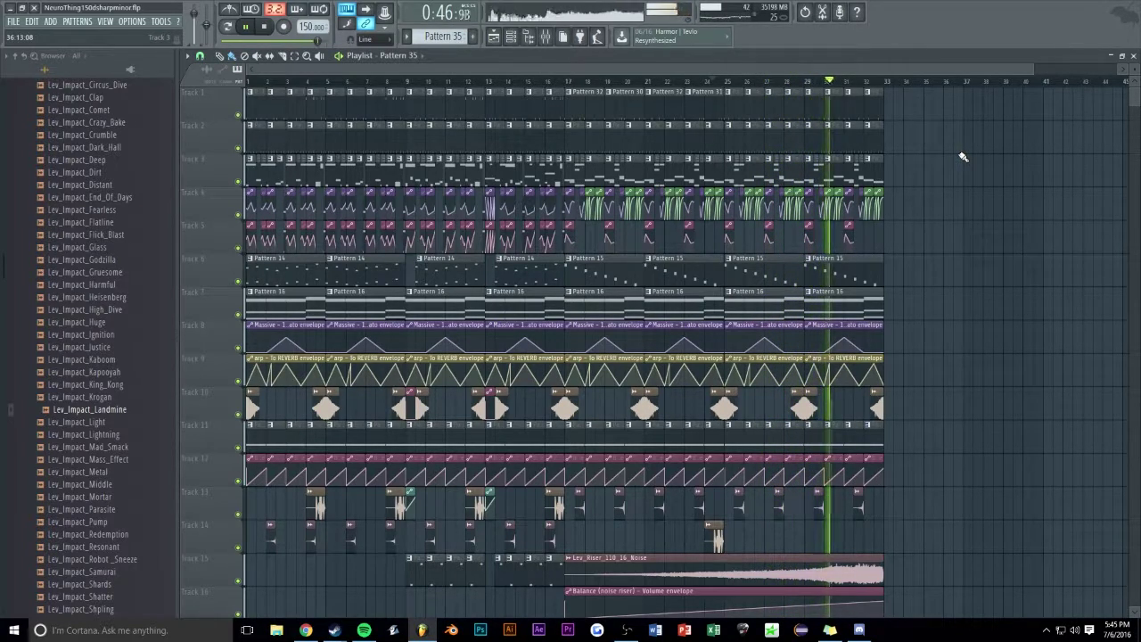
Delete the reverse snare clips on Track 13 after bar 26 and shift the bar 25 clip one beat later
scroll(761, 67, "up", 5)
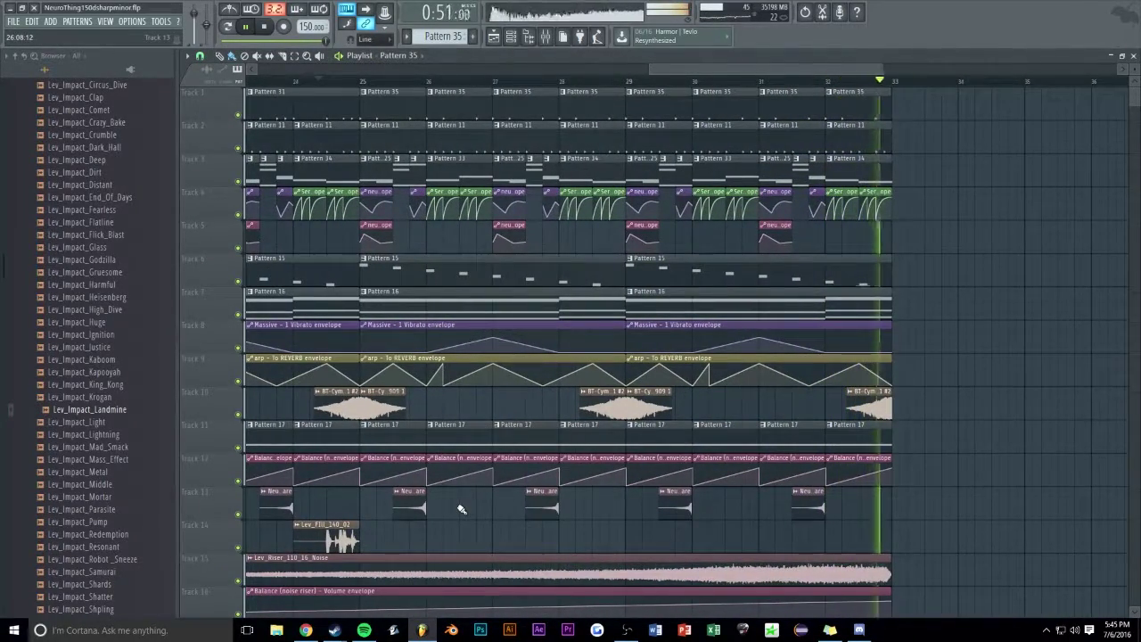
left_click_drag(385, 517, 863, 510)
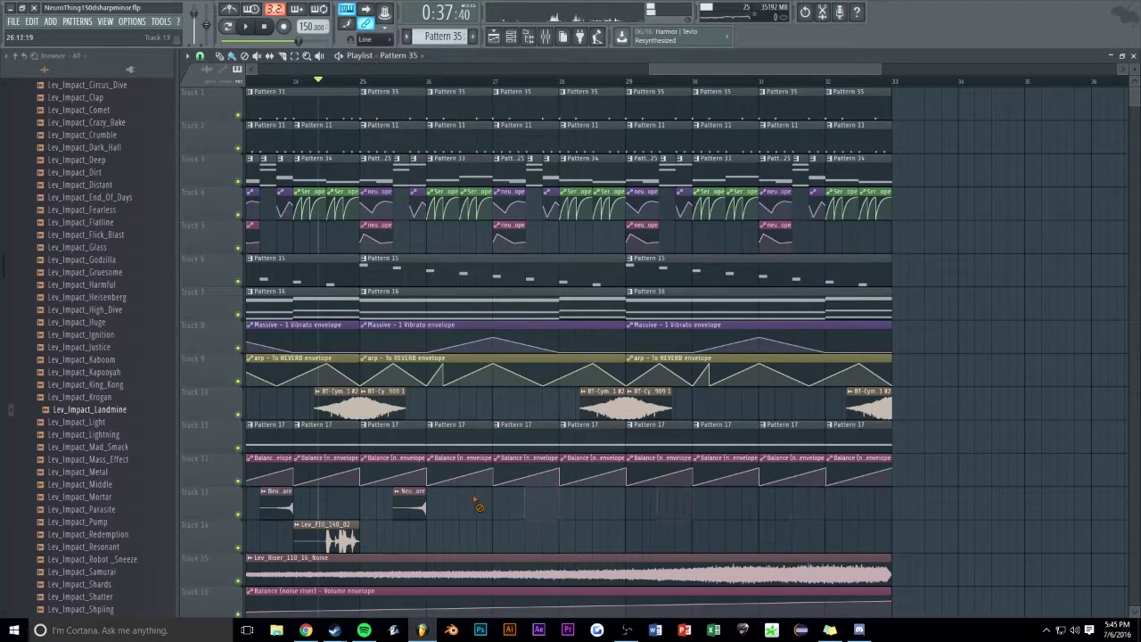
scroll(672, 84, "up", 3)
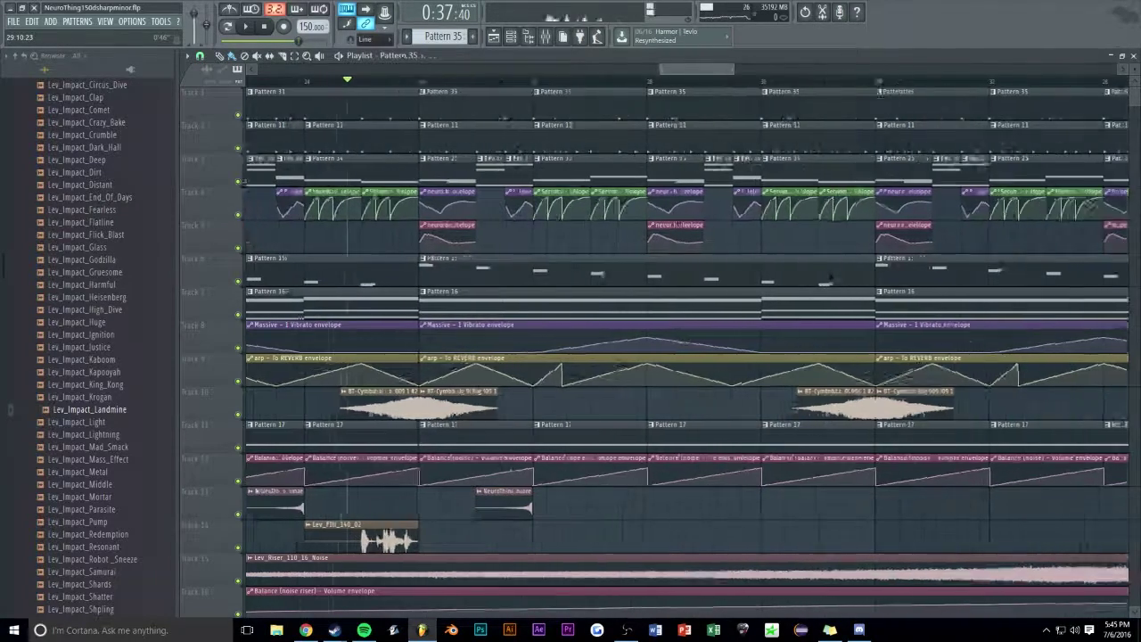
scroll(574, 297, "down", 3)
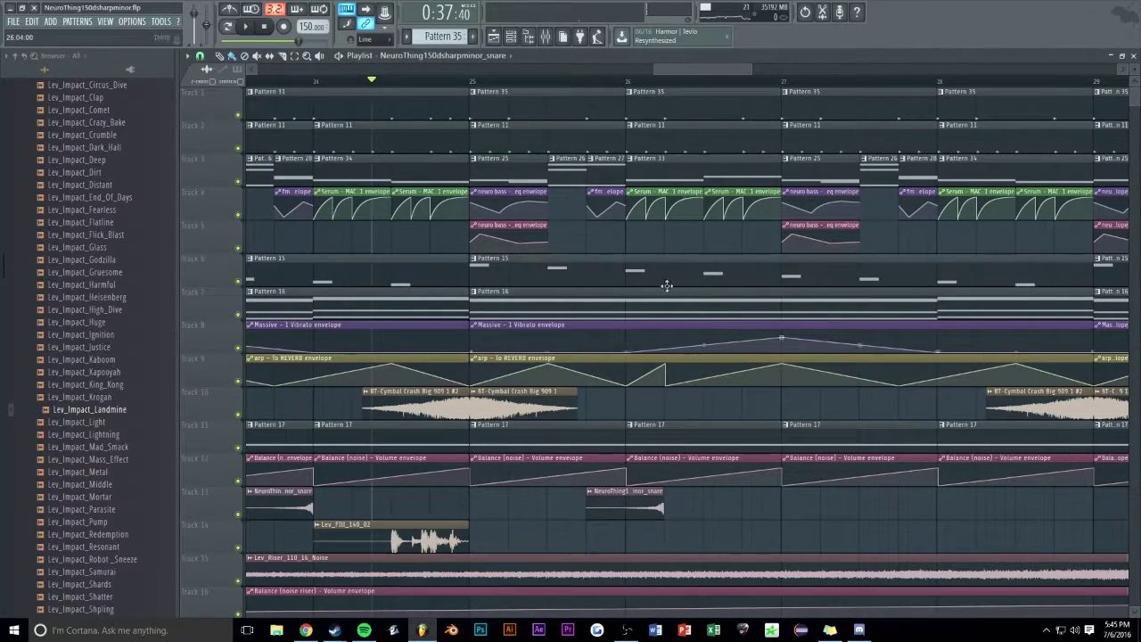
Place copies of the shifted reverse snare clip on Track 13 starting on the last beat of bars 27, 29 and 31
scroll(676, 461, "down", 2)
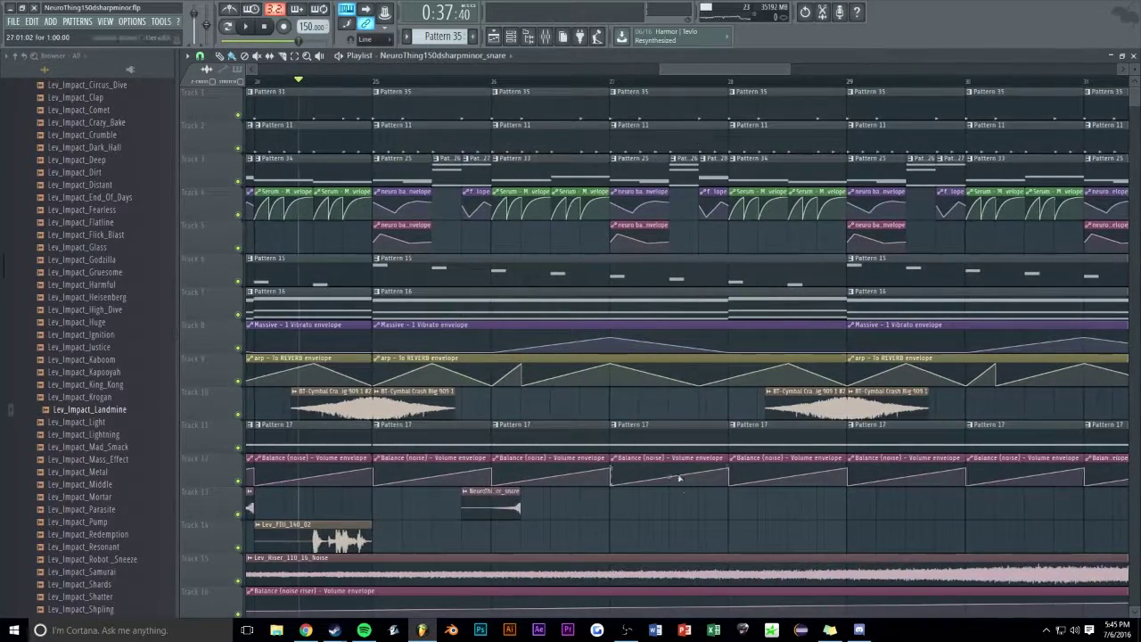
left_click_drag(686, 526, 714, 486)
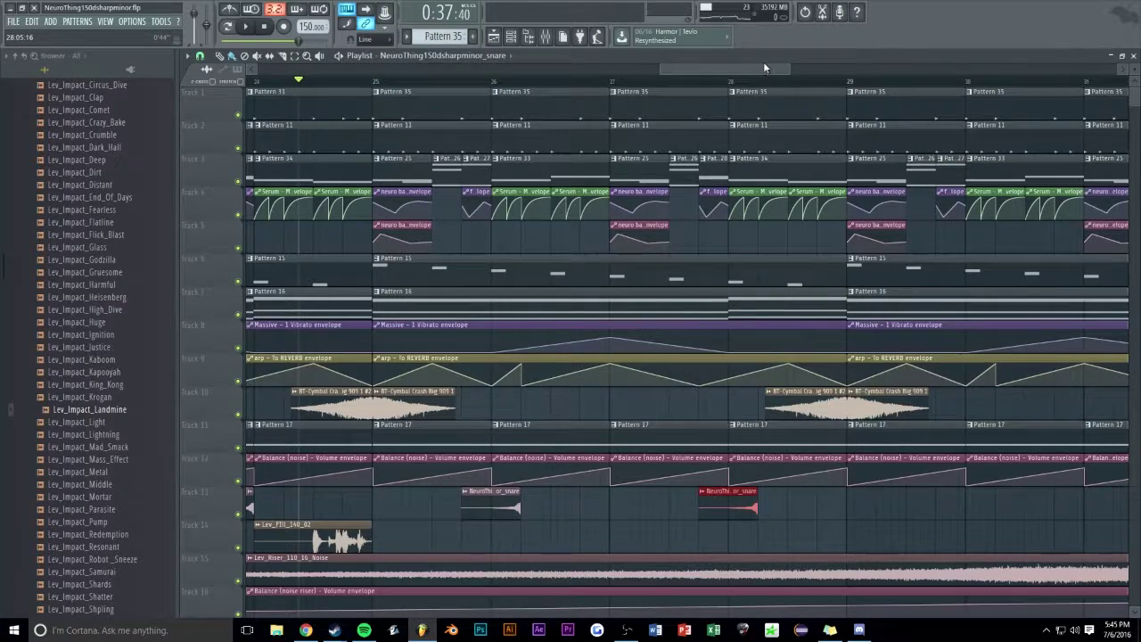
left_click_drag(763, 68, 793, 69)
scroll(685, 545, "down", 2)
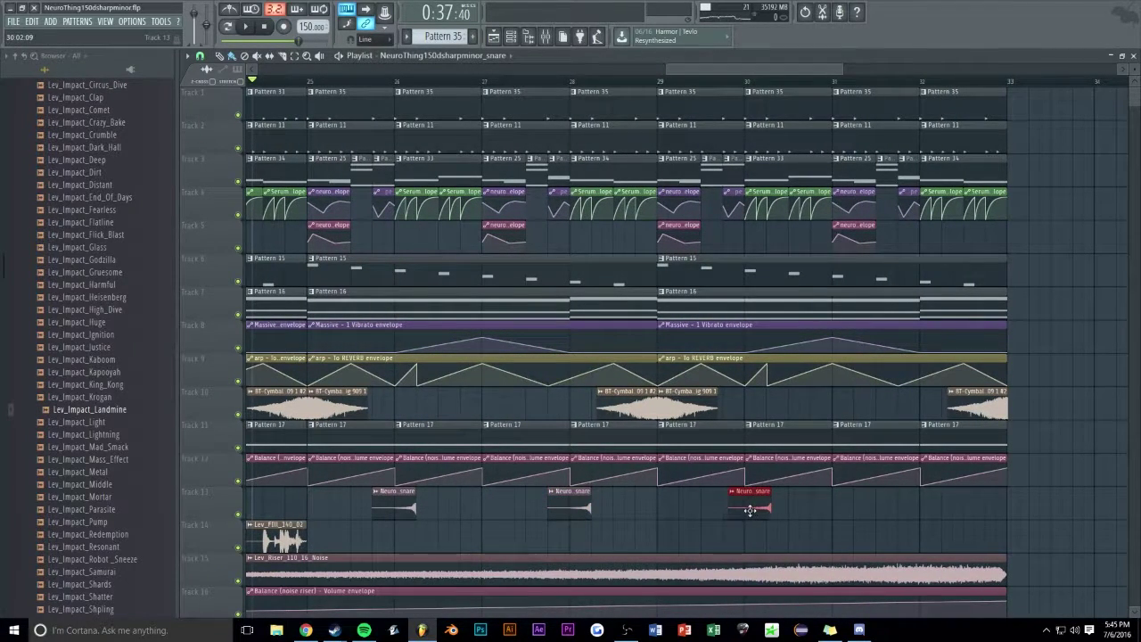
Play the section from bar 24 to hear the repositioned reverse snares
key("space")
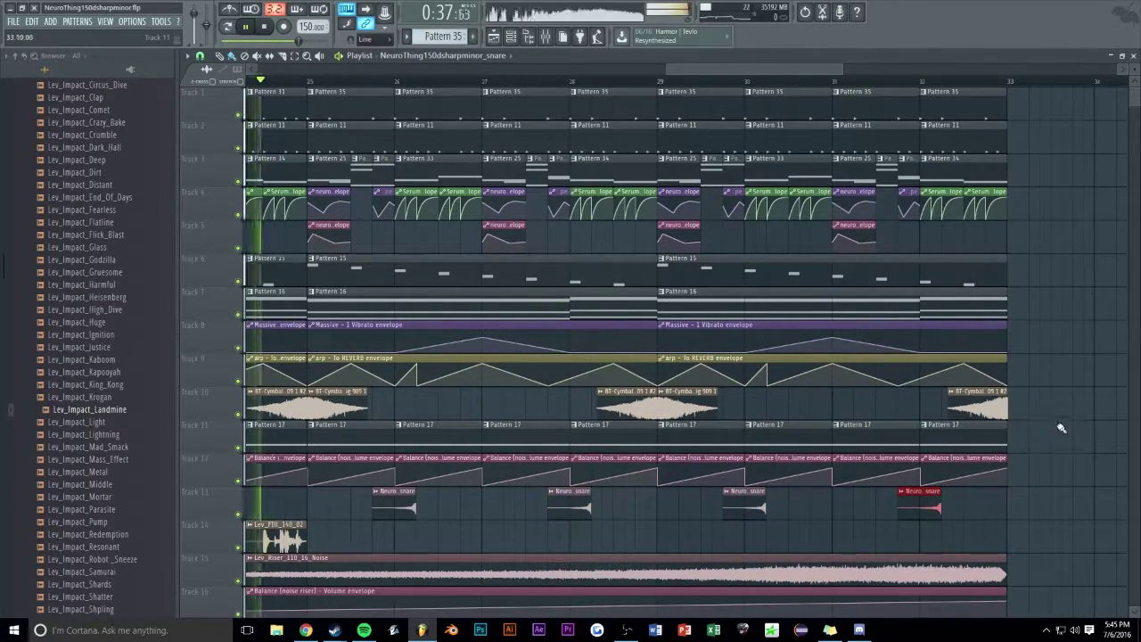
scroll(687, 71, "down", 1)
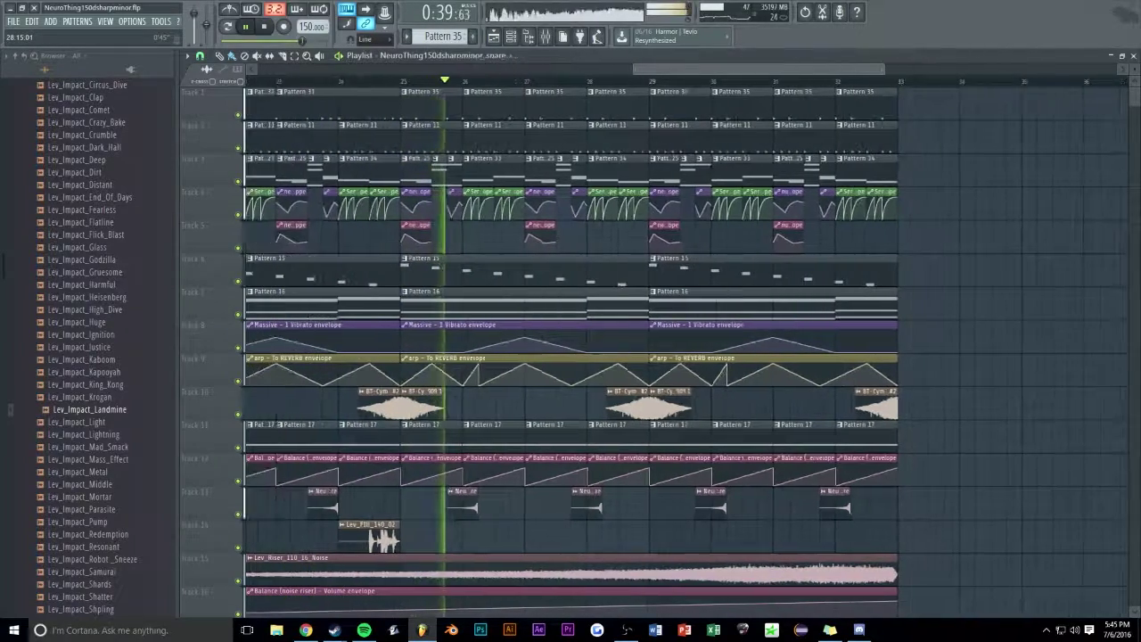
scroll(687, 71, "down", 1)
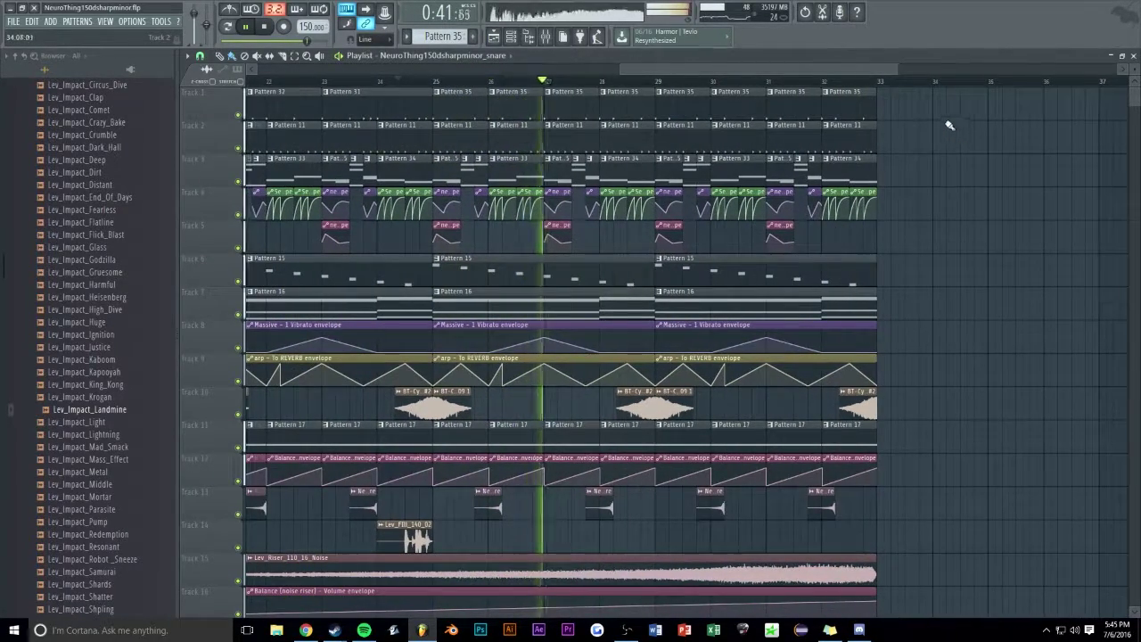
Play the arrangement from the start into the bar 17 section and review the track layout
scroll(714, 68, "down", 2)
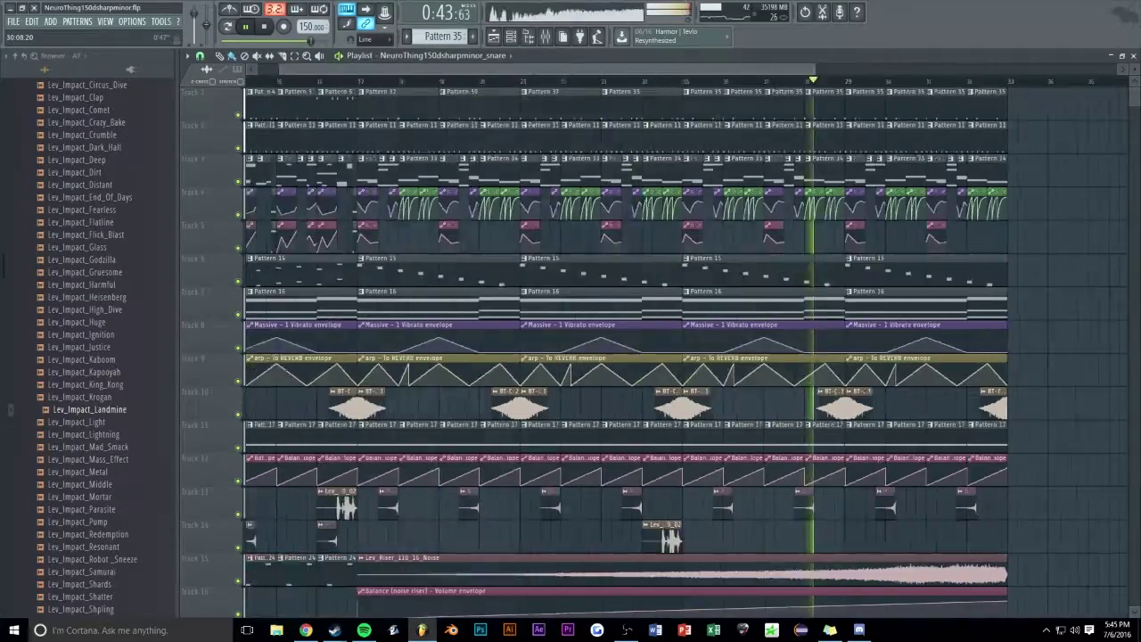
scroll(835, 102, "down", 3)
scroll(842, 129, "up", 4)
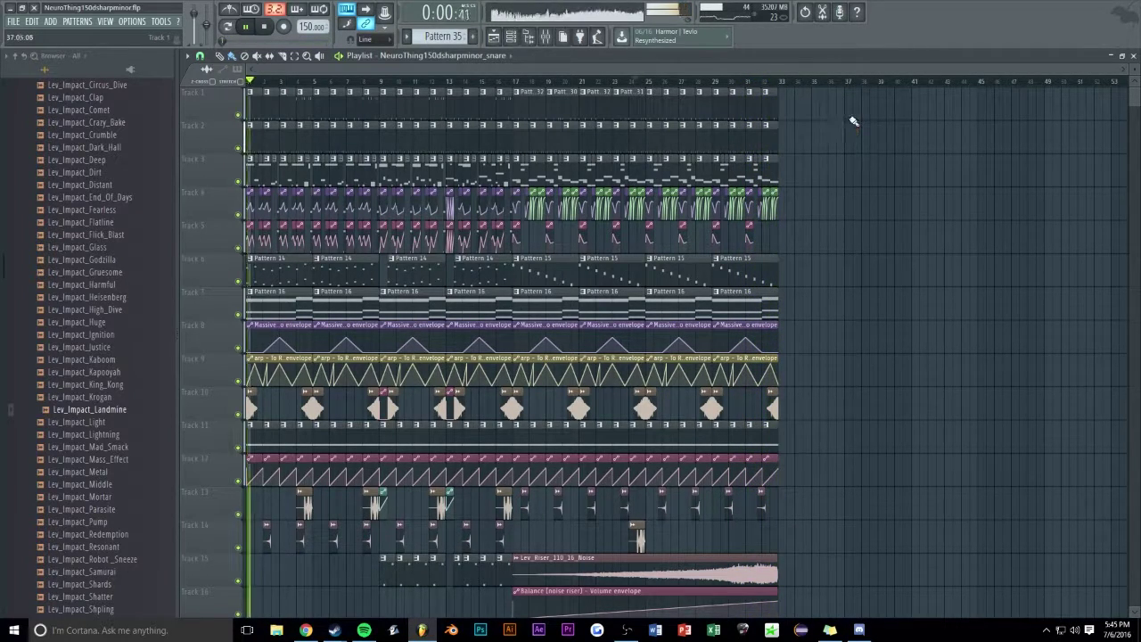
scroll(685, 72, "up", 1)
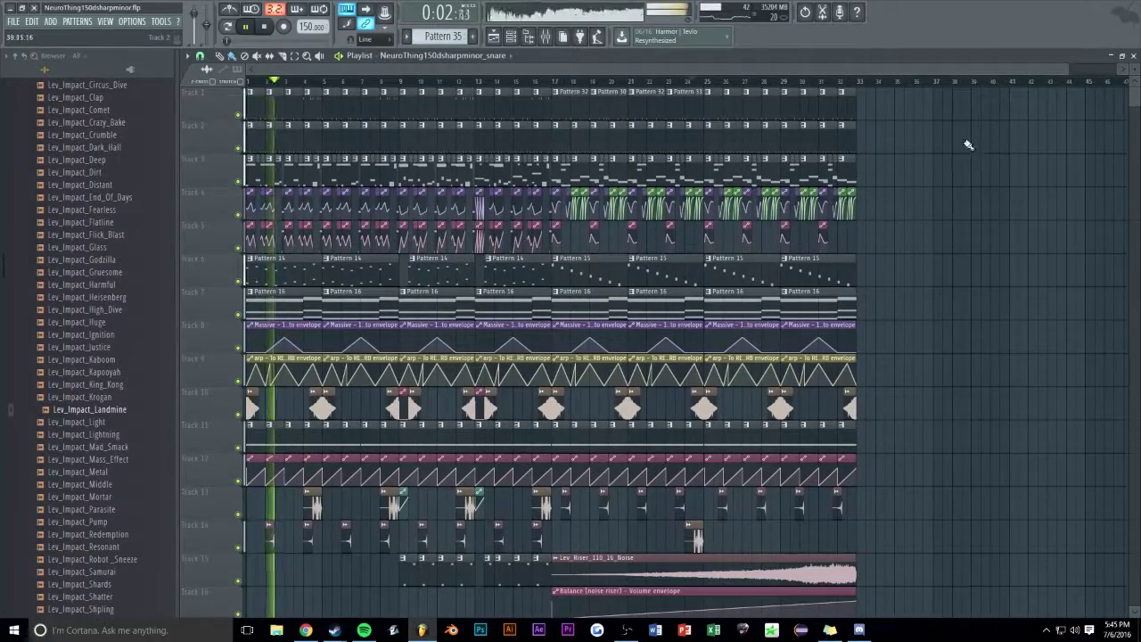
scroll(956, 141, "down", 1)
scroll(955, 141, "down", 5)
scroll(955, 139, "up", 5)
key("space")
Place the Lev_Impact_Clap sample at bar 1 on Track 19 and open its channel settings
scroll(96, 168, "up", 2)
left_click(98, 173)
left_click_drag(925, 239, 226, 502)
left_click(283, 492)
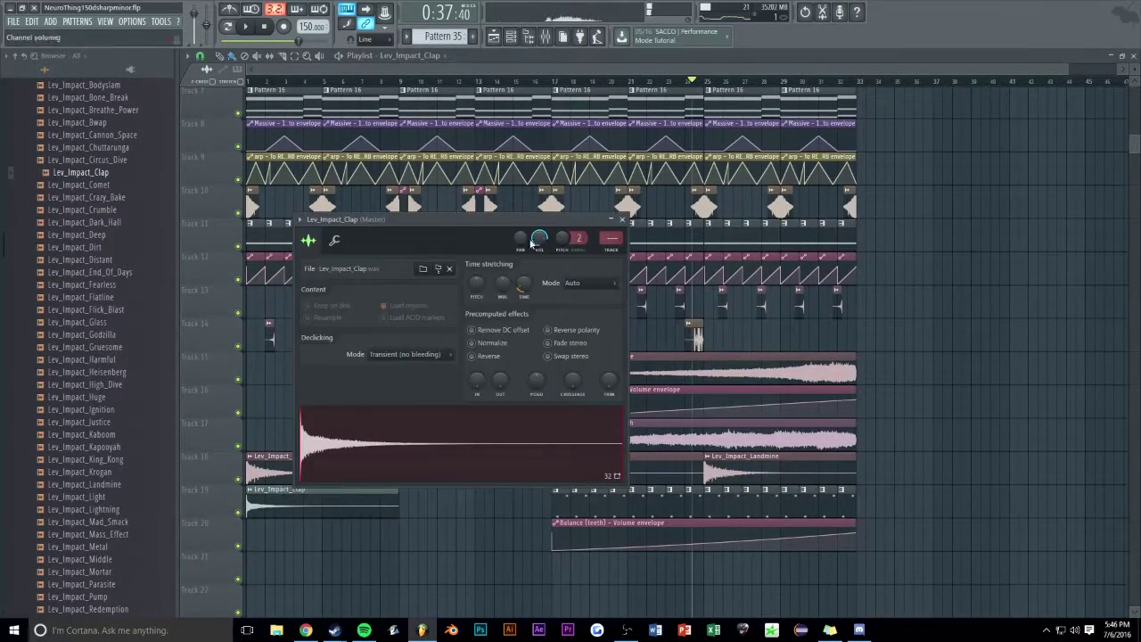
Route the clap impact to mixer insert 14, name that insert clap and lower its level to about -5.0 dB
double_click(610, 233)
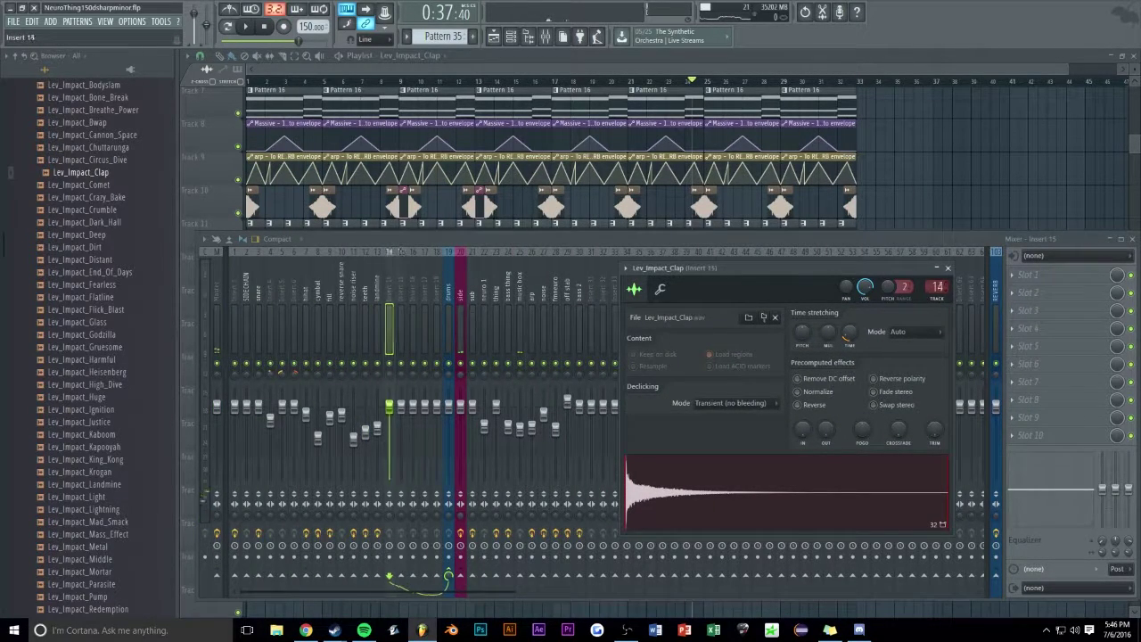
double_click(395, 291)
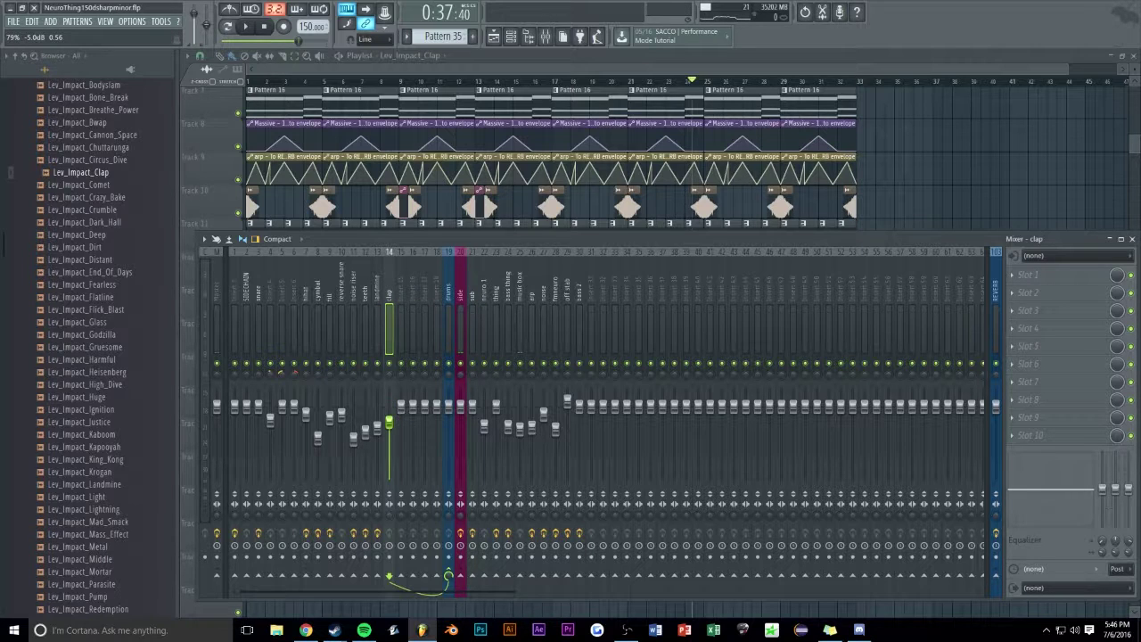
key("space")
key("space")
left_click(940, 183)
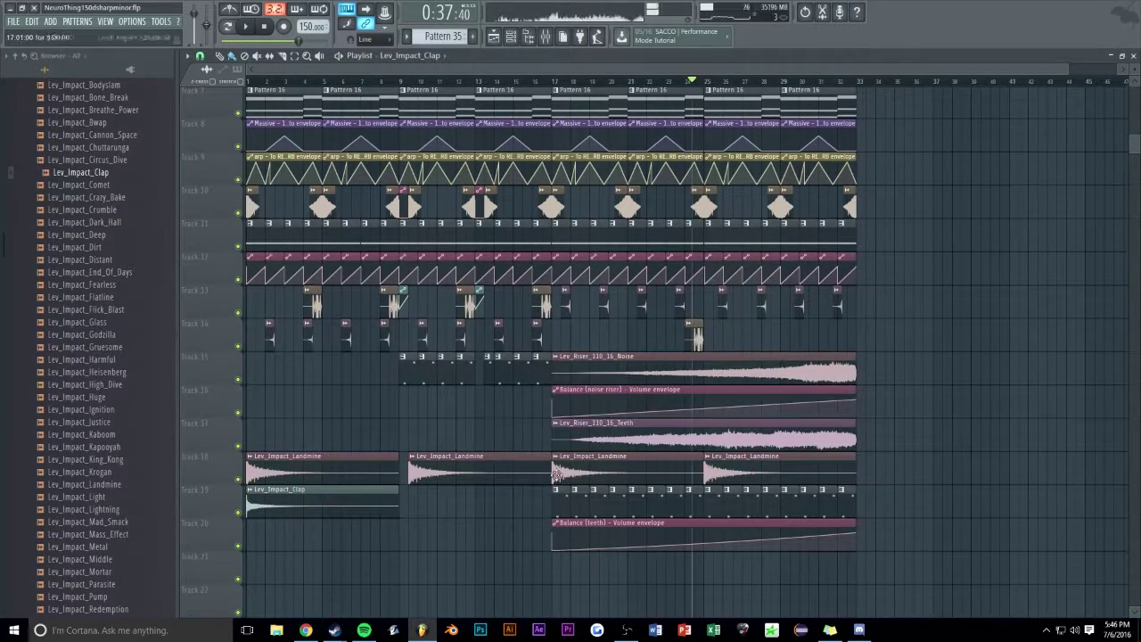
Move the Lev_Impact_Clap clip to Track 21 and place a copy of it at bar 17
left_click_drag(349, 502, 322, 564)
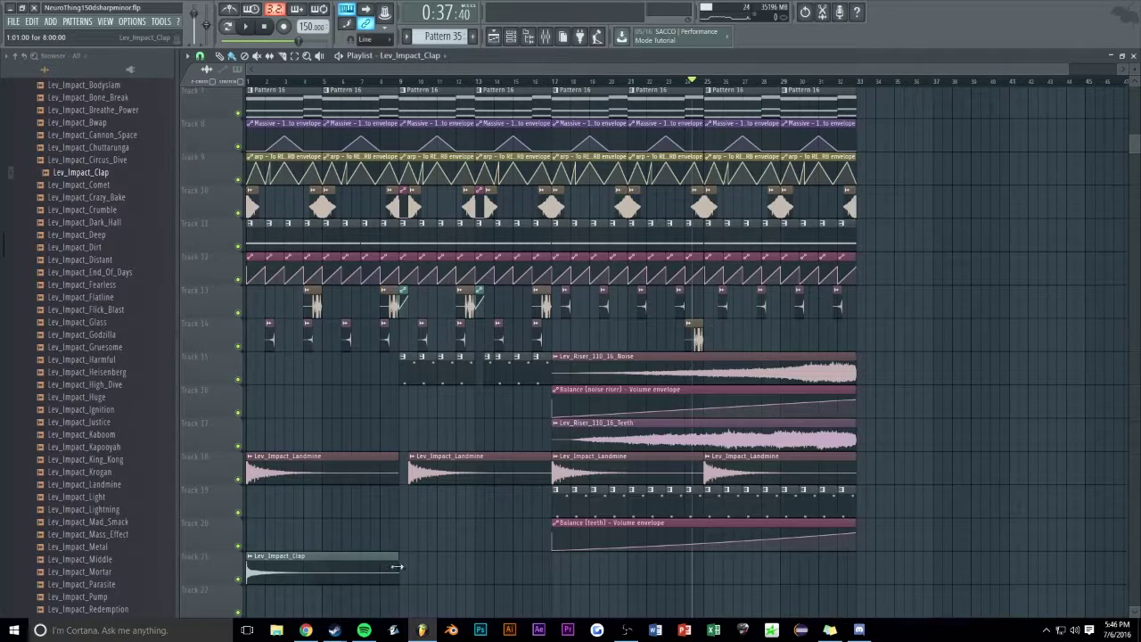
left_click(364, 563, "ctrl")
key("ctrl+b")
key("ctrl+b")
right_click(463, 575)
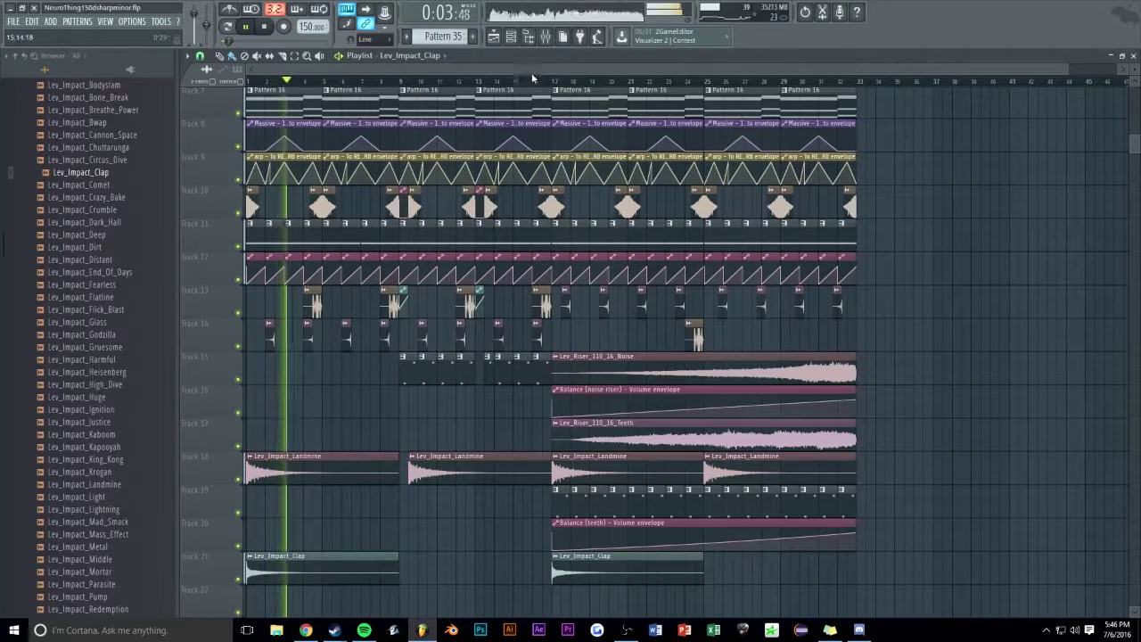
Add a ValhallaRoom reverb to the clap mixer insert with high cut at 15000 Hz and mix at about 37.8 %
key("F9")
left_click(1039, 280)
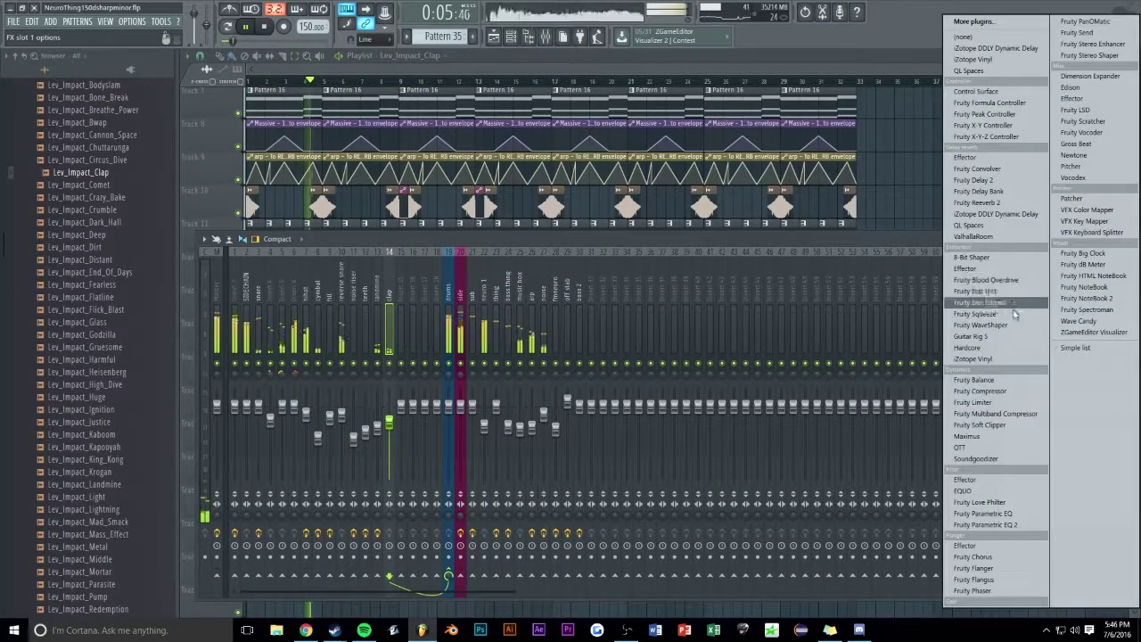
left_click(990, 308)
left_click_drag(436, 346, 434, 282)
left_click_drag(303, 302, 300, 378)
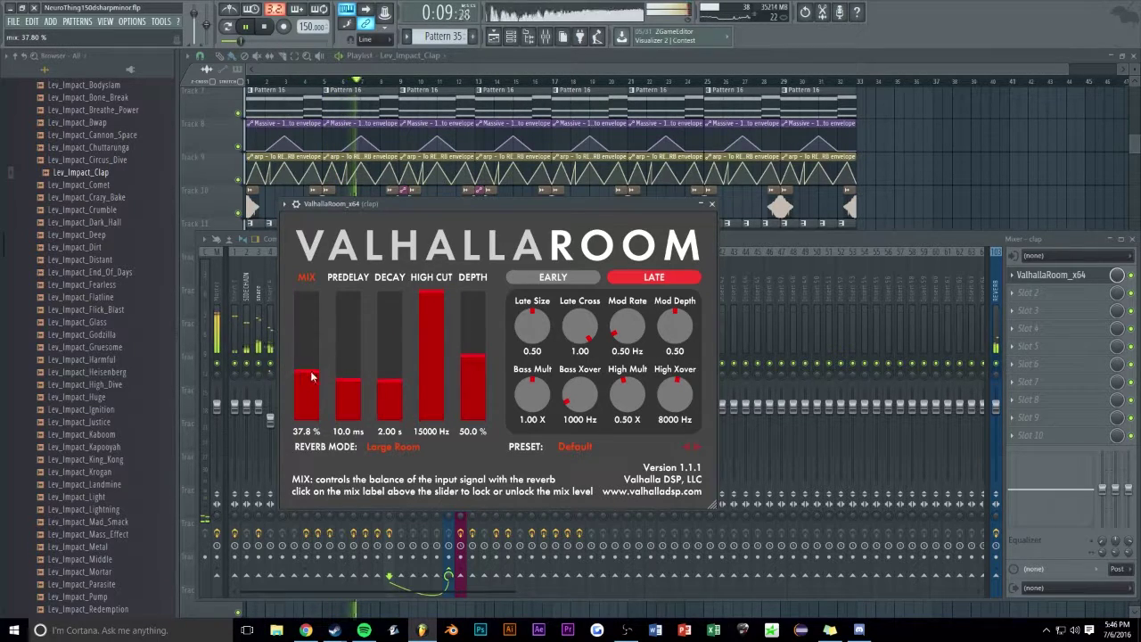
left_click(712, 204)
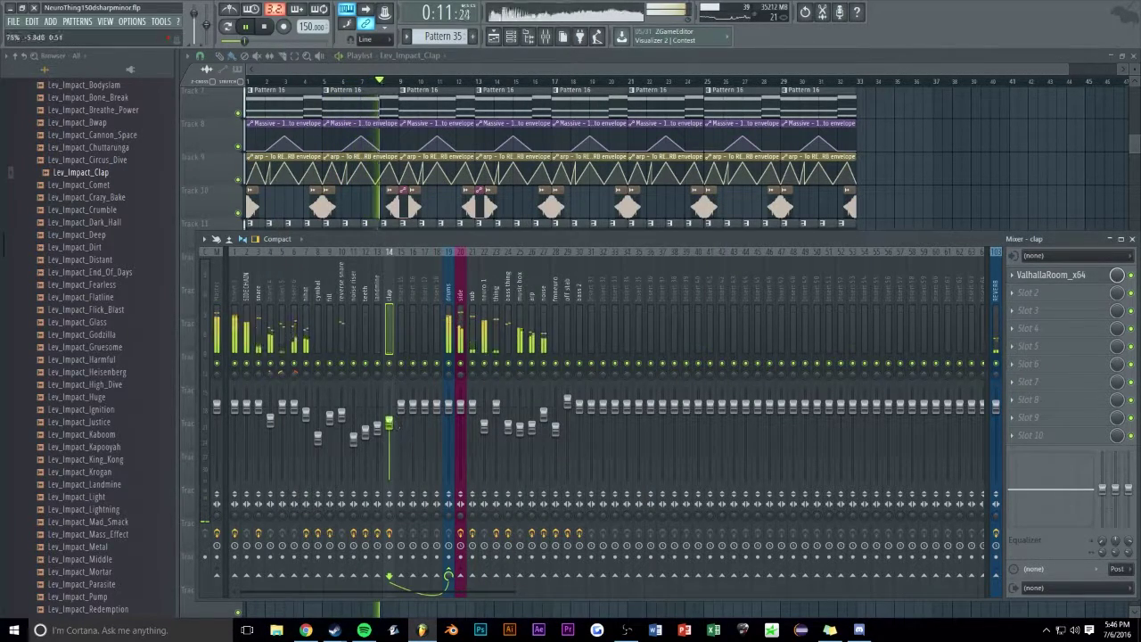
key("F9")
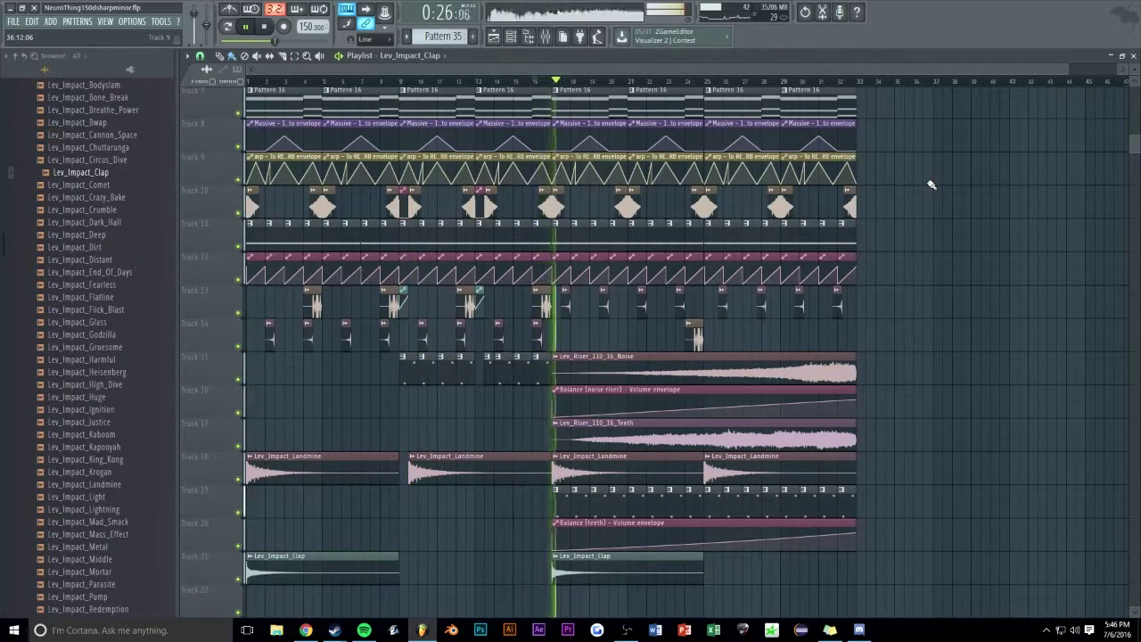
Lower the clap mixer insert's level to about -10.7 dB and stop playback
left_click(543, 37)
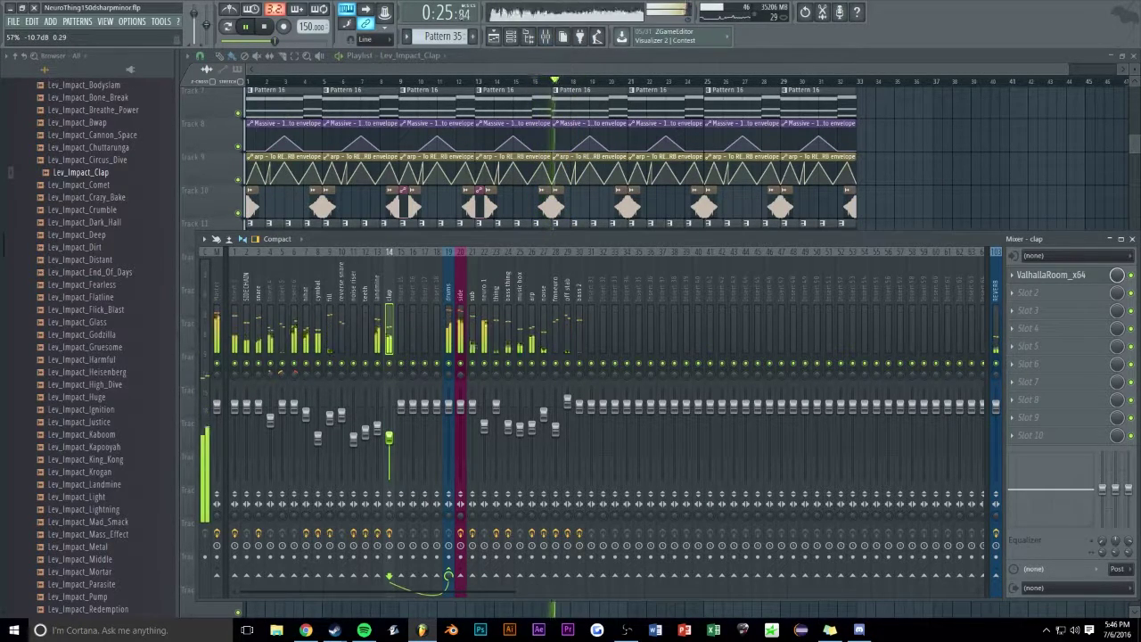
key("F9")
left_click(266, 27)
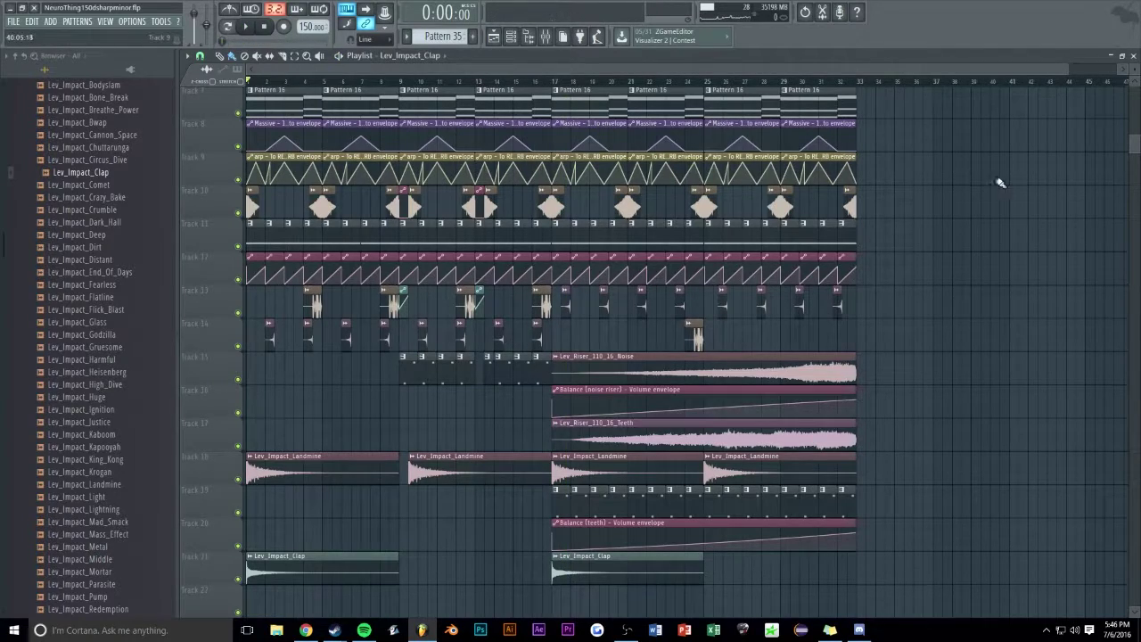
Play the track from the start and save the project
scroll(948, 218, "up", 5)
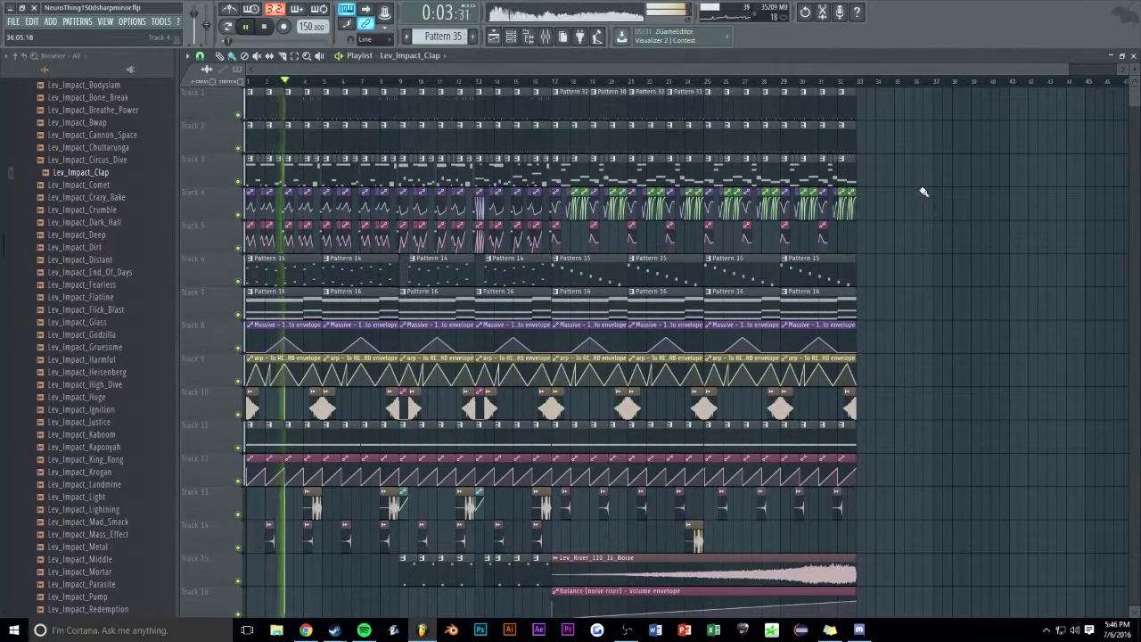
key("alt+Tab")
key("alt+Tab")
key("ctrl+s")
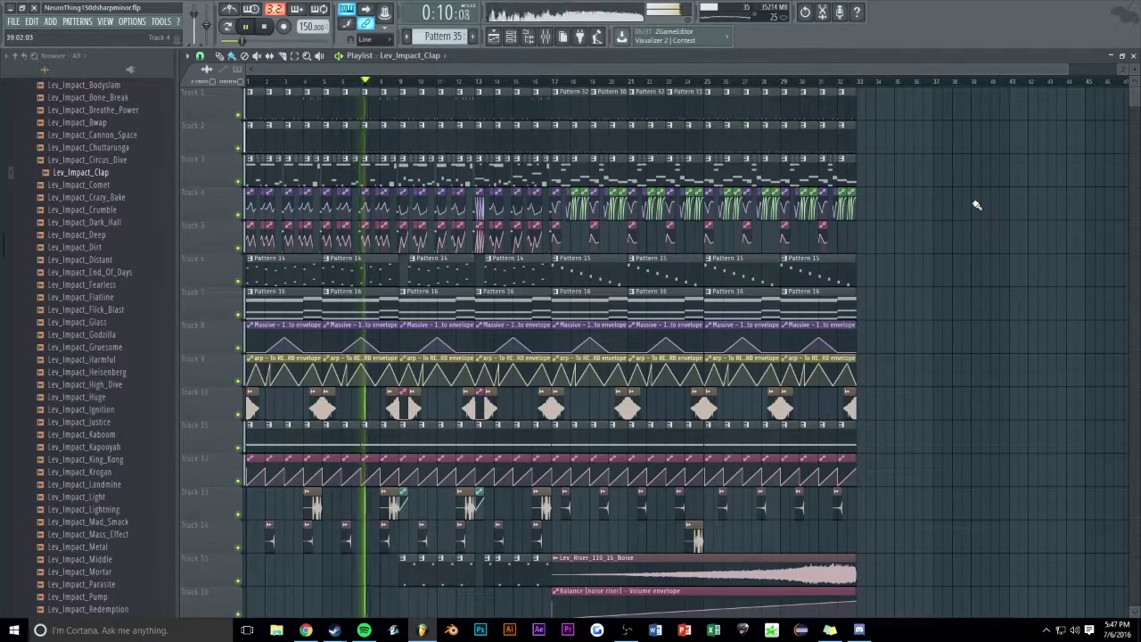
Play the bars leading up to bar 17 and examine the transition there
scroll(662, 81, "up", 2)
scroll(606, 82, "up", 1)
key("space")
left_click(495, 83)
key("space")
scroll(573, 84, "up", 4)
key("space")
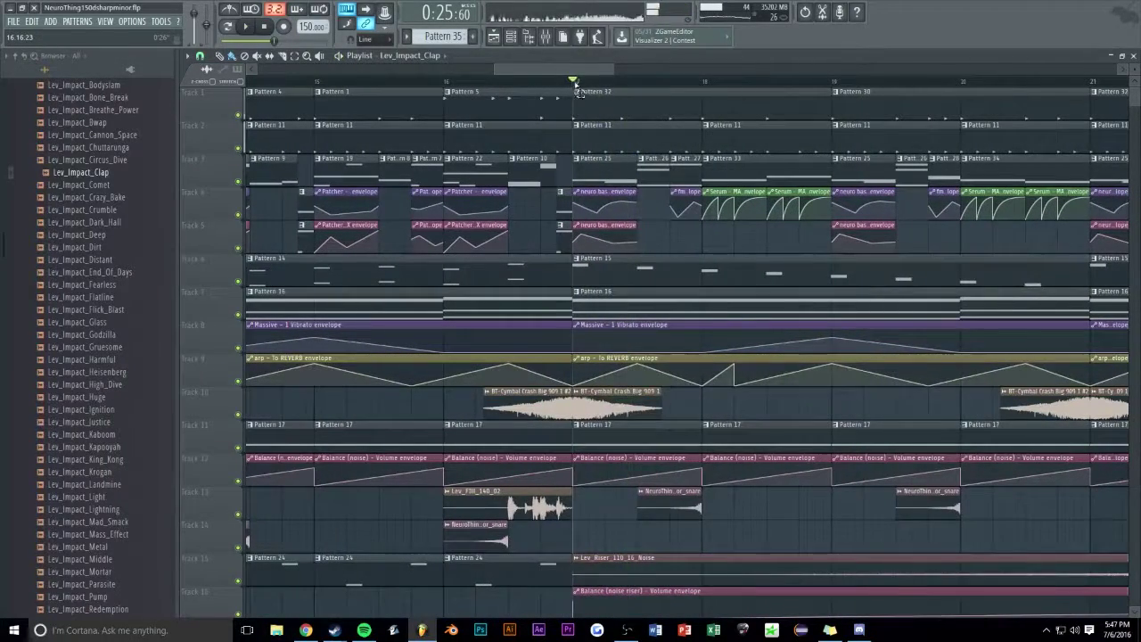
Add Fruity Balance to the off stab mixer insert and create a one-beat automation clip for its volume at bar 17
left_click_drag(574, 80, 628, 96)
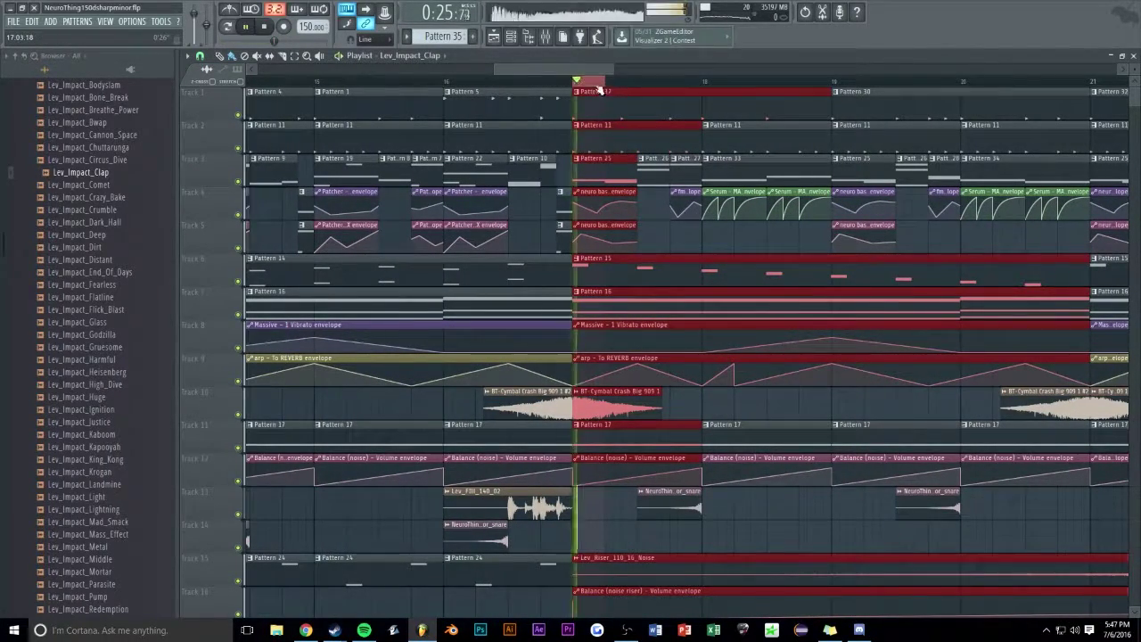
left_click(546, 35)
left_click(571, 285)
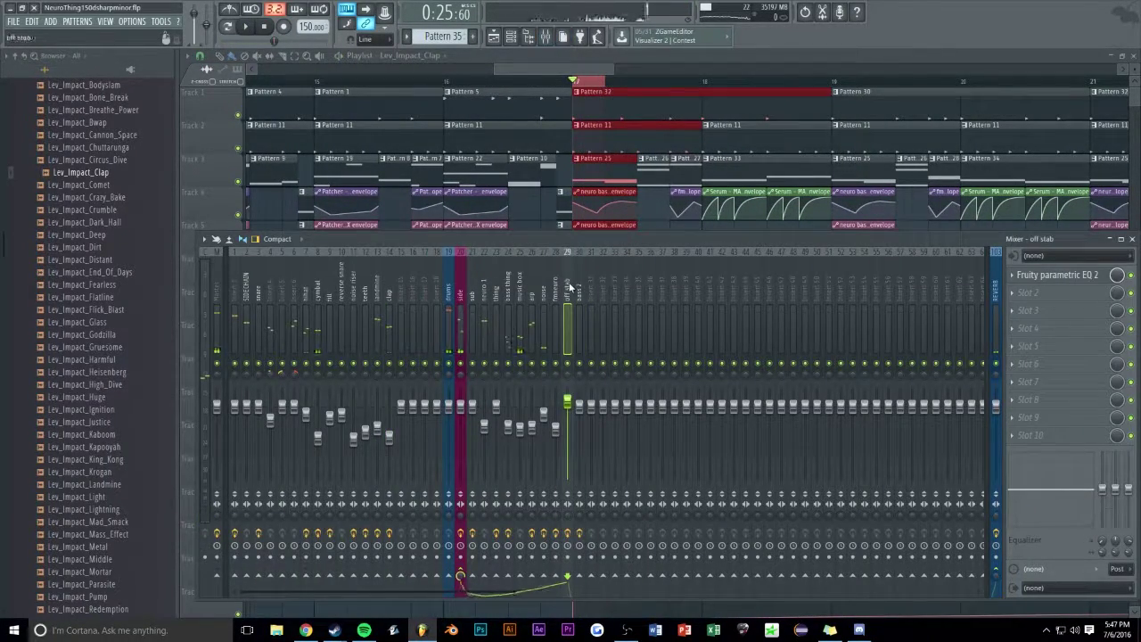
left_click(1031, 300)
left_click(975, 380)
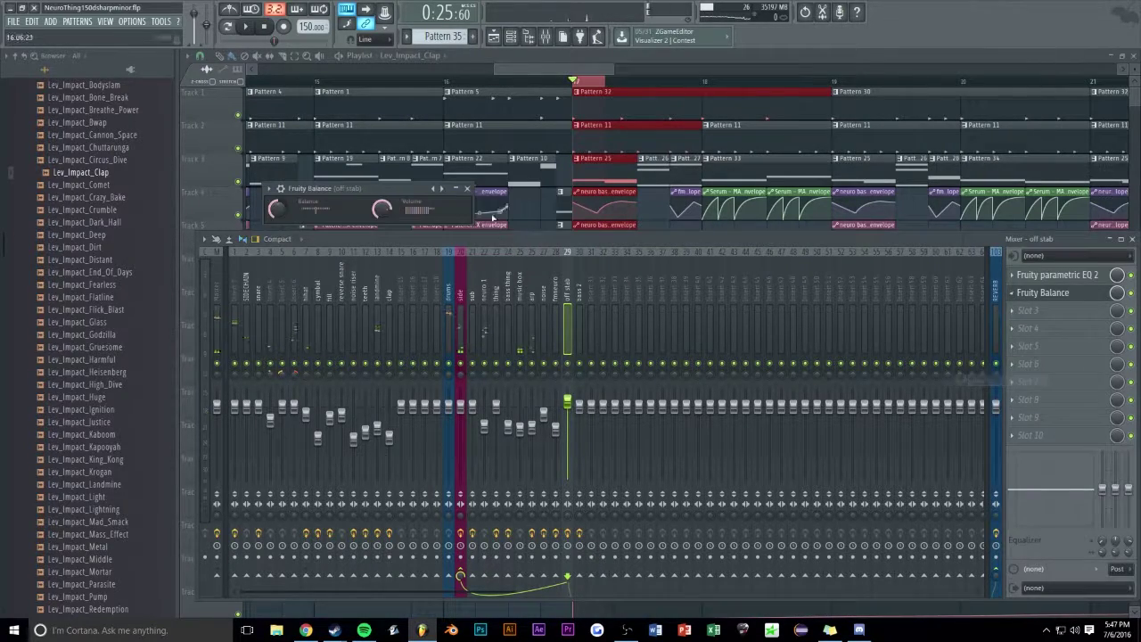
right_click(382, 211)
left_click(398, 285)
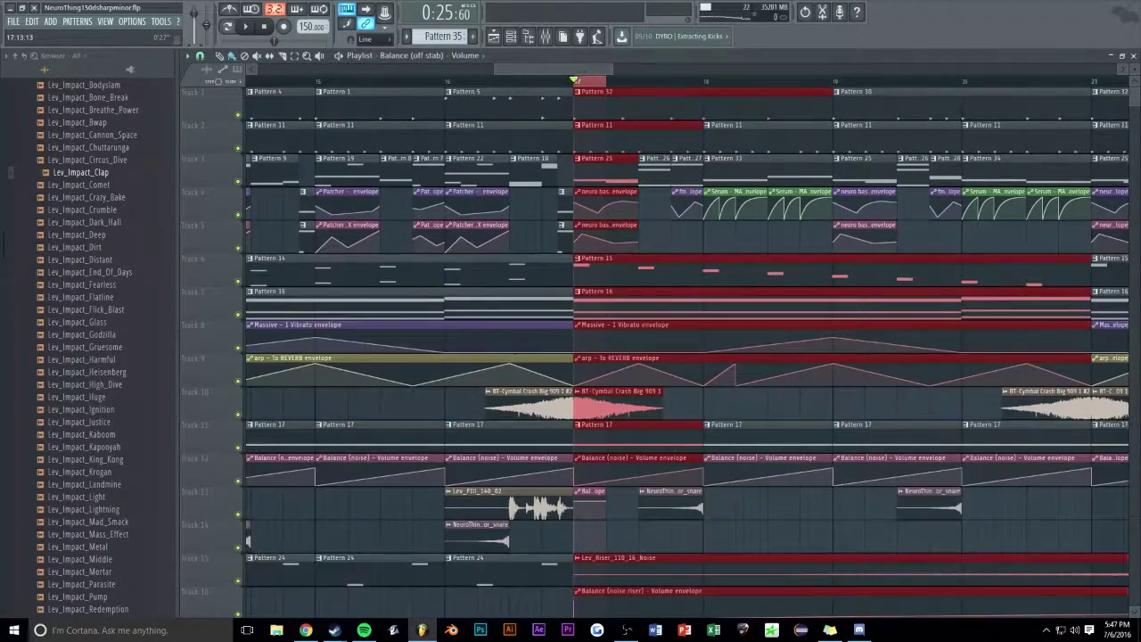
Lower the end point of the off stab volume automation clip on Track 13 so it slopes gently downward
scroll(572, 276, "down", 5)
scroll(565, 69, "up", 4)
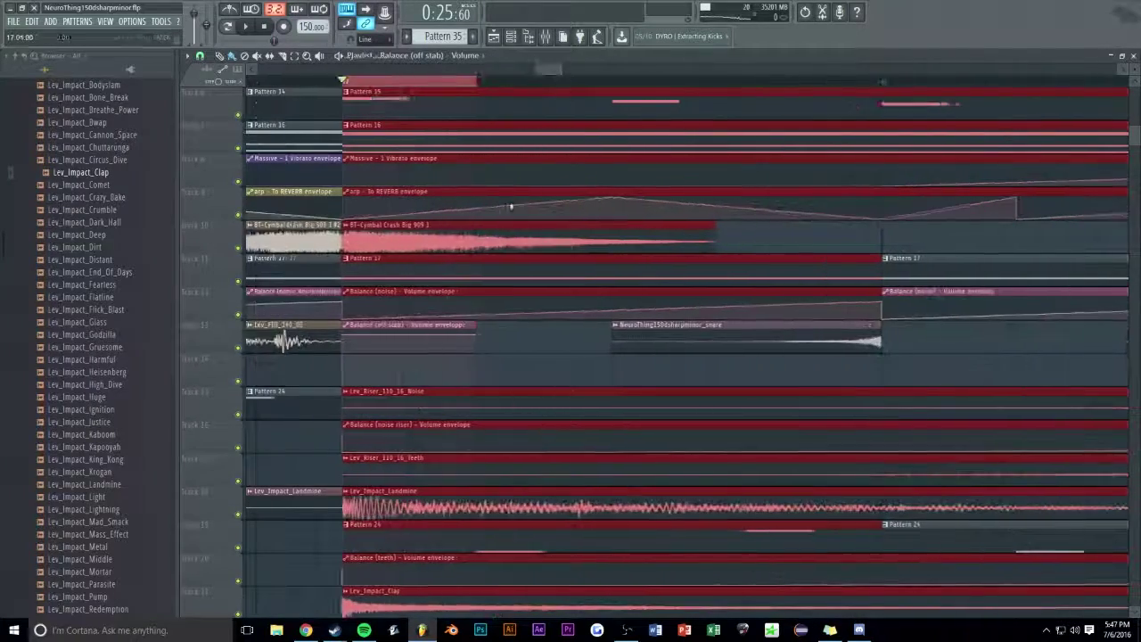
left_click_drag(463, 336, 465, 340)
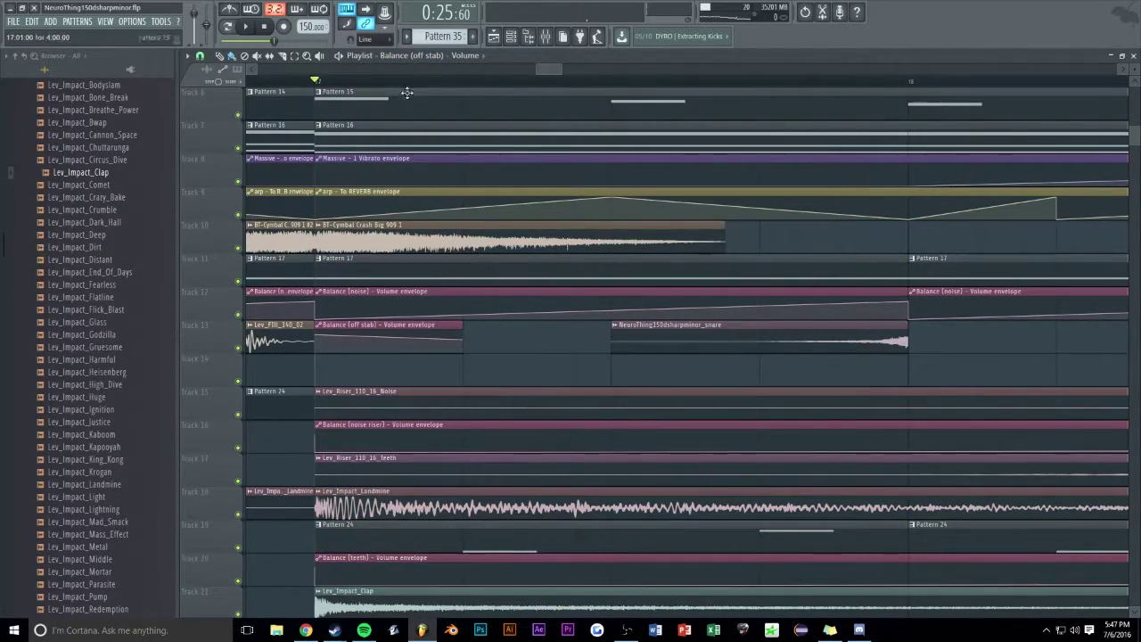
Play from bar 17 to hear the off stab volume automation and review the rest of the arrangement
key("space")
scroll(542, 68, "down", 4)
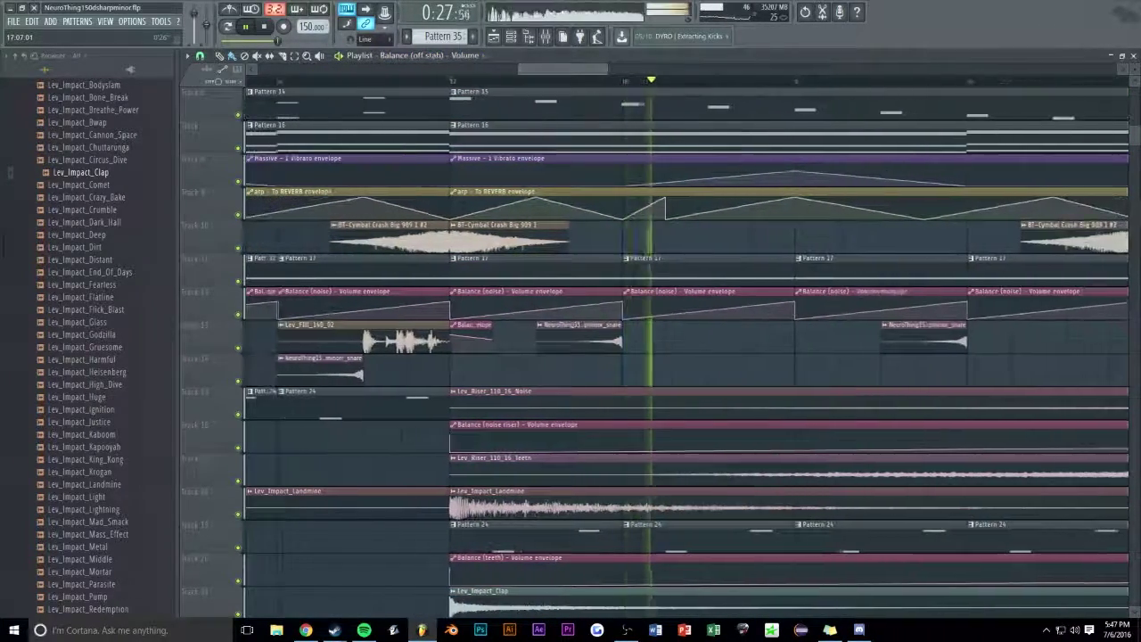
scroll(543, 68, "up", 2)
scroll(543, 68, "down", 1)
scroll(543, 69, "up", 3)
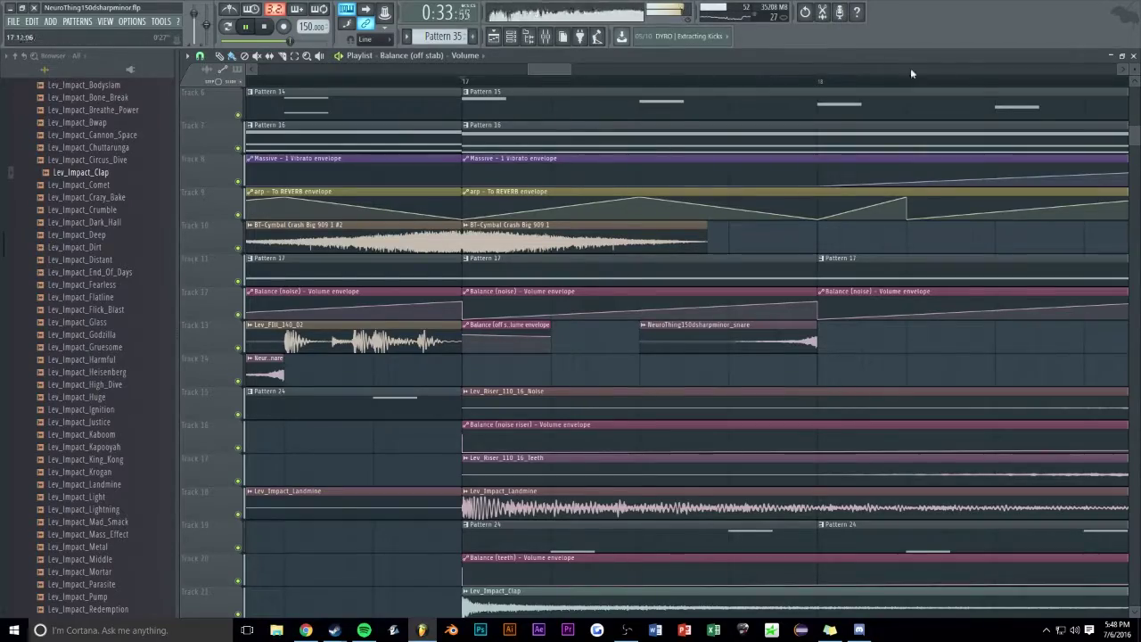
scroll(614, 79, "down", 6)
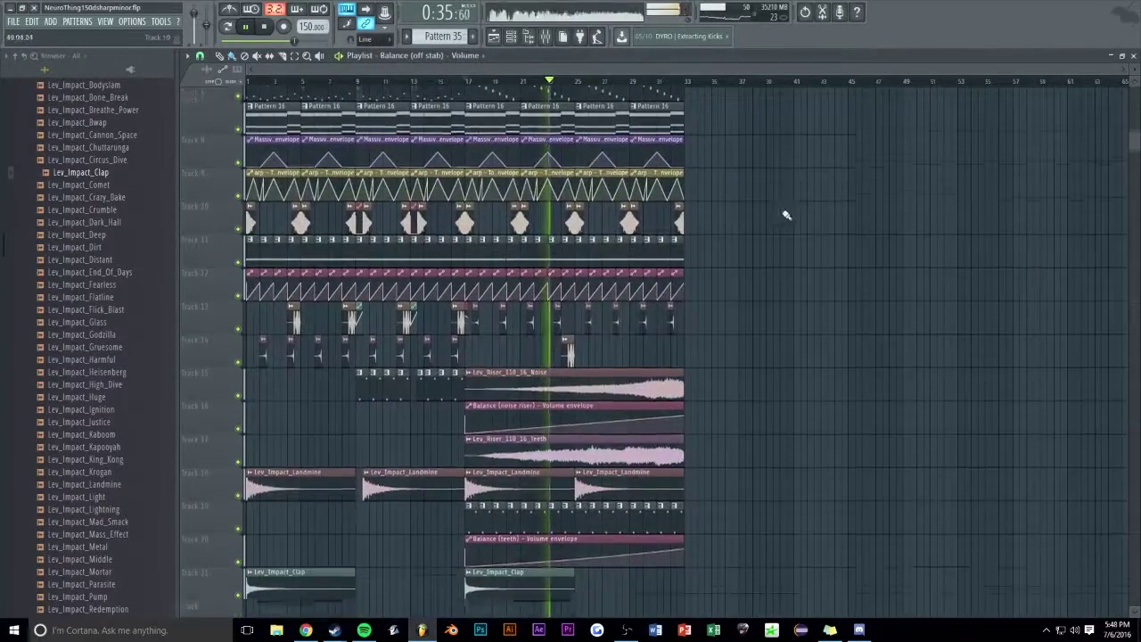
scroll(772, 216, "up", 3)
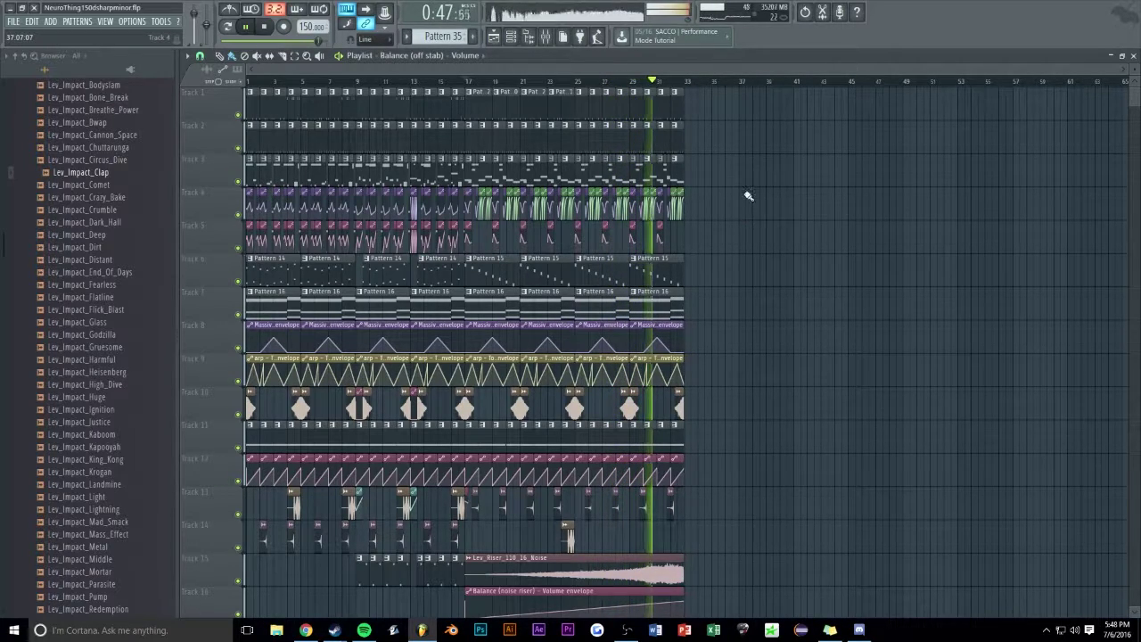
Duplicate the descending music box notes in Pattern 15, adjusting the copies' timing and lowering them an octave
double_click(637, 275)
left_click_drag(670, 177, 249, 367)
key("ctrl+v")
key("shift+Right")
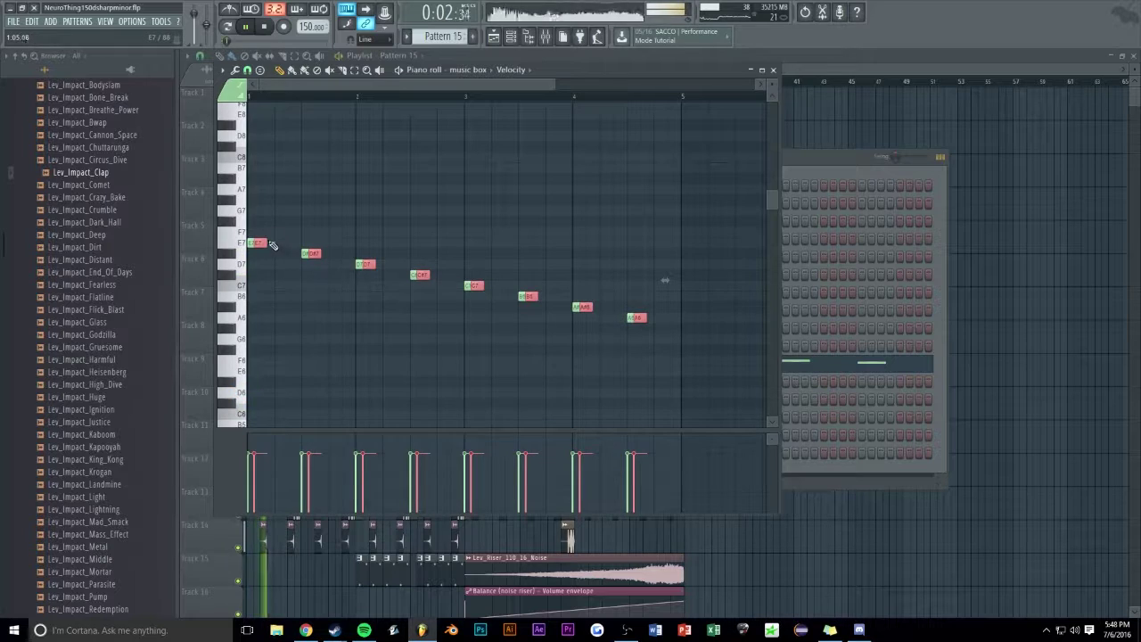
key("shift+Left")
key("ctrl+Down")
Close the piano roll, play the song from about bar 16 and save the project
key("space")
left_click(992, 153)
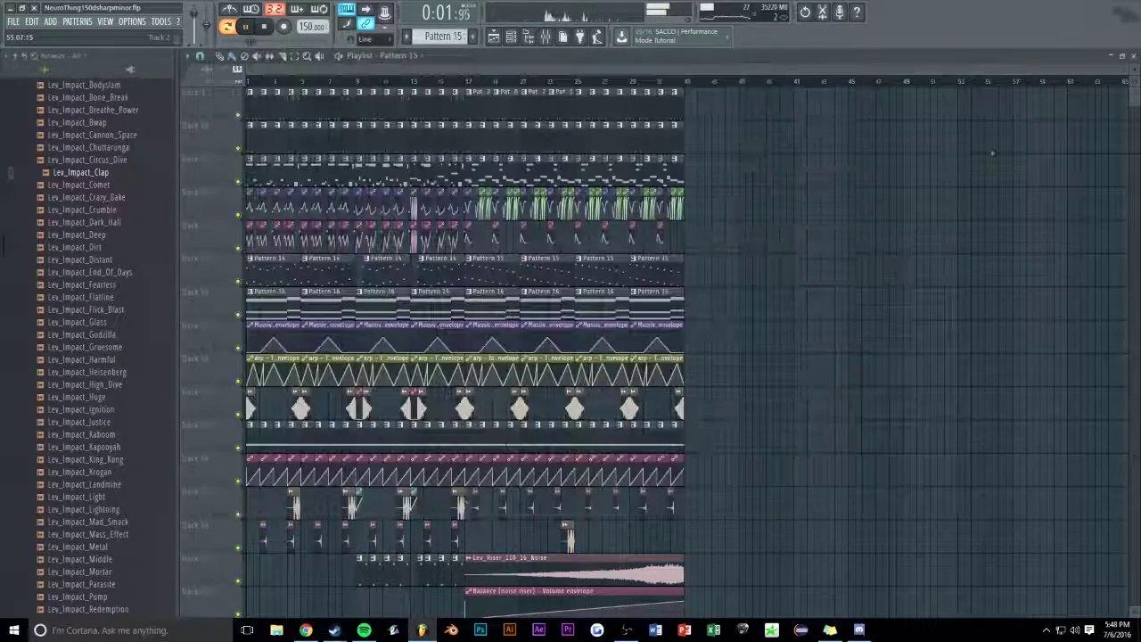
left_click(458, 81)
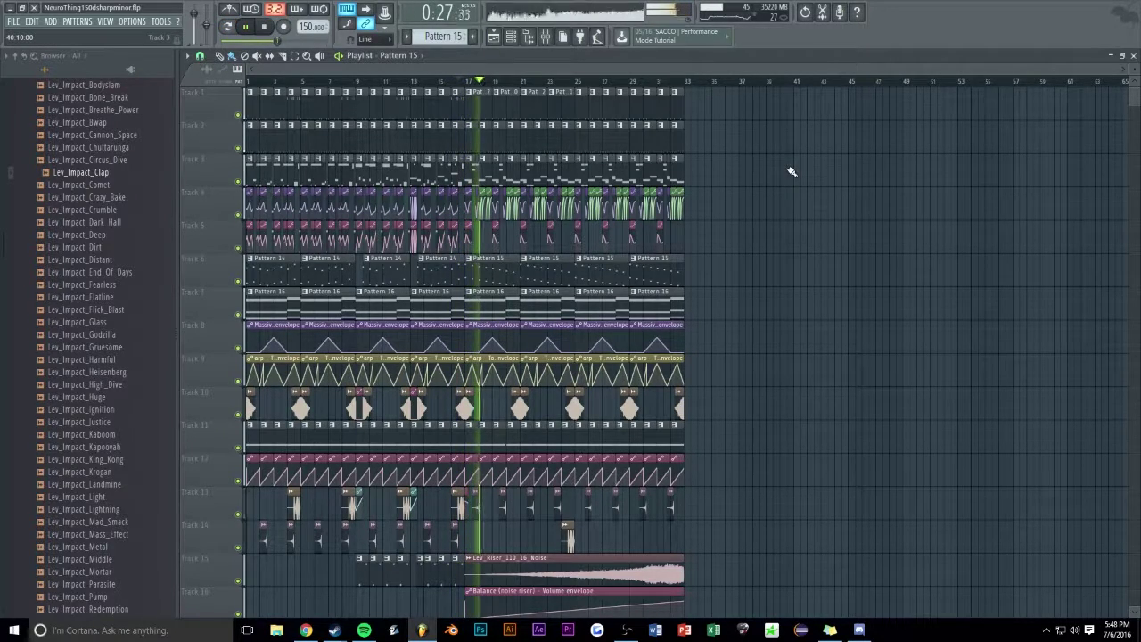
key("ctrl+s")
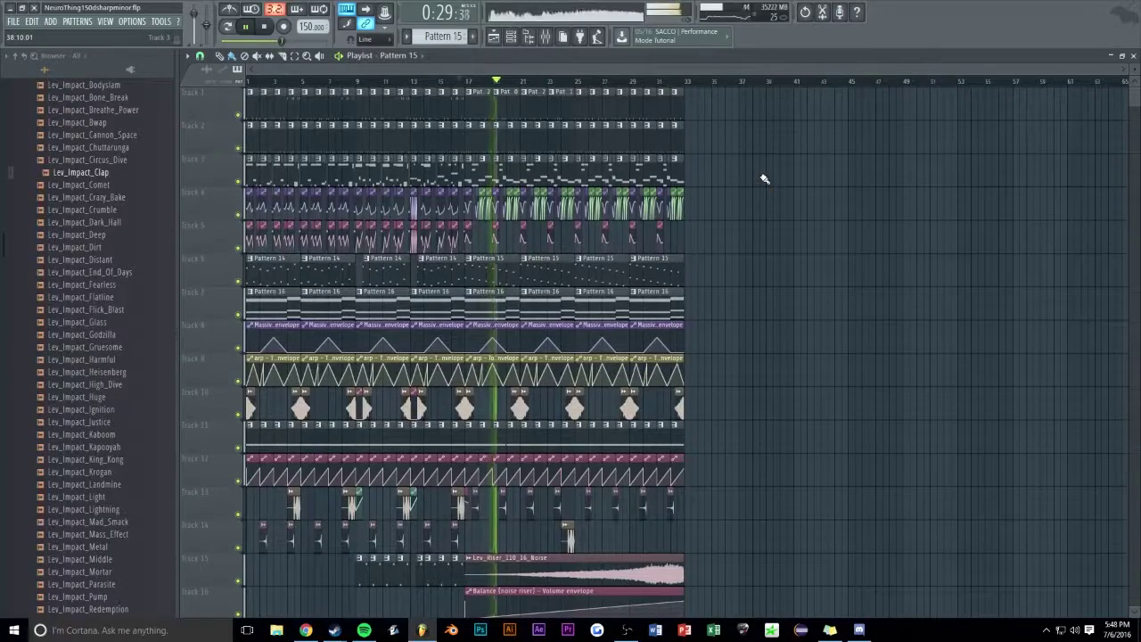
Try bending the low band's compression curve in the Master insert's Maximus while that band is soloed
left_click(554, 40)
left_click(1034, 275)
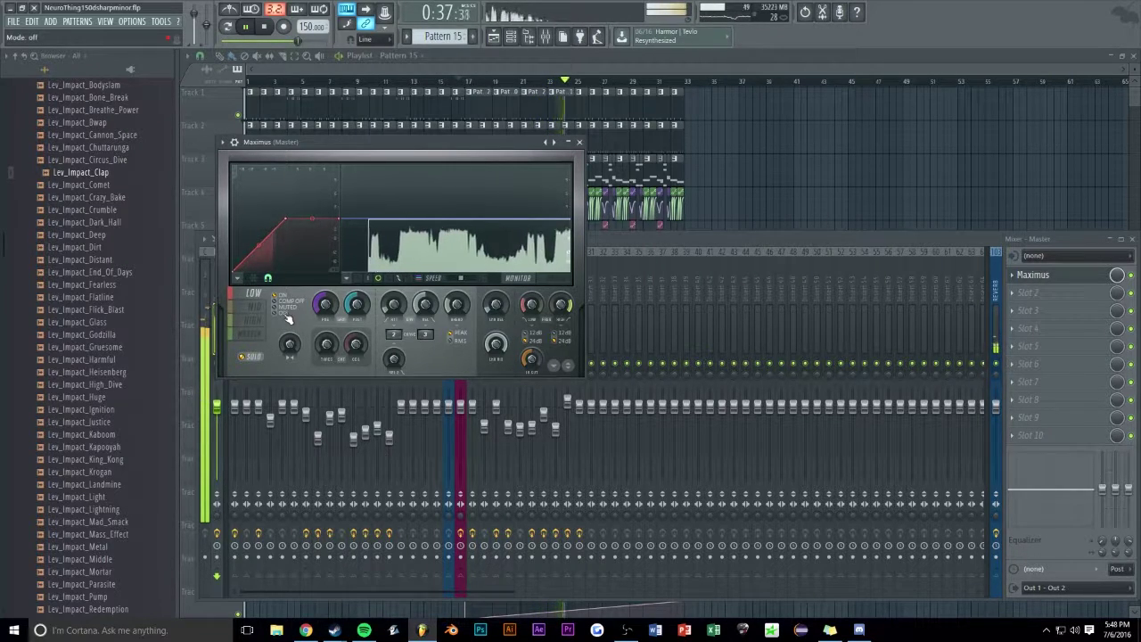
left_click_drag(264, 245, 264, 234)
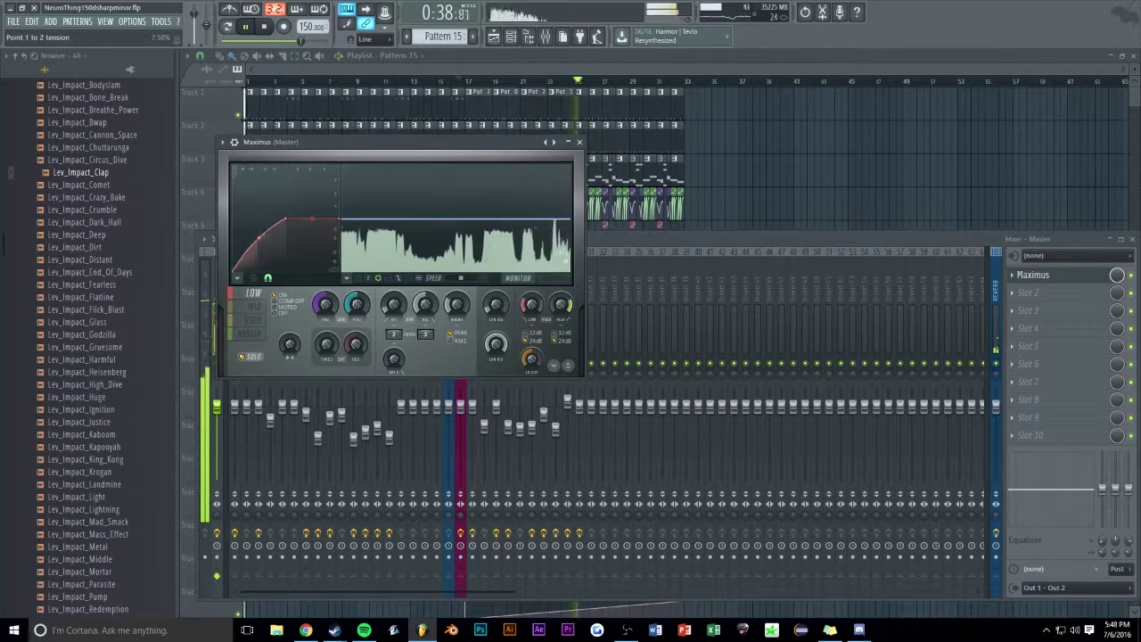
right_click(260, 238)
left_click(253, 356)
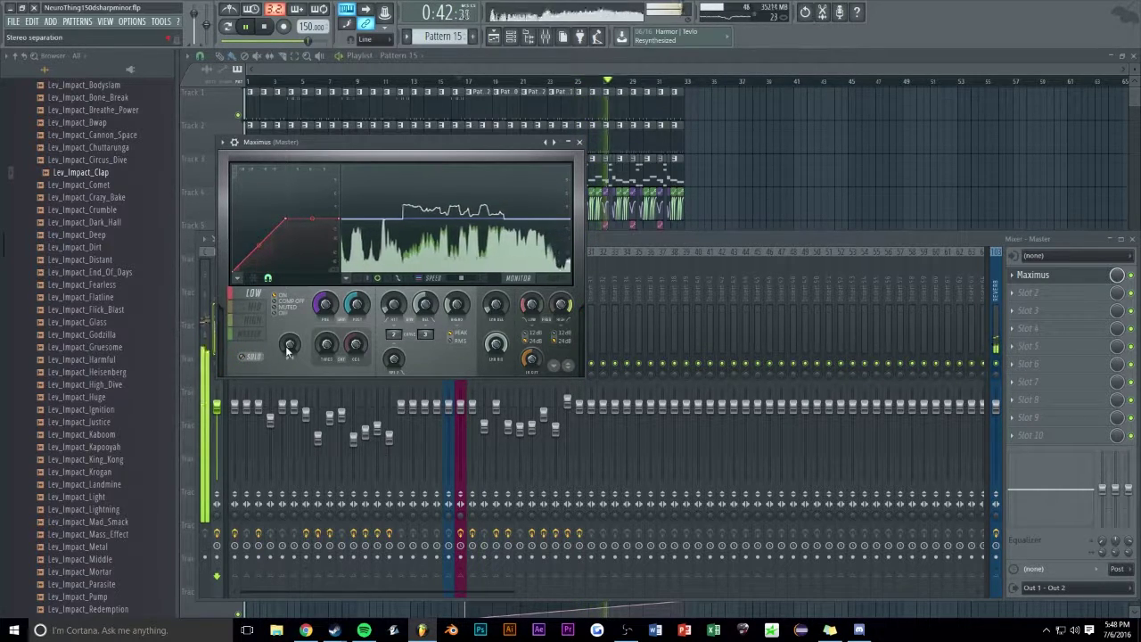
Close the Maximus window and the mixer, and play the song from about bar 19
left_click(580, 142)
key("F9")
key("space")
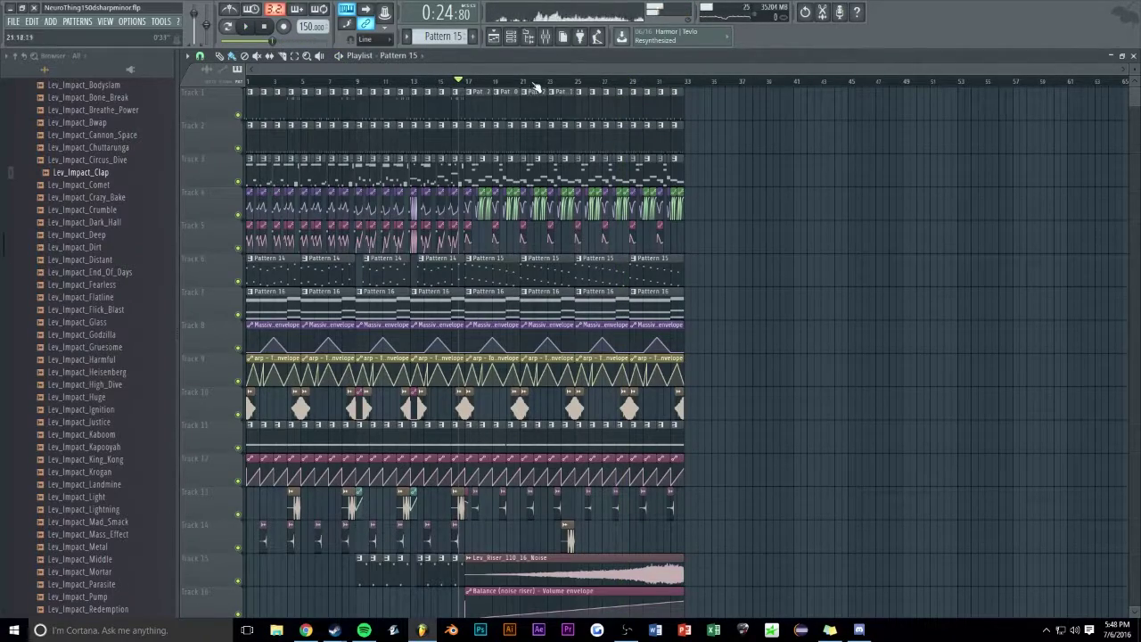
left_click(493, 81)
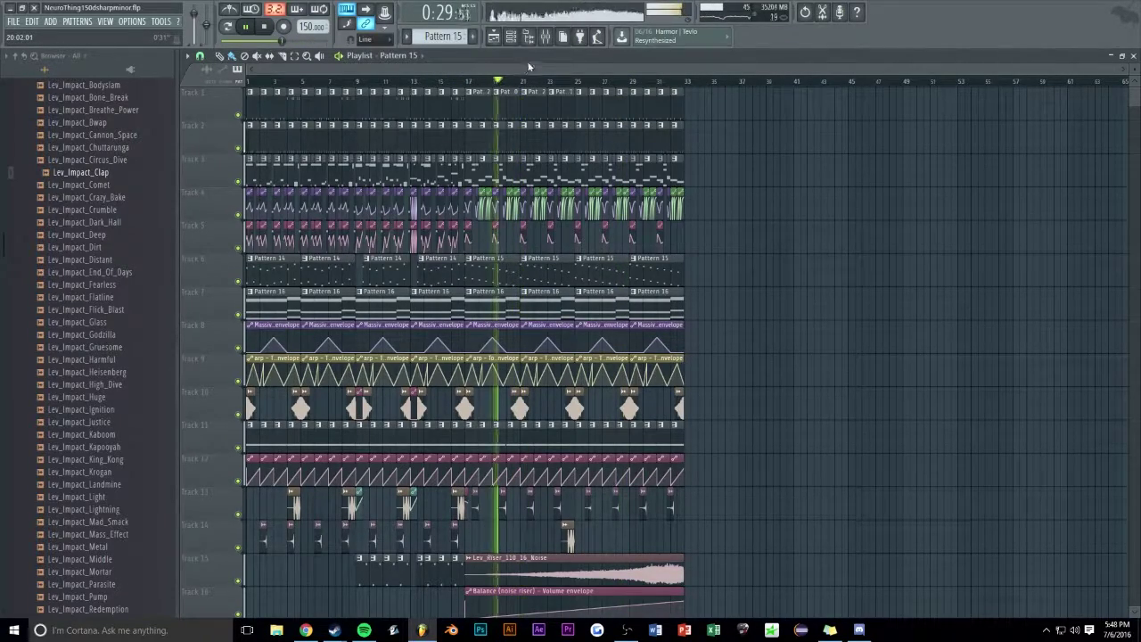
Open the music box piano roll for Pattern 15, deselect its notes and play the pattern on its own
scroll(518, 71, "up", 1)
key("F7")
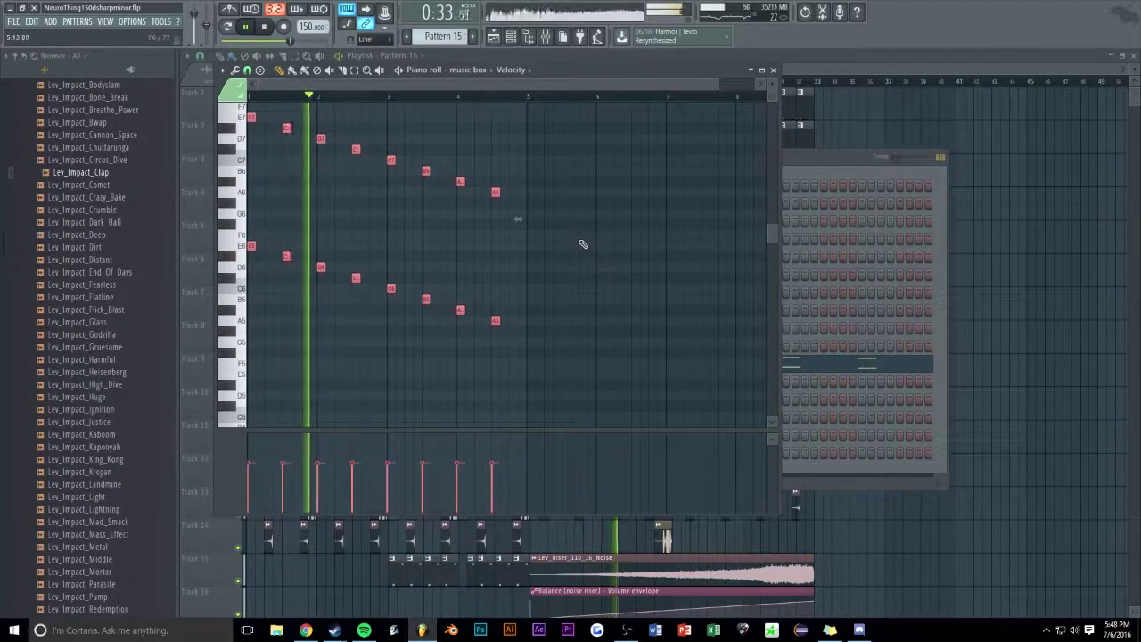
key("ctrl+d")
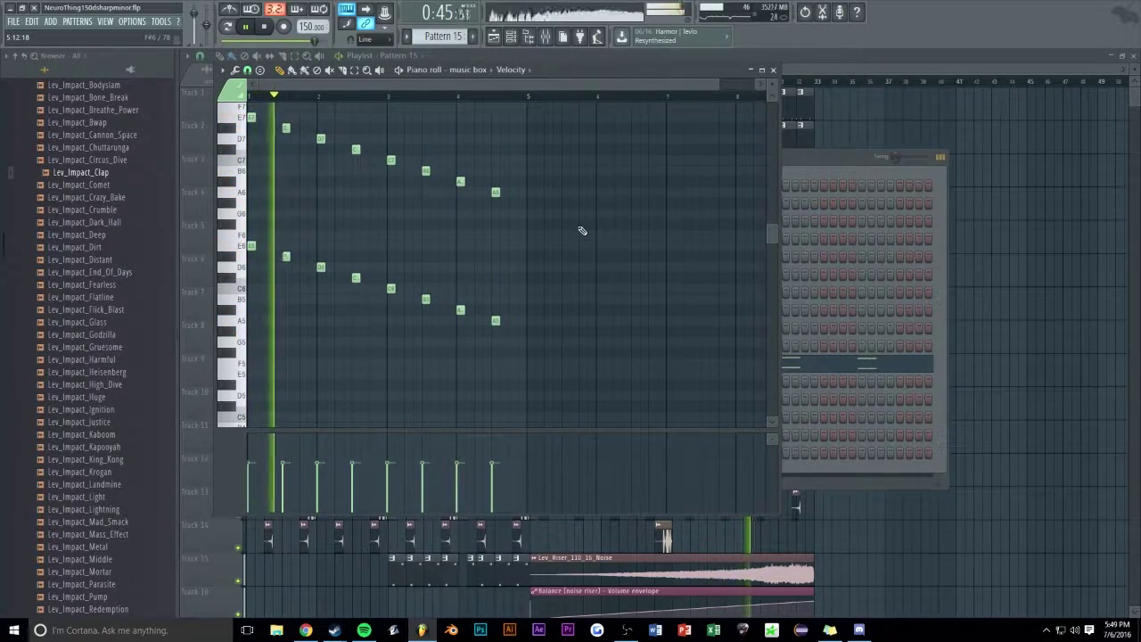
key("space")
key("l")
key("space")
Select only the final A6 and A5 notes of the two descending music box lines, and close the piano roll
scroll(413, 85, "up", 1)
scroll(458, 161, "up", 1)
scroll(428, 262, "up", 1)
key("ctrl+a")
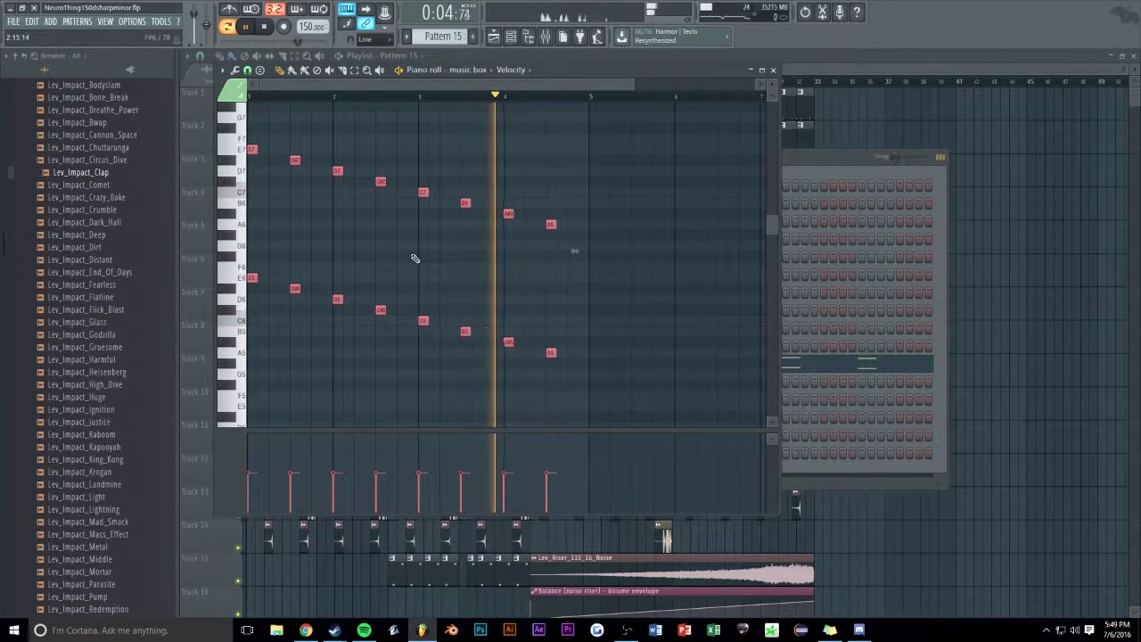
left_click(414, 248, "ctrl")
left_click_drag(596, 202, 533, 384)
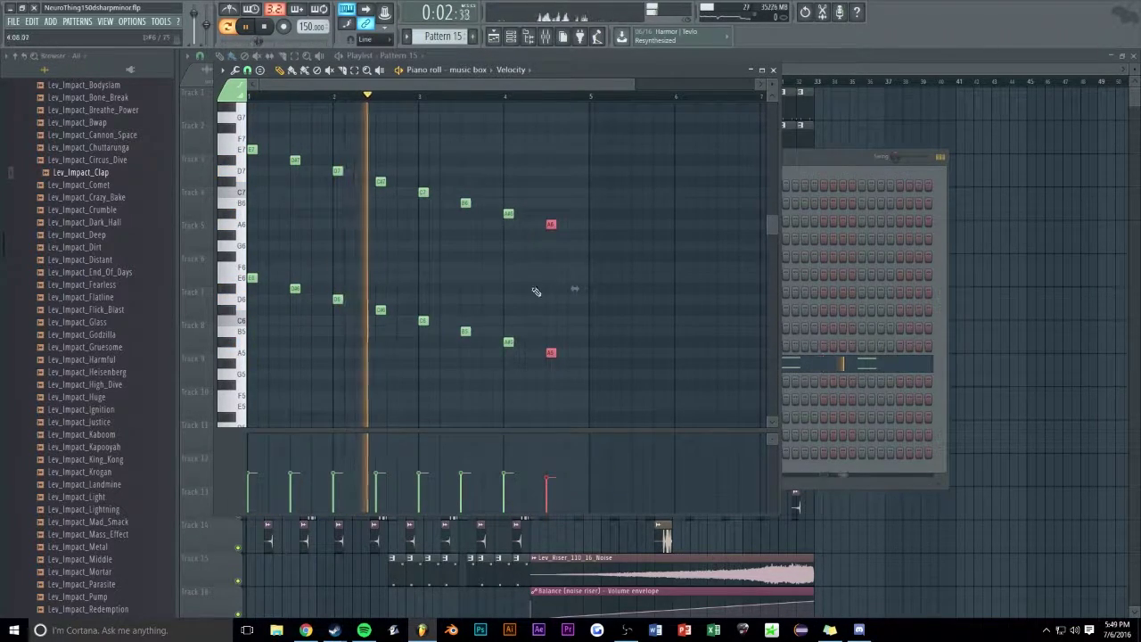
scroll(554, 271, "up", 3)
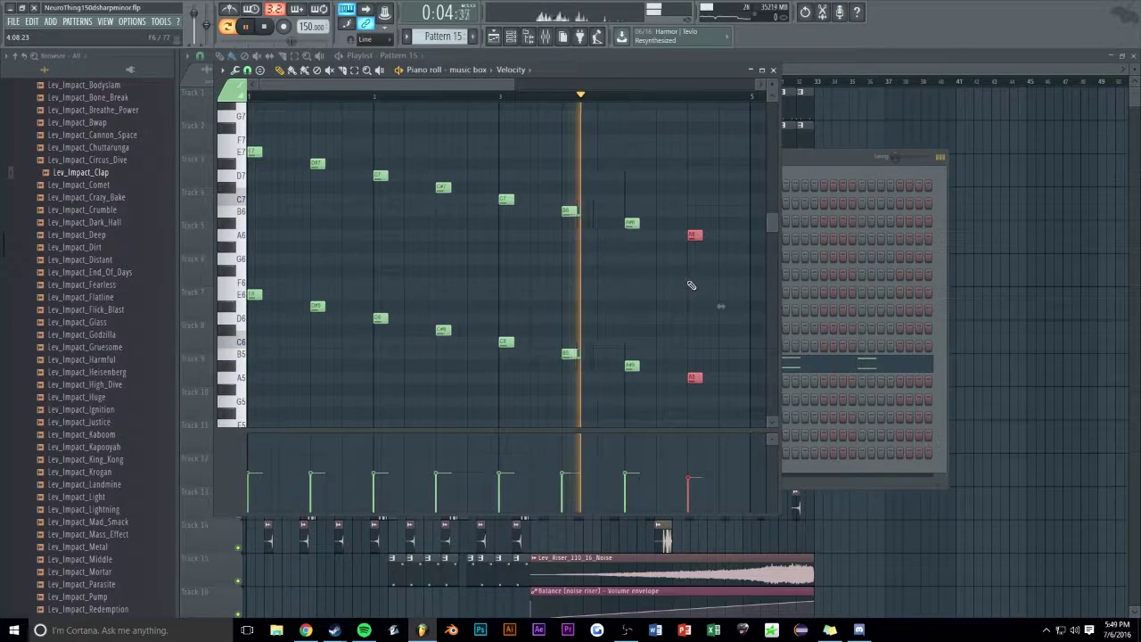
right_click(998, 246)
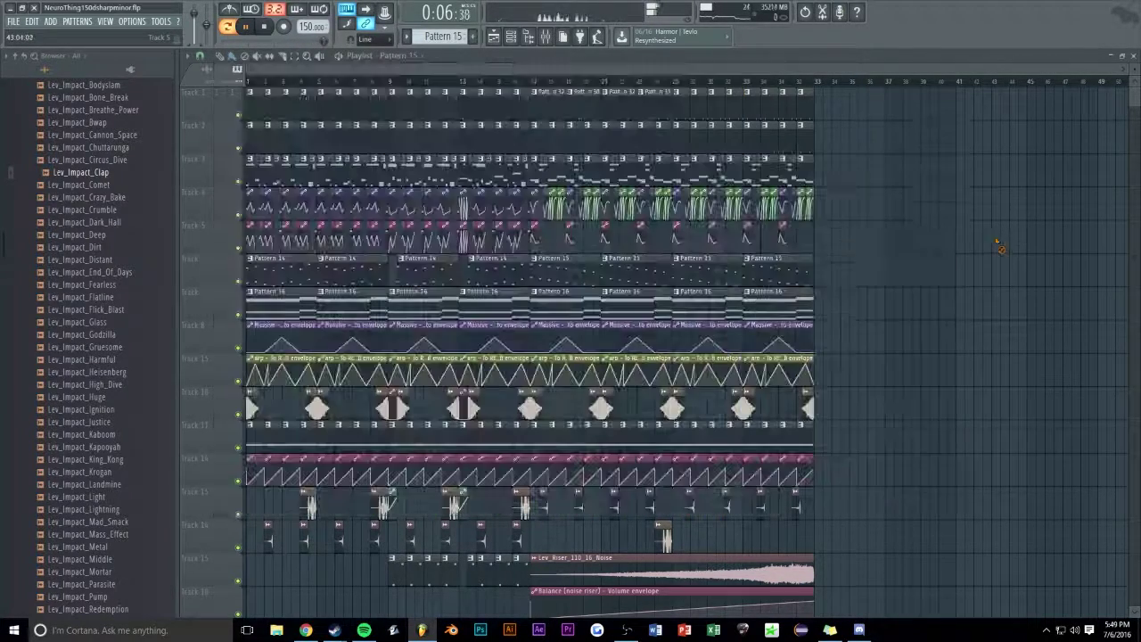